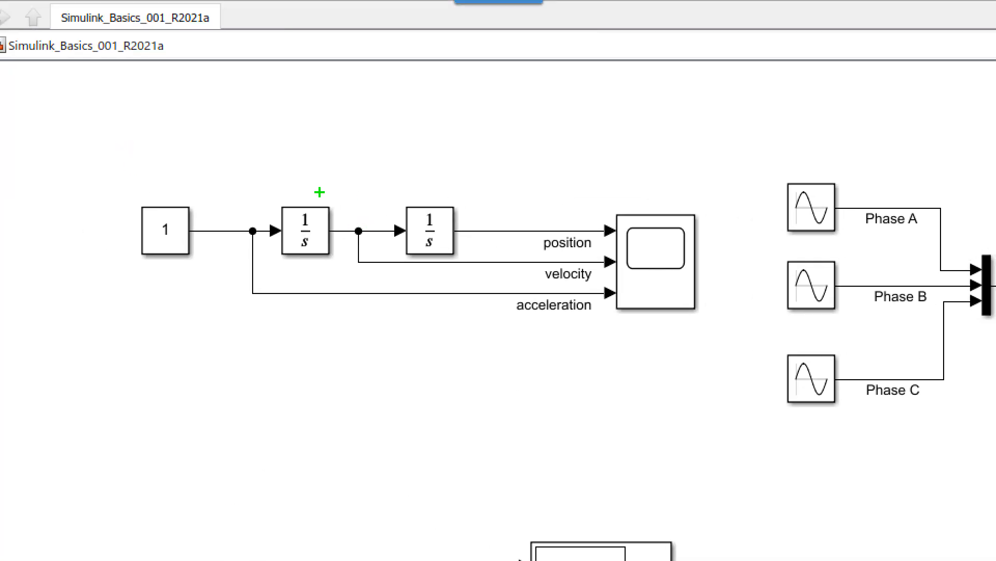
mouse_move(331, 195)
left_mouse_down()
mouse_move(263, 200)
mouse_move(310, 286)
mouse_move(333, 180)
mouse_move(304, 179)
left_mouse_up()
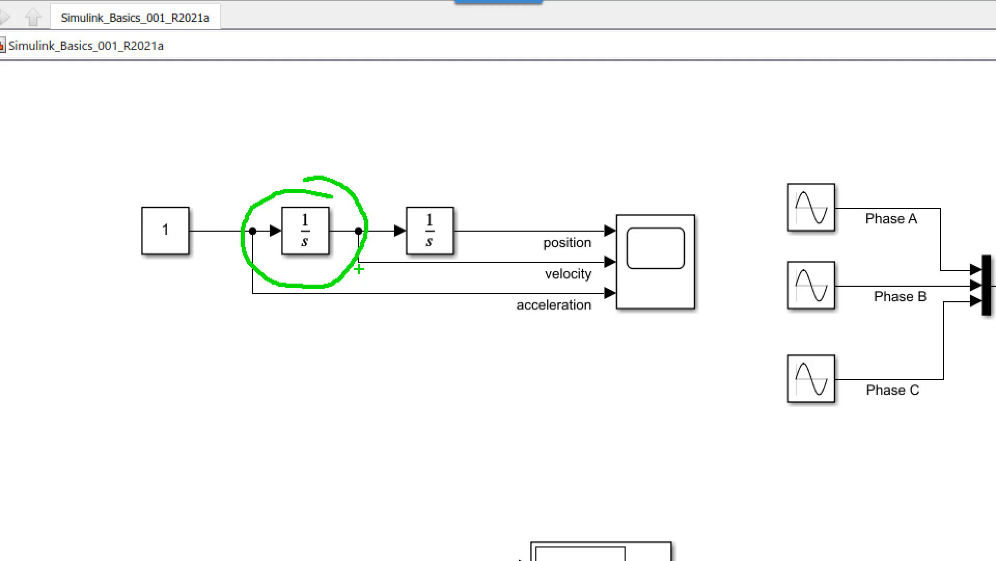
key("e")
key("Escape")
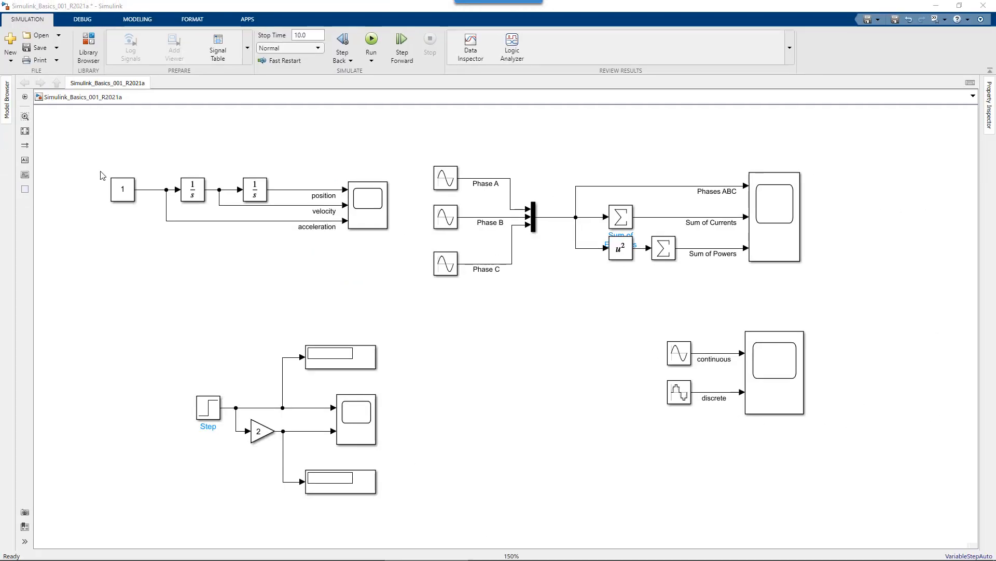
key("ctrl+1")
left_click(196, 491)
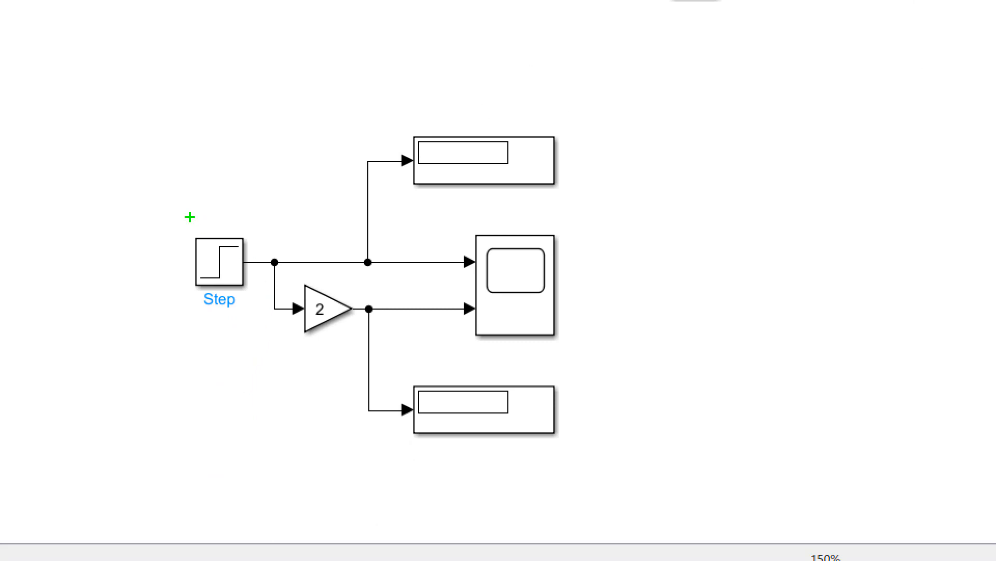
left_click_drag(170, 210, 260, 333)
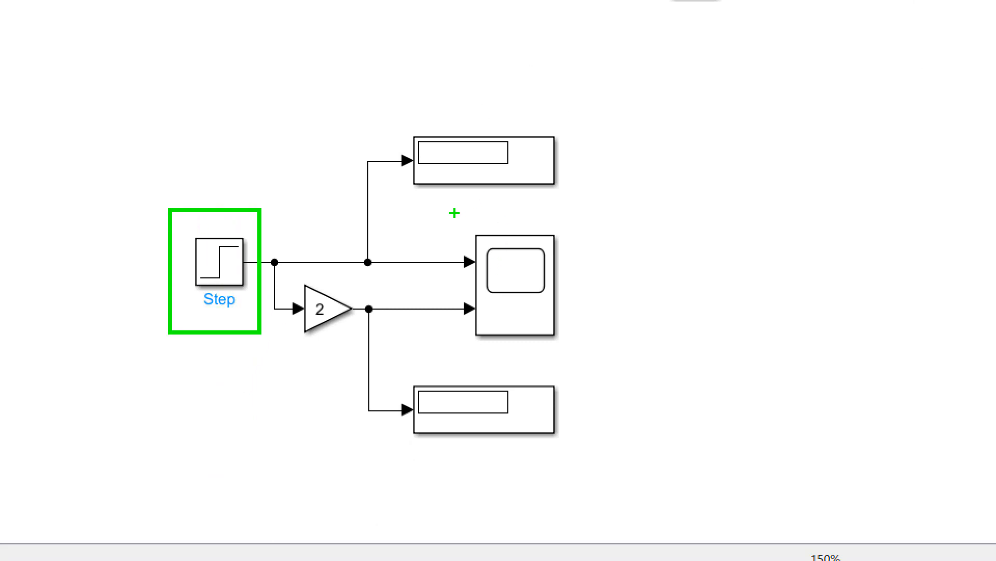
left_click_drag(455, 212, 602, 374)
left_click_drag(389, 90, 616, 205)
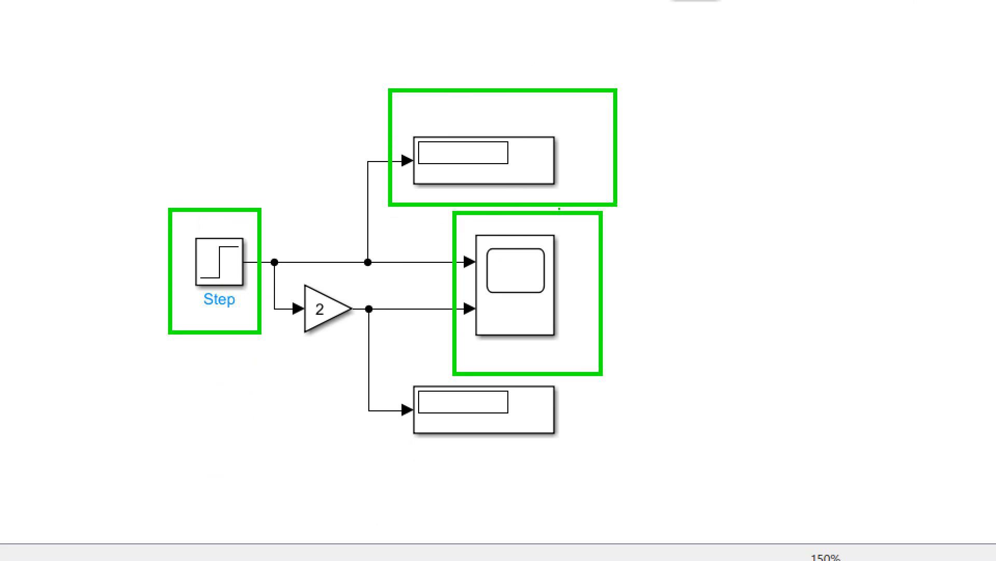
left_click_drag(274, 261, 366, 346)
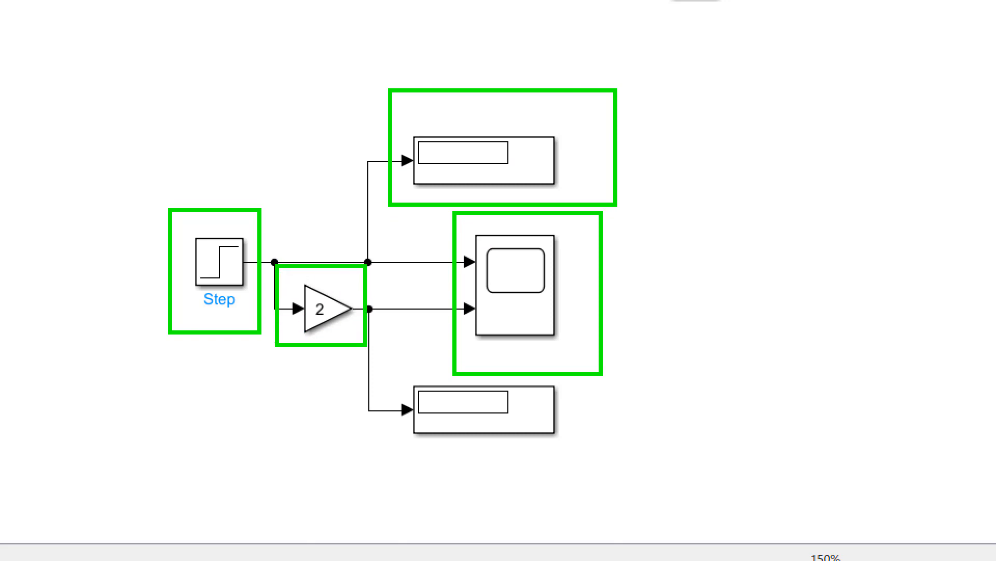
key("e")
key("Escape")
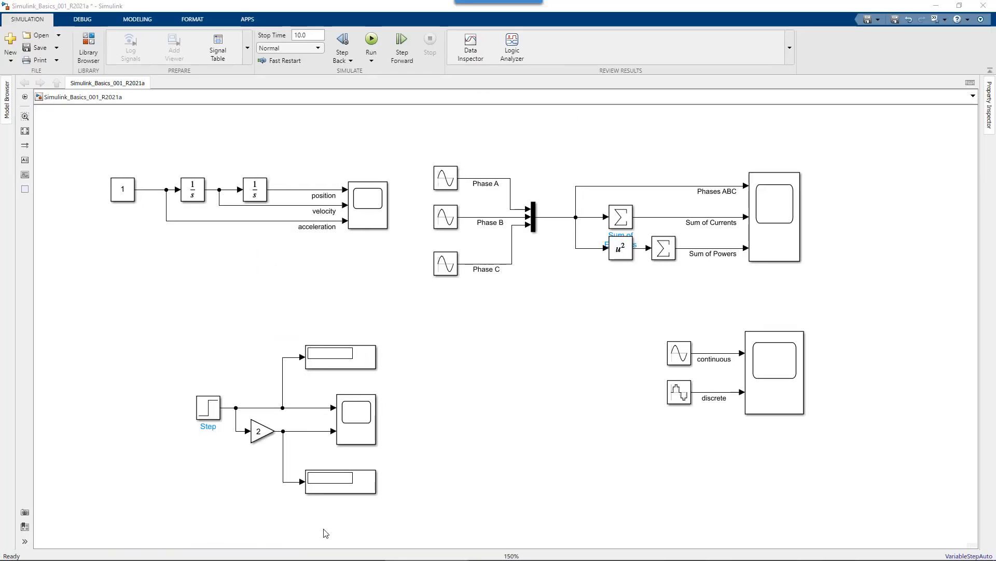
key("ctrl+2")
left_click_drag(423, 150, 821, 302)
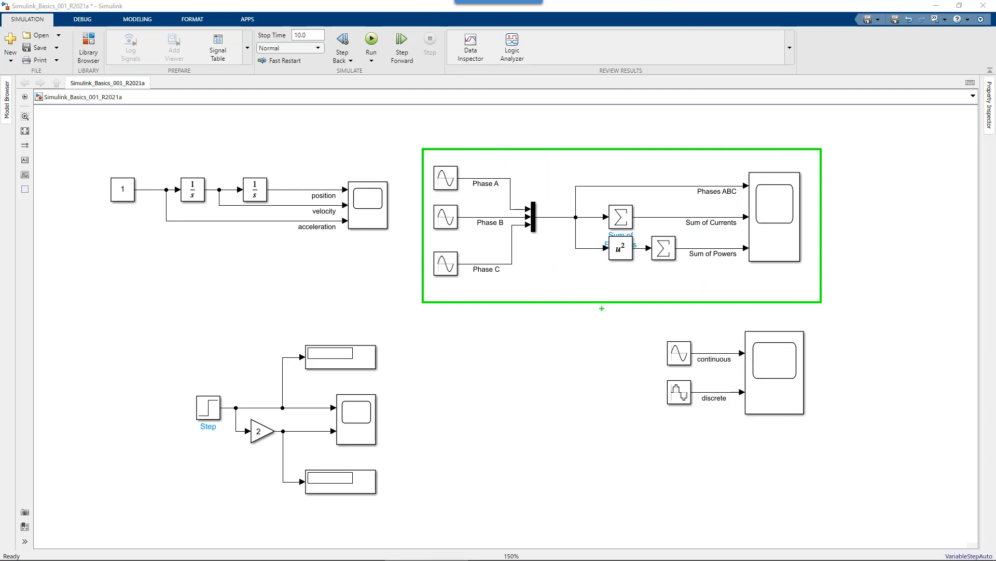
key("e")
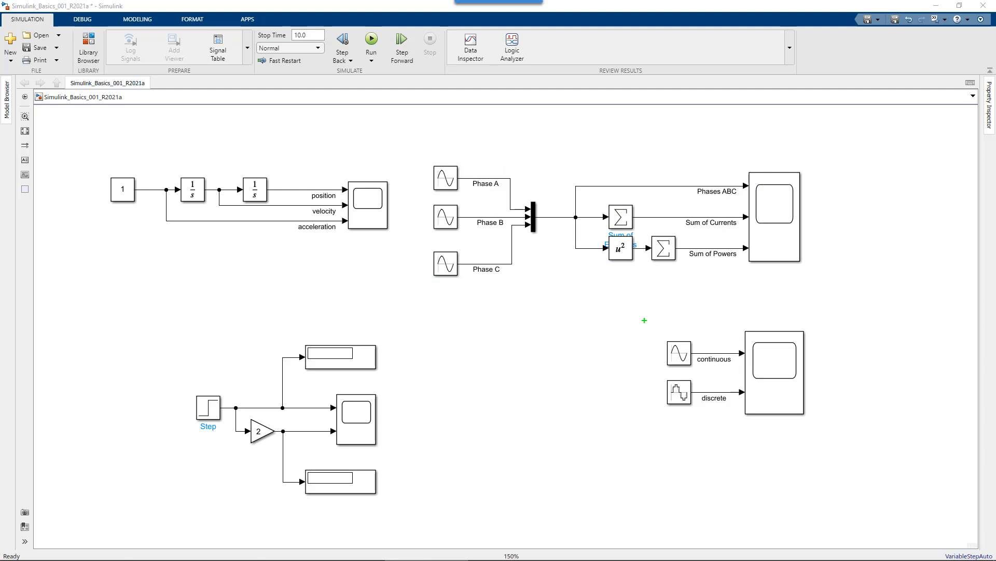
left_click_drag(643, 318, 837, 442)
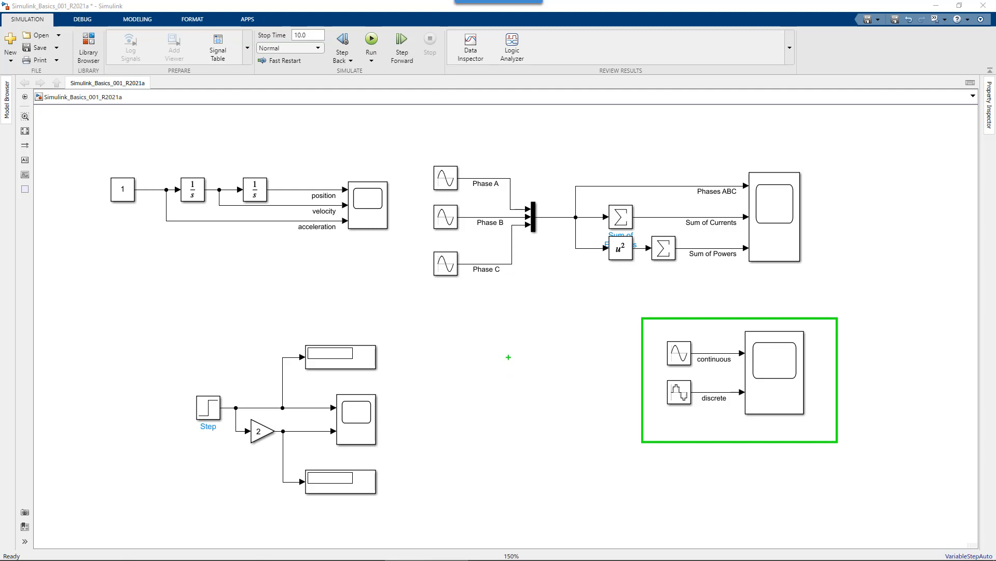
key("Escape")
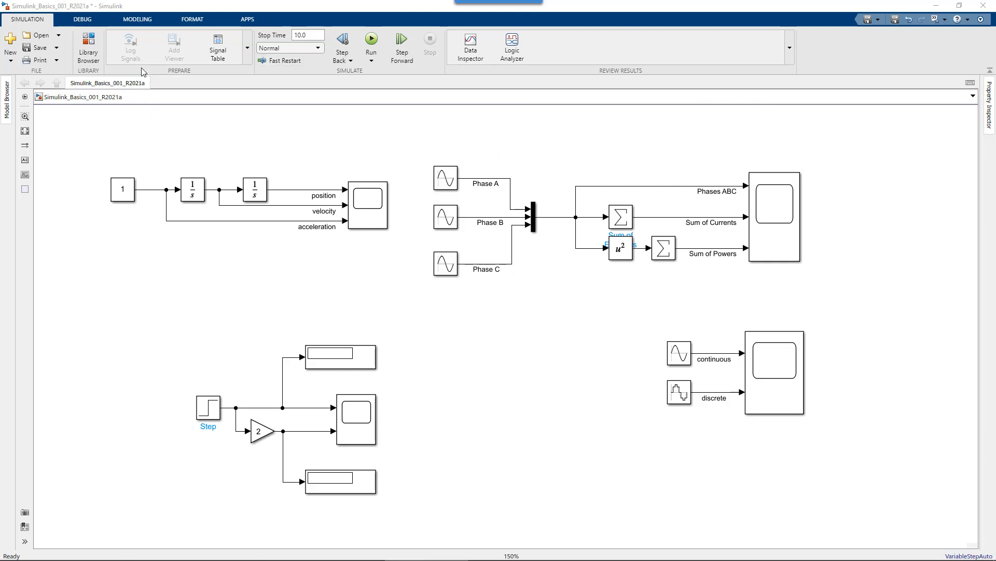
- Save the Simulink_Basics_001_R2021a model and close it, returning to the main MATLAB window
left_click(35, 47)
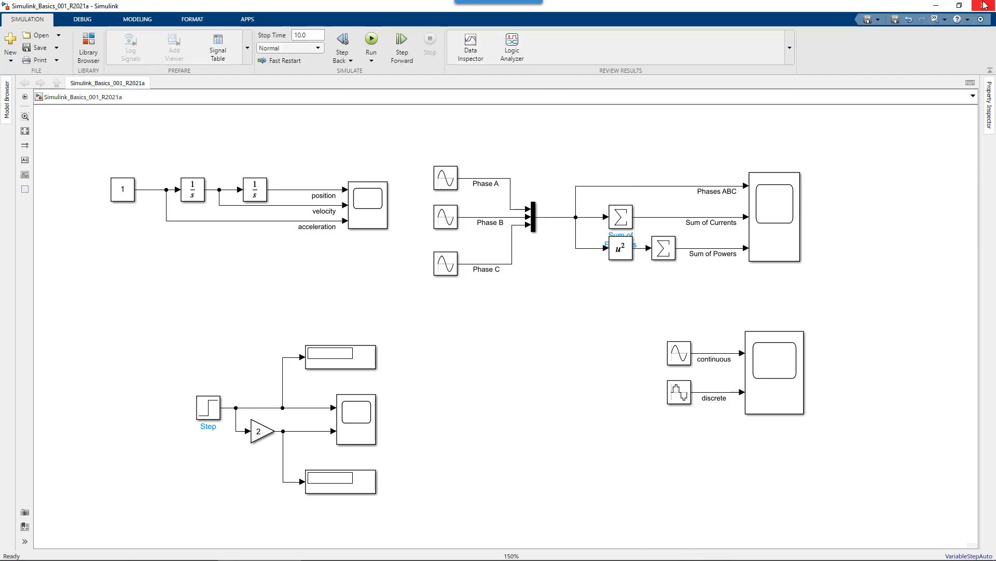
left_click(984, 5)
left_click(435, 232)
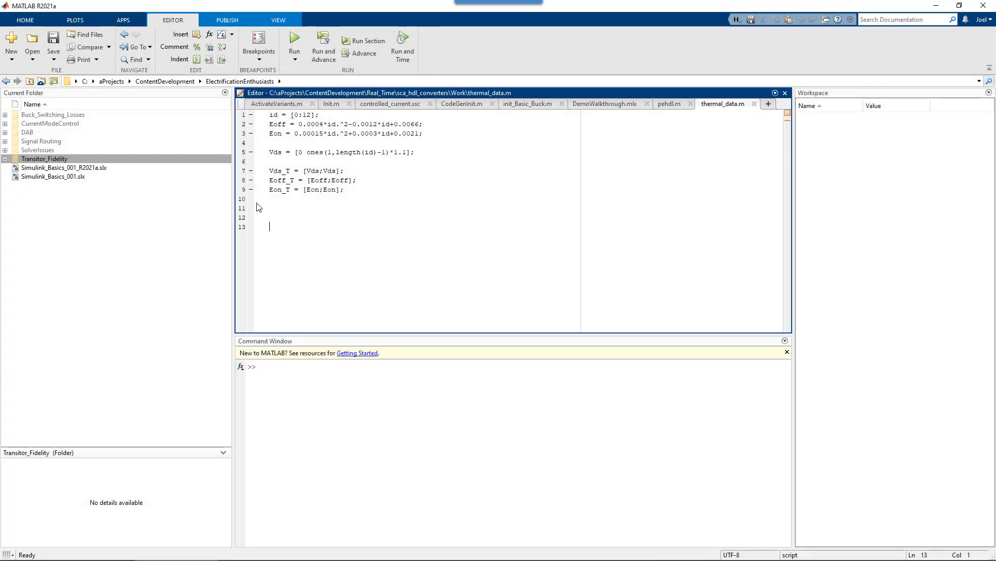
- Create a new blank Simulink model from the start page and maximize its window
left_click(28, 20)
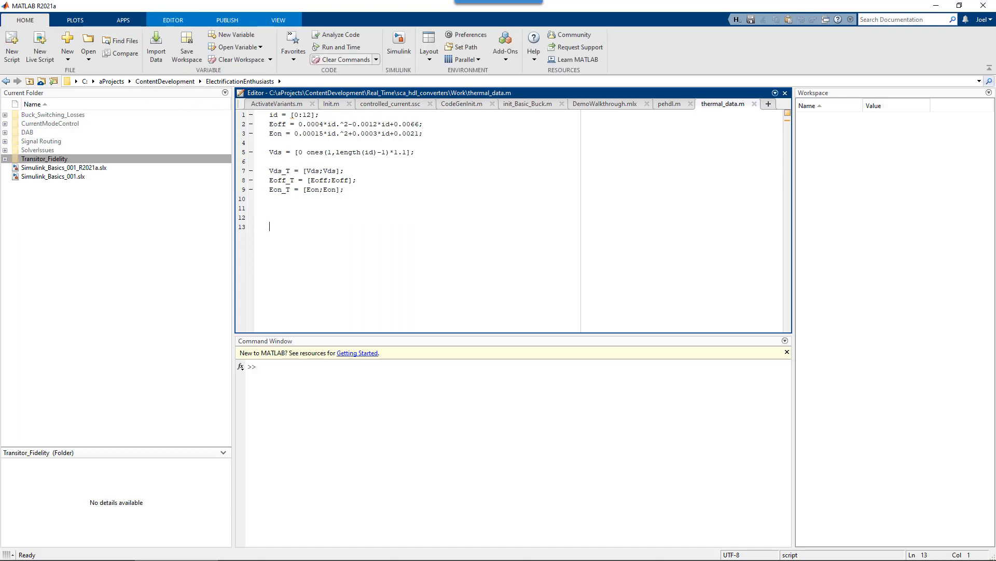
left_click_drag(379, 24, 414, 60)
left_click(401, 39)
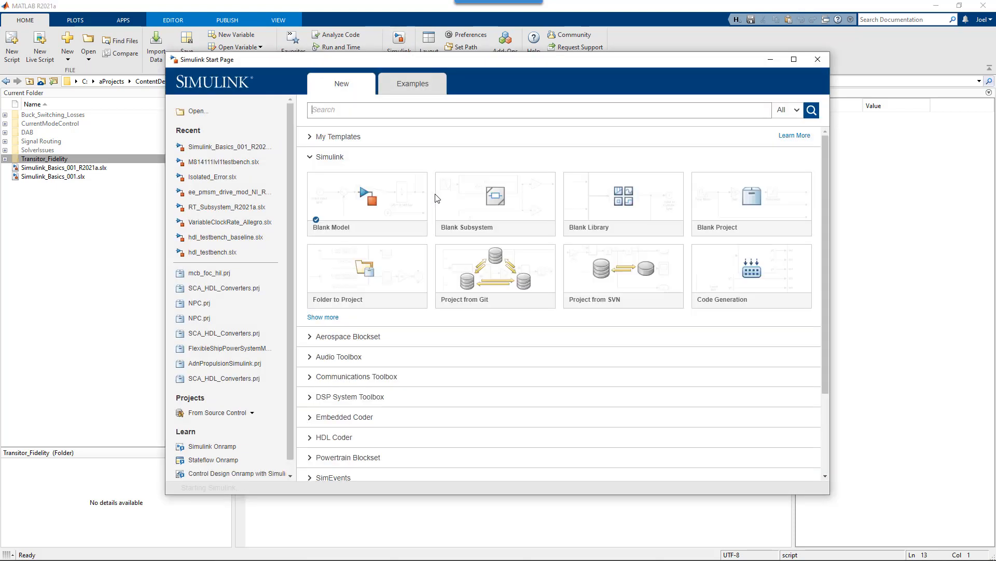
mouse_move(426, 196)
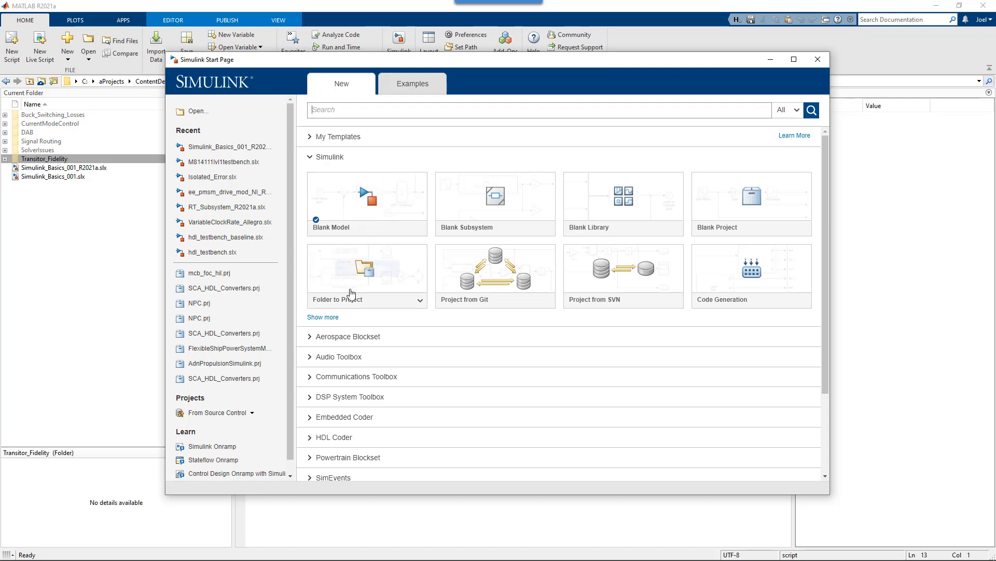
mouse_move(366, 302)
mouse_move(363, 200)
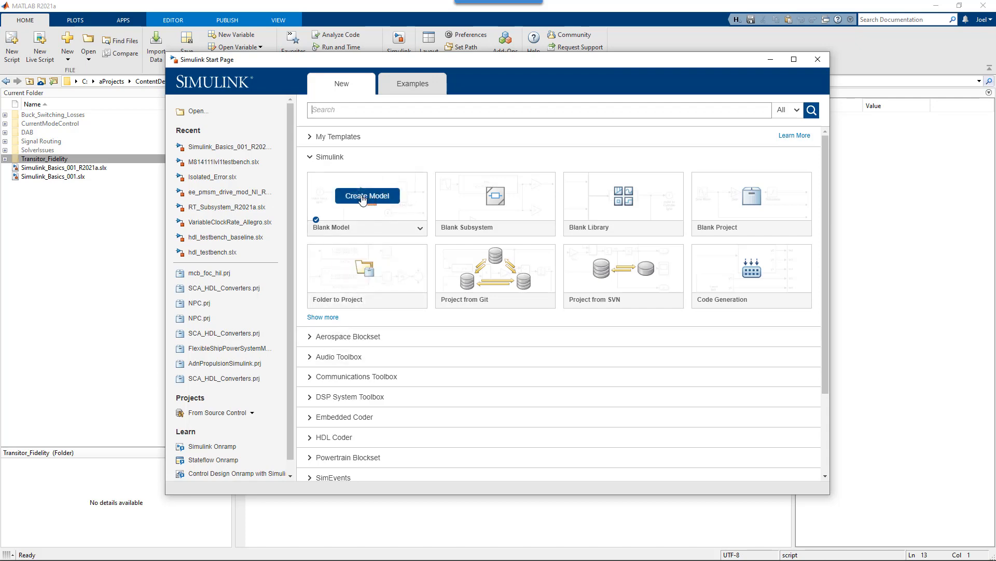
left_click(361, 199)
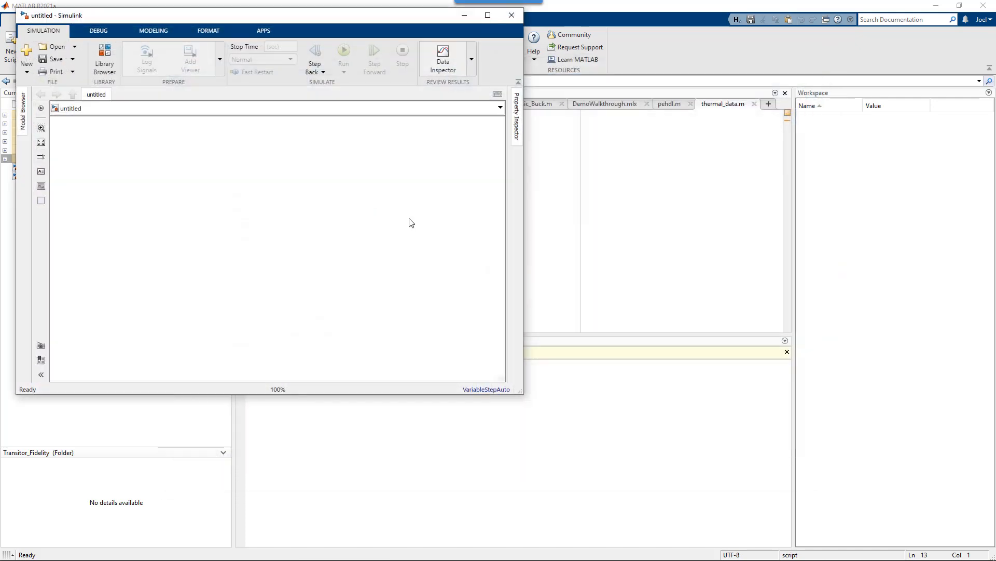
left_click(485, 20)
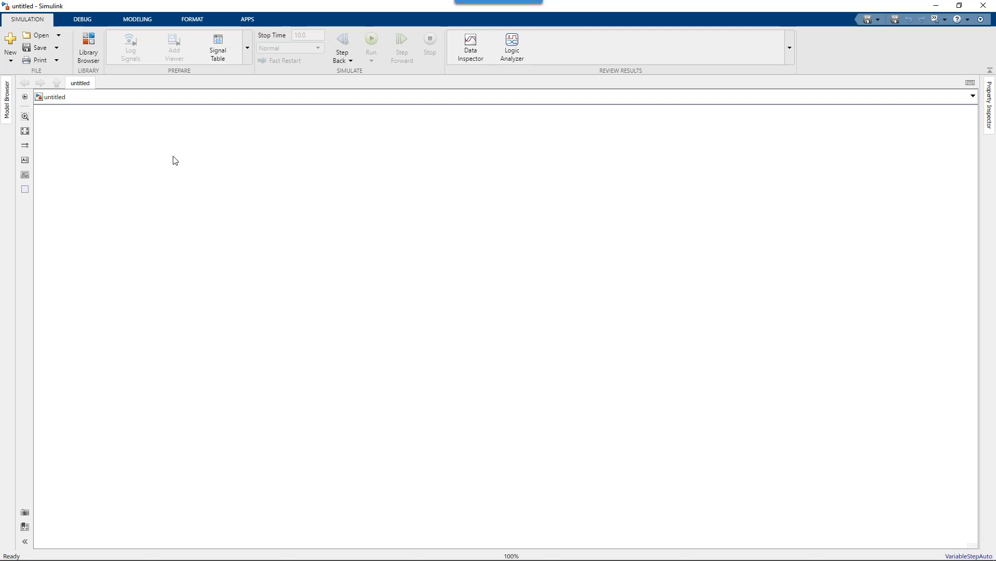
- Add a Step source block from Simulink/Sources to the empty model canvas
double_click(149, 198)
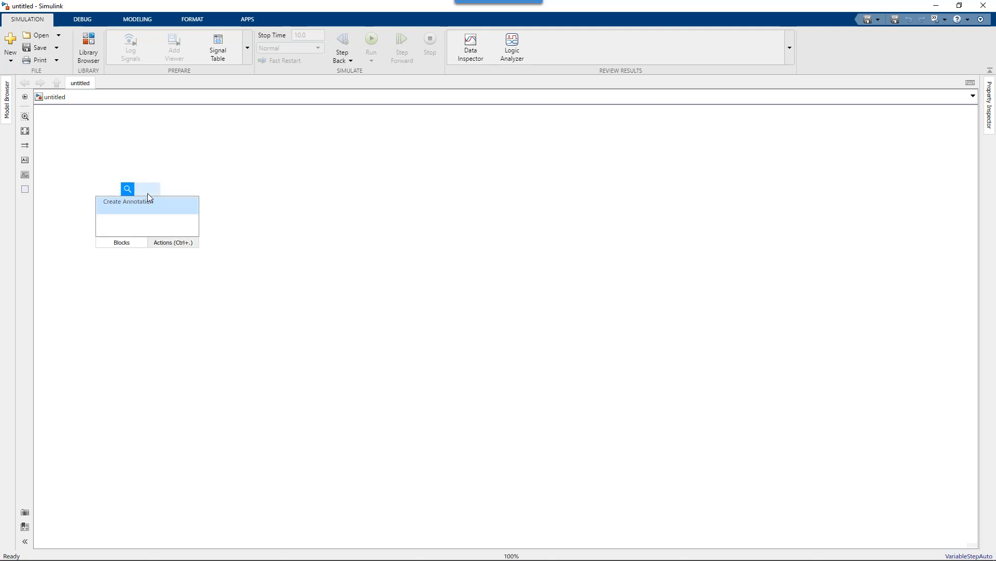
type("step")
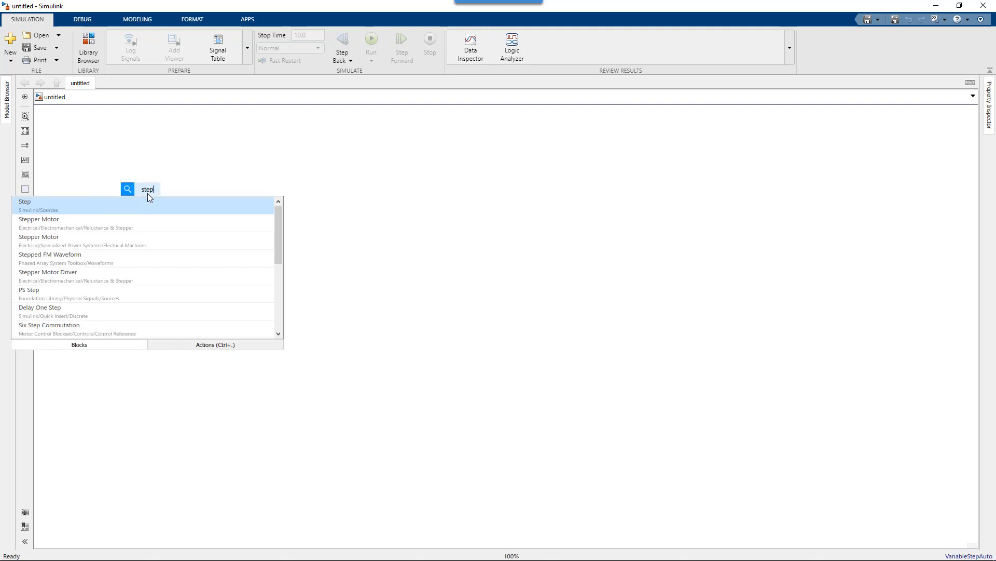
key("Return")
- Add a Scope block from Simulink/Sinks beside the Step block and connect the Step output to the Scope input
double_click(215, 196)
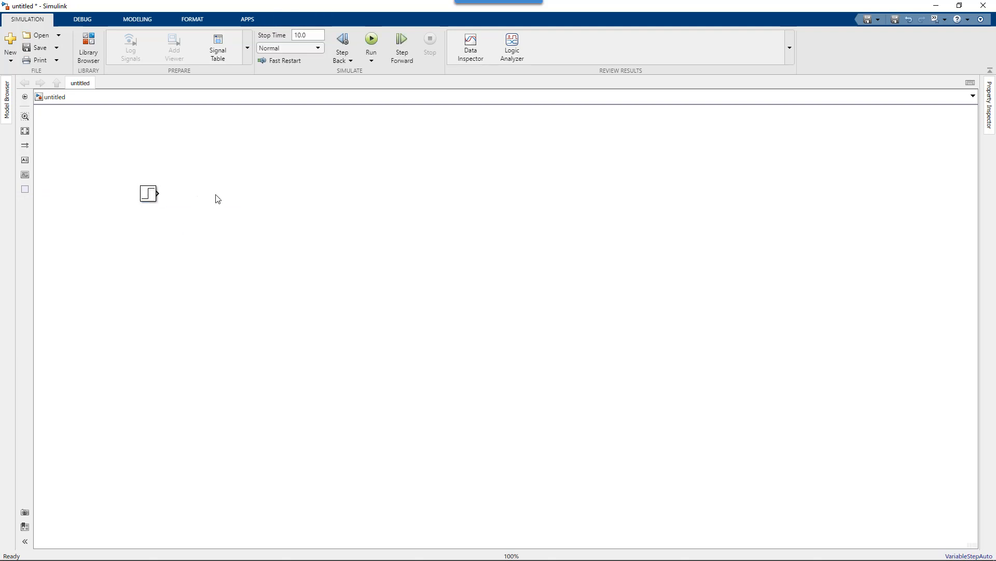
type("sco")
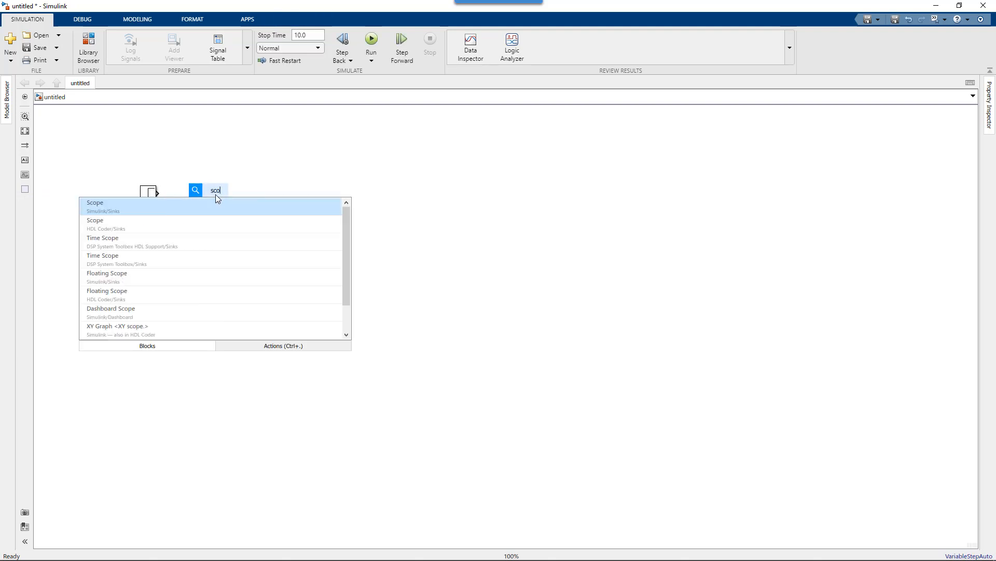
type("pe")
key("Return")
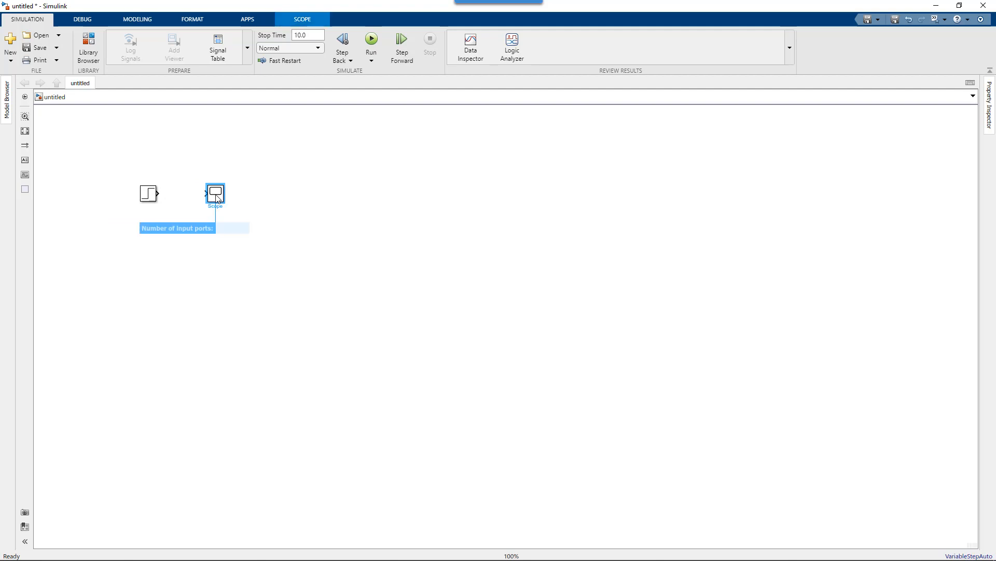
left_click_drag(158, 193, 207, 192)
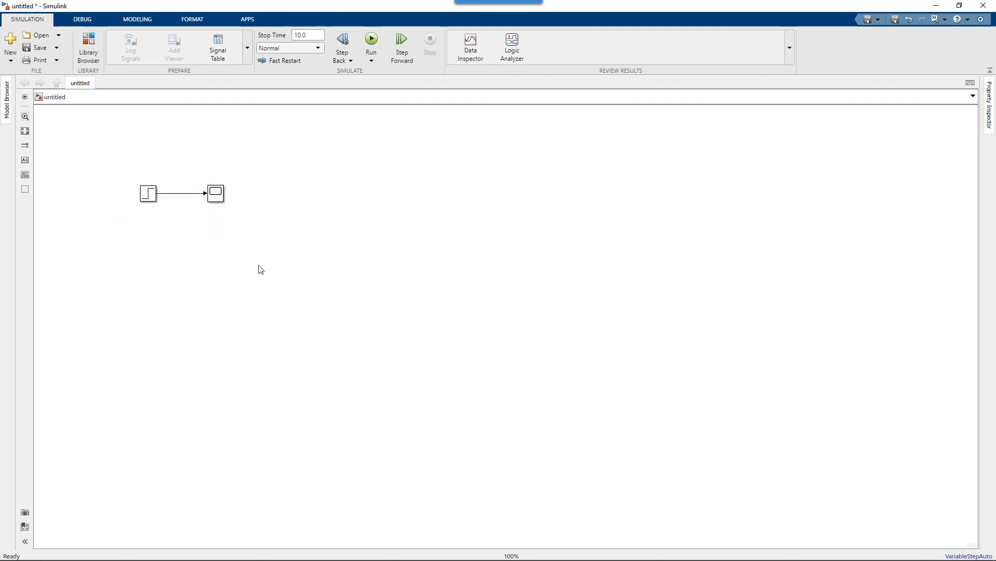
key("space")
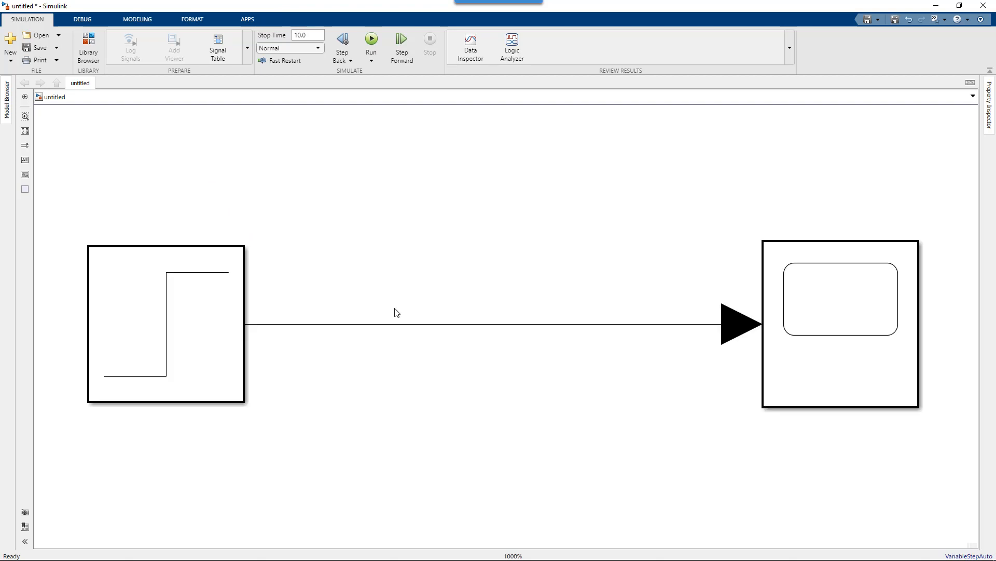
scroll(404, 312, "down", 3)
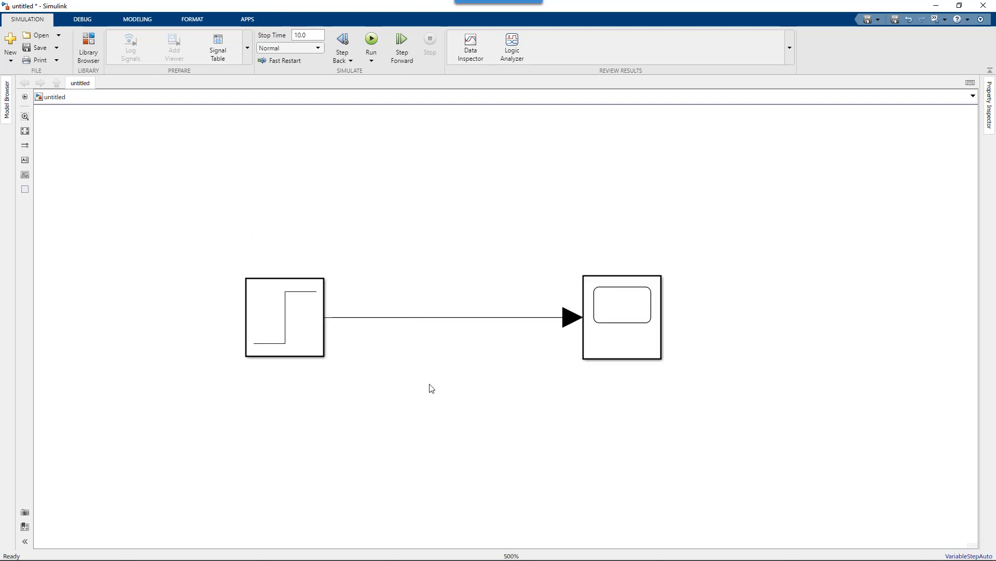
left_click(298, 311)
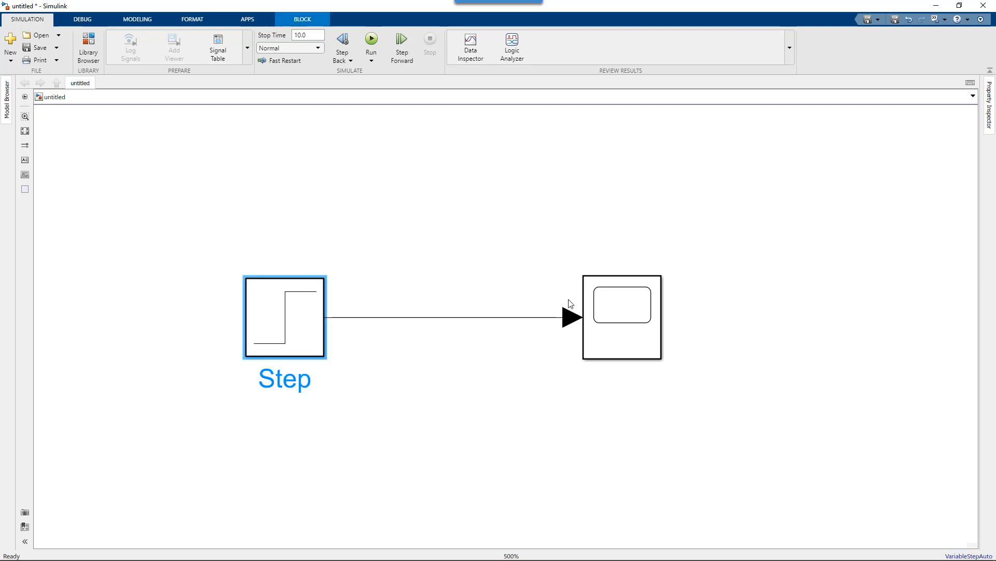
left_click(610, 309)
left_click(294, 314)
mouse_move(253, 256)
left_mouse_down()
mouse_move(221, 340)
mouse_move(366, 317)
mouse_move(254, 256)
left_mouse_up()
mouse_move(645, 253)
left_mouse_down()
mouse_move(623, 250)
mouse_move(542, 347)
mouse_move(682, 364)
mouse_move(648, 253)
left_mouse_up()
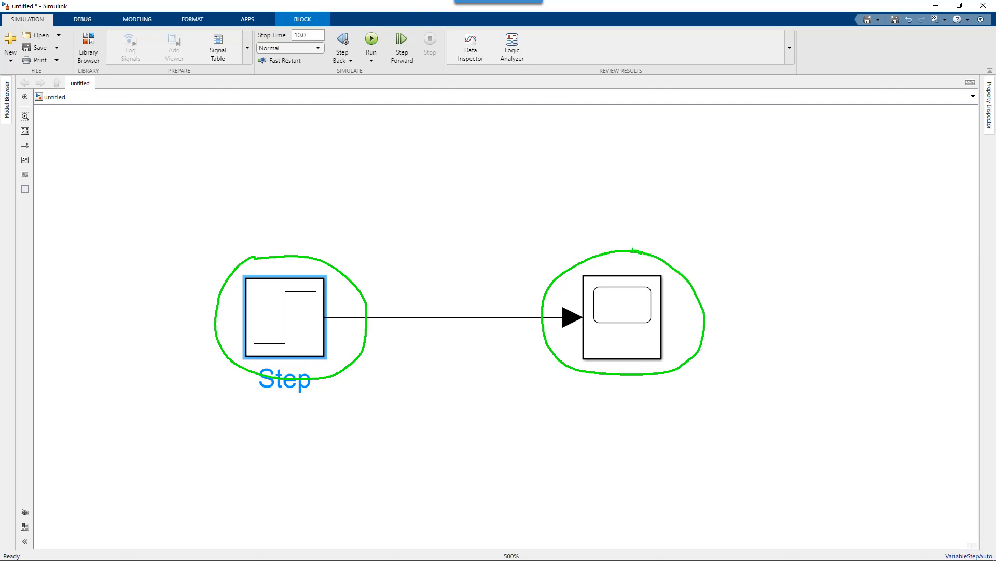
mouse_move(520, 376)
left_mouse_down()
mouse_move(568, 315)
mouse_move(565, 328)
left_mouse_up()
key("Escape")
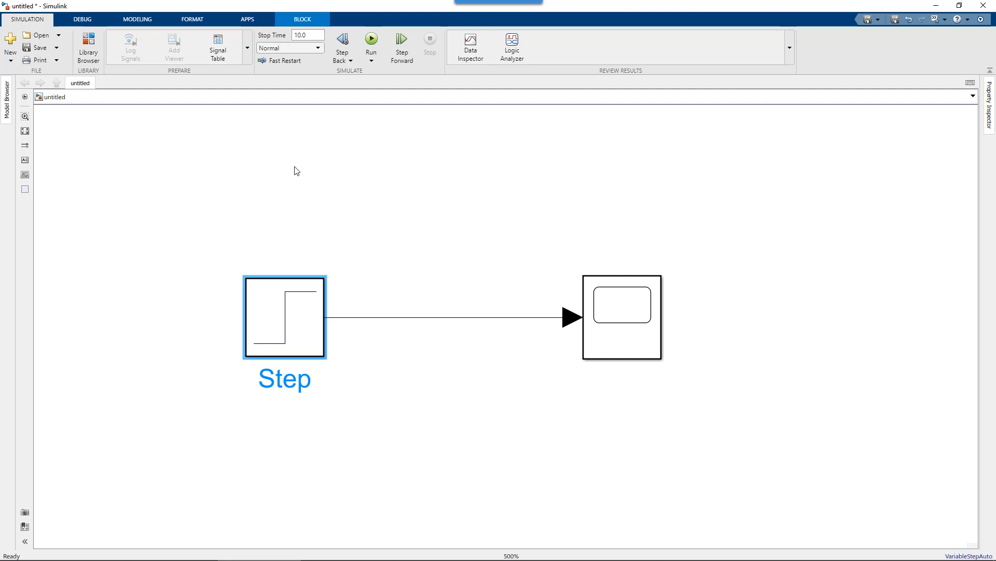
key("ctrl+2")
mouse_move(254, 26)
left_mouse_down()
mouse_move(327, 41)
mouse_move(388, 76)
left_mouse_up()
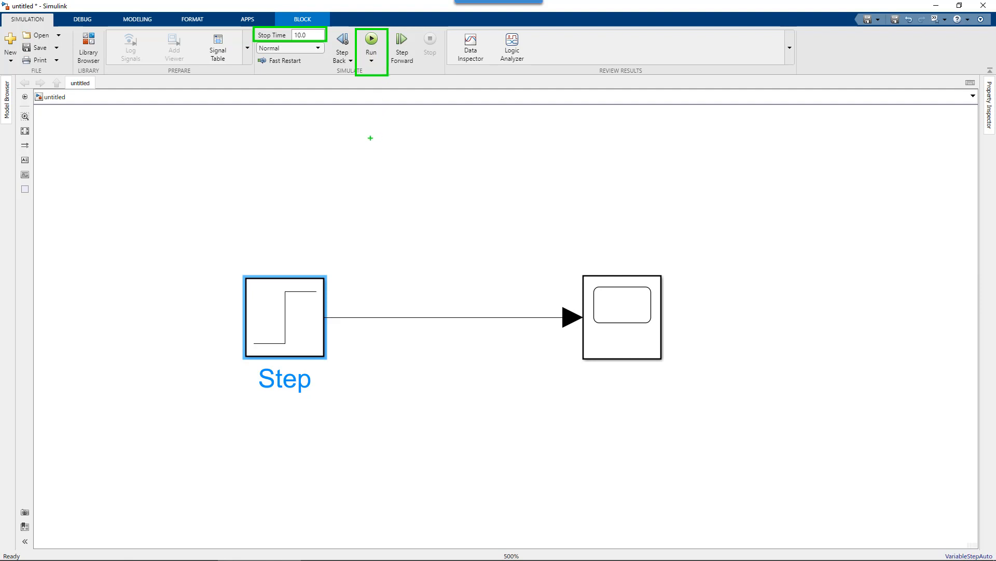
key("e")
key("r")
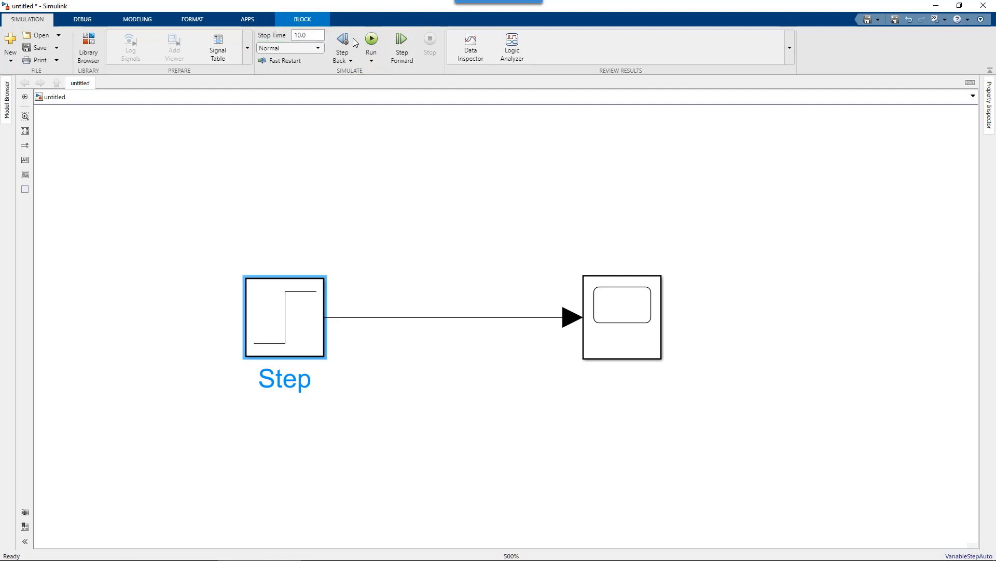
- Run the simulation with the stop time of 10.0 and open the Scope to view the step signal
left_click(371, 41)
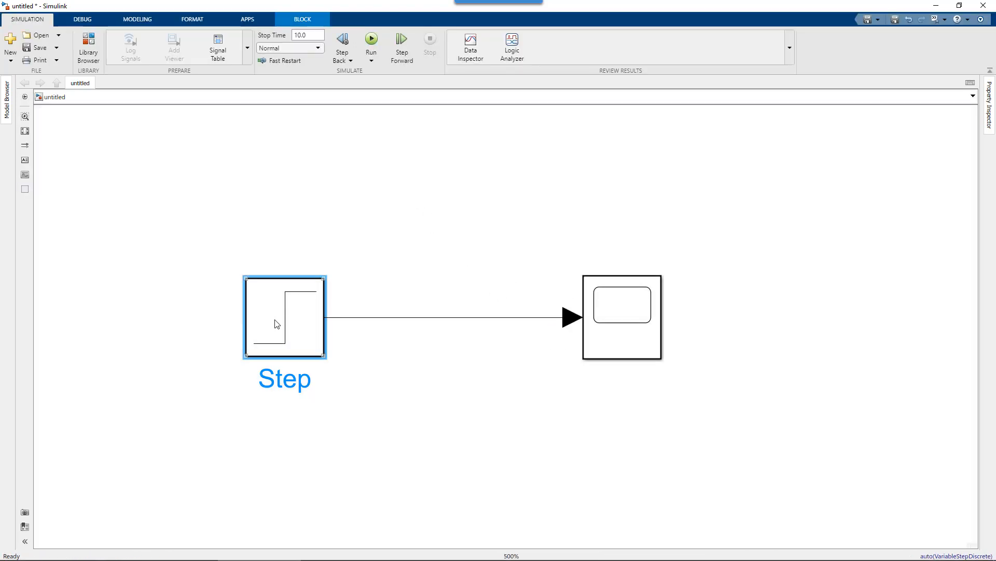
left_click(622, 313)
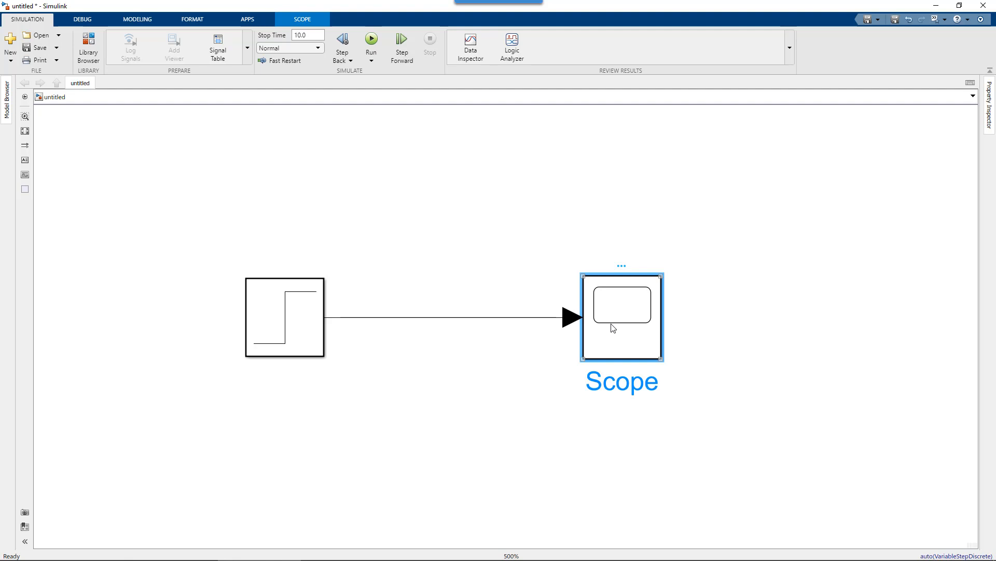
double_click(613, 328)
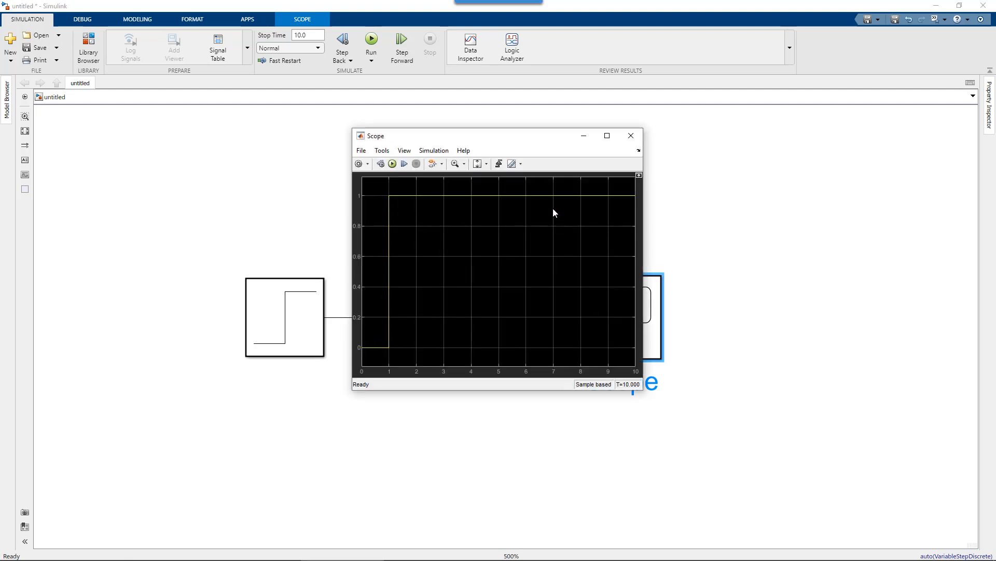
- Enlarge the Scope window to examine the step signal over the 10-second simulation, and close it
left_click(608, 136)
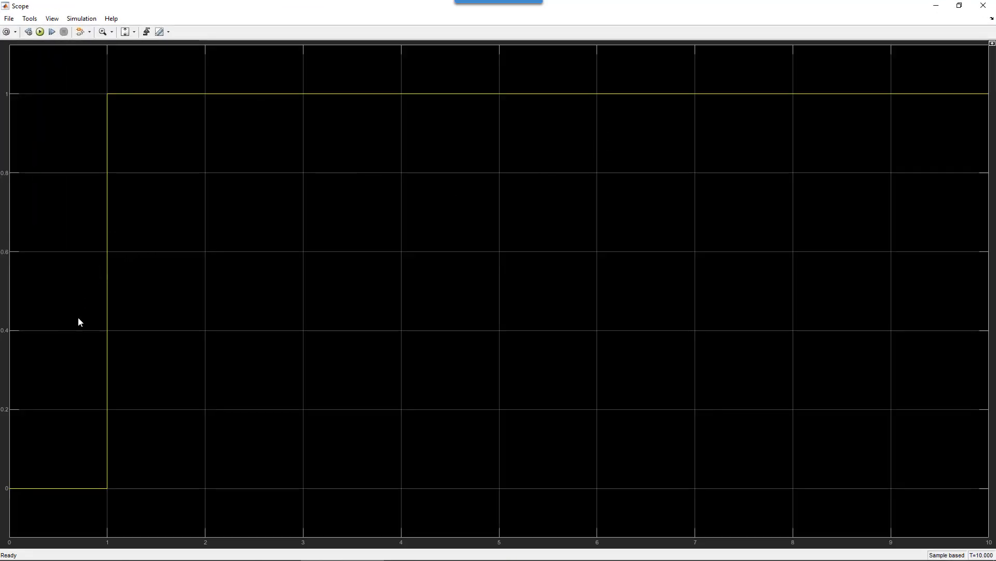
left_click(984, 6)
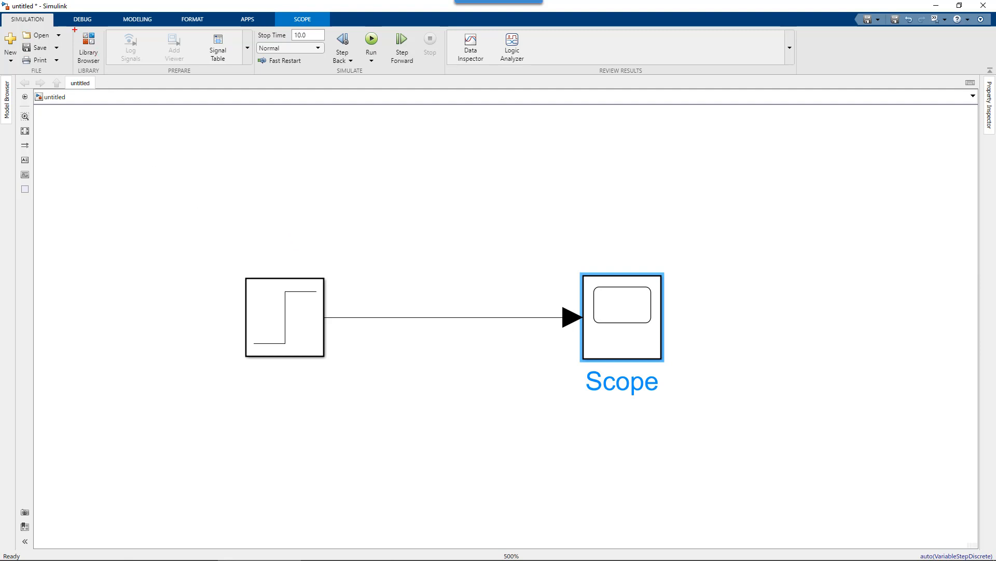
- Open the Library Browser and review the list of installed toolboxes and the sublibraries of the Simulink library
left_click_drag(74, 29, 106, 69)
left_click(91, 48)
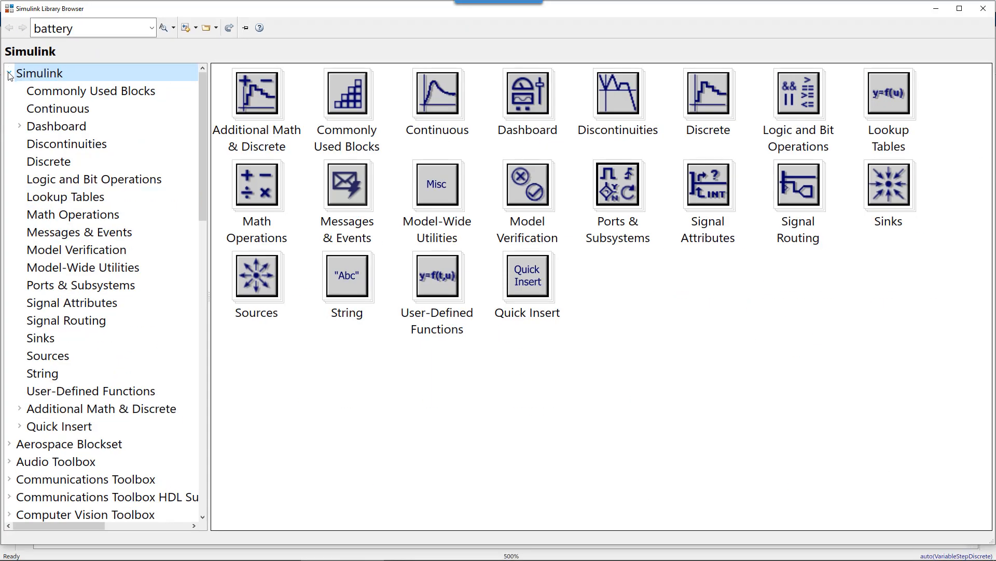
left_click(10, 74)
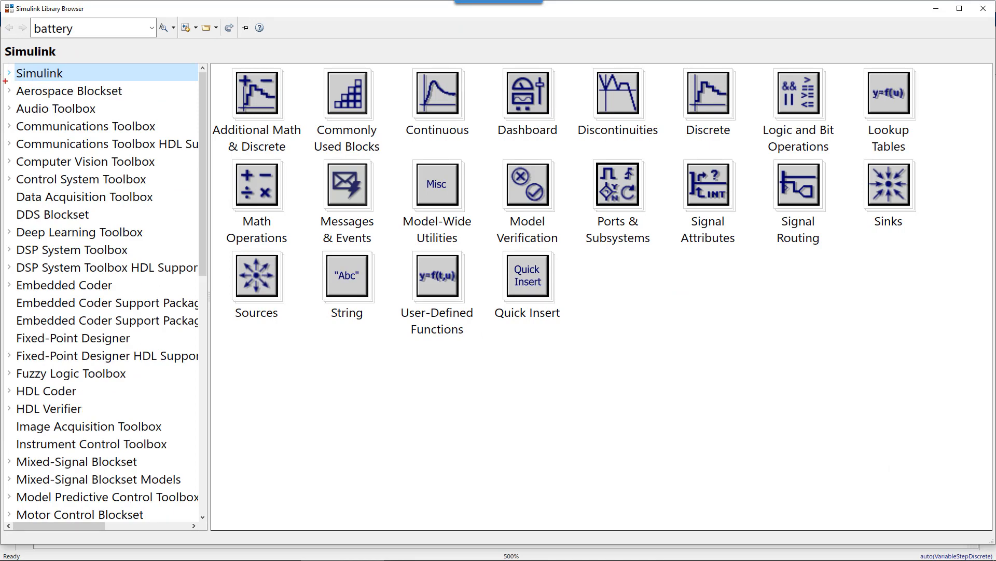
mouse_move(5, 80)
left_mouse_down()
mouse_move(94, 164)
mouse_move(169, 353)
mouse_move(203, 517)
left_mouse_up()
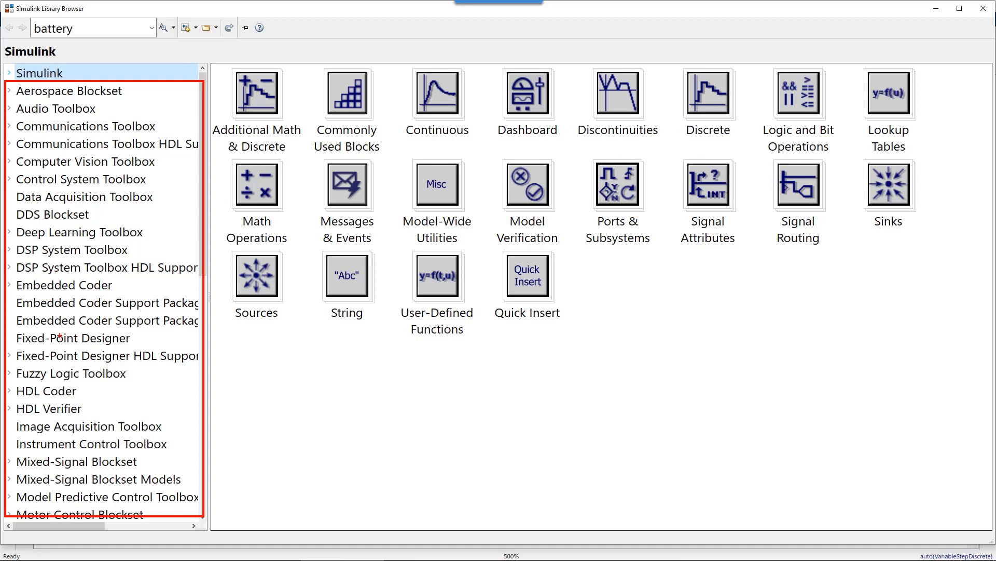
key("e")
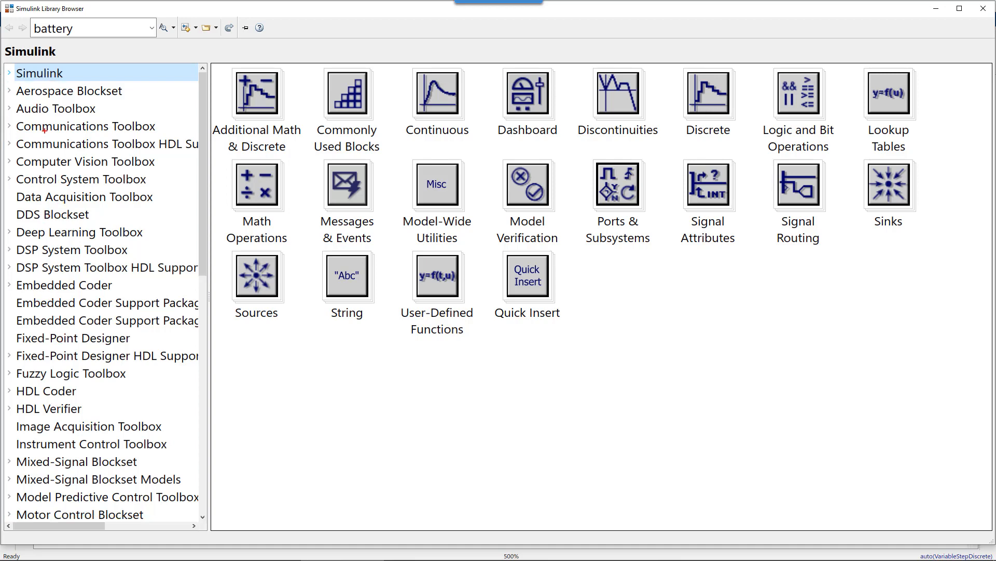
left_click(9, 74)
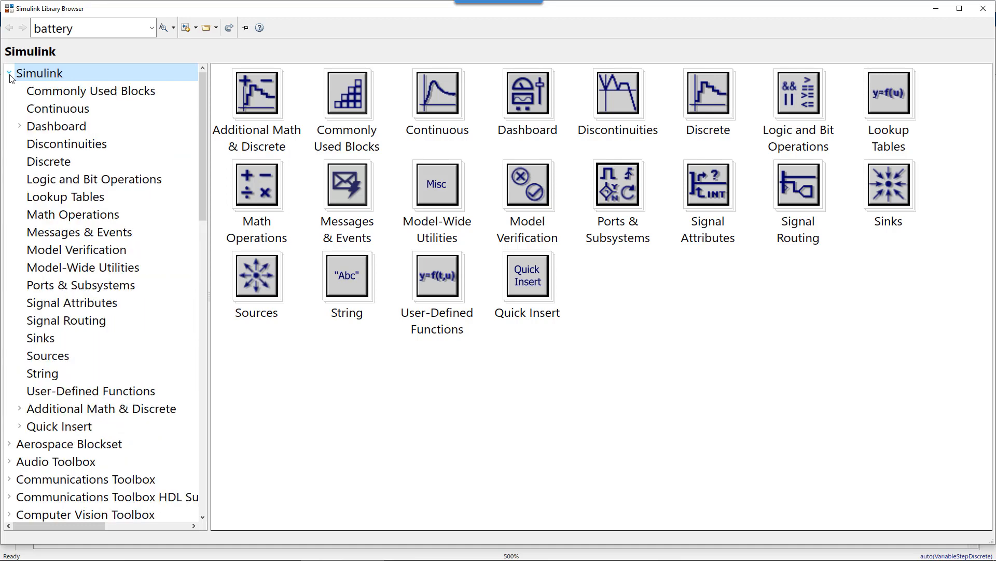
key("ctrl+2")
mouse_move(6, 63)
left_mouse_down()
mouse_move(73, 142)
mouse_move(200, 437)
left_mouse_up()
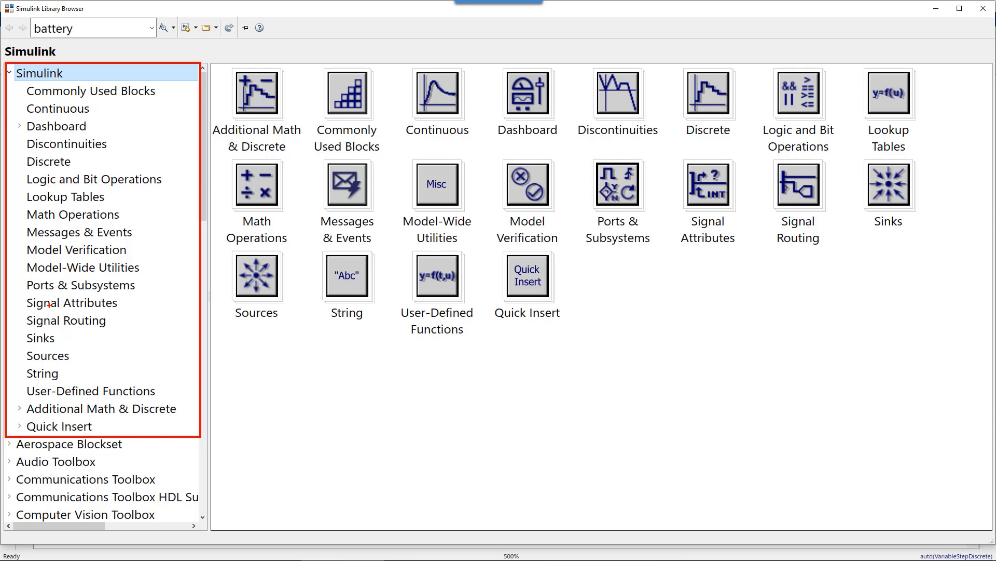
key("Escape")
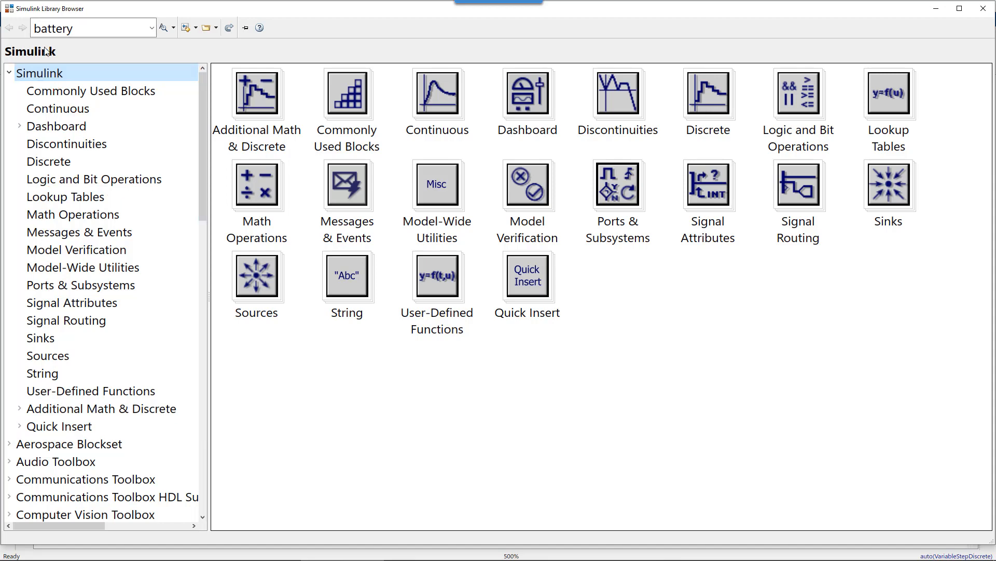
- Examine the Simulink/Commonly Used Blocks library, in particular the Scope, Constant, Integrator and Gain blocks
left_click(55, 95)
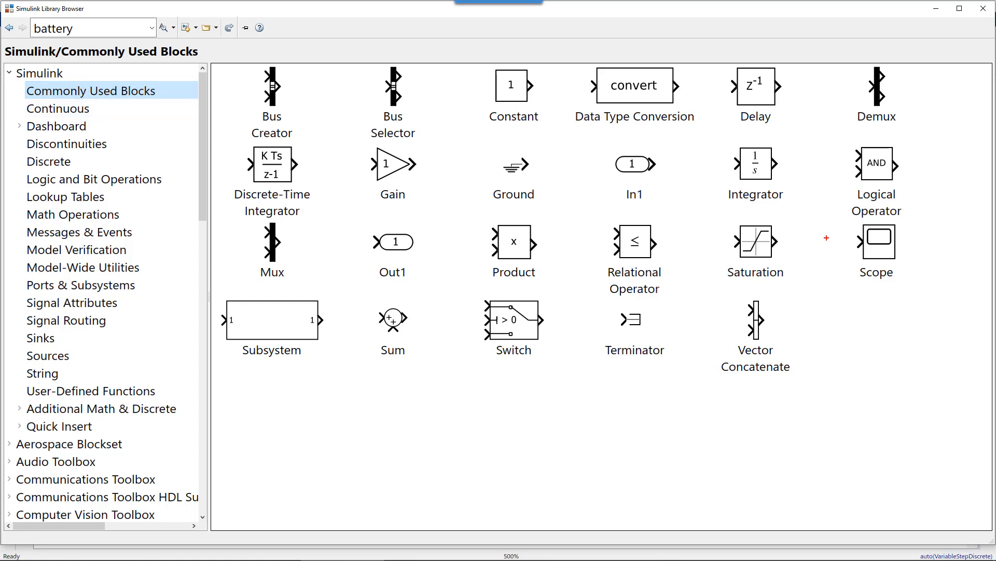
left_click_drag(832, 215, 917, 292)
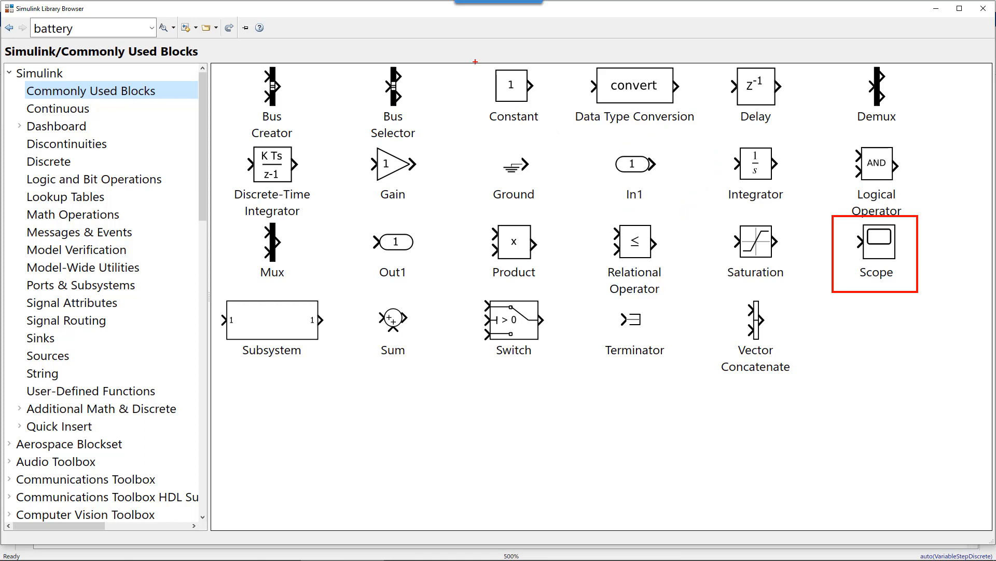
mouse_move(475, 61)
left_mouse_down()
mouse_move(529, 123)
mouse_move(550, 130)
left_mouse_up()
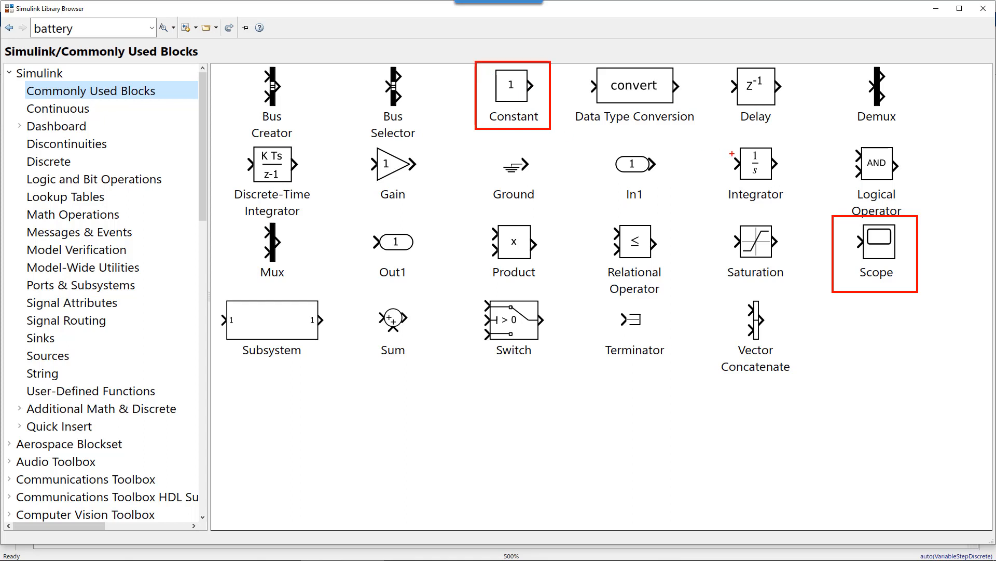
key("e")
left_click_drag(714, 138, 799, 204)
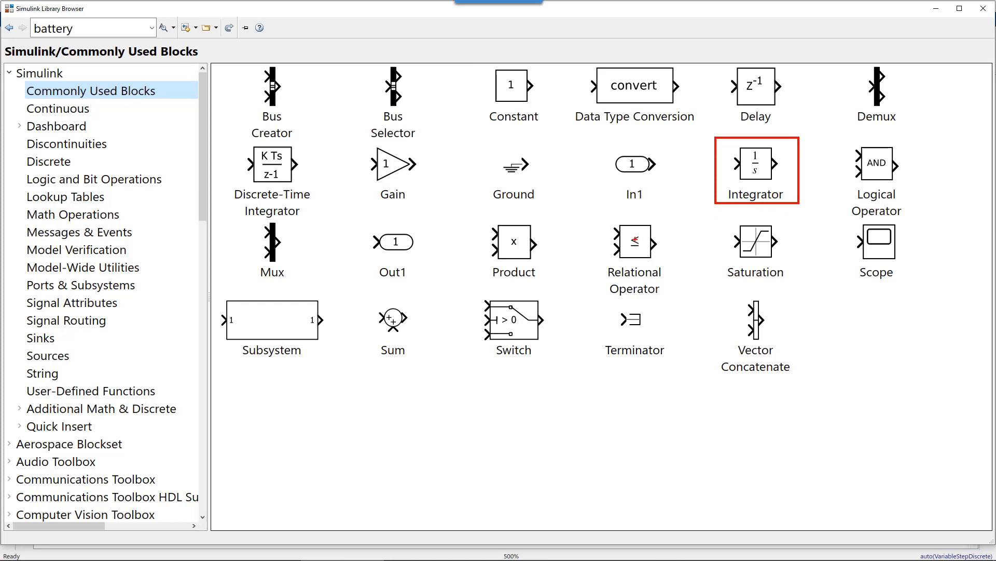
left_click_drag(367, 138, 430, 201)
key("Escape")
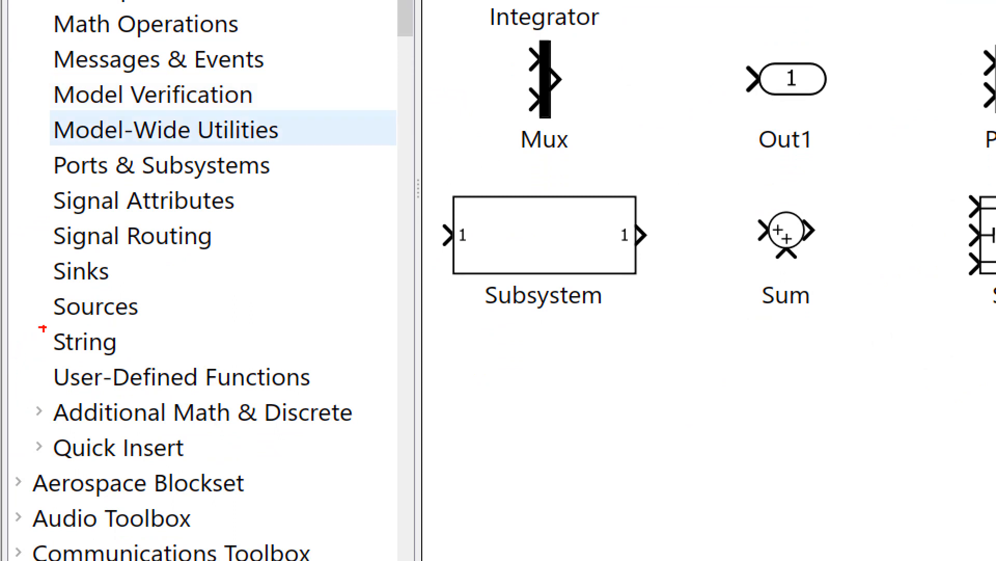
- Look through the Simulink/Sources library for input signals, noting the Sine Wave and Pulse Generator blocks
mouse_move(32, 259)
left_mouse_down()
mouse_move(139, 326)
mouse_move(169, 330)
left_mouse_up()
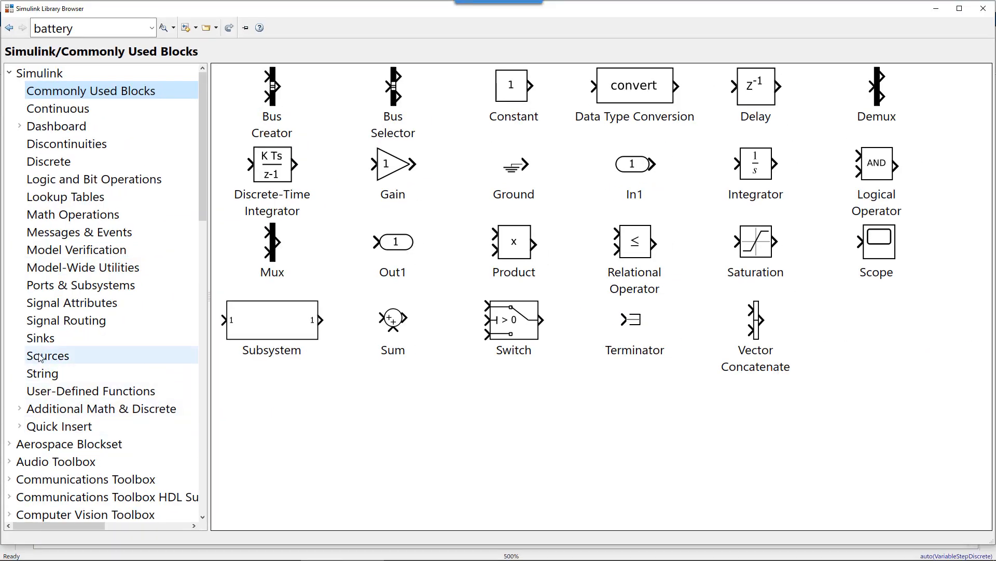
left_click(41, 357)
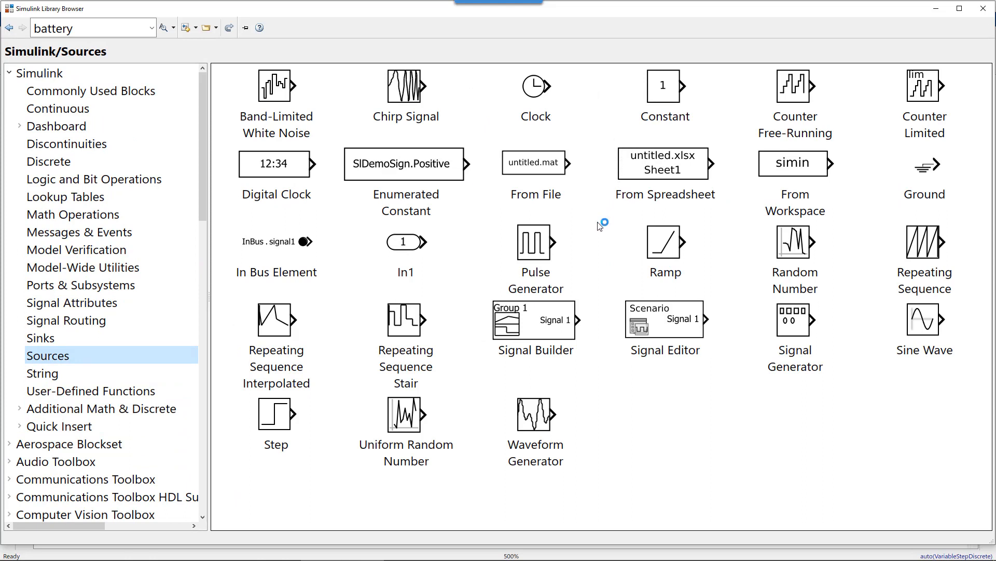
mouse_move(862, 297)
left_mouse_down()
mouse_move(972, 353)
mouse_move(971, 368)
left_mouse_up()
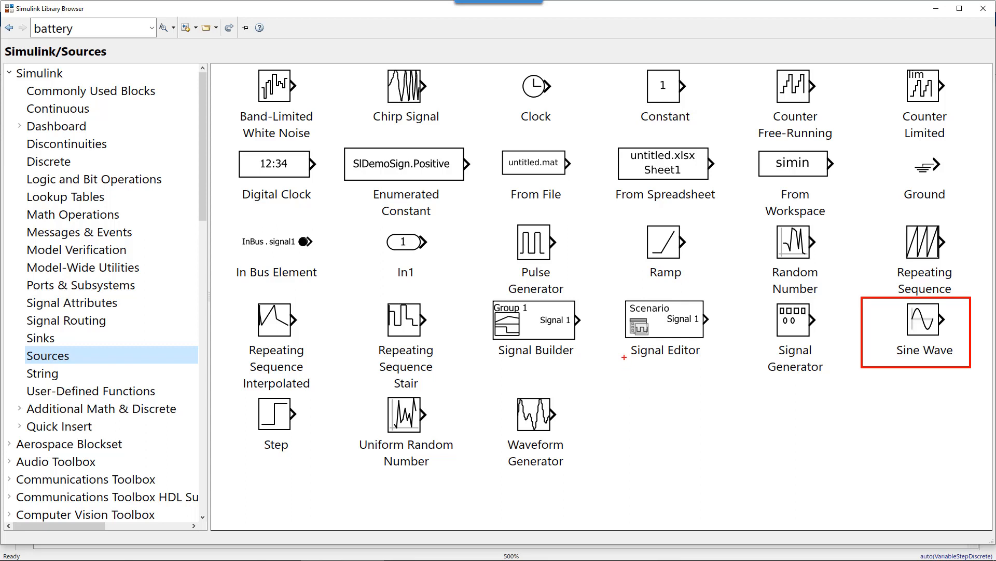
left_click_drag(498, 216, 572, 299)
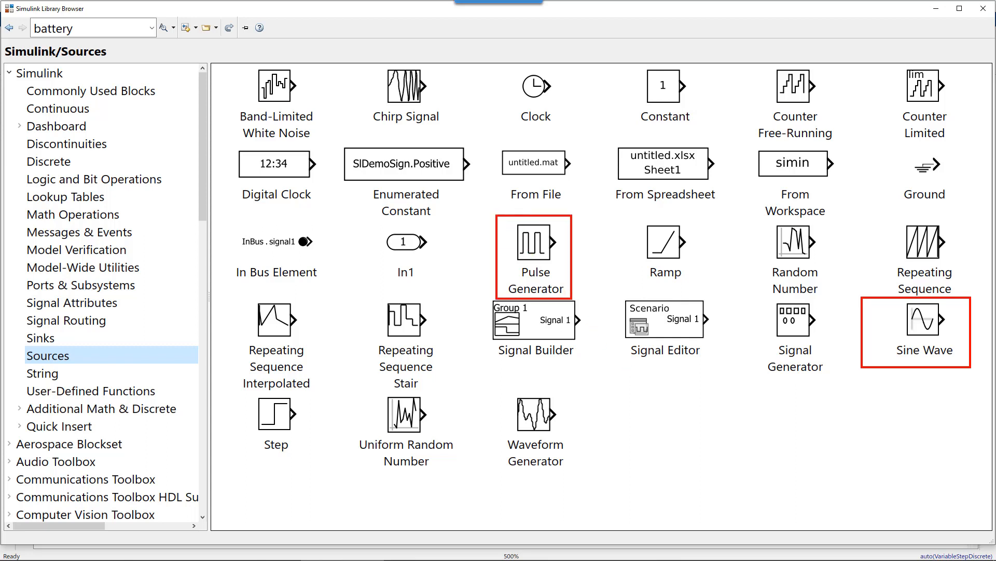
key("Escape")
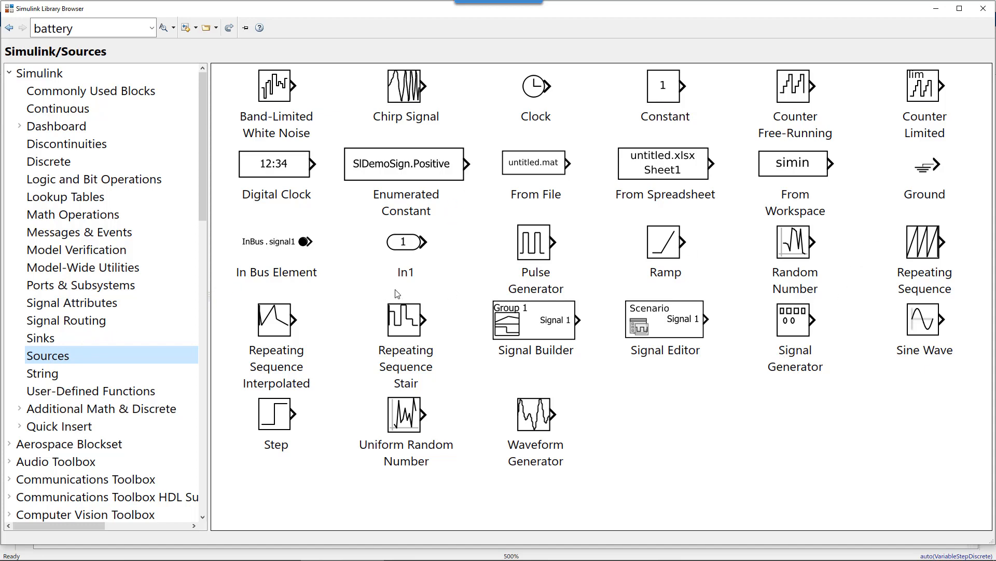
key("BackSpace")
- Examine the Simulink/Sinks blocks, including To File and Terminator, return to Simulink/Sources and minimize the Library Browser
left_click(39, 337)
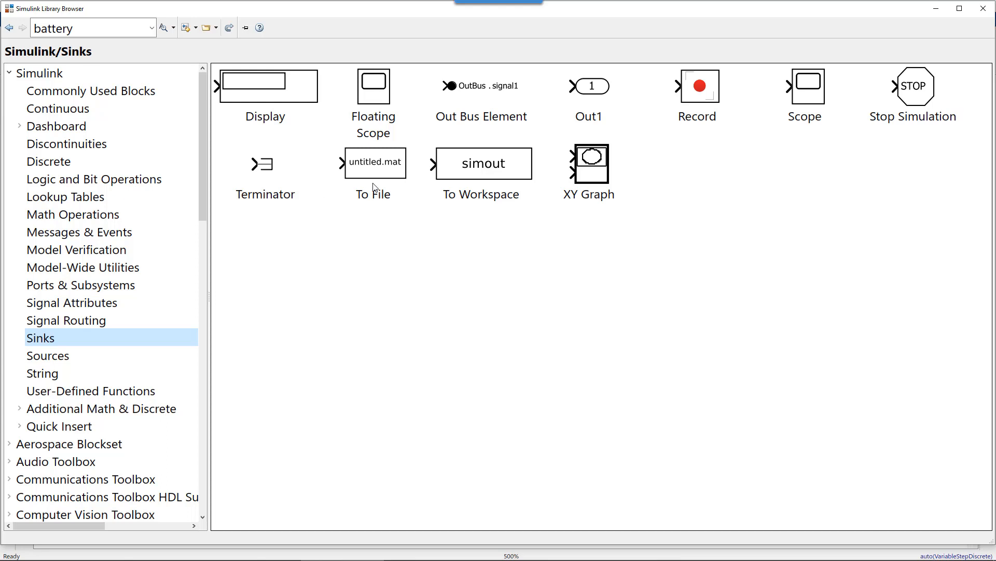
mouse_move(380, 188)
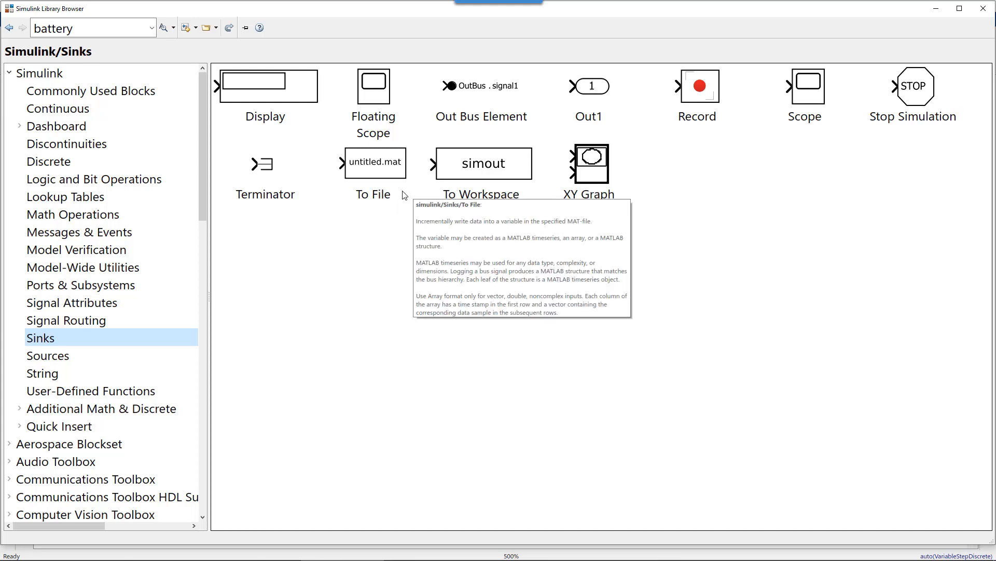
left_click(271, 171)
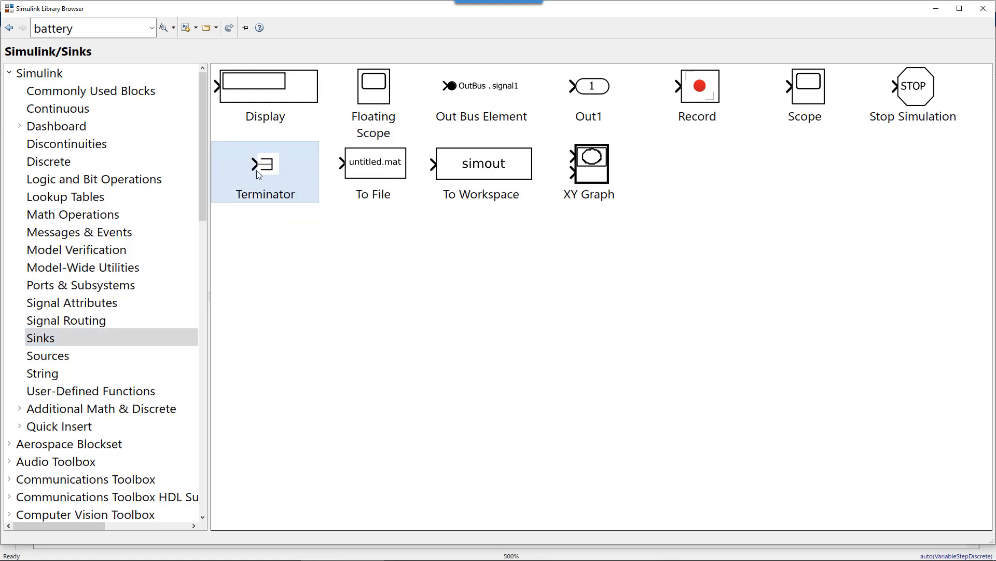
left_click(529, 239)
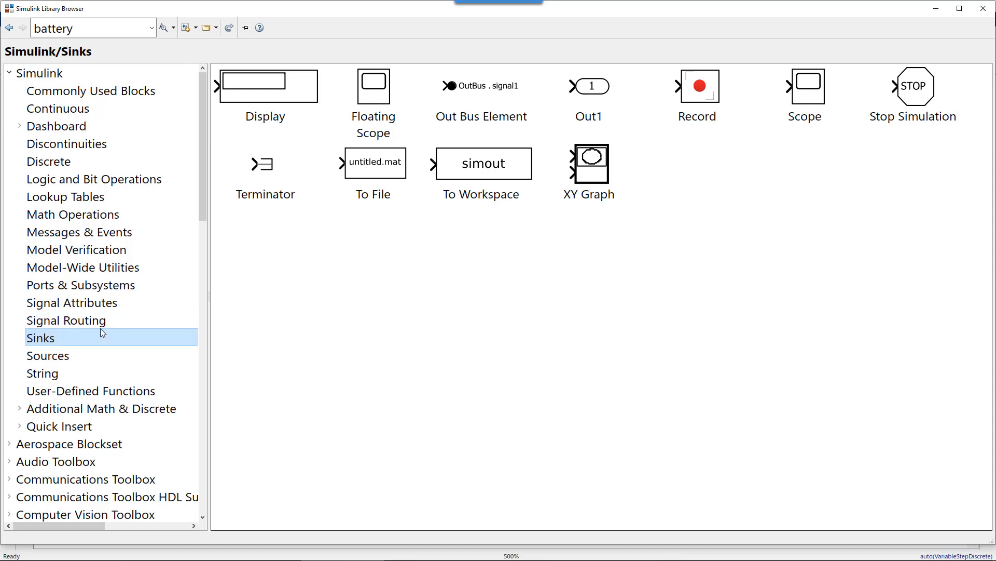
left_click(68, 357)
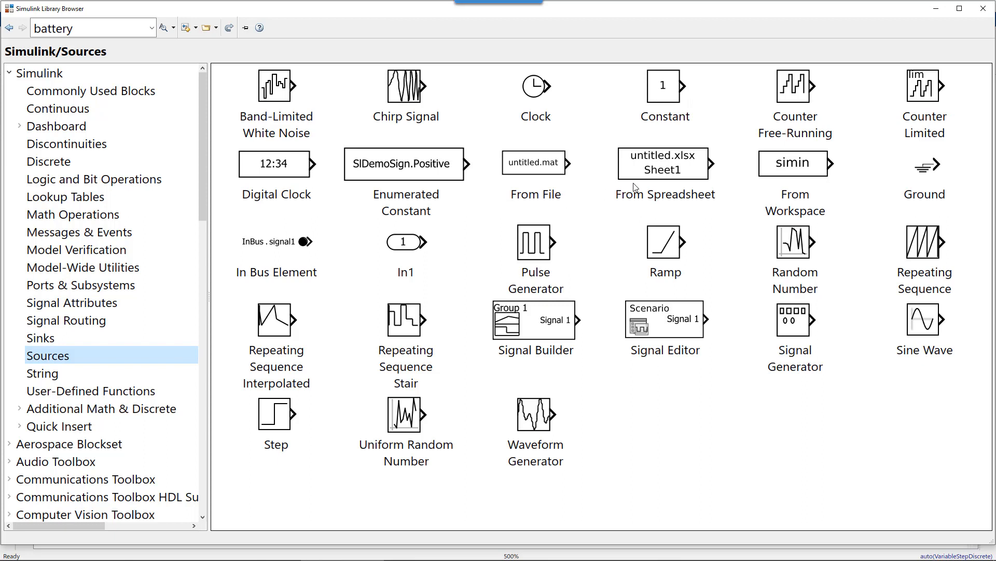
left_click(934, 9)
- Move the Step block horizontally away from the Scope block to lengthen the connecting line
left_click(433, 376)
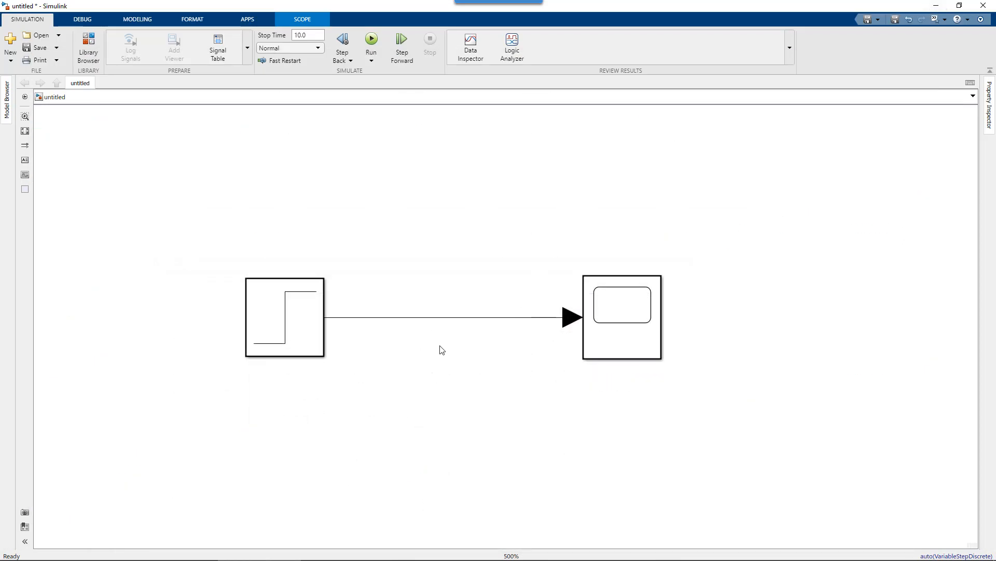
left_click_drag(280, 334, 227, 333)
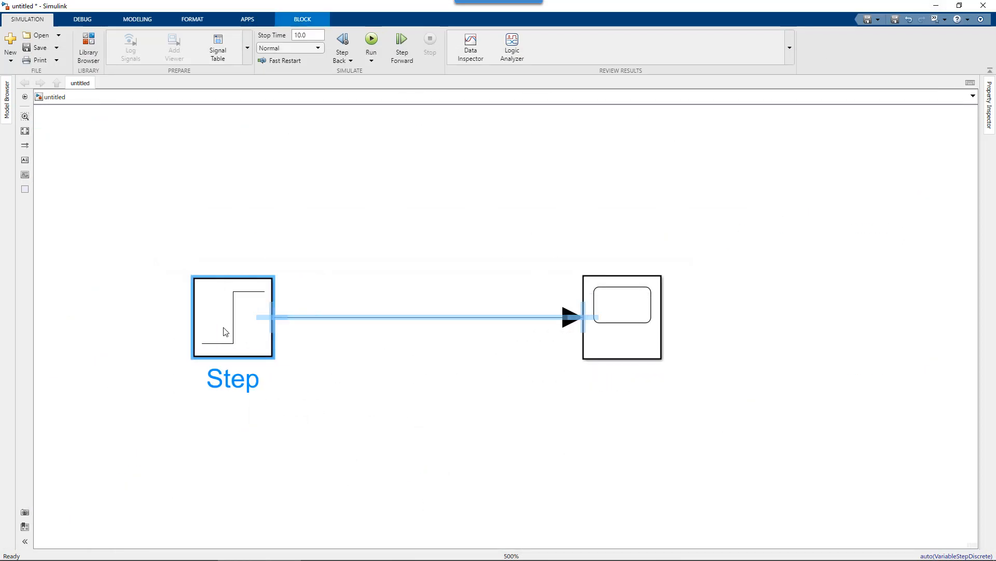
left_click(559, 220)
- Add a Display block from Simulink/Sinks to the model, above the line connecting Step and Scope
left_click(88, 48)
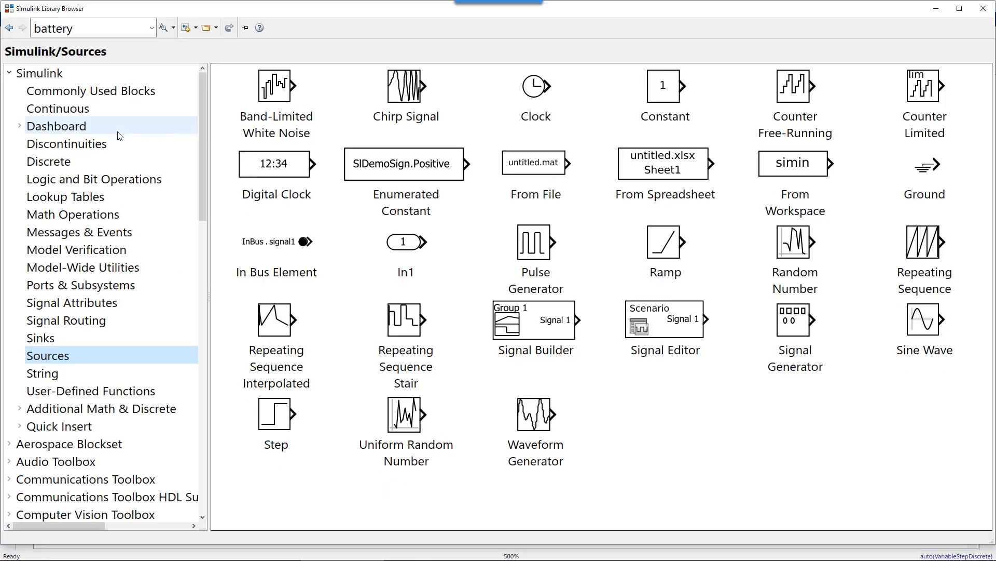
left_click(70, 335)
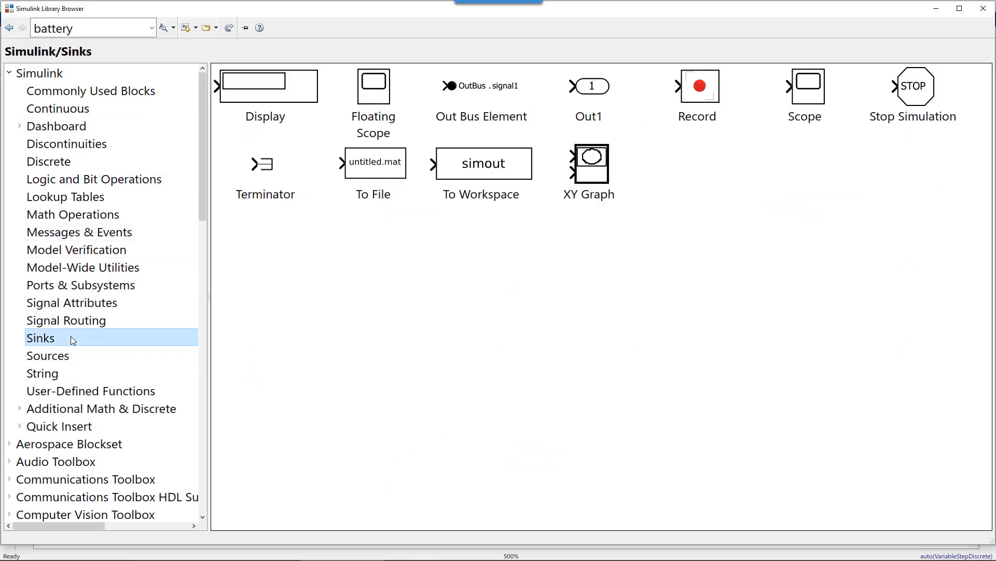
left_click(266, 83)
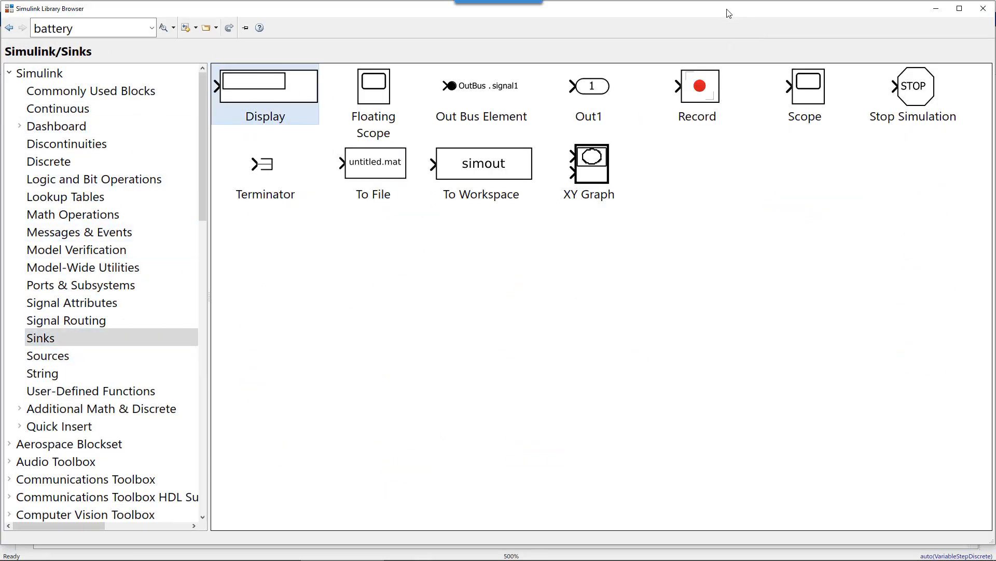
left_click_drag(729, 13, 690, 306)
left_click_drag(231, 371, 529, 187)
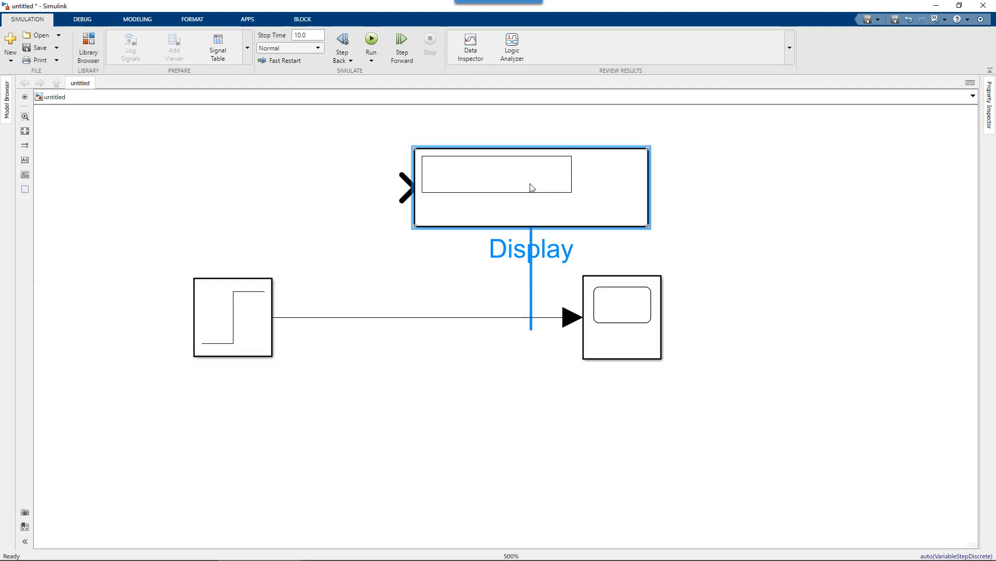
- Insert a second Display block below the Step block through a canvas search for "display", and delete it
left_click(296, 443)
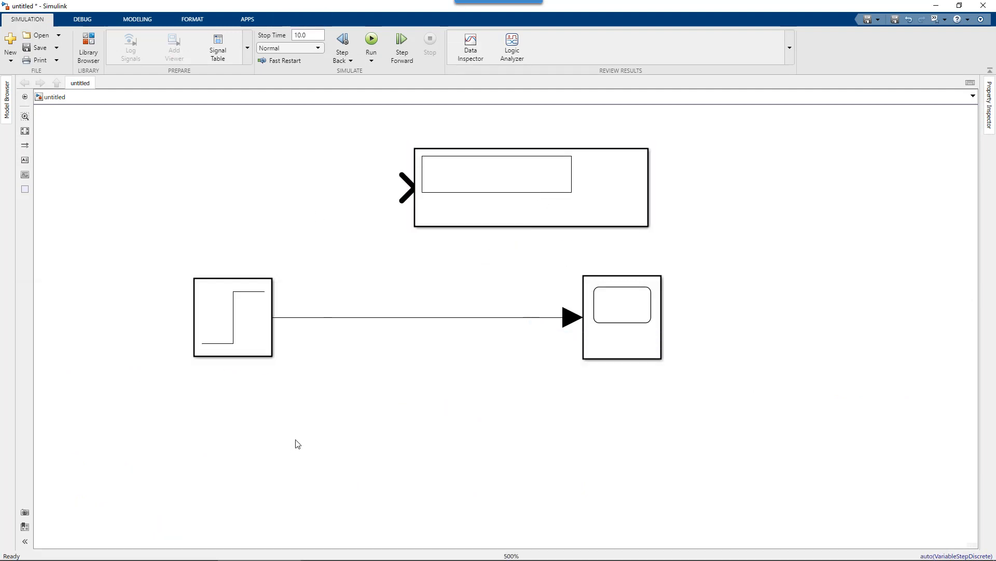
double_click(296, 443)
type("display")
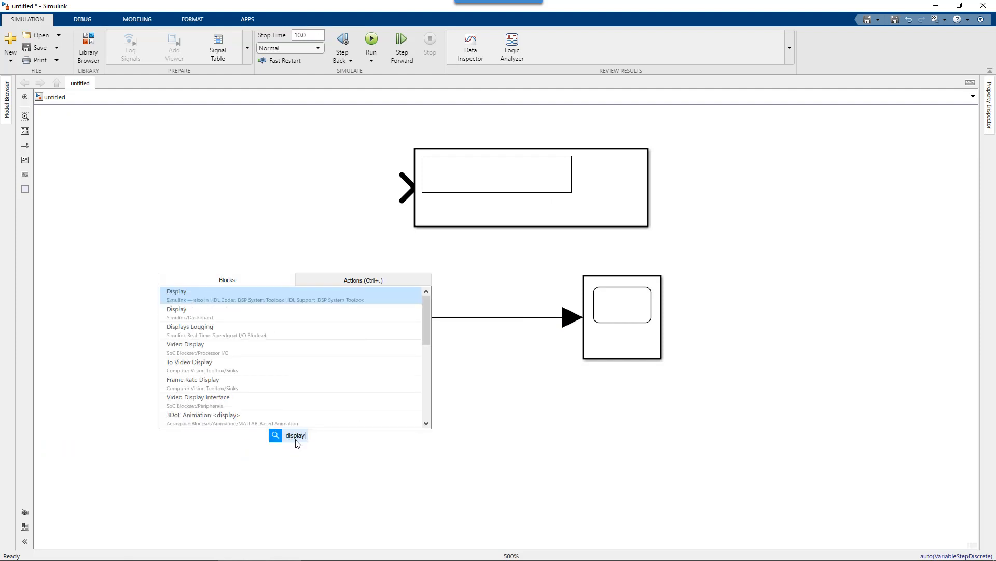
key("Return")
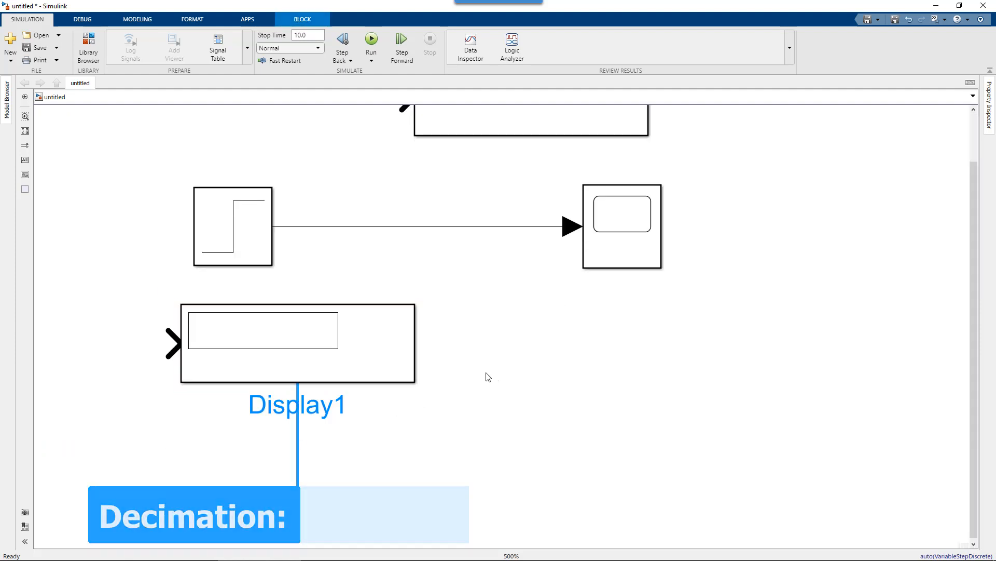
left_click(373, 345)
key("Delete")
- Look at the Display block in the Simulink/Sinks library and close the Library Browser
left_click_drag(453, 310, 389, 485)
left_click(86, 48)
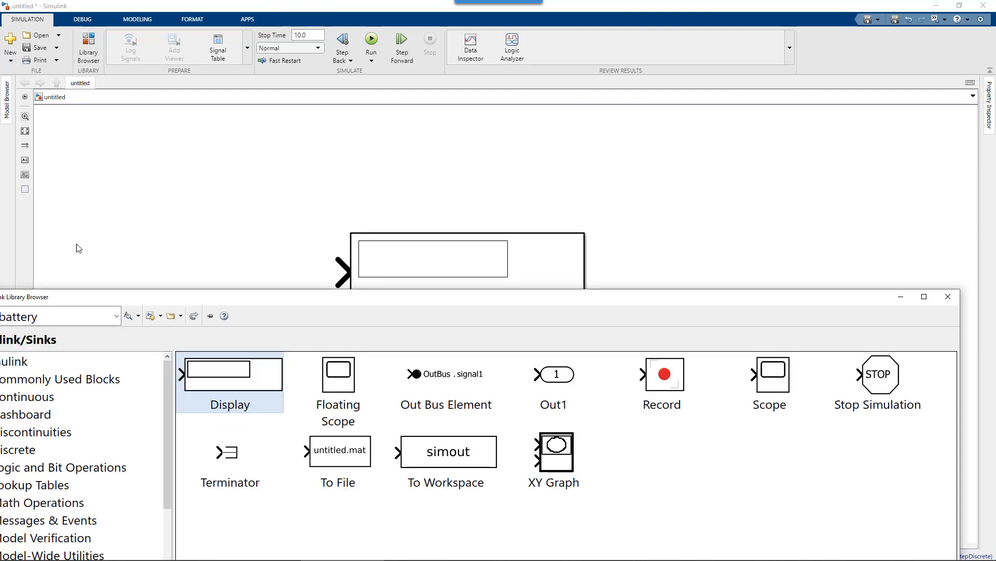
left_click_drag(113, 295, 314, 149)
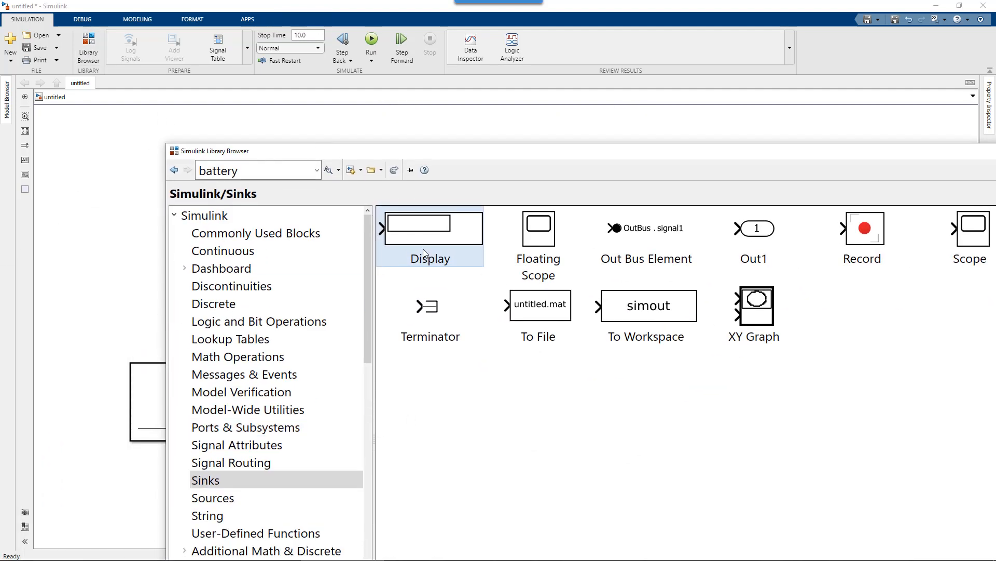
left_click_drag(475, 151, 260, 174)
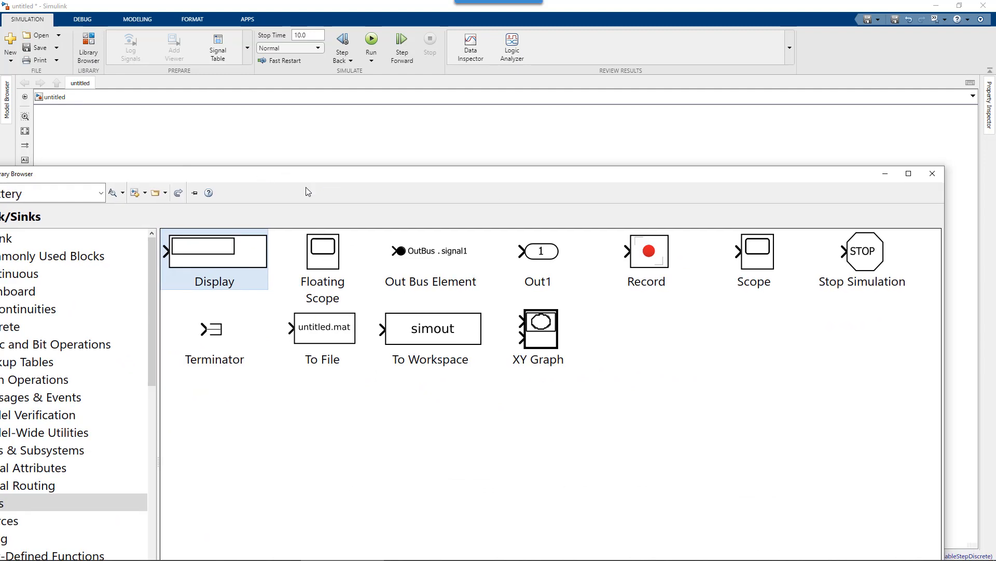
left_click(936, 179)
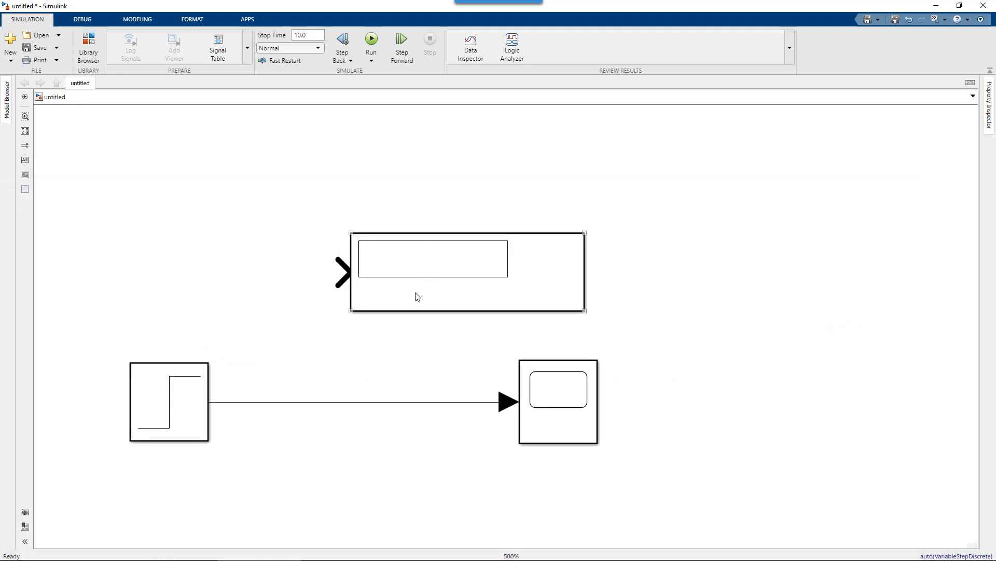
- Move the Display block farther above the Scope and connect it with a branch from the Step-to-Scope line
left_click_drag(413, 293, 553, 238)
left_click_drag(490, 301, 444, 257)
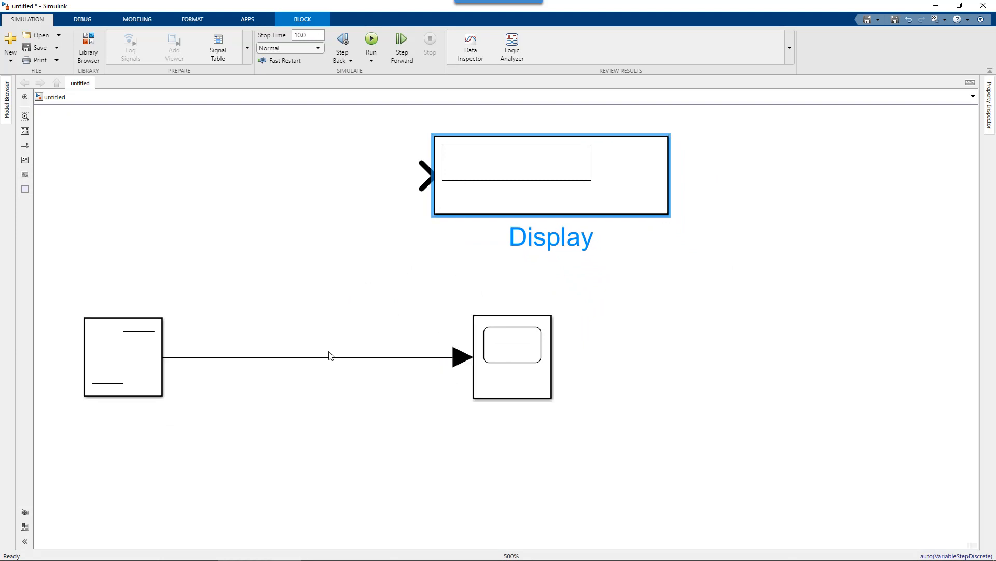
left_click_drag(326, 362, 422, 183)
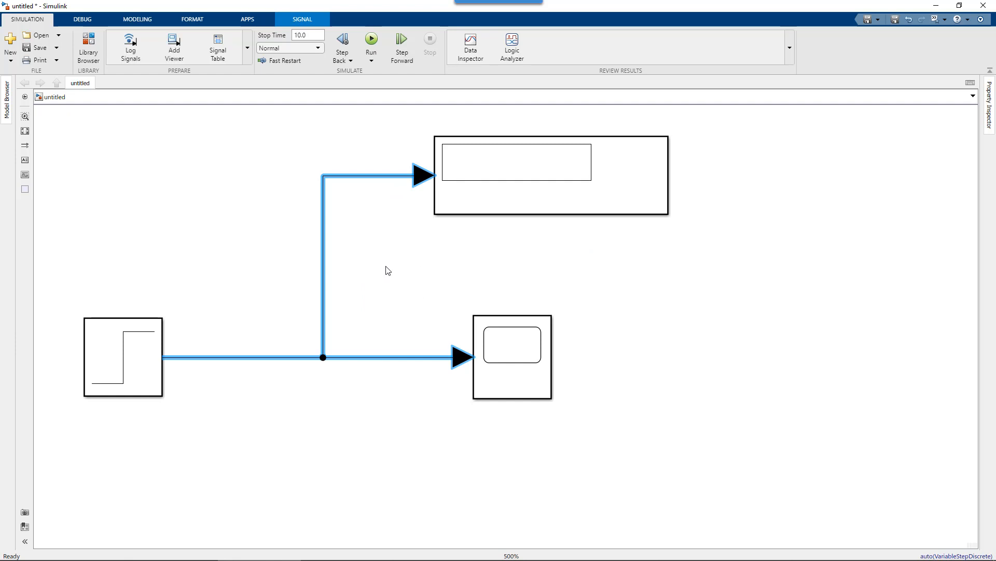
left_click(372, 270)
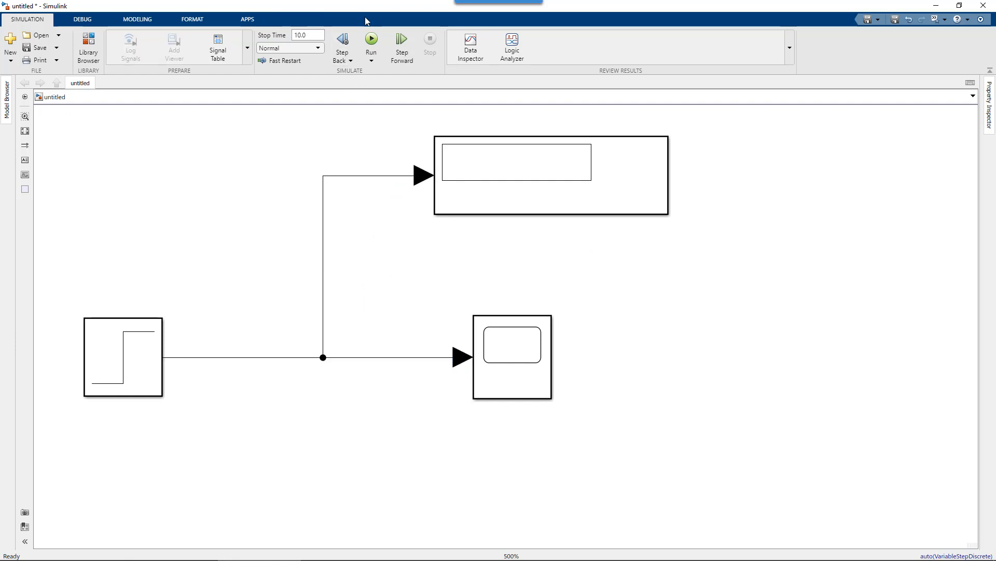
- Run the simulation, view the plotted step signal in the Scope and close the Scope window
left_click(372, 39)
double_click(506, 336)
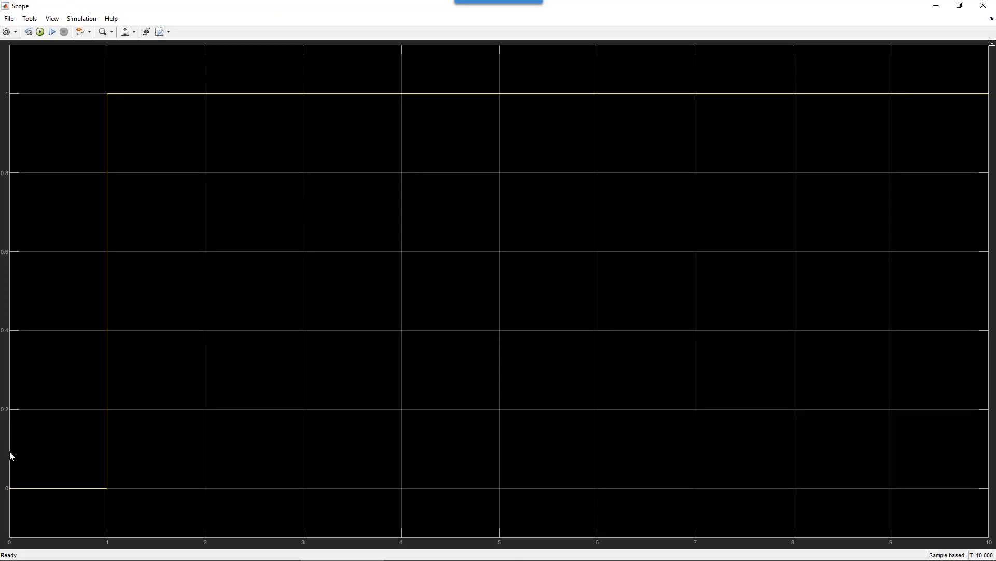
left_click(987, 6)
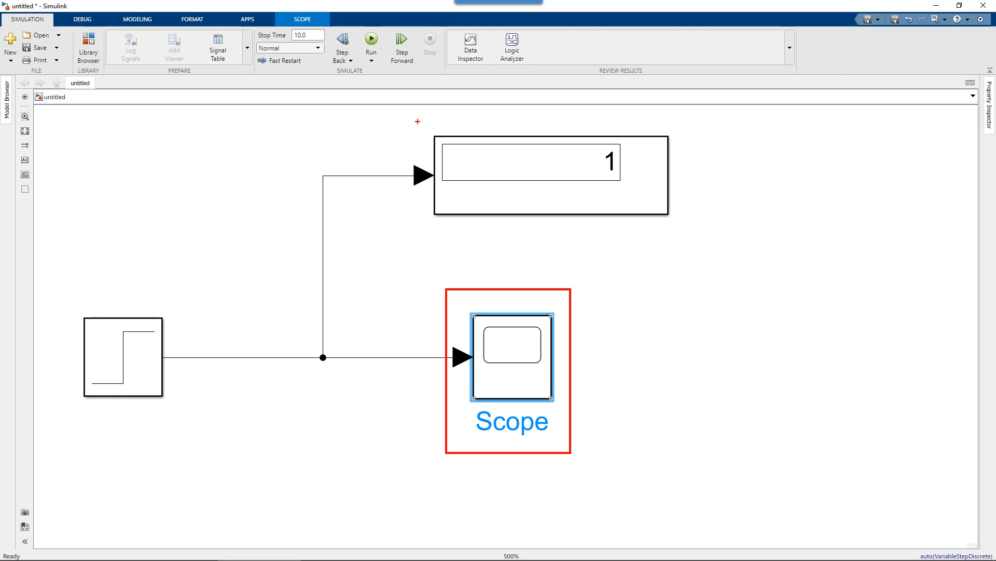
left_click_drag(428, 129, 694, 232)
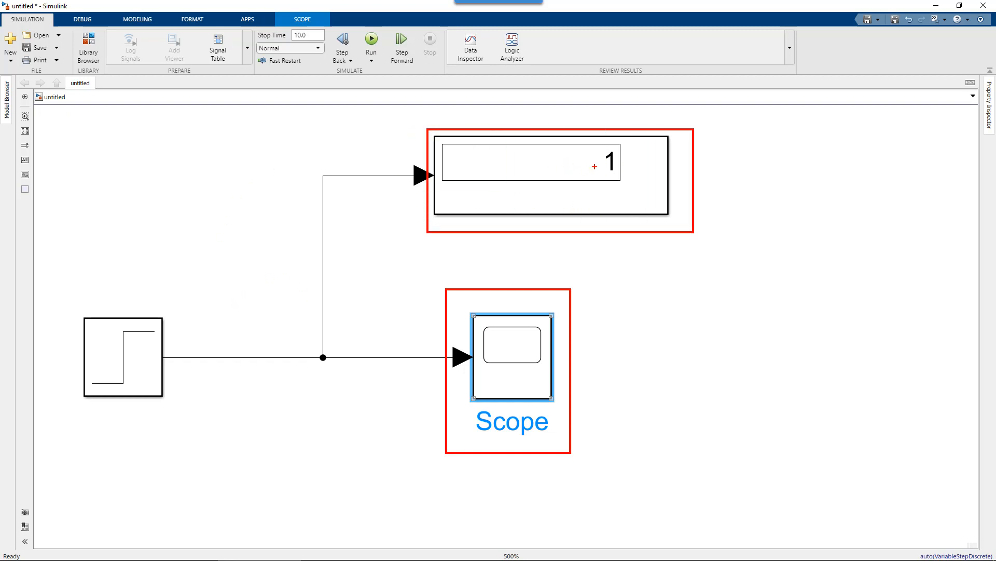
key("Escape")
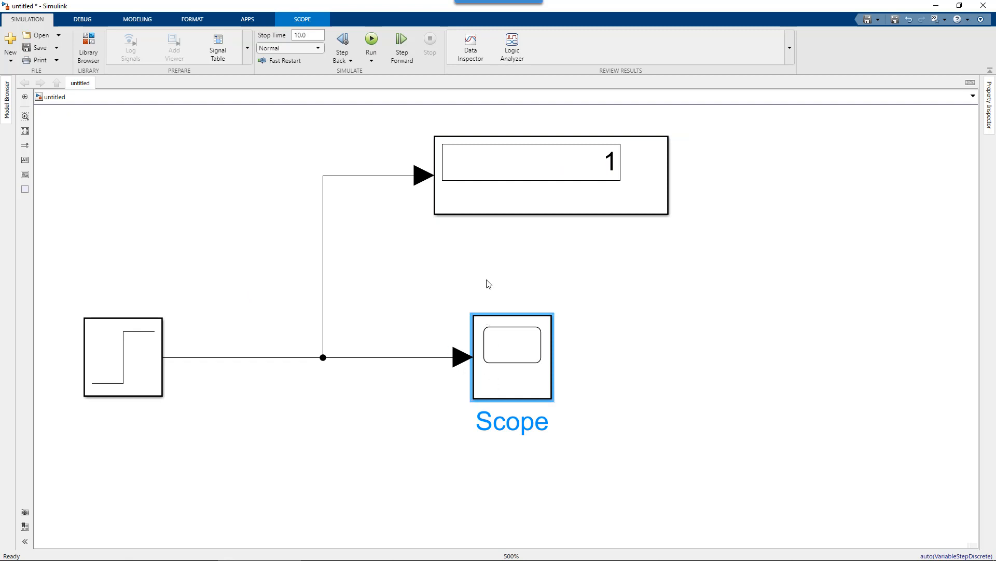
- Move the Step block horizontally away from the branch point to make room for another block
scroll(487, 283, "down", 1)
left_click_drag(157, 280, 94, 279)
left_click_drag(281, 335, 456, 393)
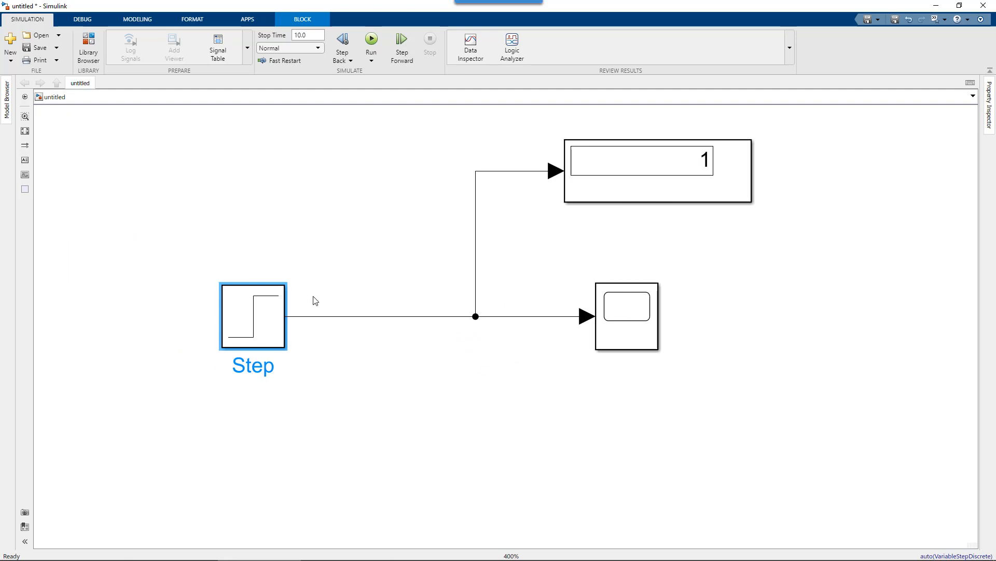
left_click(643, 316)
left_click_drag(248, 312, 224, 313)
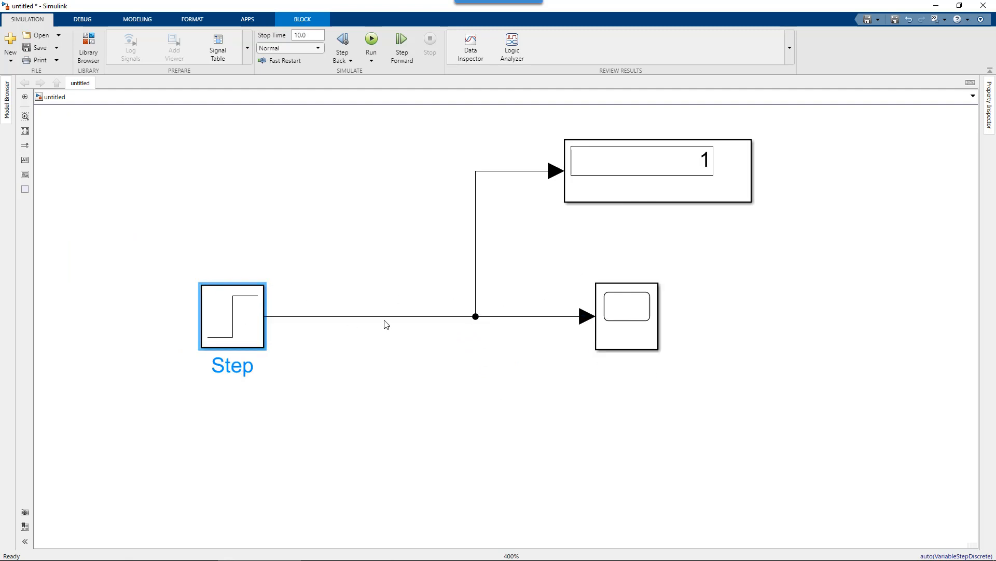
left_click(387, 322)
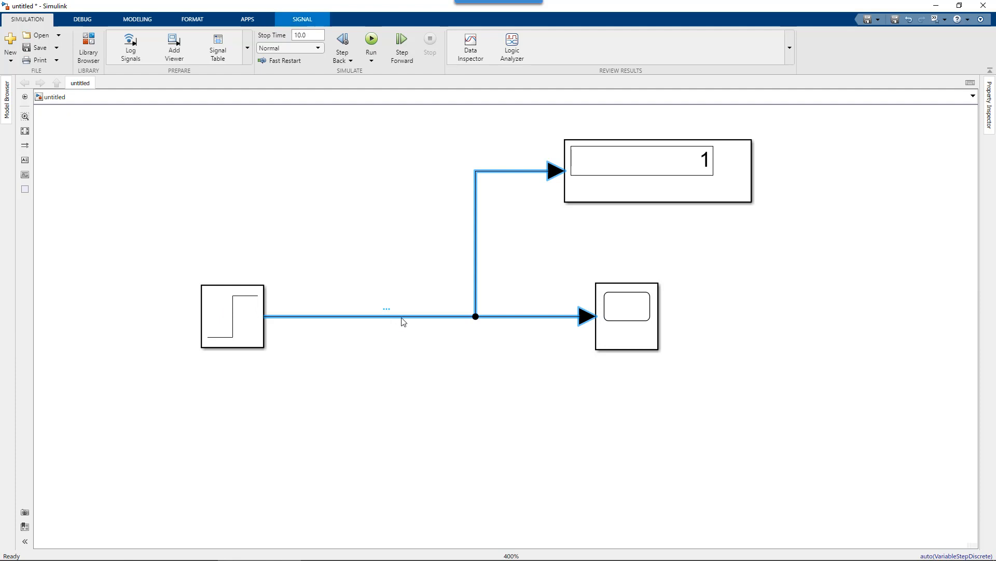
left_click(234, 317)
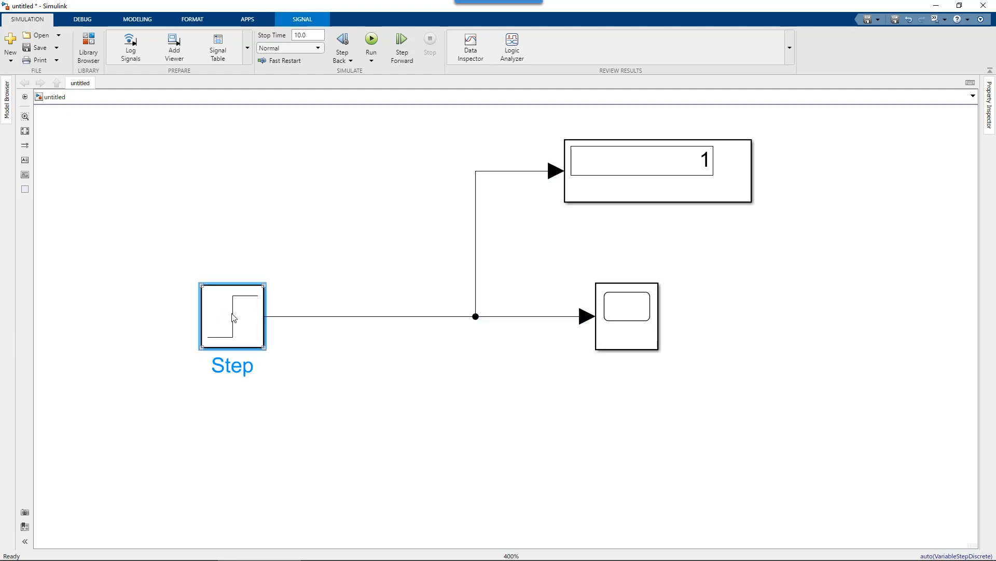
left_click_drag(232, 318, 202, 317)
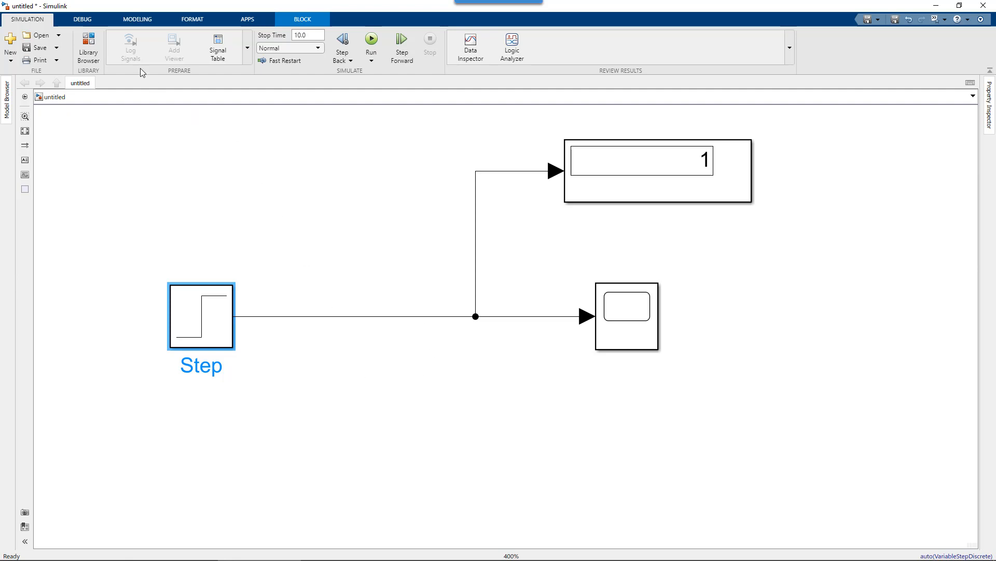
- Examine the Simulink Commonly Used Blocks library, including the Gain block, and the Continuous library
left_click(88, 46)
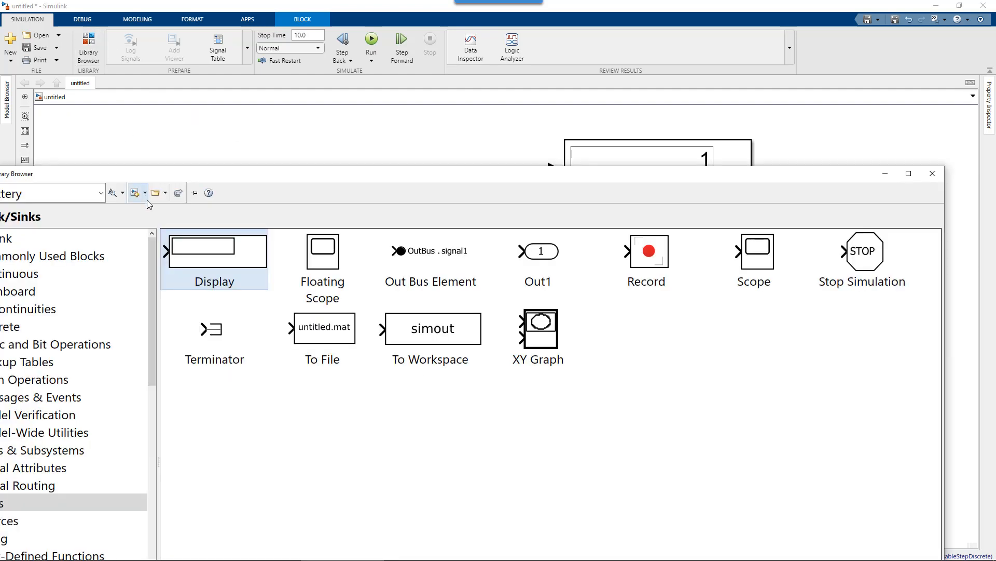
left_click(173, 233)
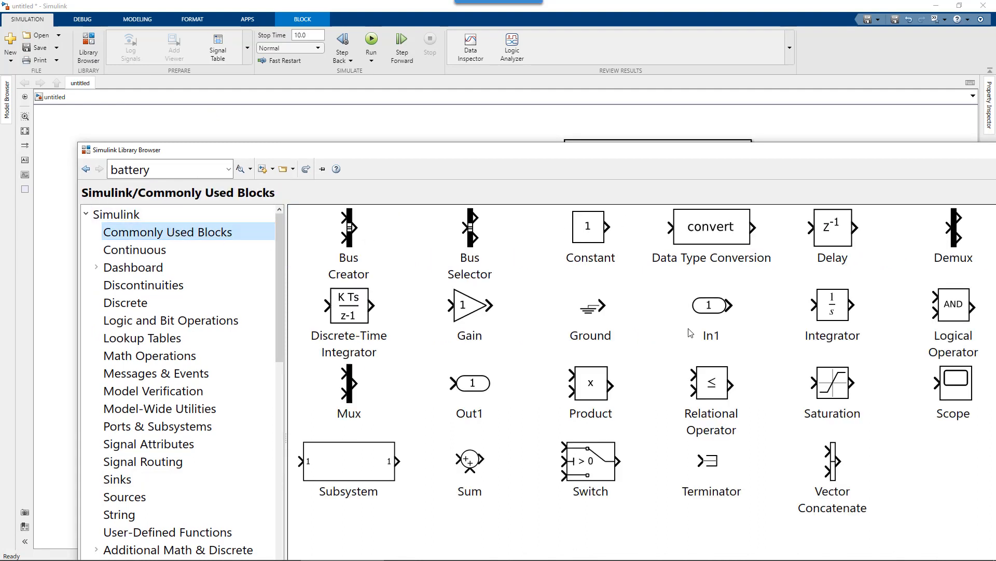
left_click_drag(828, 154, 754, 130)
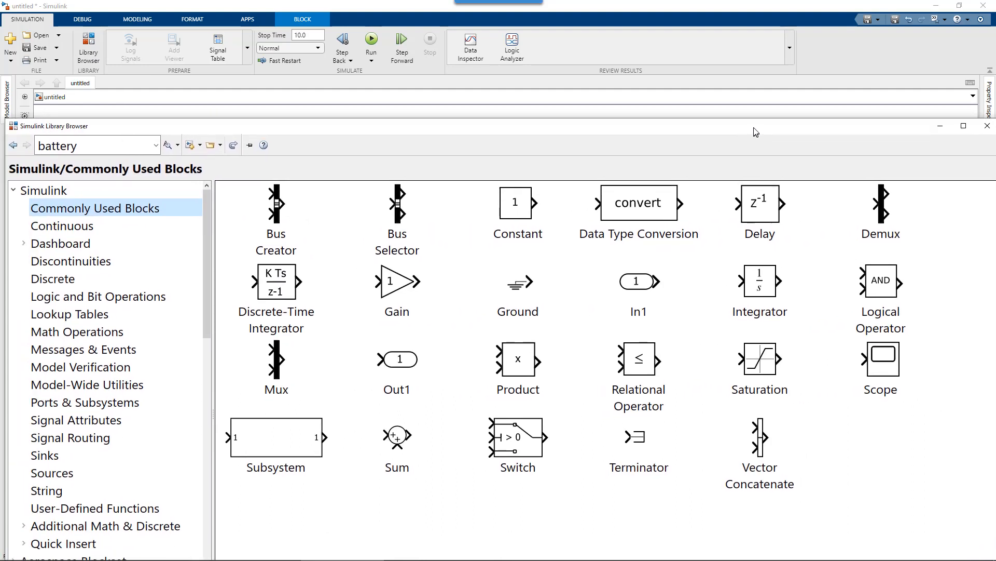
left_click(387, 291)
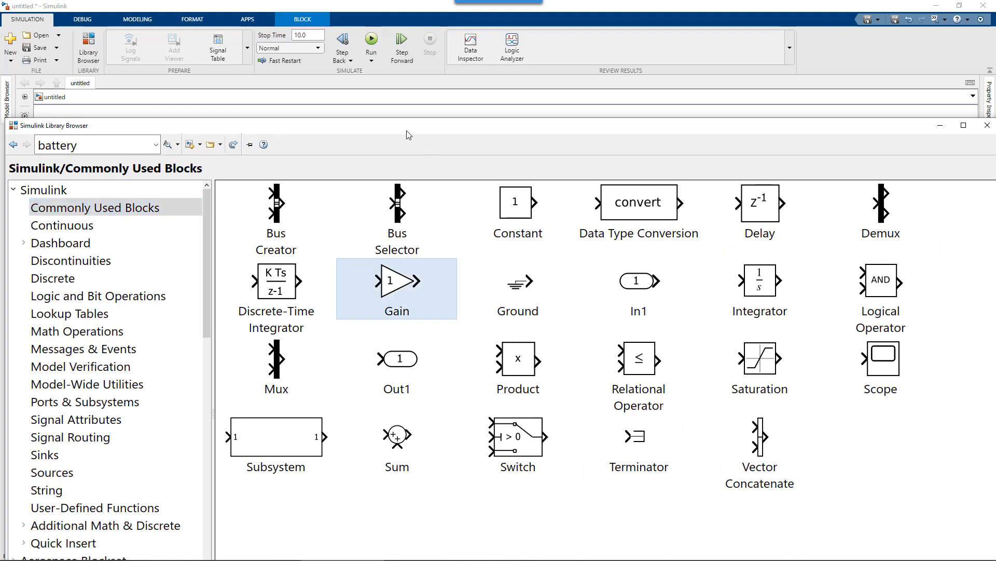
left_click_drag(410, 135, 420, 135)
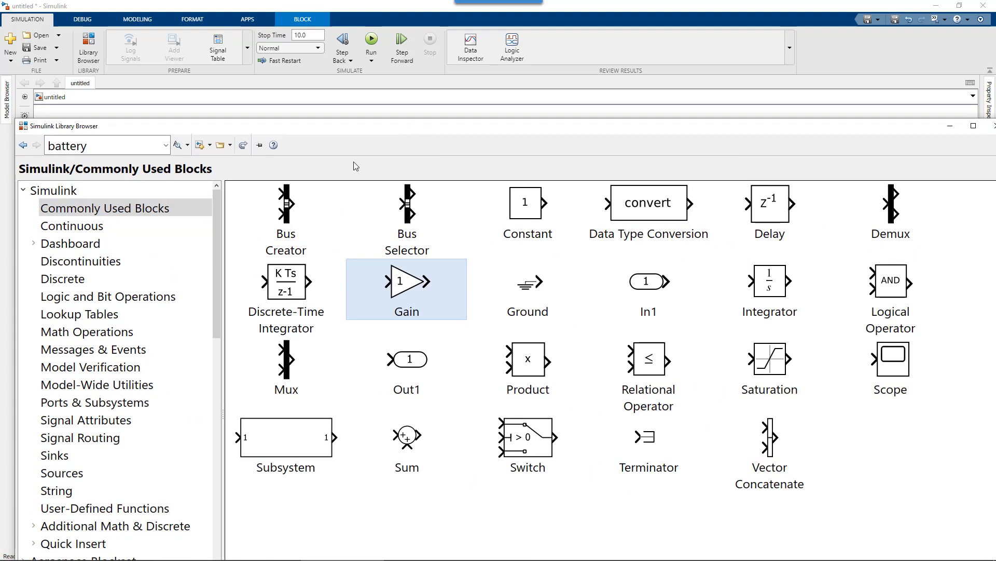
left_click(109, 229)
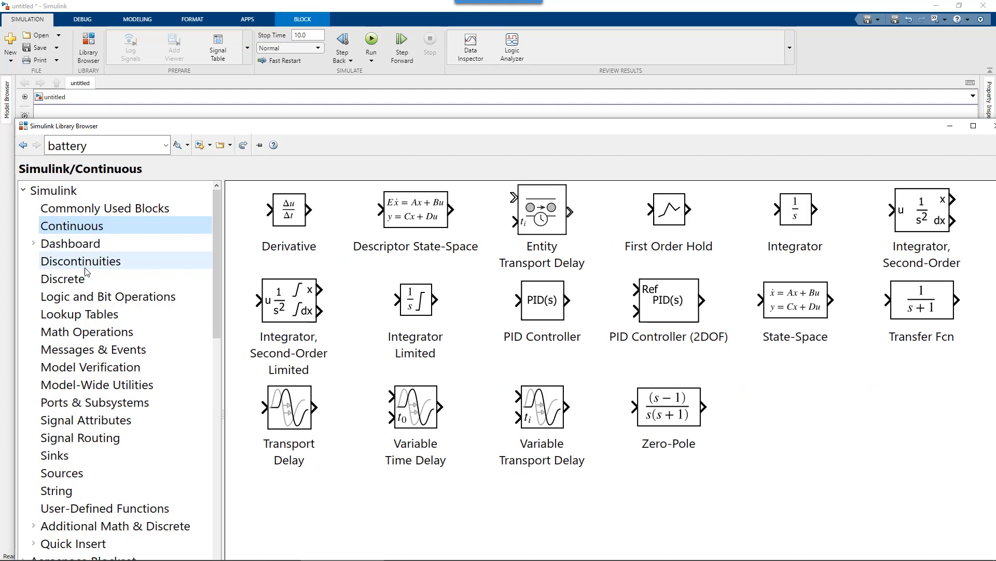
- Add a Gain block from Simulink/Math Operations below the Step-to-Scope line and branch the Step signal into its input
left_click(82, 335)
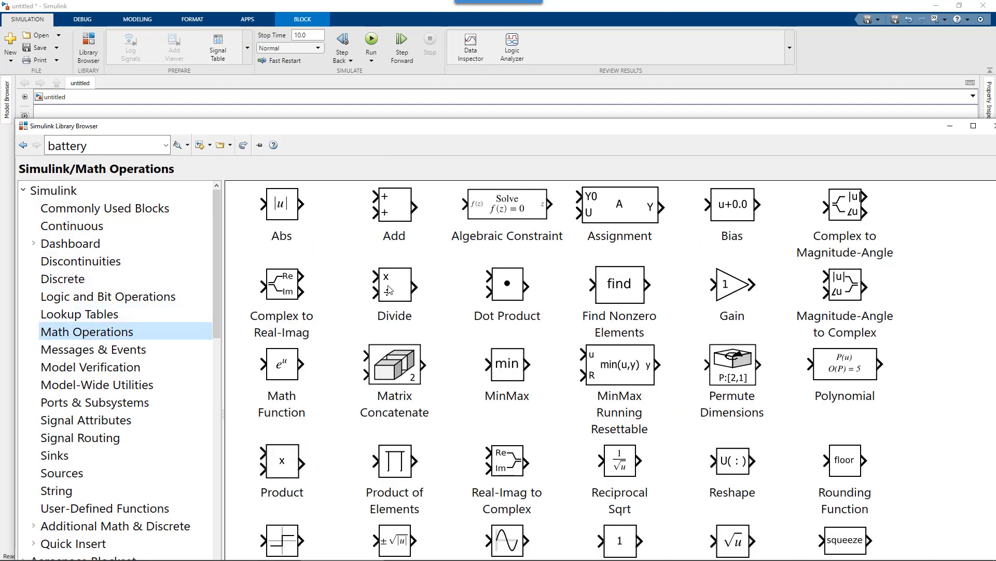
left_click_drag(552, 130, 523, 20)
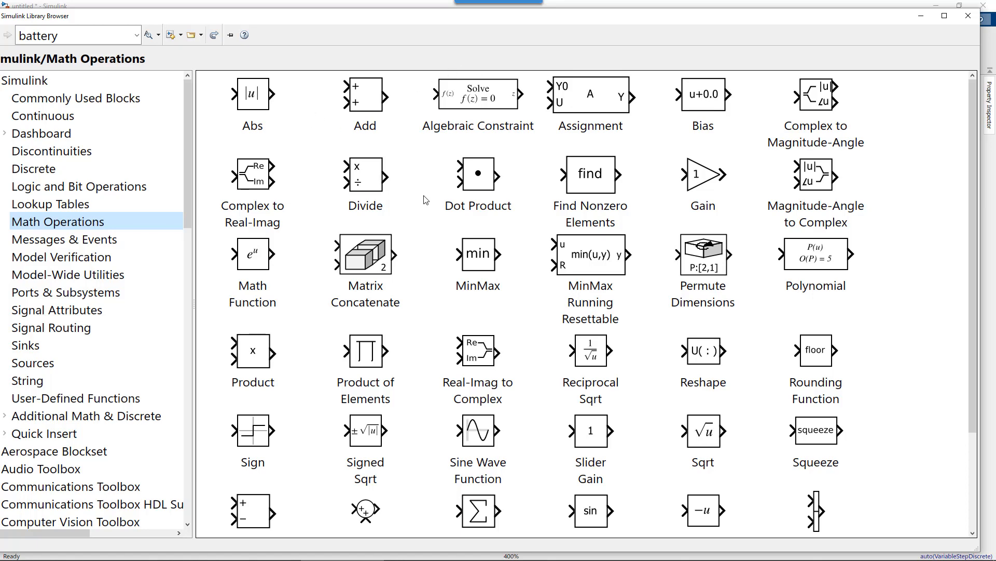
left_click_drag(557, 18, 550, 250)
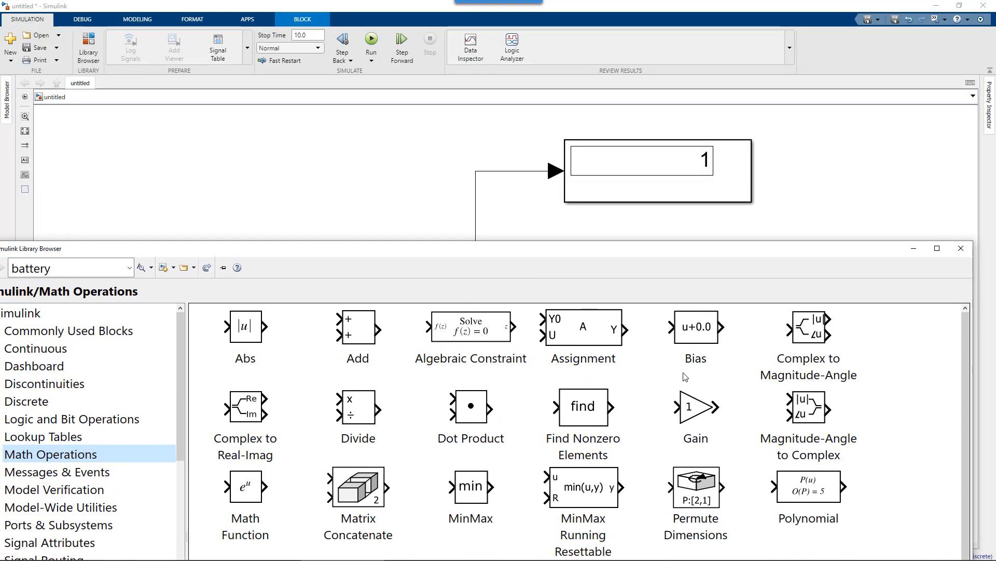
left_click_drag(695, 411, 401, 392)
mouse_move(301, 316)
left_mouse_down()
mouse_move(338, 378)
mouse_move(363, 388)
left_mouse_up()
left_click(397, 393)
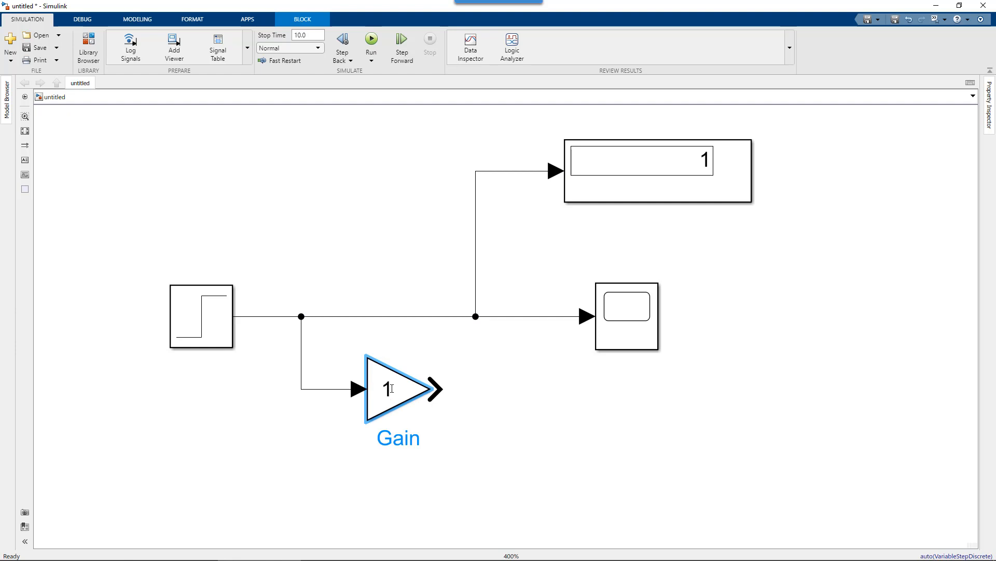
- Set the Gain block's gain to 2 in its block parameters
double_click(392, 388)
type("2")
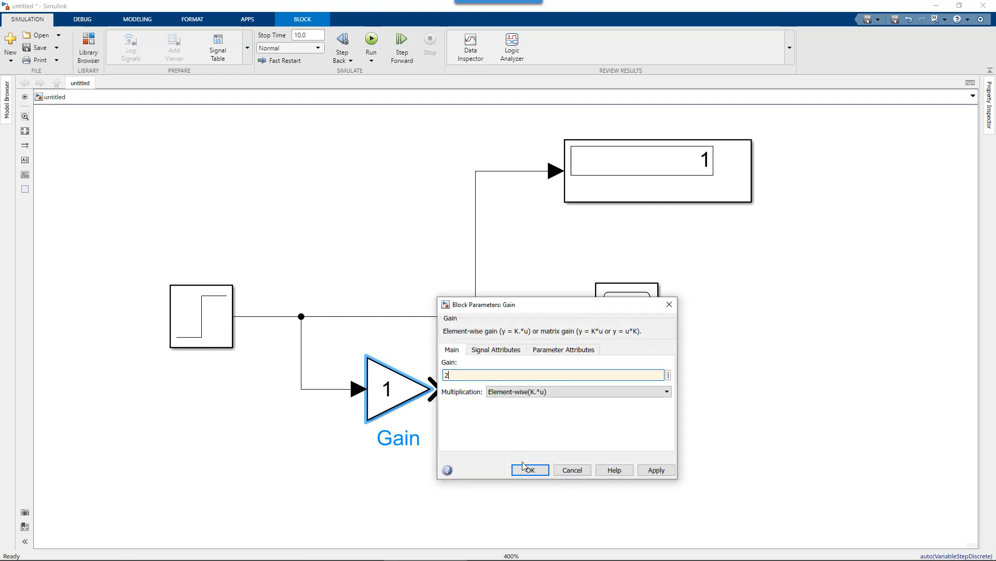
left_click(529, 469)
left_click(511, 418)
- Change the gain value to 3 directly on the Gain block
left_click(388, 390)
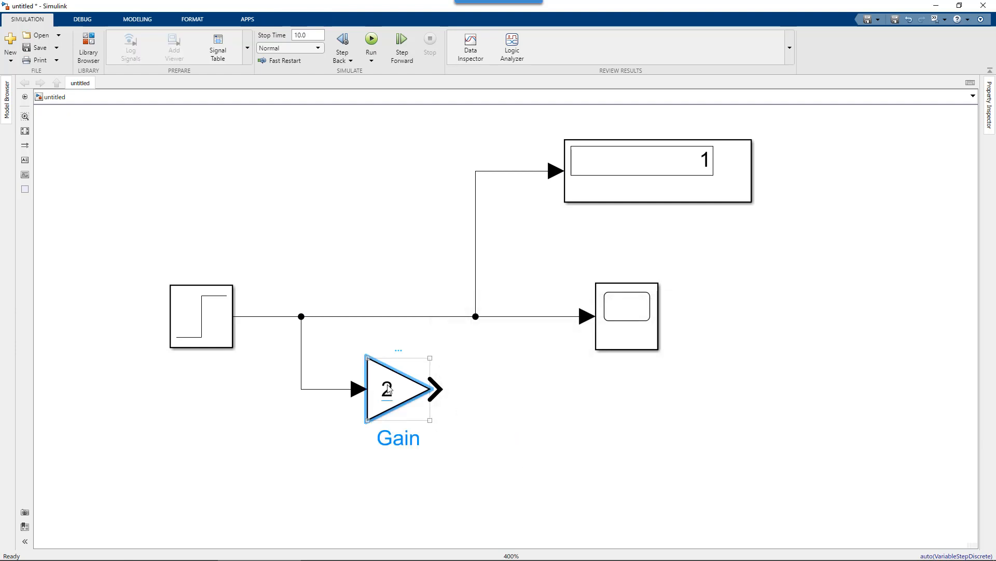
left_click(388, 390)
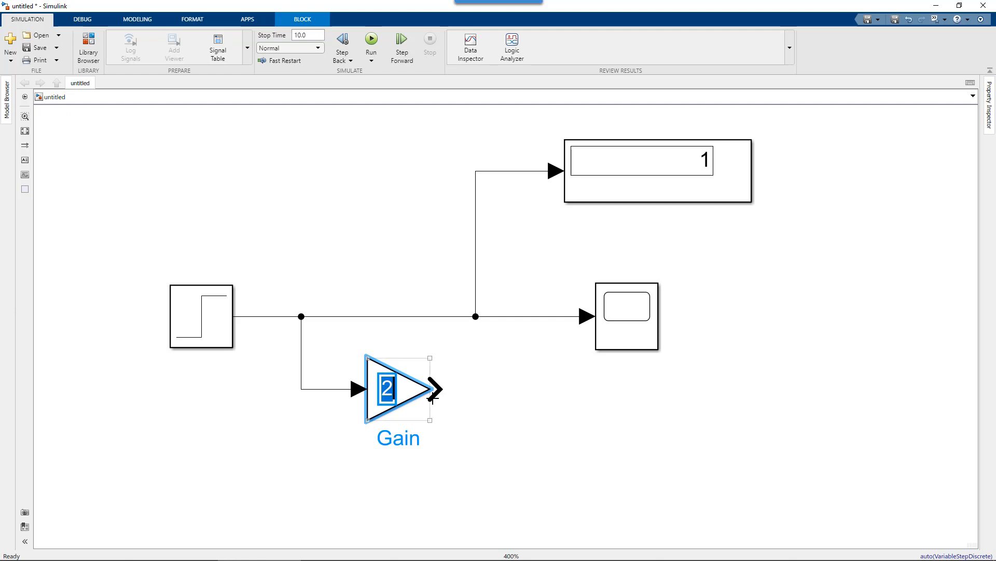
type("3")
left_click(388, 393)
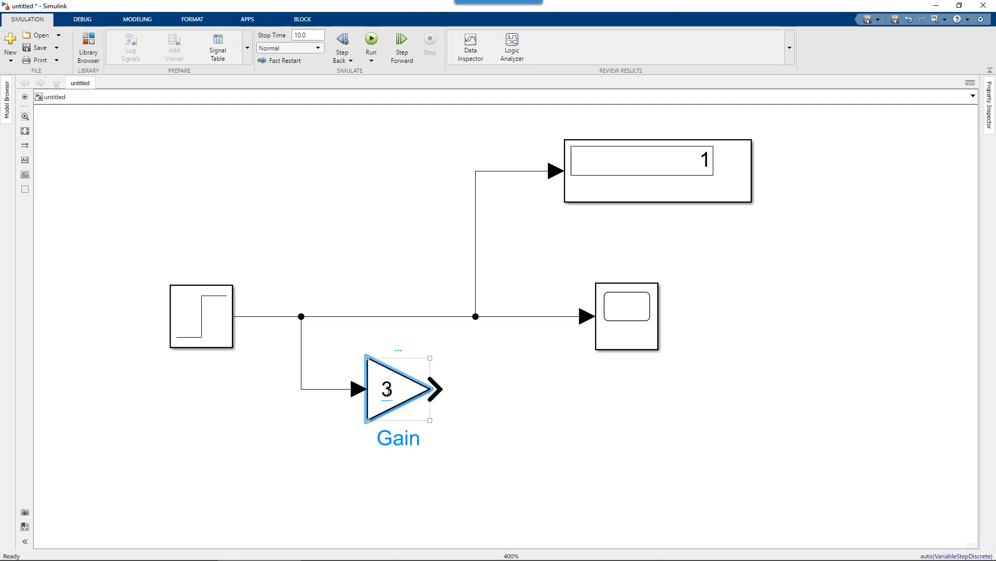
- Reset the Gain block's gain parameter to 2 through its block parameters
double_click(388, 389)
type("2")
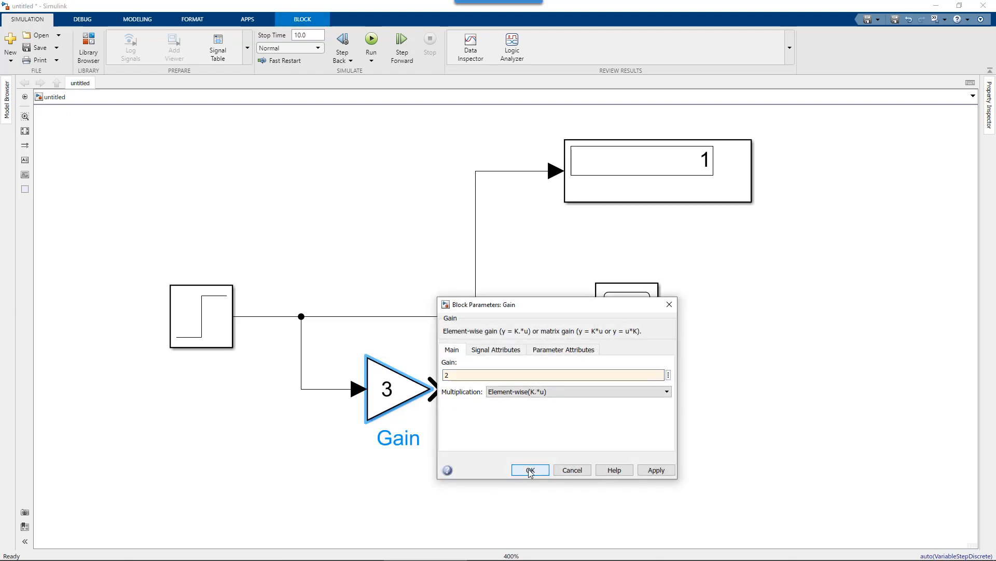
left_click(530, 470)
left_click(522, 423)
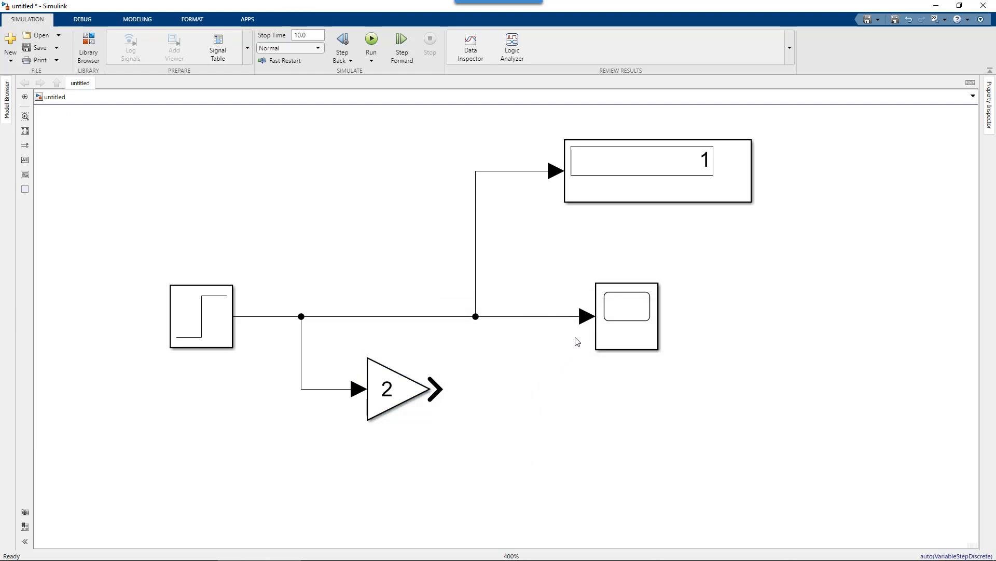
- Feed the Gain output into a second Scope input and into a copy of the Display block placed below the Scope
left_click_drag(438, 388, 596, 336)
left_click(627, 329)
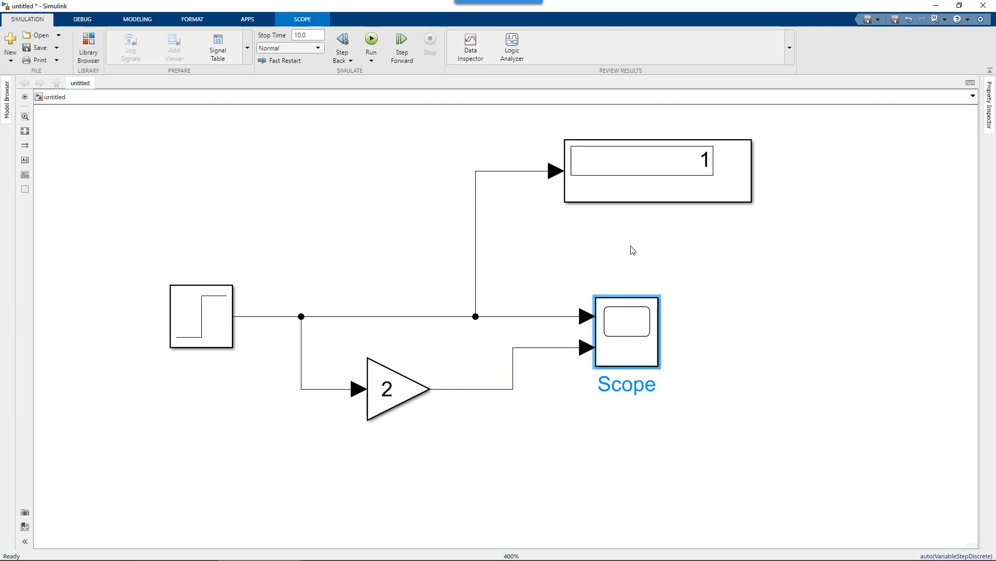
left_click_drag(650, 182, 652, 474)
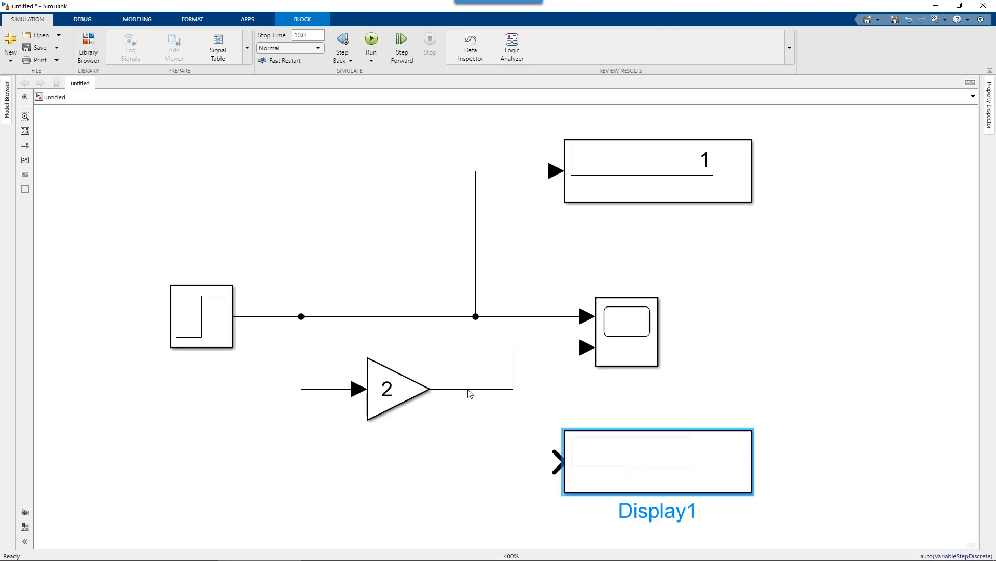
mouse_move(474, 389)
left_mouse_down()
mouse_move(483, 420)
mouse_move(550, 461)
left_mouse_up()
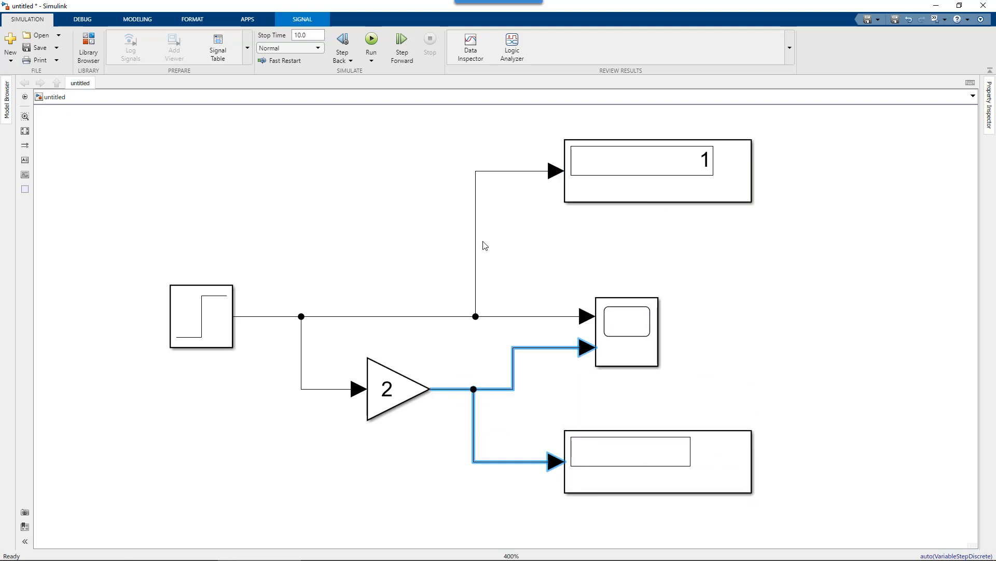
- Run the simulation and compare the readings of the Display blocks before and after the Gain block
left_click(371, 41)
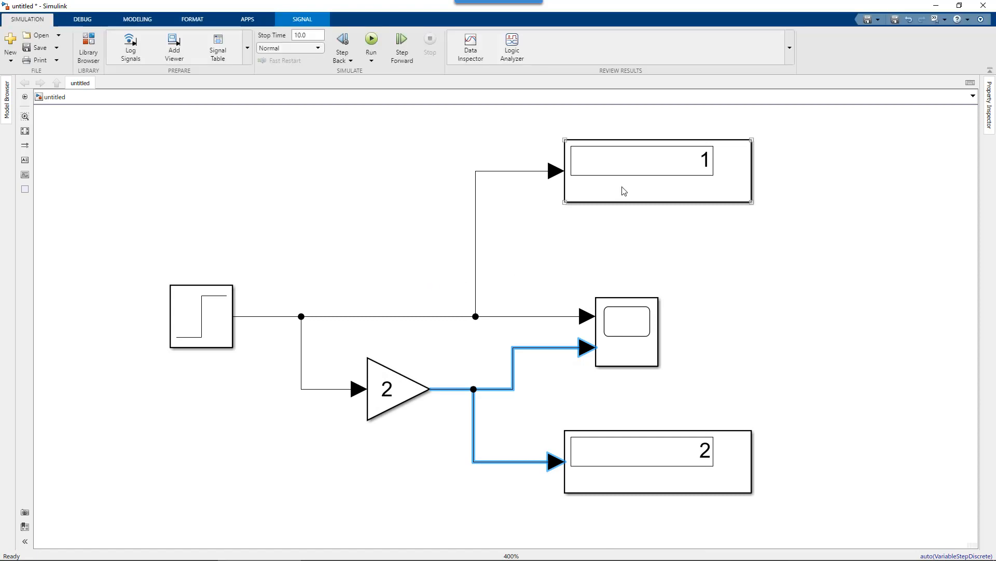
left_click(624, 191)
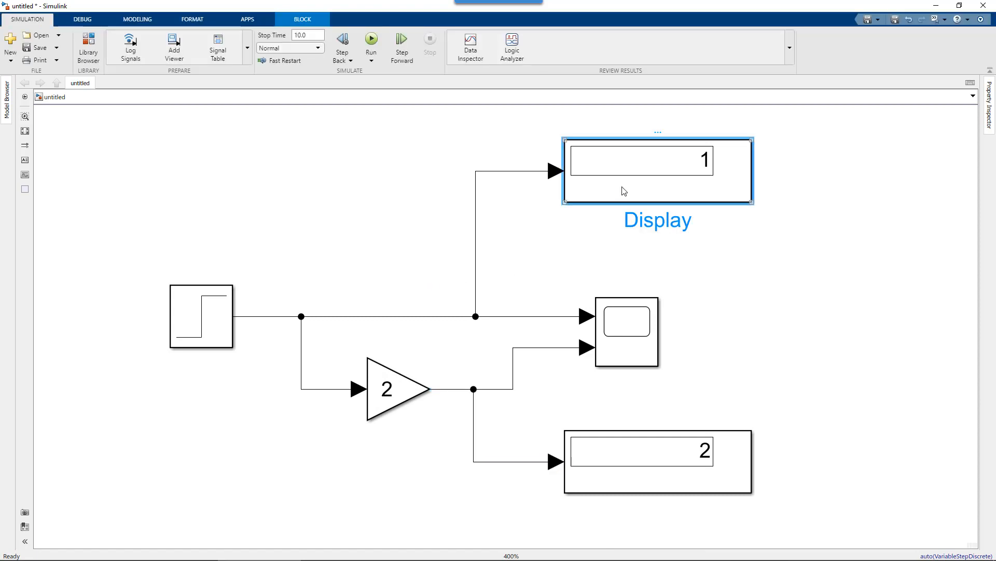
left_click(405, 392)
left_click(599, 454)
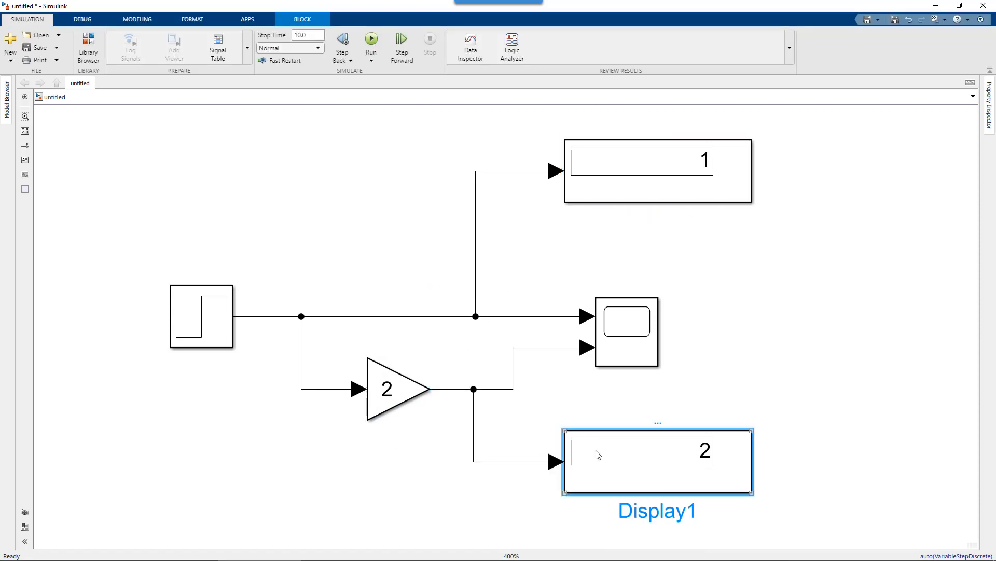
- Open the Scope, lay it out as two plots stacked in one column, and scale the axes to fit the signals
double_click(632, 349)
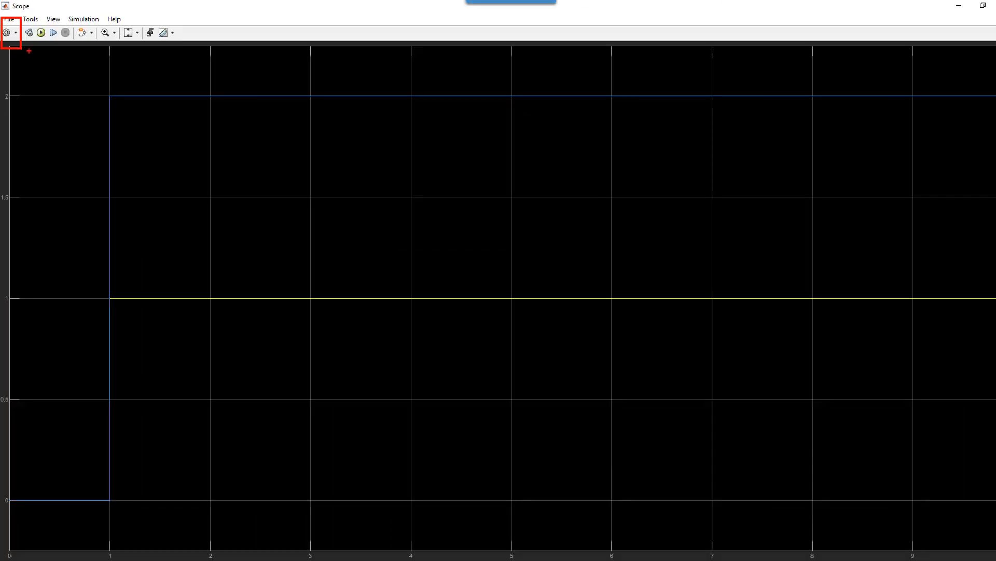
left_click(15, 32)
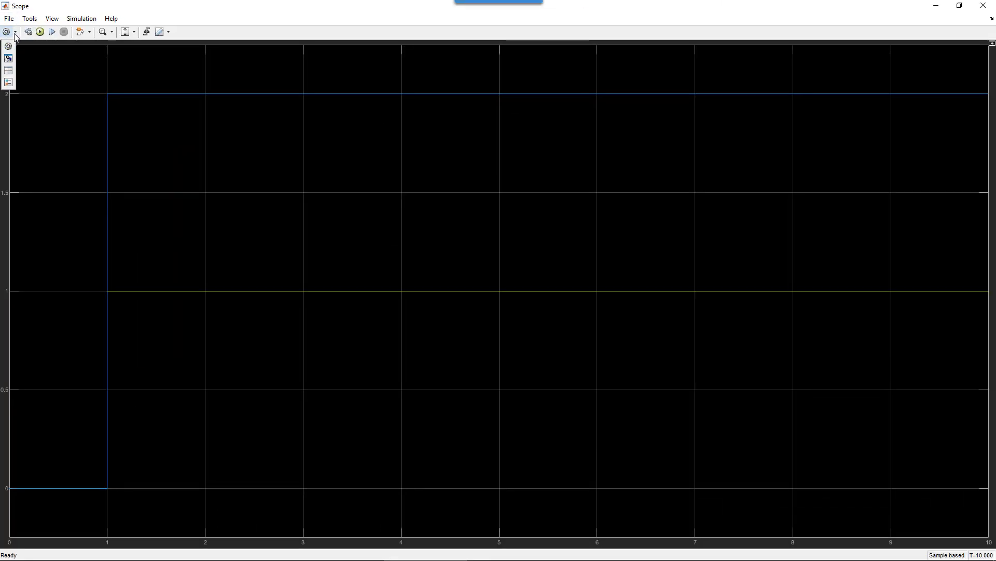
left_click(9, 74)
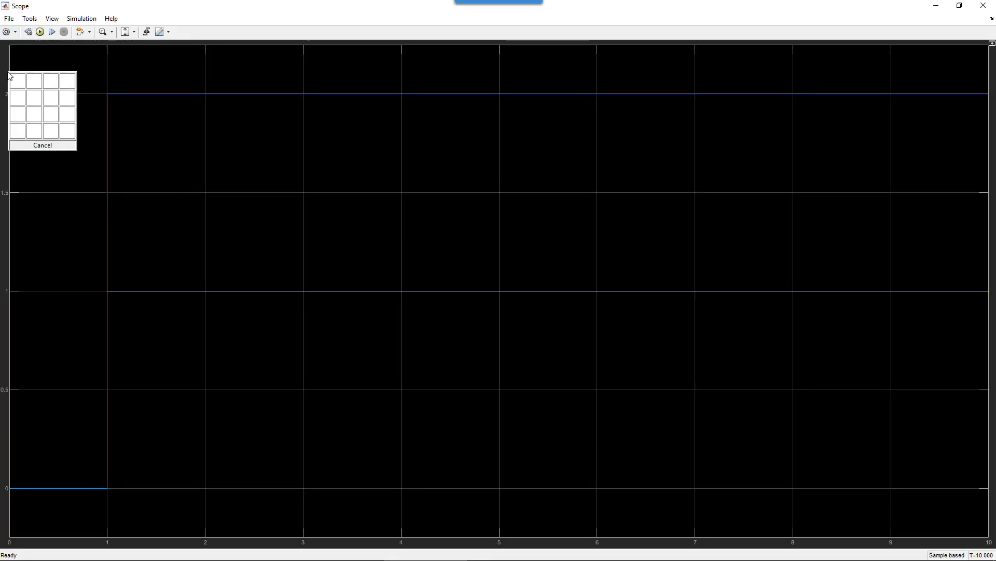
left_click(20, 99)
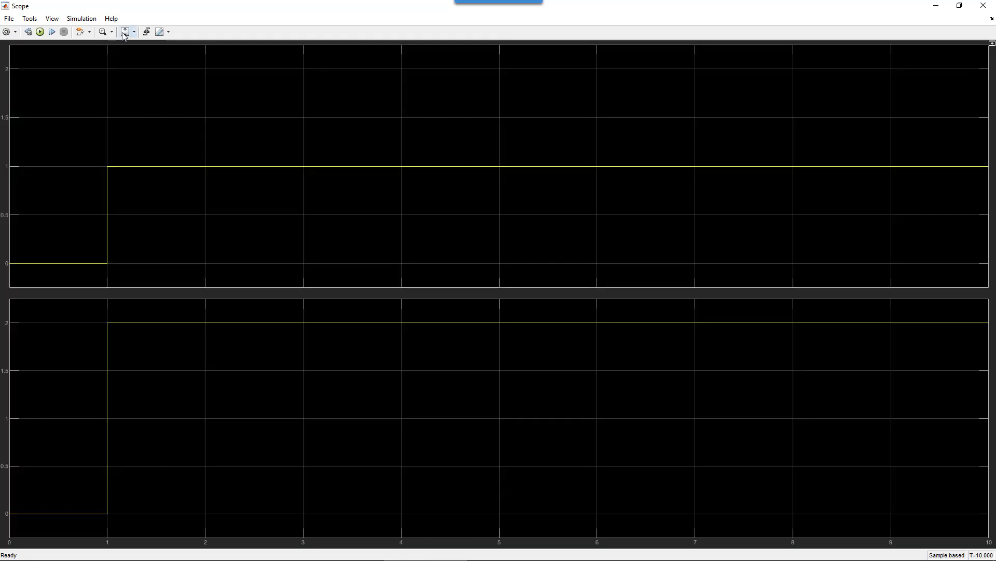
left_click(125, 32)
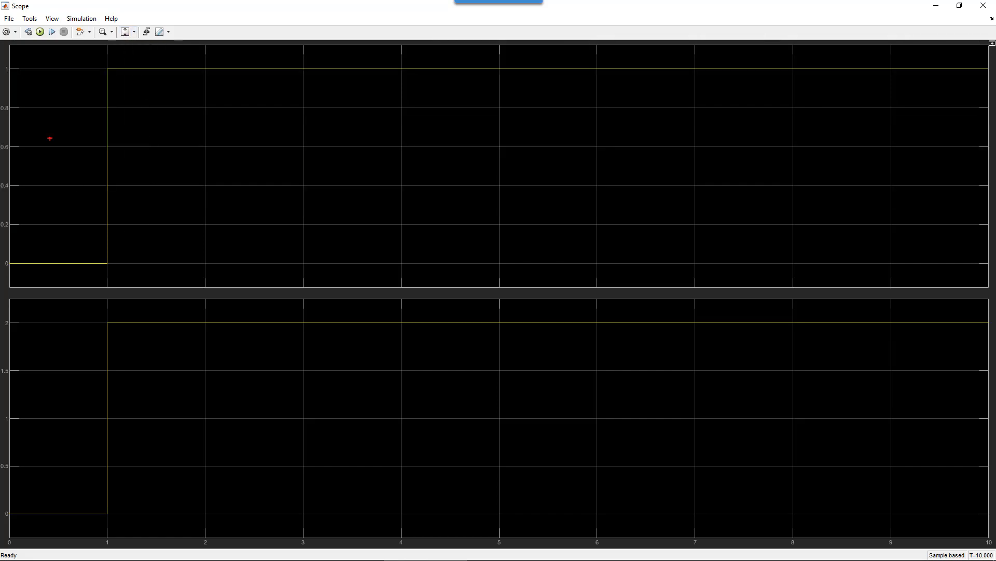
- Compare the final signal levels in the Scope's two plots and close the Scope
left_click_drag(3, 63, 22, 76)
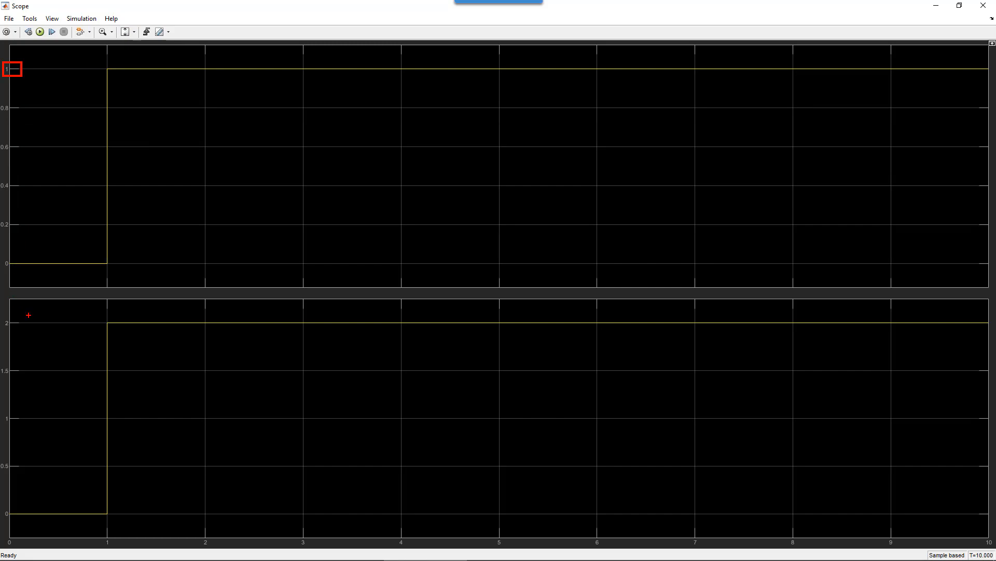
left_click_drag(27, 314, 2, 333)
key("e")
left_click(983, 5)
- Delete all blocks and signal lines from the model to leave an empty canvas
scroll(534, 260, "down", 2)
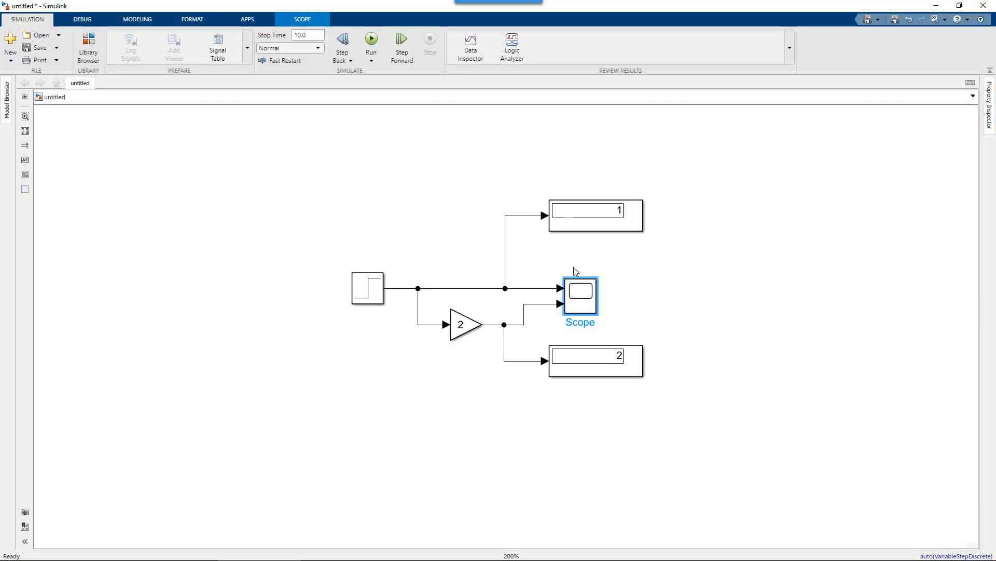
left_click_drag(584, 264, 452, 260)
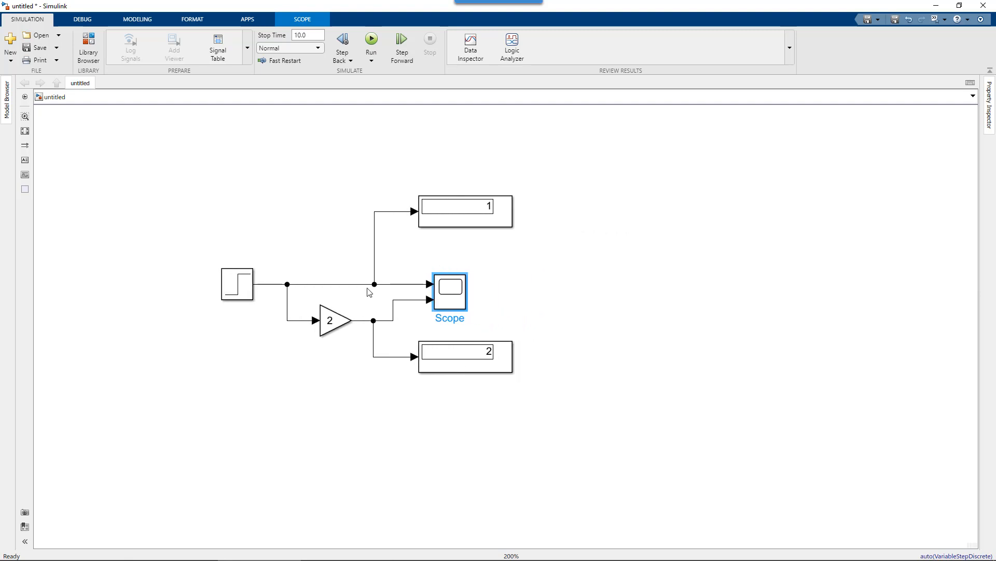
left_click(233, 289)
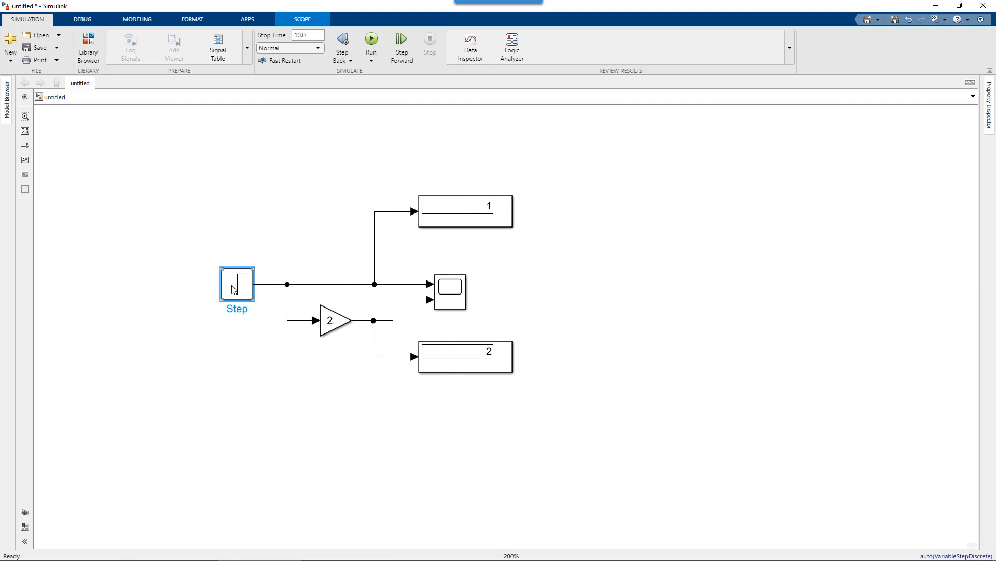
left_click(333, 314)
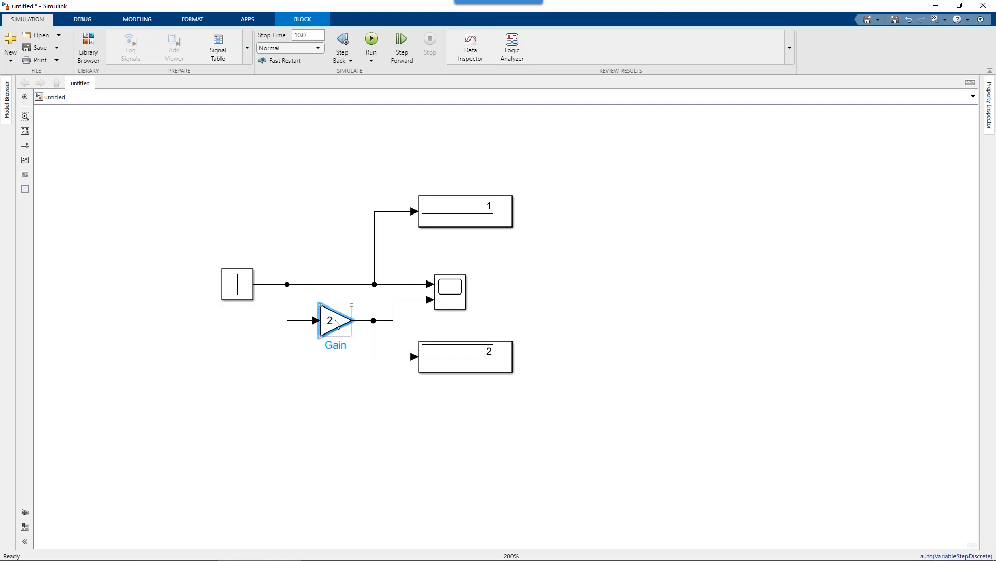
left_click(447, 294)
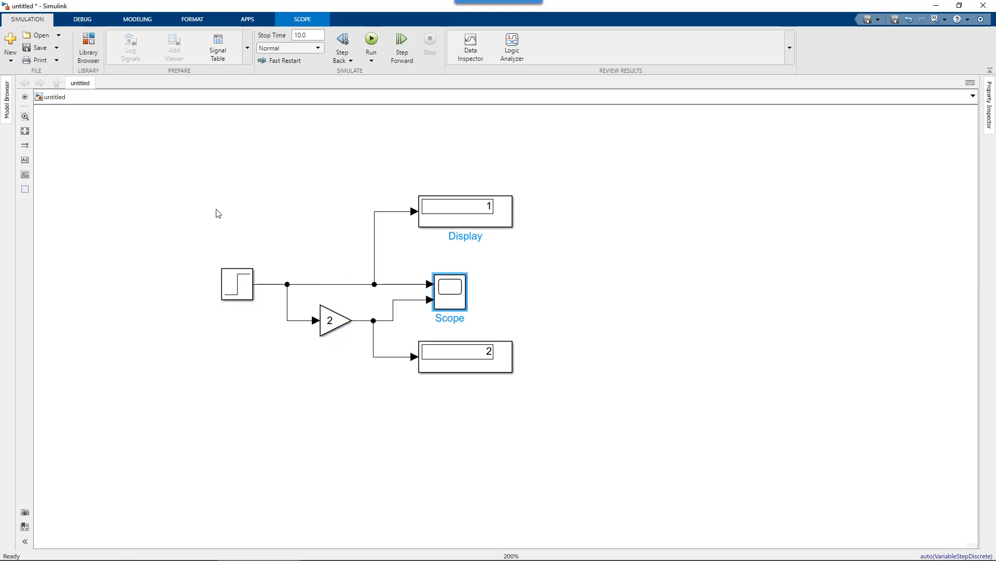
left_click_drag(179, 168, 526, 401)
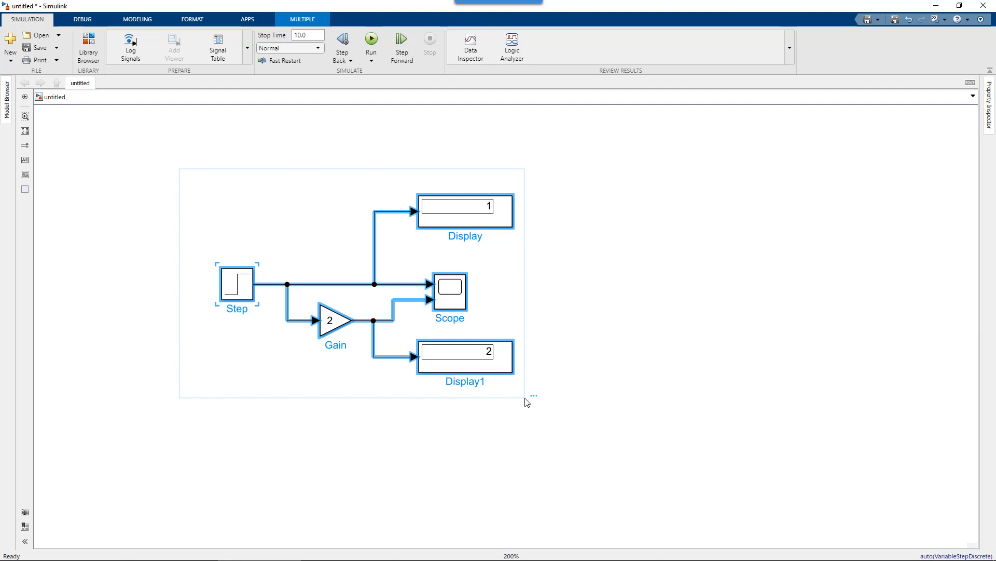
key("Delete")
- Open the Library Browser and examine the Math Operations blocks, including Abs, Add, Divide, Dot Product, Gain and MinMax
left_click(92, 44)
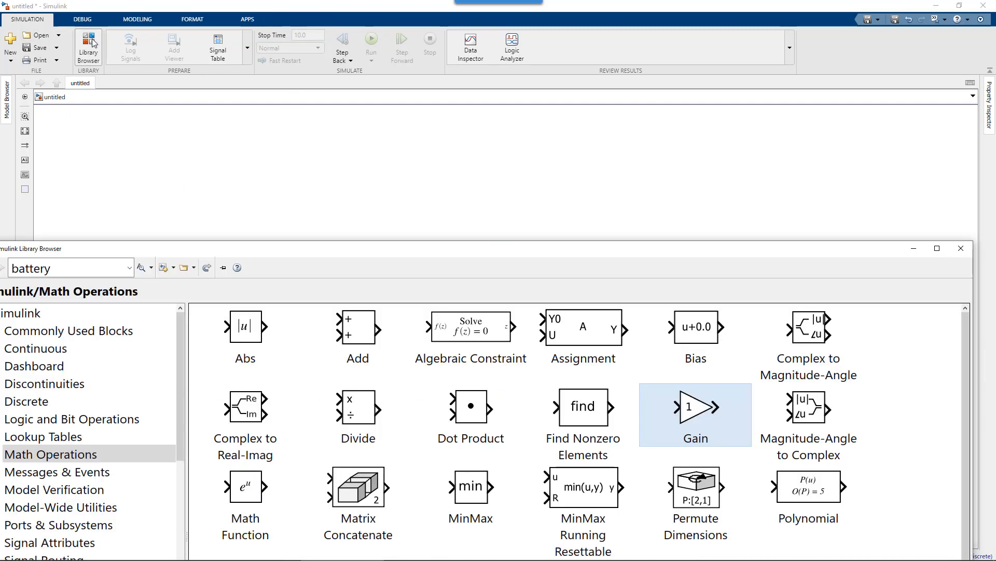
left_click_drag(343, 254, 356, 79)
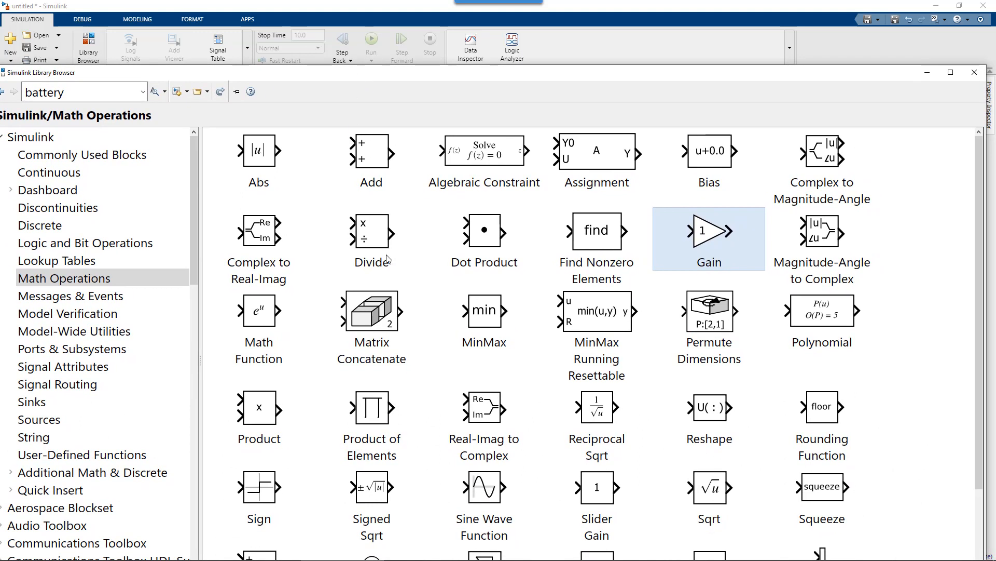
left_click(272, 162)
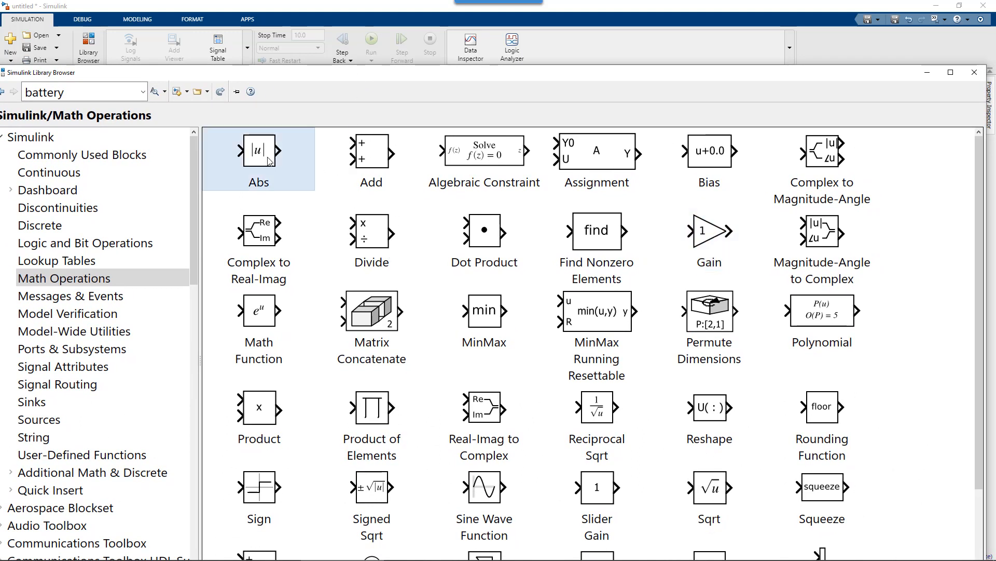
left_click(371, 155)
left_click(376, 223)
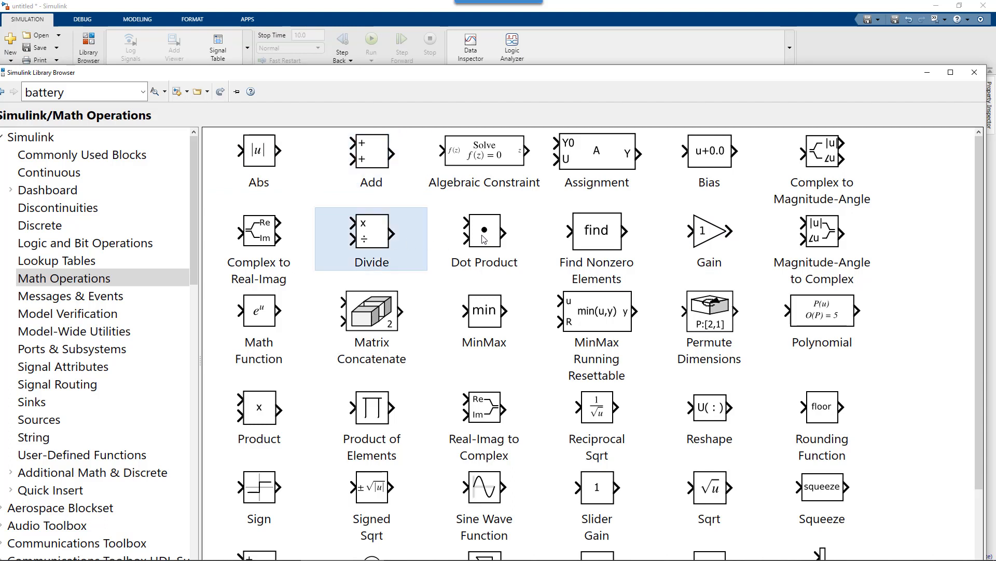
left_click(712, 235)
left_click(497, 244)
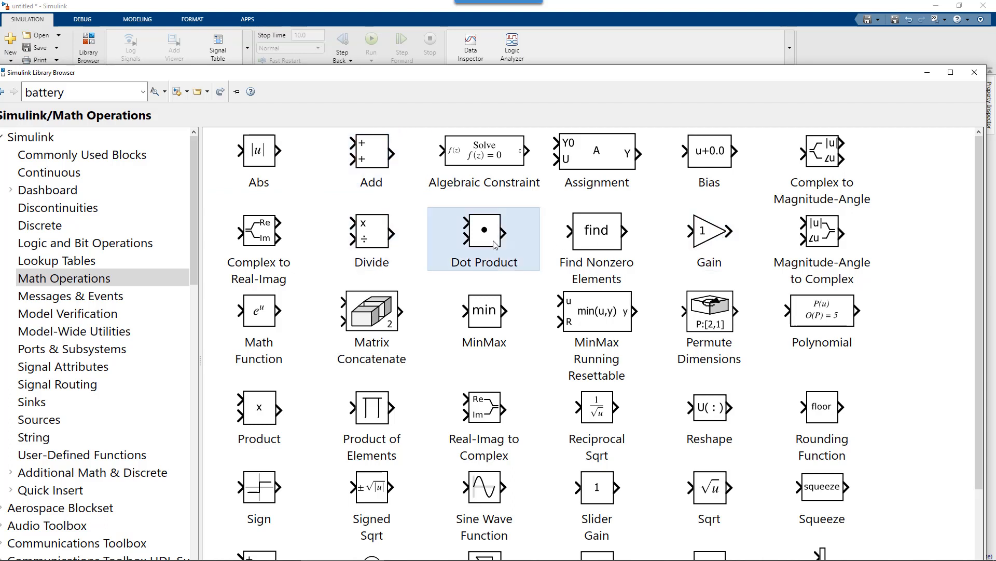
left_click(484, 326)
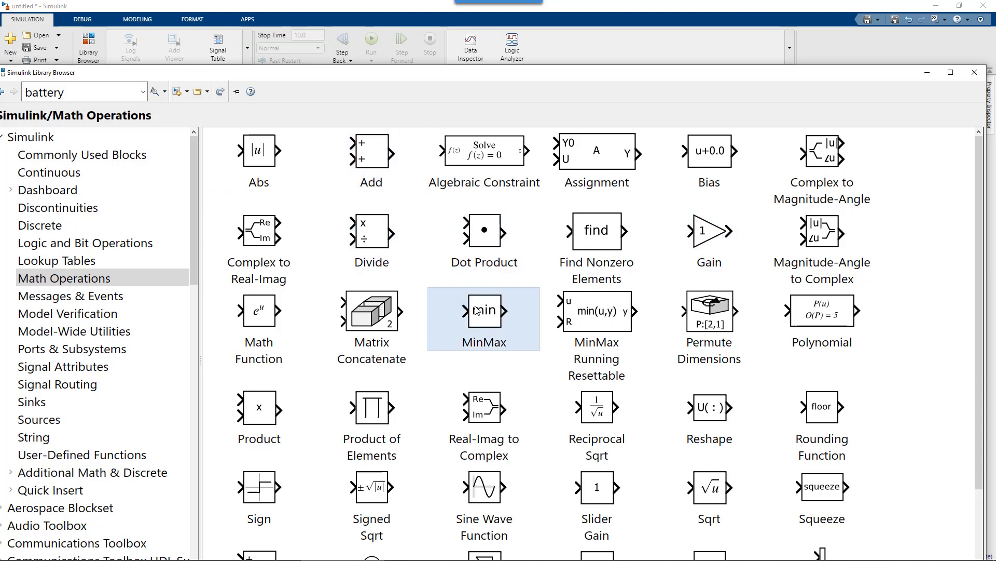
left_click(366, 224)
left_click(347, 155)
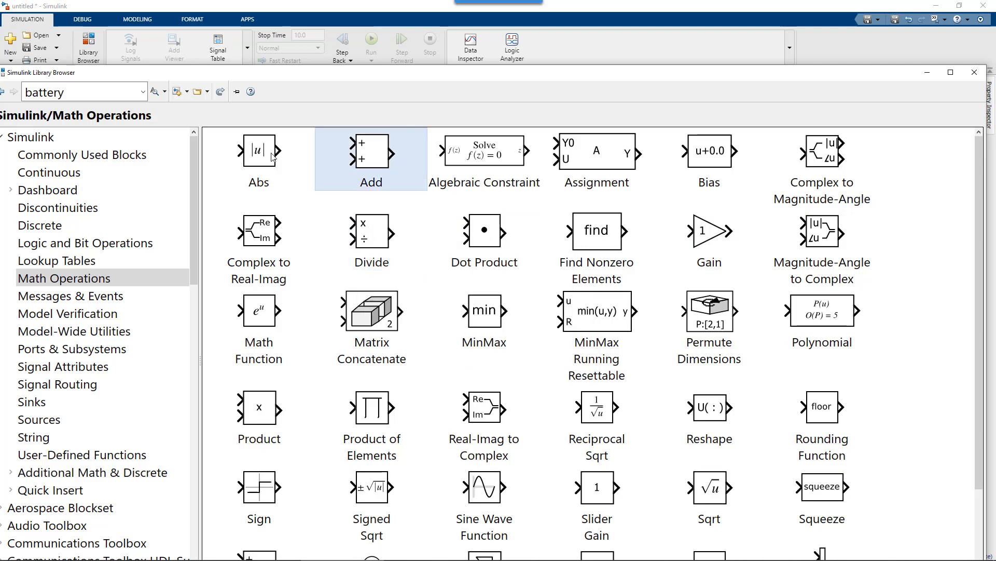
left_click(273, 157)
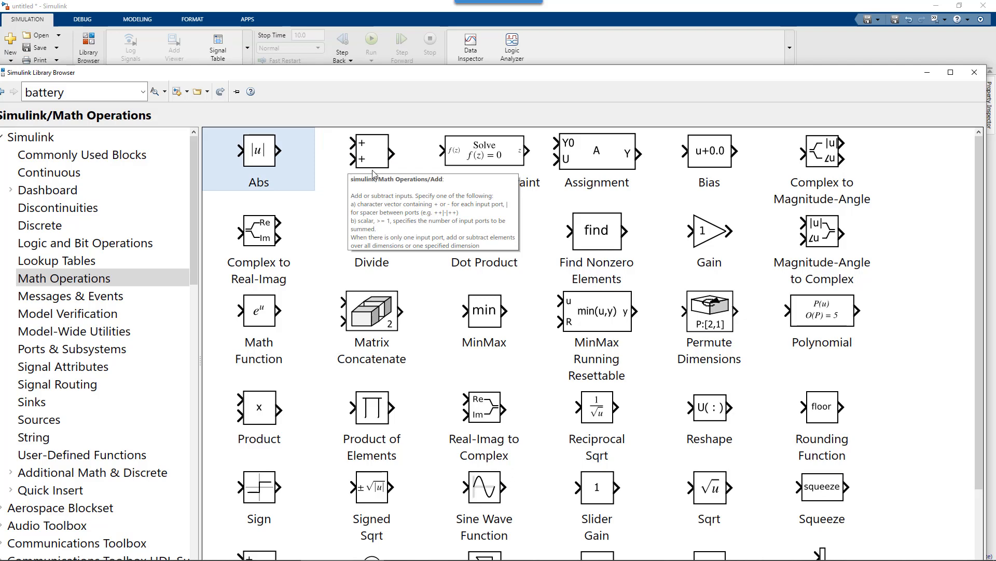
left_click(382, 157)
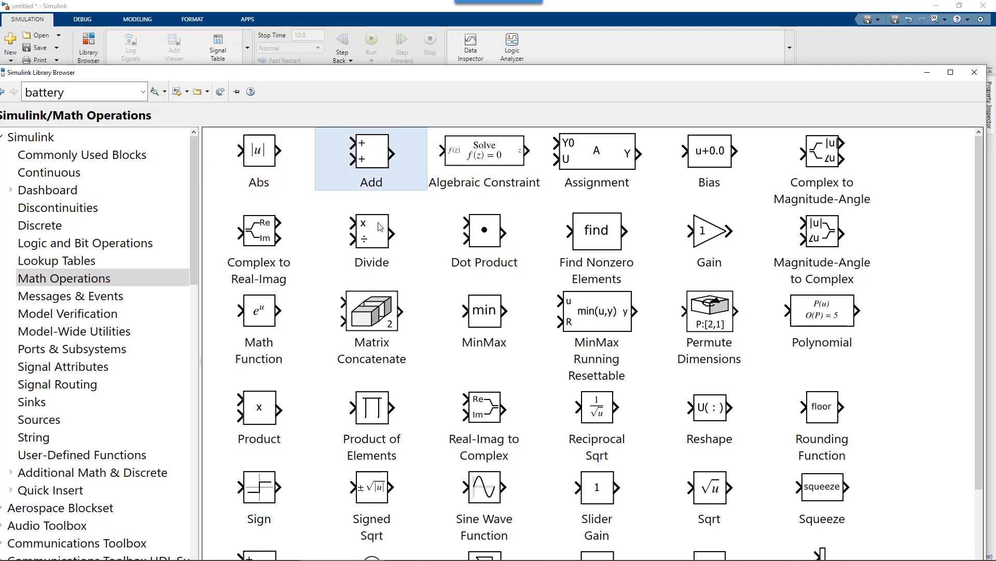
left_click(380, 227)
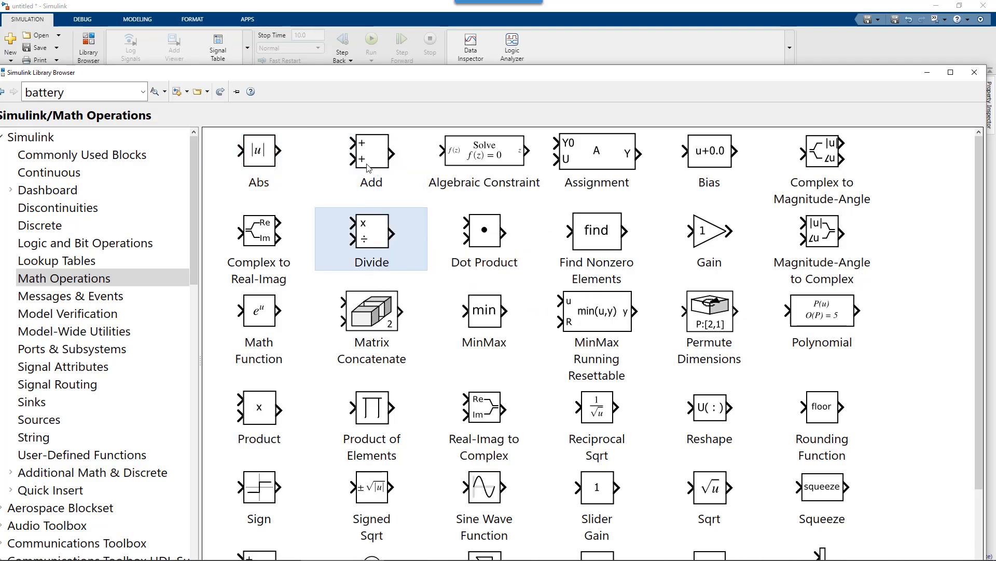
double_click(353, 78)
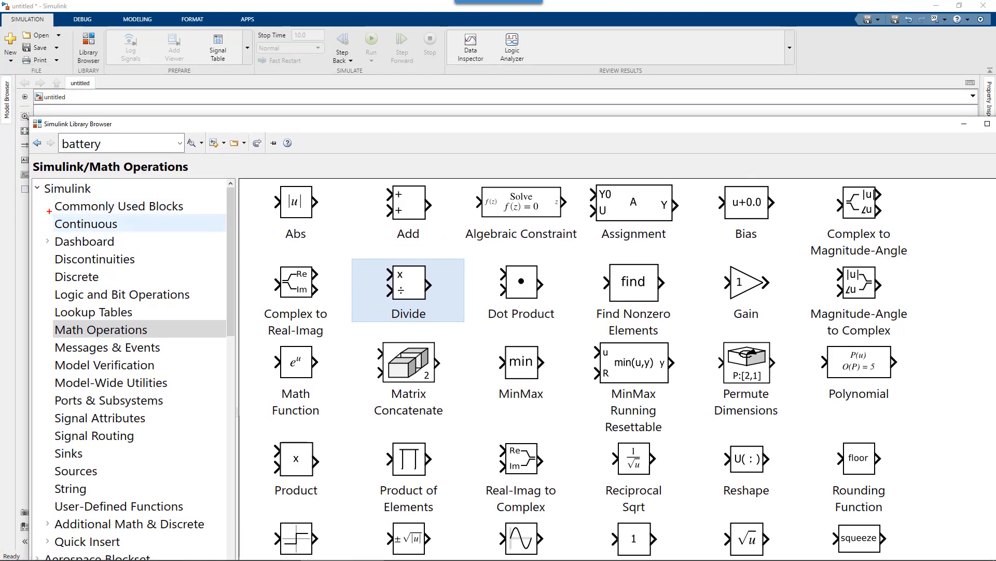
- Show the Continuous block library and examine blocks such as Derivative, Integrator Limited and Transfer Fcn
left_click_drag(49, 211, 121, 232)
left_click(84, 228)
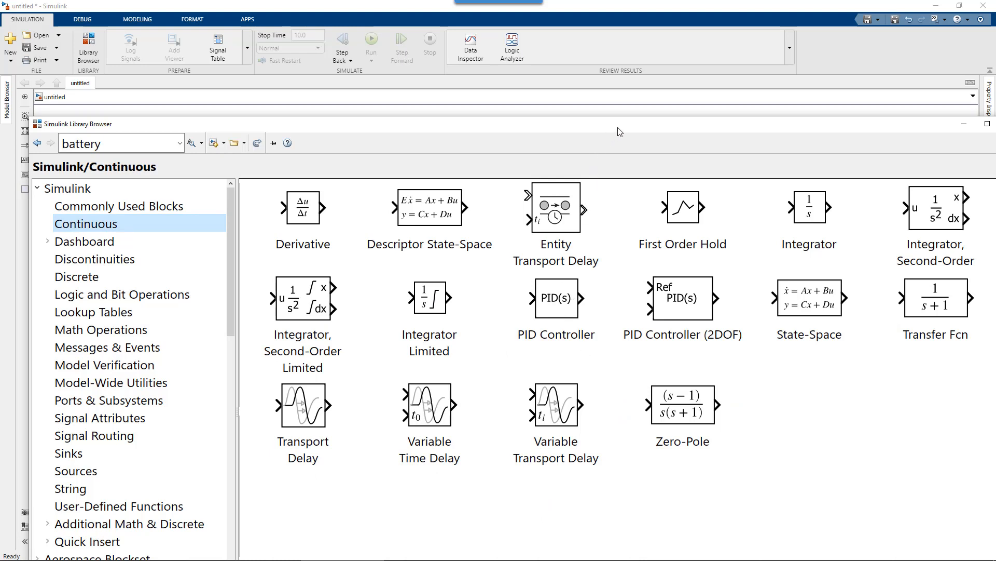
left_click_drag(619, 132, 570, 174)
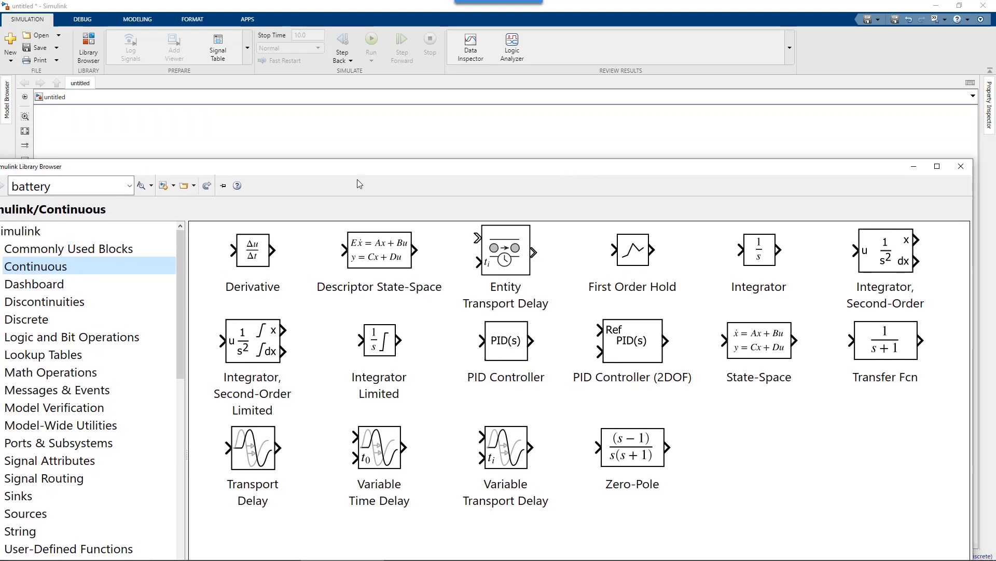
left_click_drag(367, 174, 355, 212)
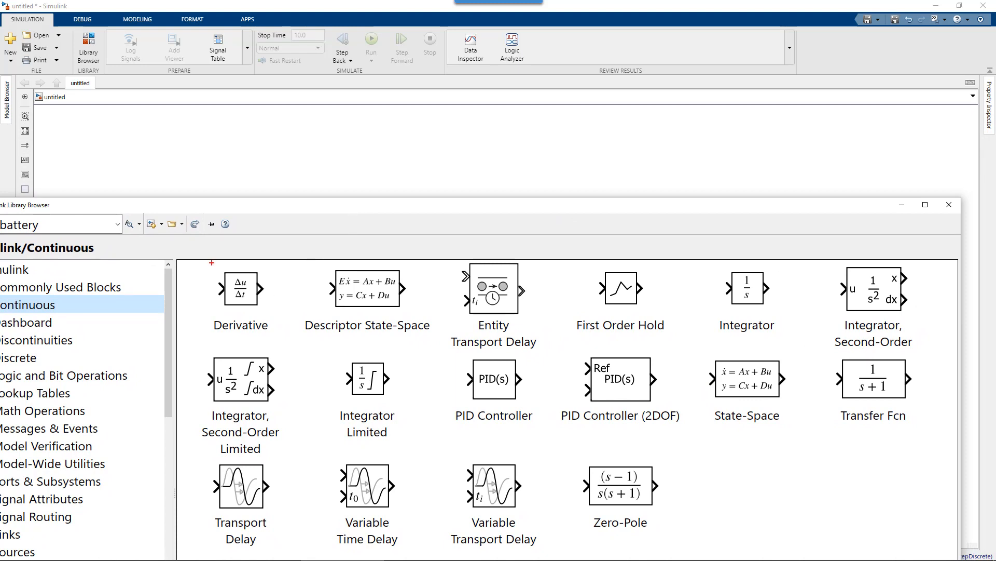
left_click_drag(333, 351, 410, 432)
mouse_move(812, 348)
left_mouse_down()
mouse_move(876, 382)
mouse_move(922, 427)
left_mouse_up()
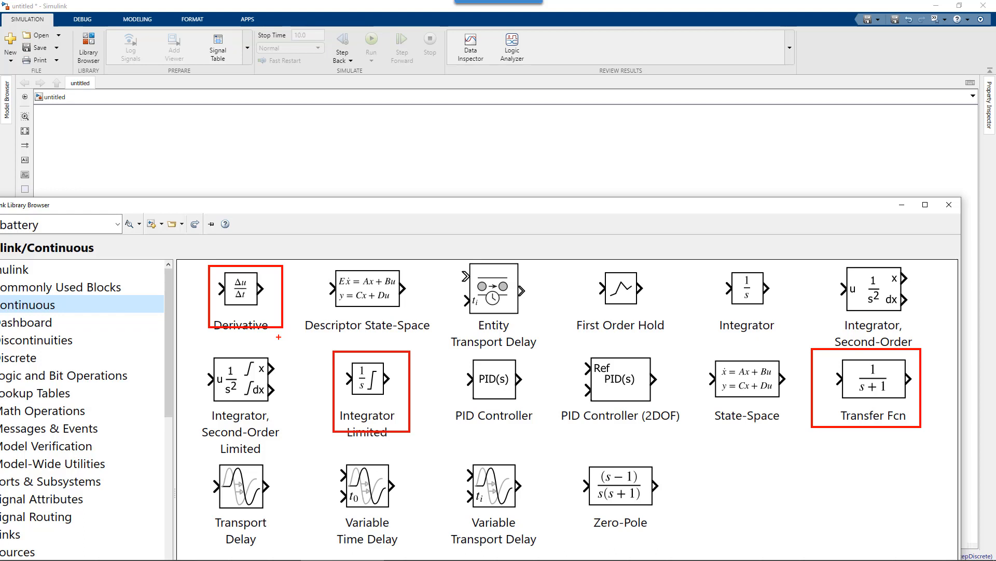
key("Escape")
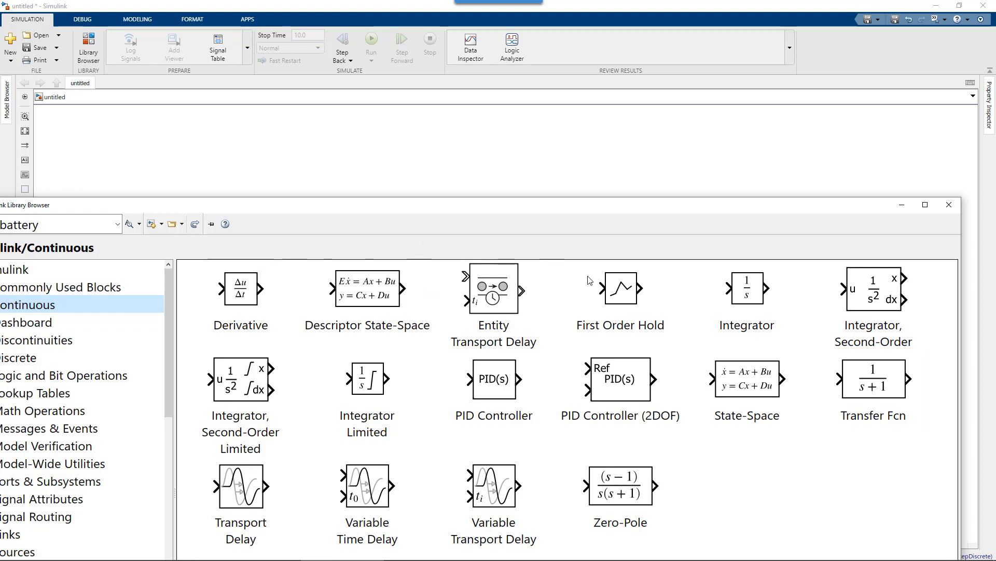
- Add an Integrator block from the Continuous library to the empty model, keeping its default initial condition
mouse_move(747, 288)
left_mouse_down()
mouse_move(675, 242)
mouse_move(406, 149)
mouse_move(363, 157)
left_mouse_up()
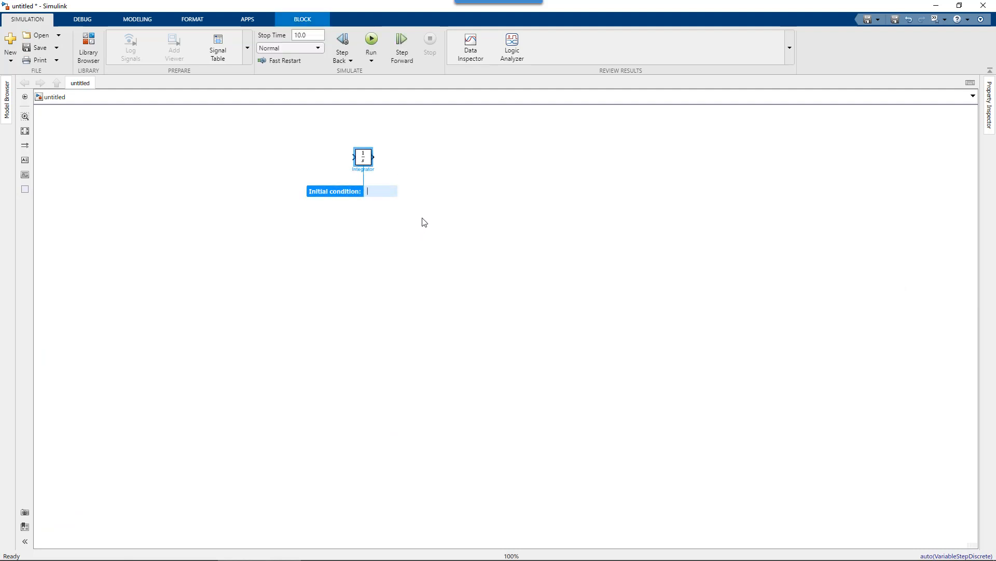
key("Return")
left_click(597, 303)
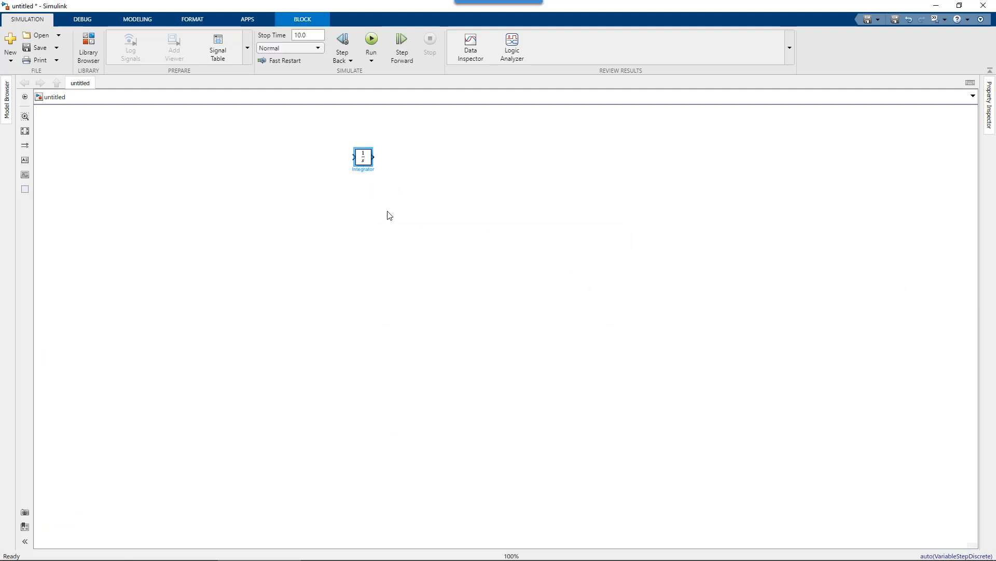
left_click(372, 209)
key("space")
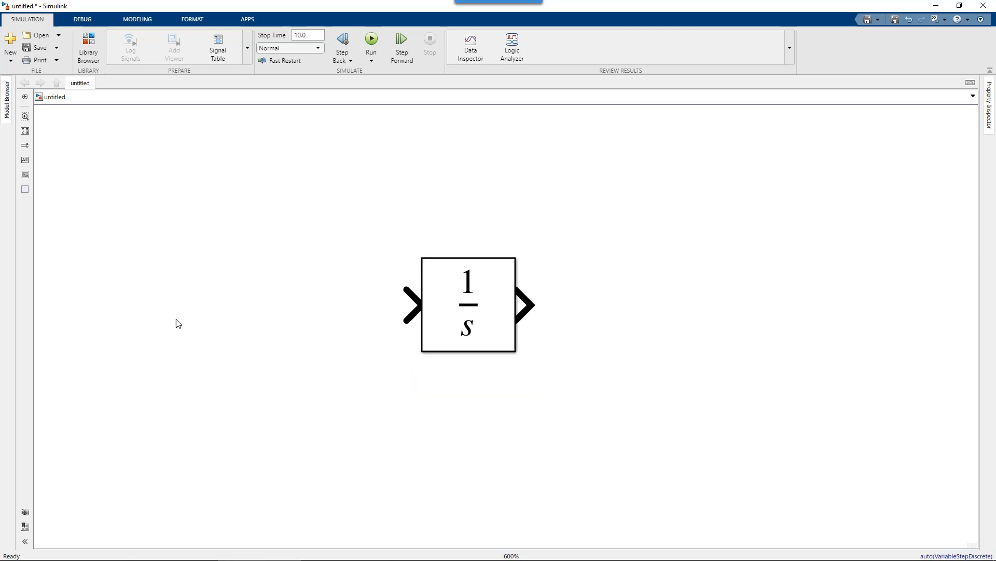
- Add a Constant block to the model and place it below and to the left of the Integrator
double_click(125, 318)
type("c")
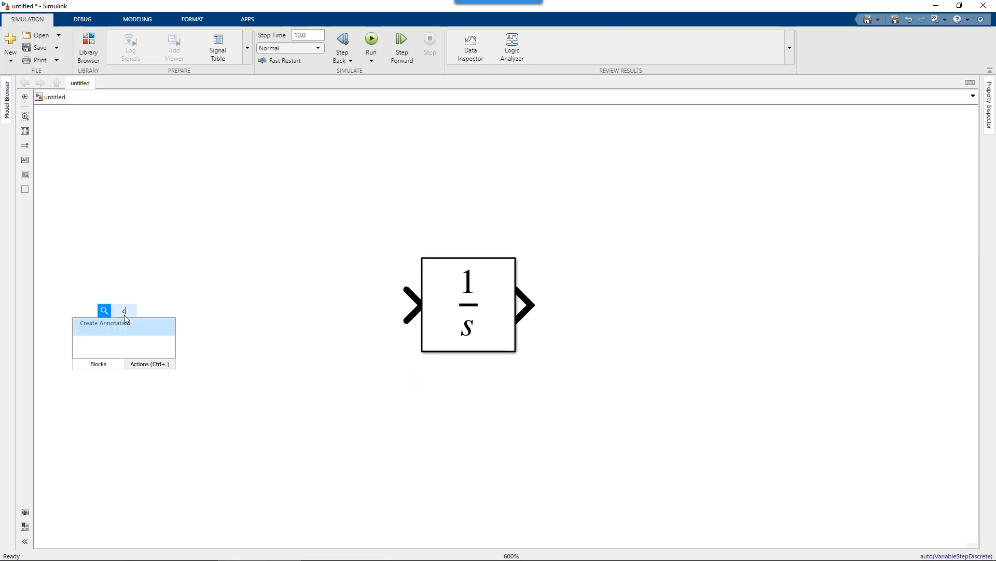
type("onstant")
key("Return")
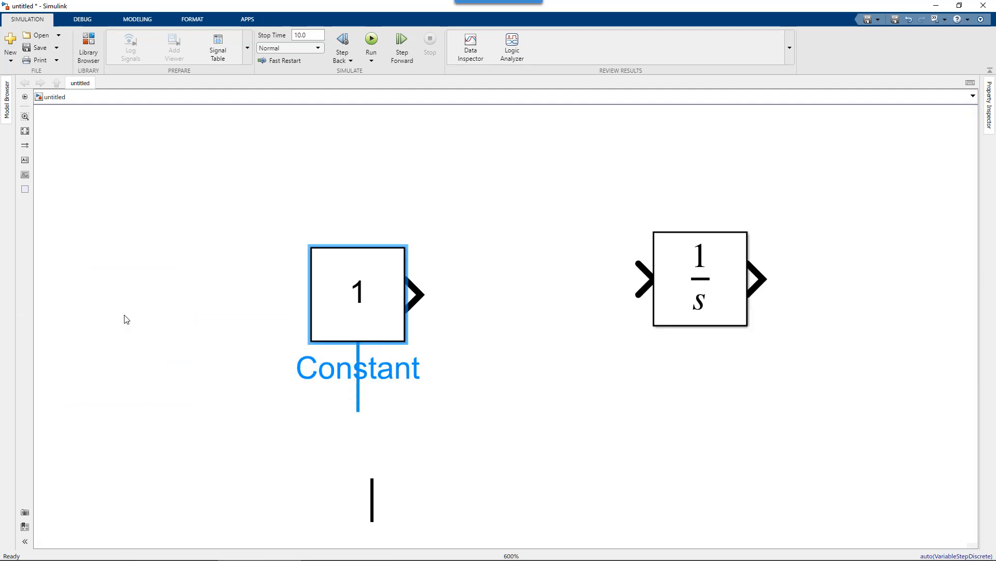
left_click(563, 362)
left_click_drag(601, 354, 463, 269)
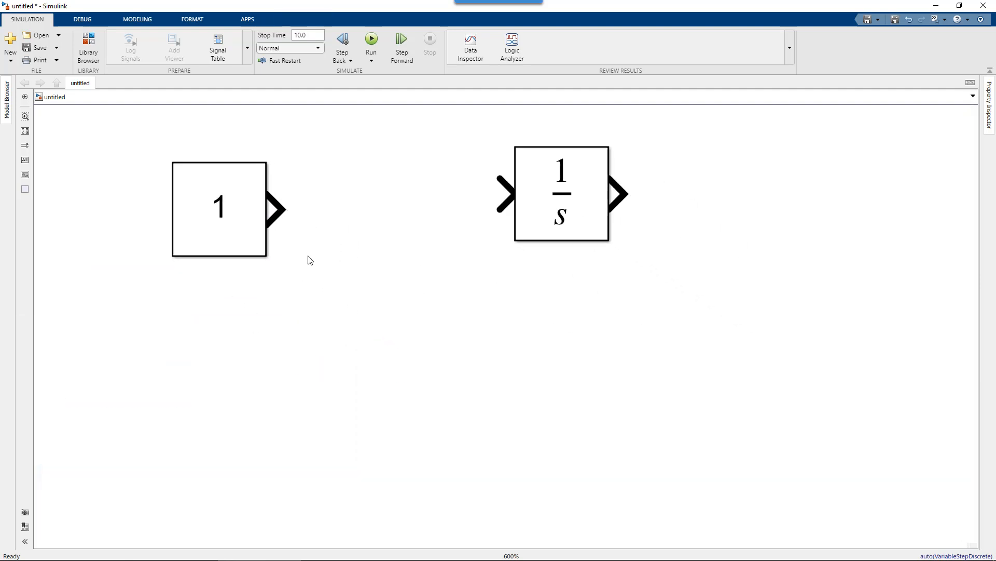
left_click_drag(228, 227, 234, 367)
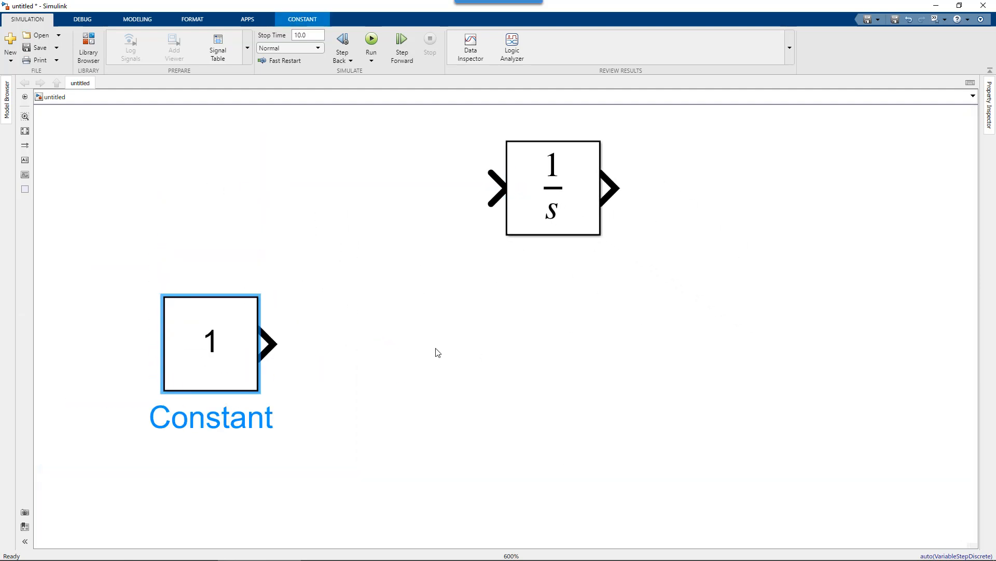
- Add a Scope block to the right of the Constant and position the Integrator above and between the two
double_click(814, 310)
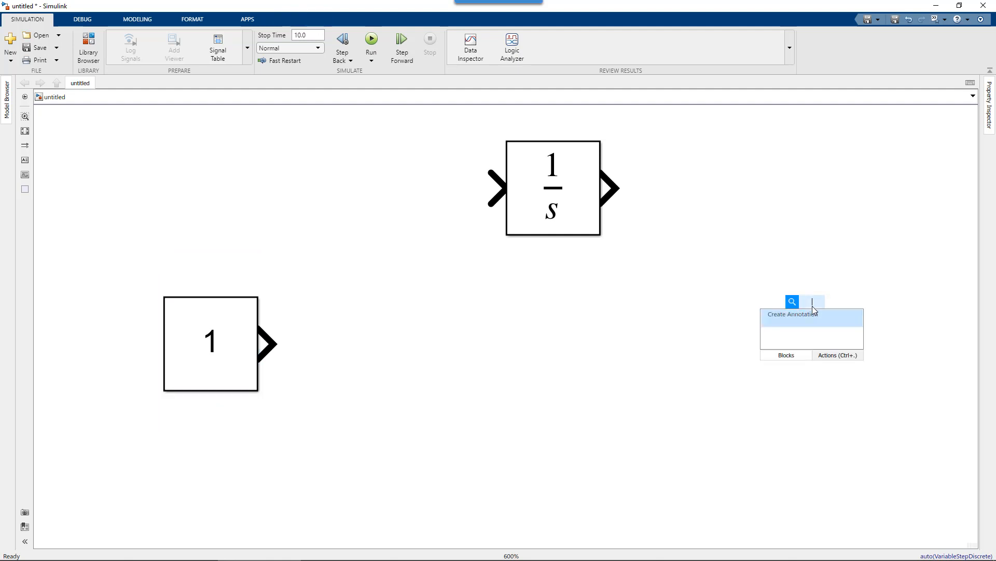
type("scope")
key("Return")
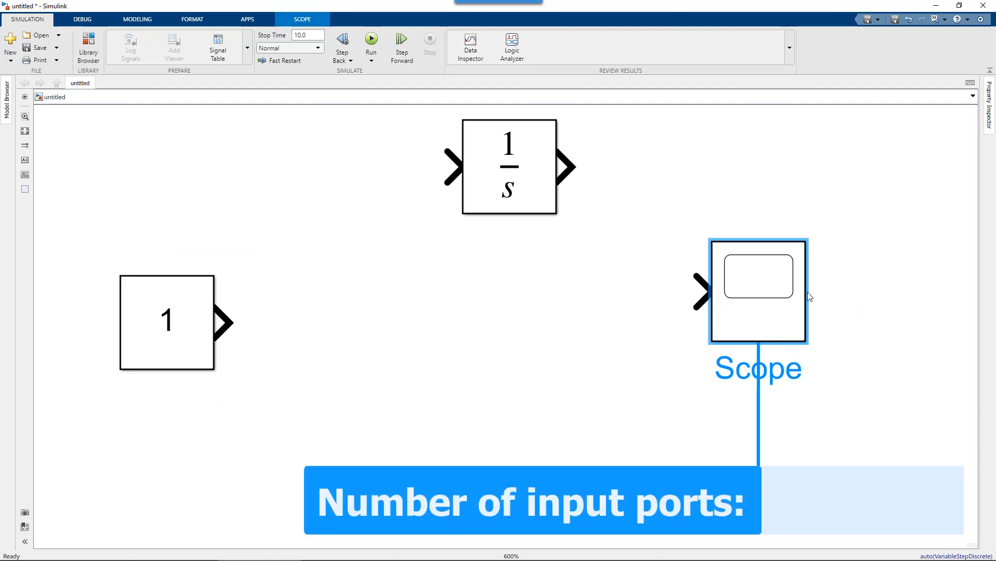
left_click(583, 283)
left_click(500, 209)
left_click_drag(500, 208, 480, 192)
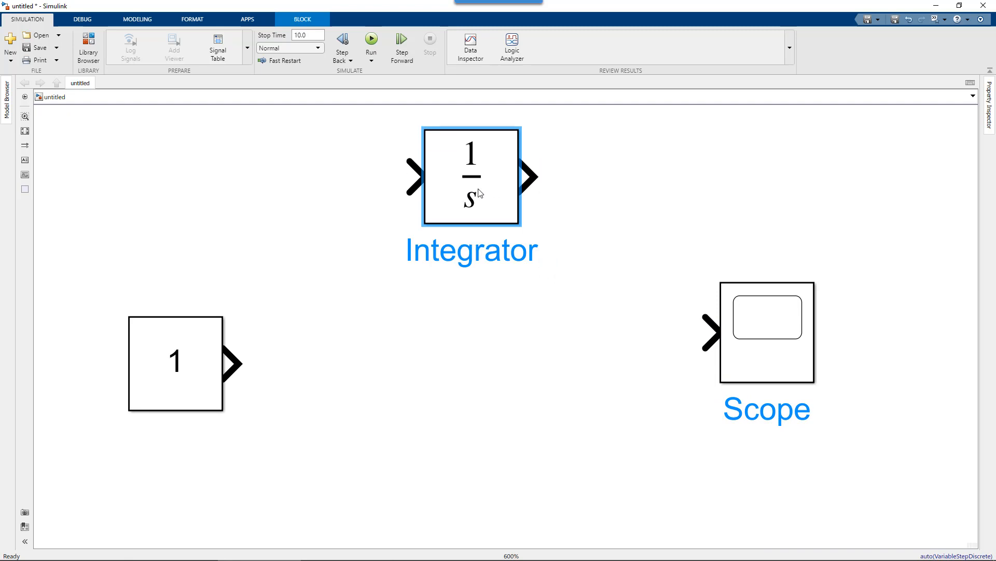
- Connect the Constant output to the Scope and align the Scope so the signal line runs straight
left_click_drag(239, 358, 708, 332)
left_click(774, 352)
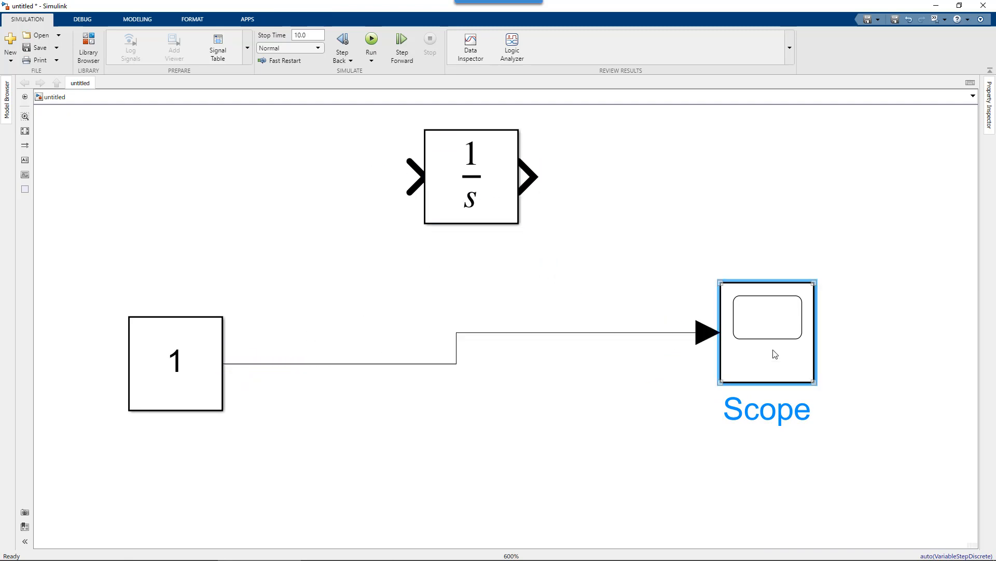
left_click_drag(773, 351, 774, 381)
- Label the Constant-to-Scope signal line "Acceleration" and move the label closer to the Scope
double_click(545, 365)
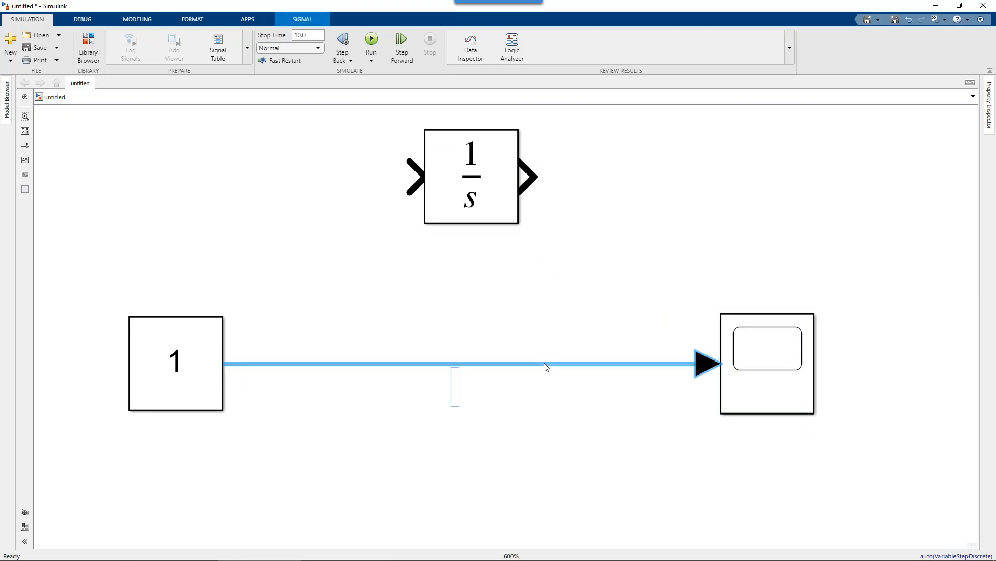
type("Acceleration")
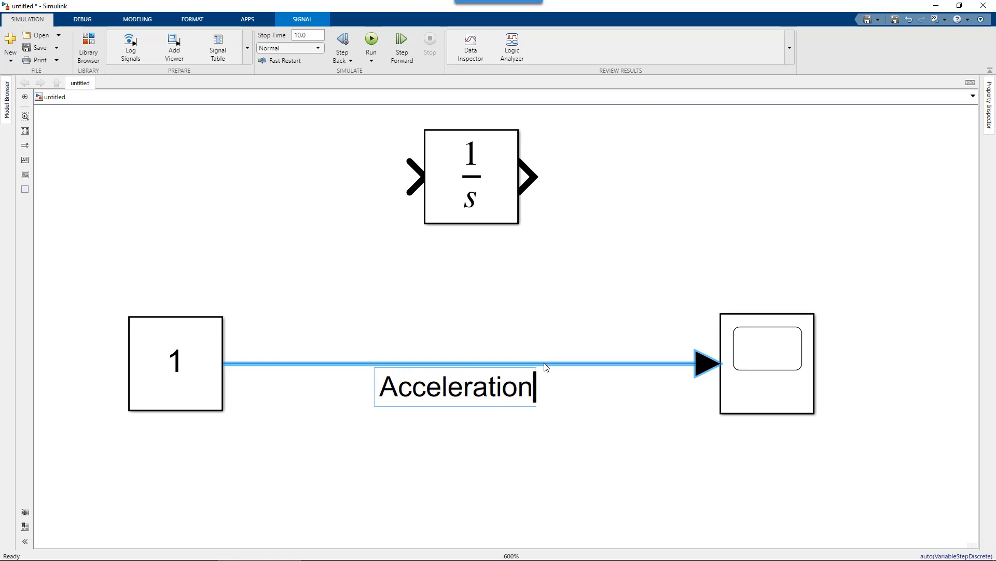
left_click(525, 333)
left_click_drag(513, 372, 636, 382)
- Branch the Acceleration signal into the Integrator and connect the Integrator output to the Scope as a second input
left_click_drag(295, 364, 425, 182)
left_click_drag(445, 191, 382, 245)
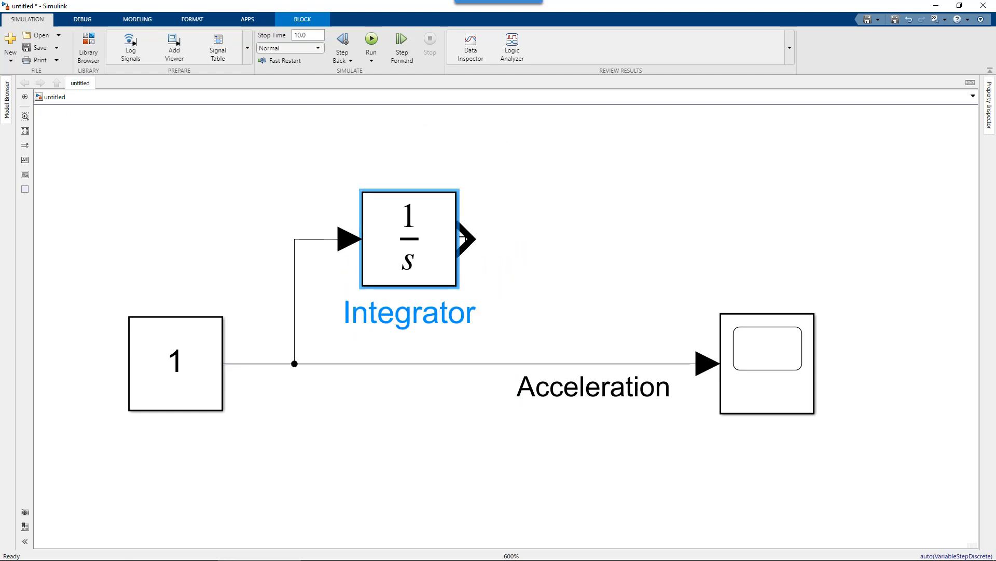
left_click_drag(466, 238, 899, 363)
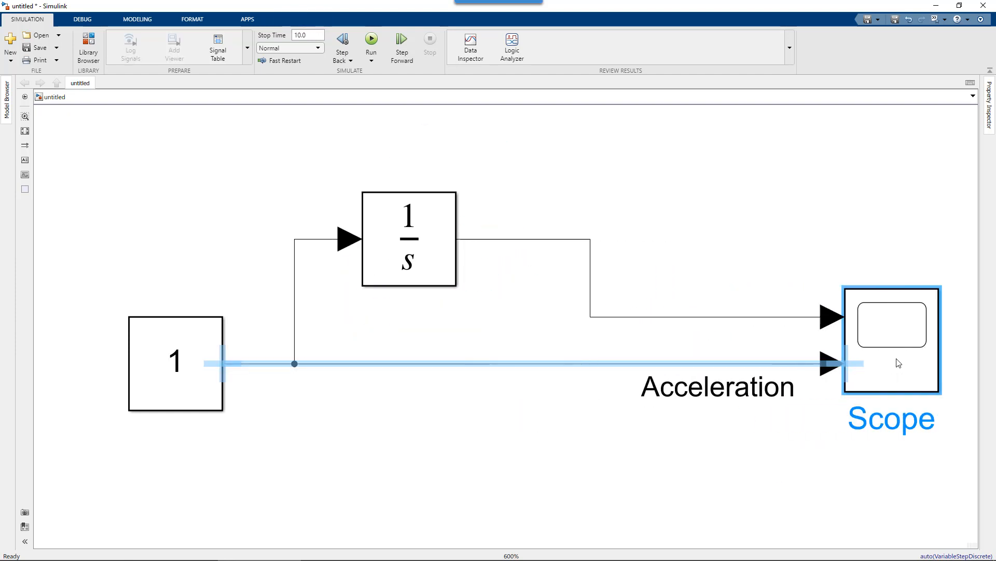
- Label the Integrator output signal "Velocity"
double_click(683, 317)
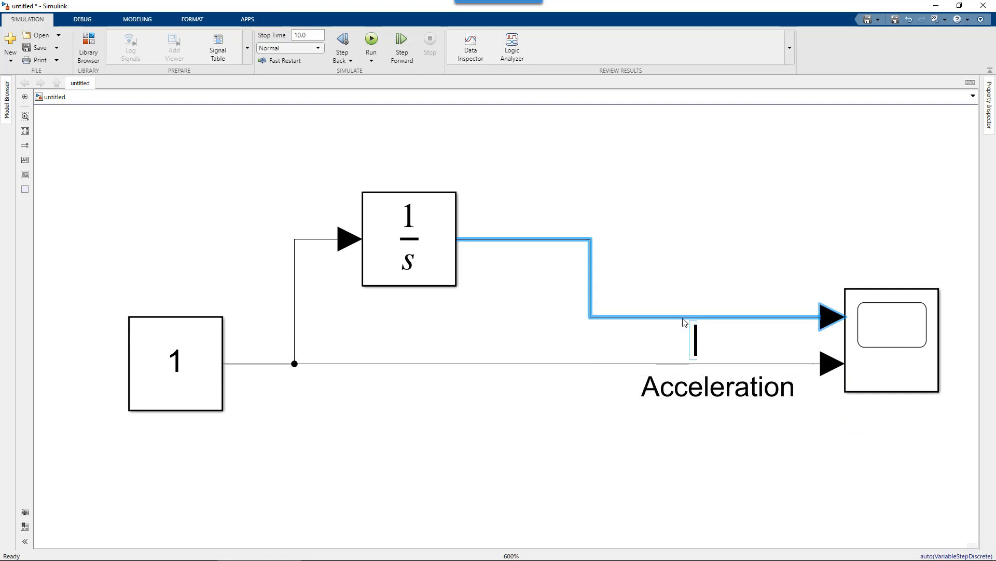
type("Velocity")
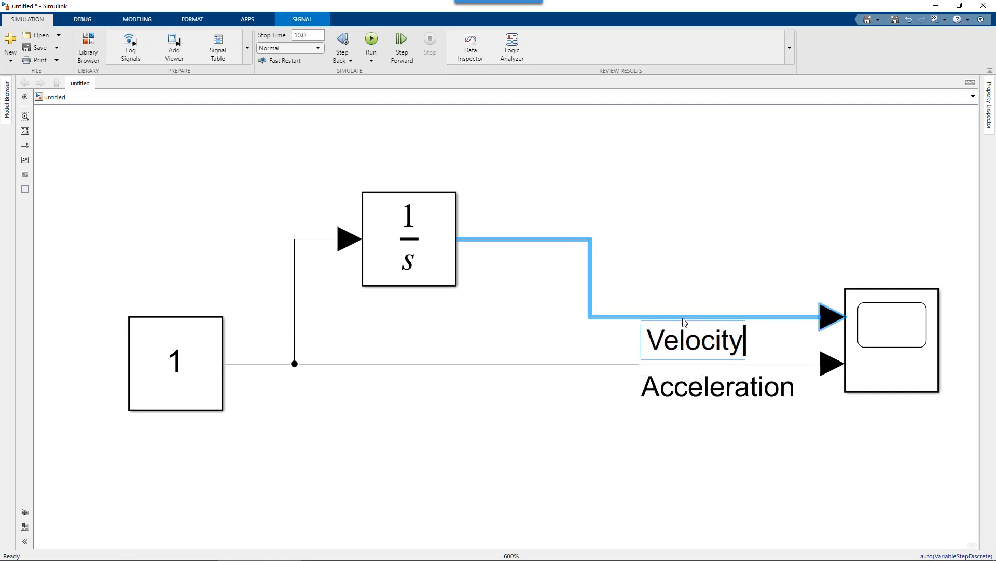
left_click(705, 282)
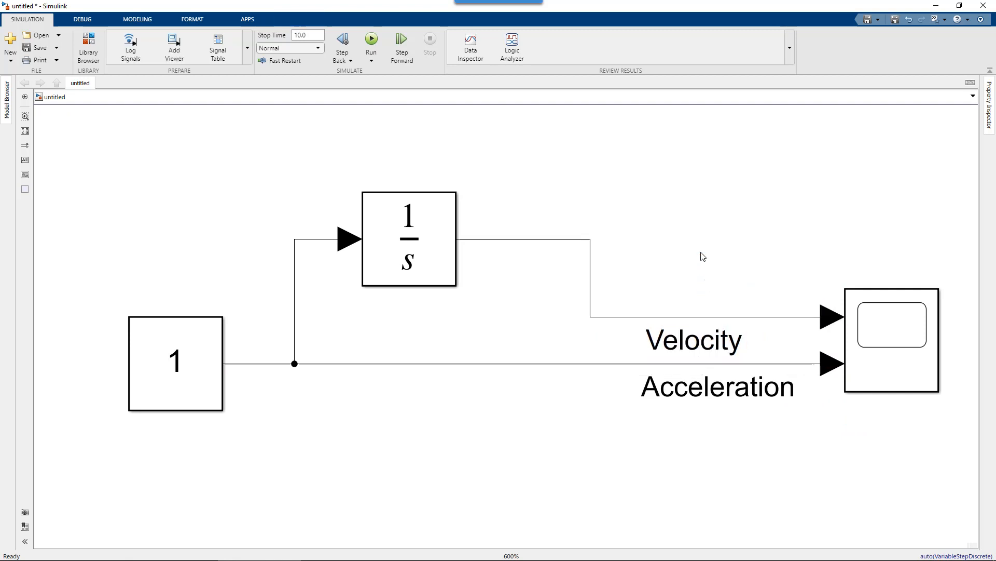
- Place a copy of the Integrator block above and to the right of the first one
left_click_drag(670, 257, 569, 297)
left_click_drag(314, 260, 486, 167)
left_click(518, 167)
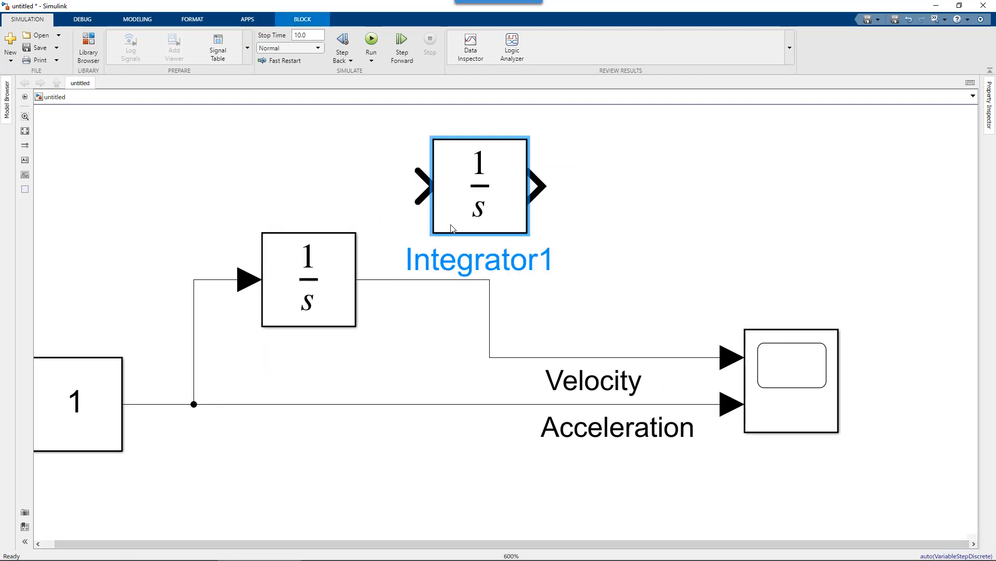
- Branch the Velocity signal into the second Integrator and connect its output to the Scope as a third input
left_click(391, 281)
left_click_drag(391, 280, 415, 186)
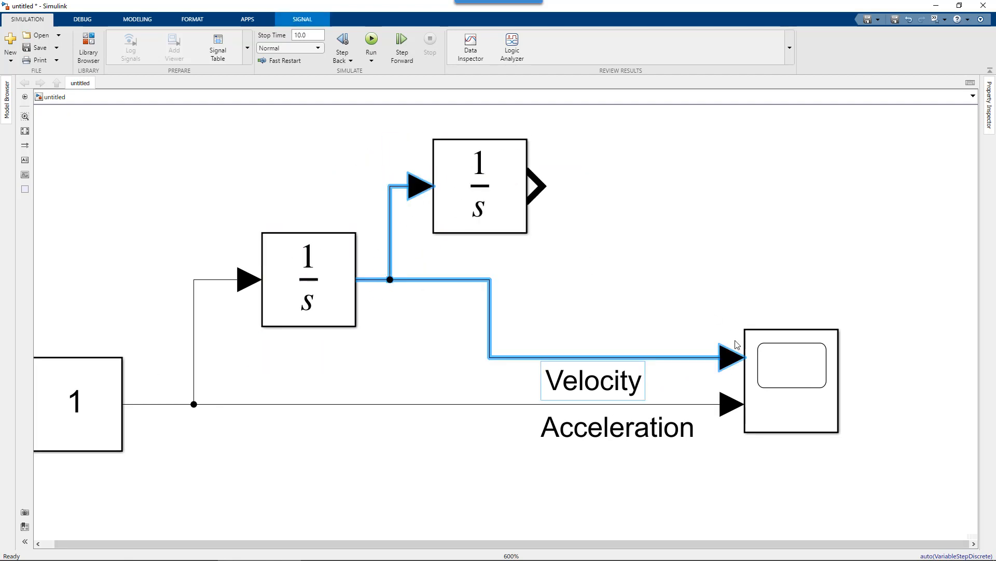
left_click_drag(536, 186, 739, 353)
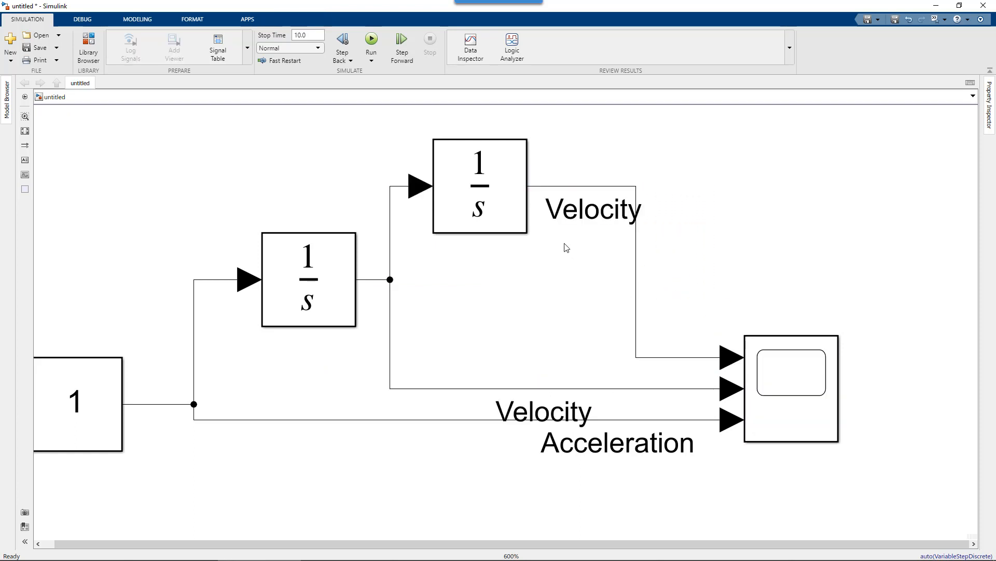
- Label the second Integrator's output signal "Position"
double_click(579, 189)
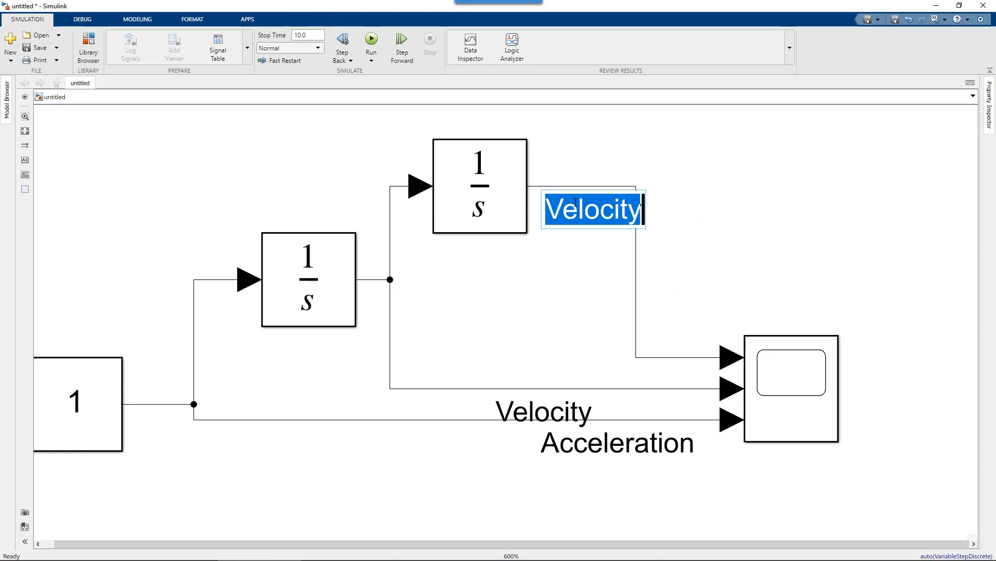
type("Position")
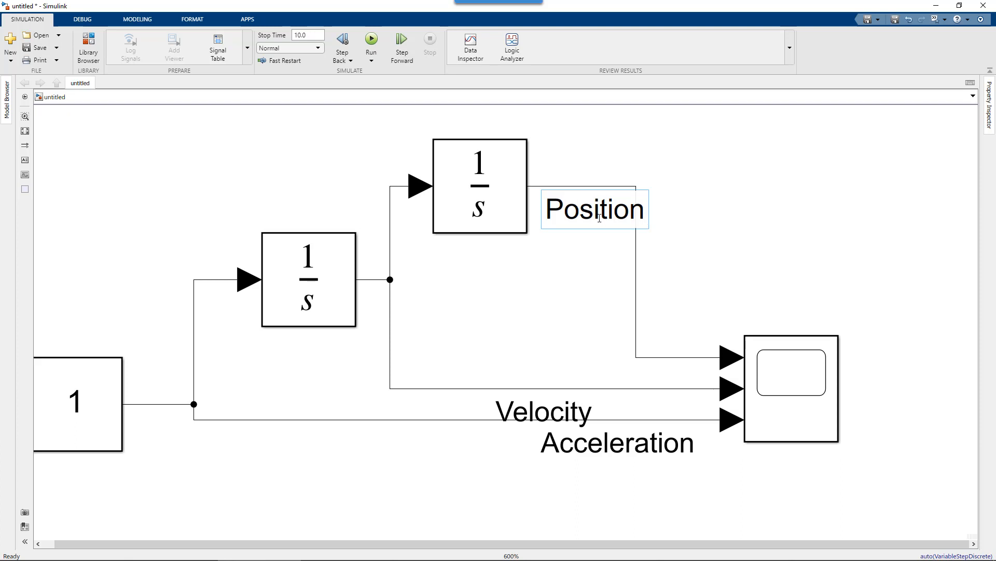
left_click(766, 302)
- Enlarge the Scope block to span all three signals and align the first Integrator so the Velocity line runs straight
left_click(753, 345)
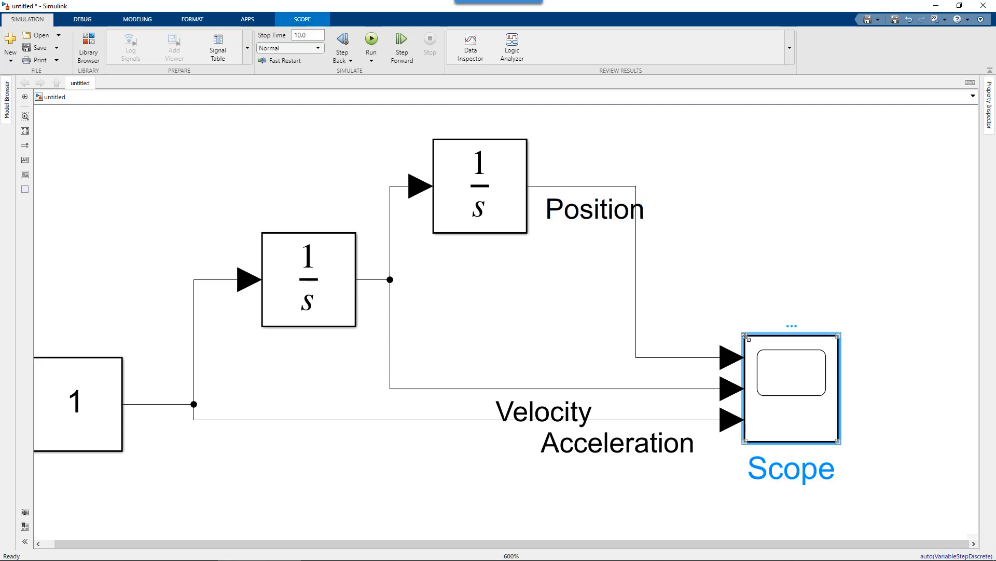
left_click_drag(745, 336, 696, 138)
left_click(300, 288)
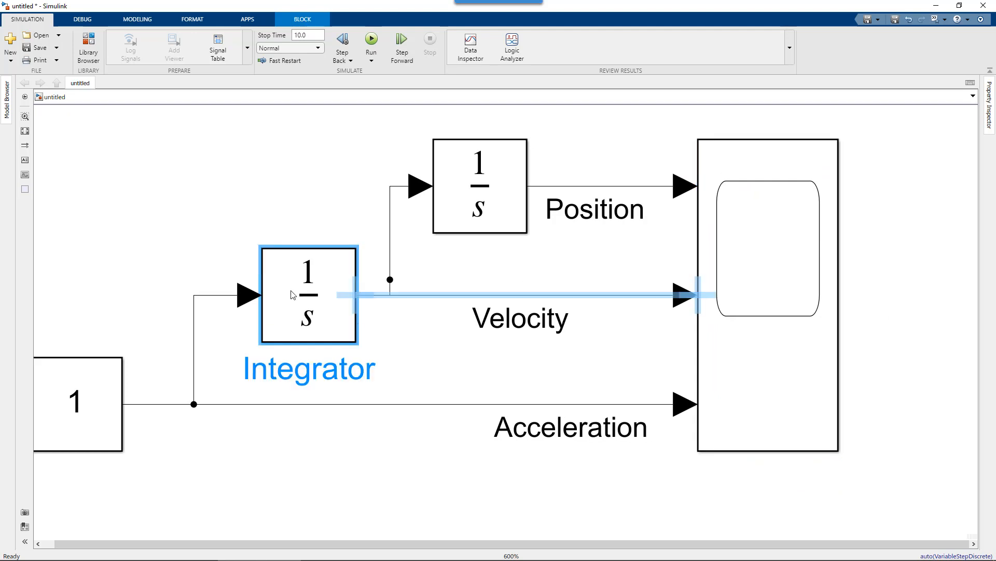
left_click(423, 364)
- Line up the Position, Velocity and Acceleration labels next to the Scope's input ports
scroll(428, 363, "down", 2)
left_click_drag(424, 392, 332, 367)
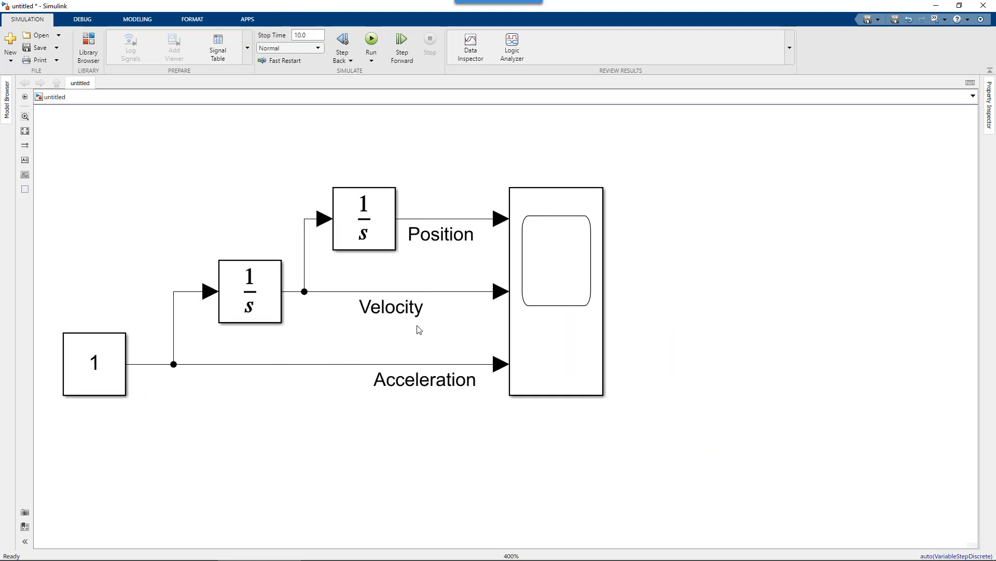
left_click_drag(401, 310, 464, 313)
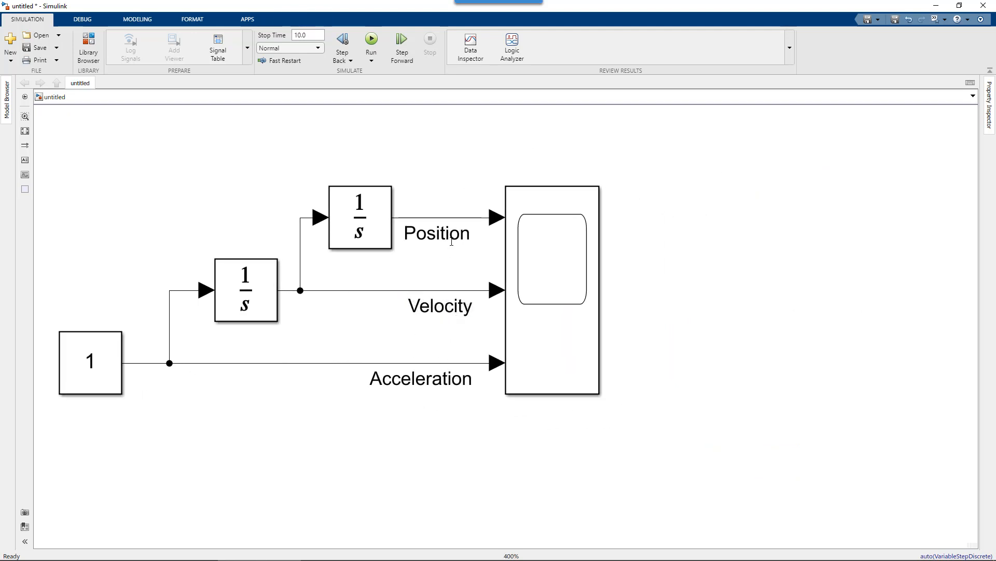
left_click_drag(452, 241, 453, 242)
left_click_drag(440, 382, 458, 383)
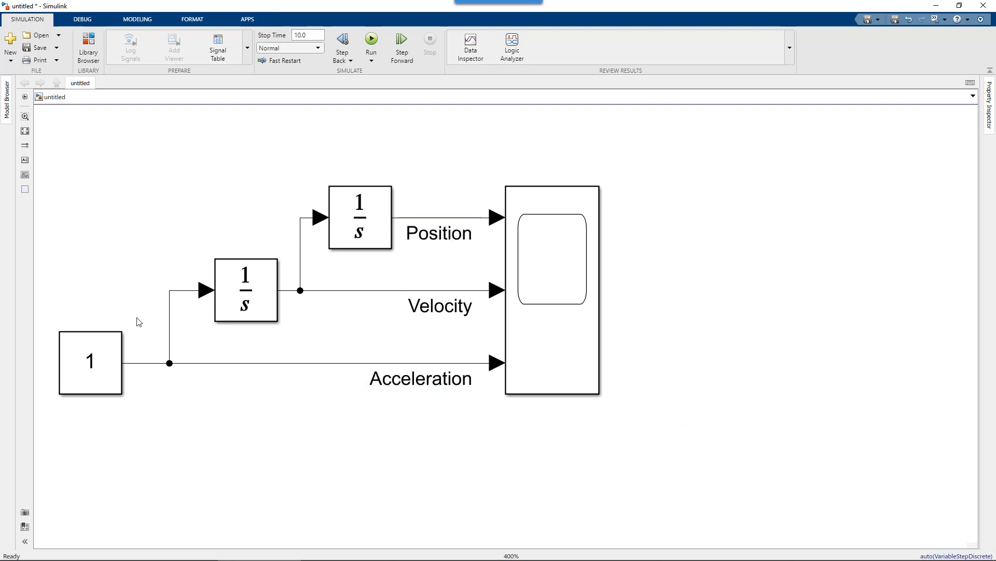
- Examine the Constant block and trace how the Acceleration, Velocity and Position signals reach the Scope
left_click_drag(50, 312, 143, 414)
left_click(178, 188)
left_click(330, 363)
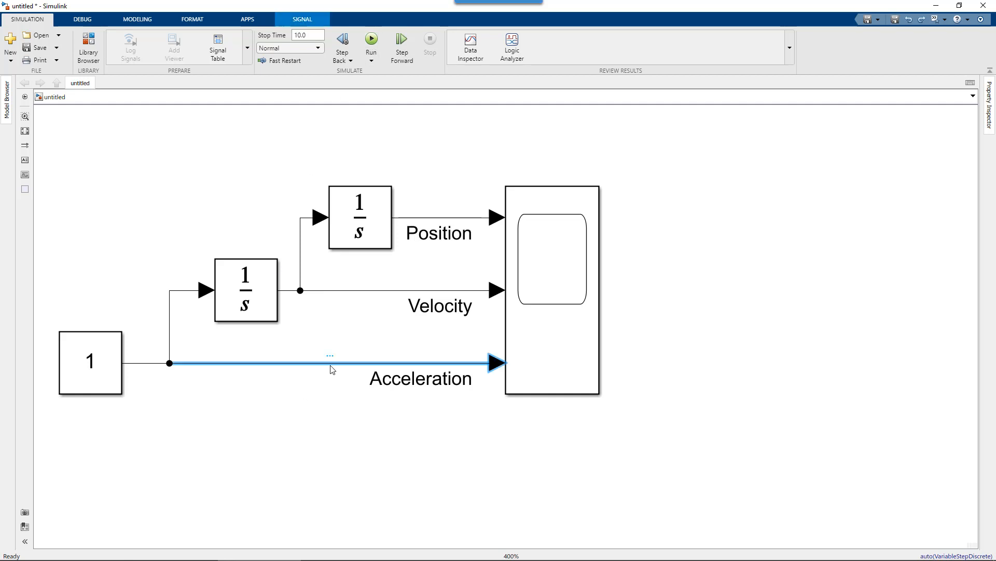
left_click(349, 291)
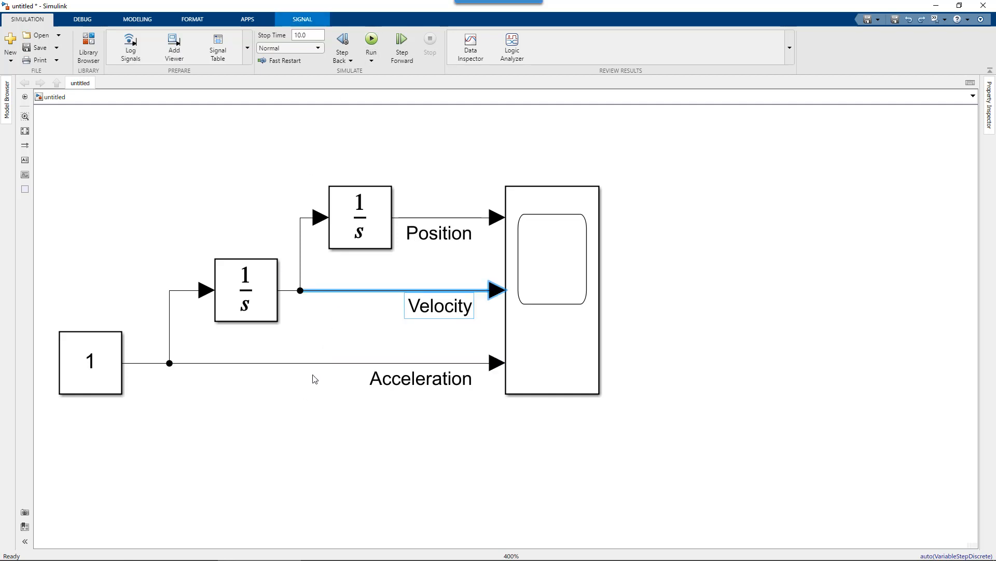
left_click(323, 363)
left_click(371, 290)
left_click(102, 343)
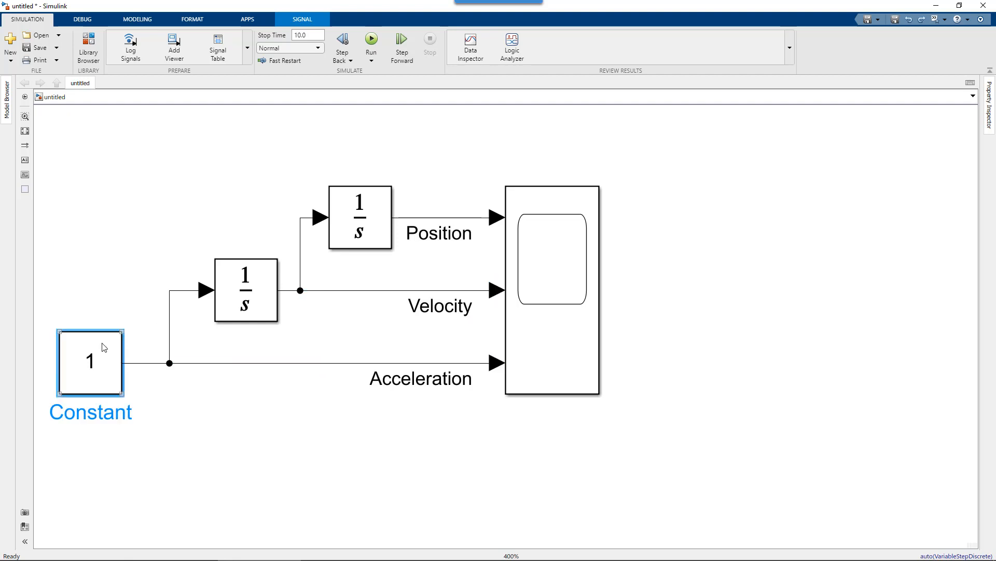
left_click(418, 218)
- Run the simulation and open the Scope plot in a maximized window
left_click(371, 39)
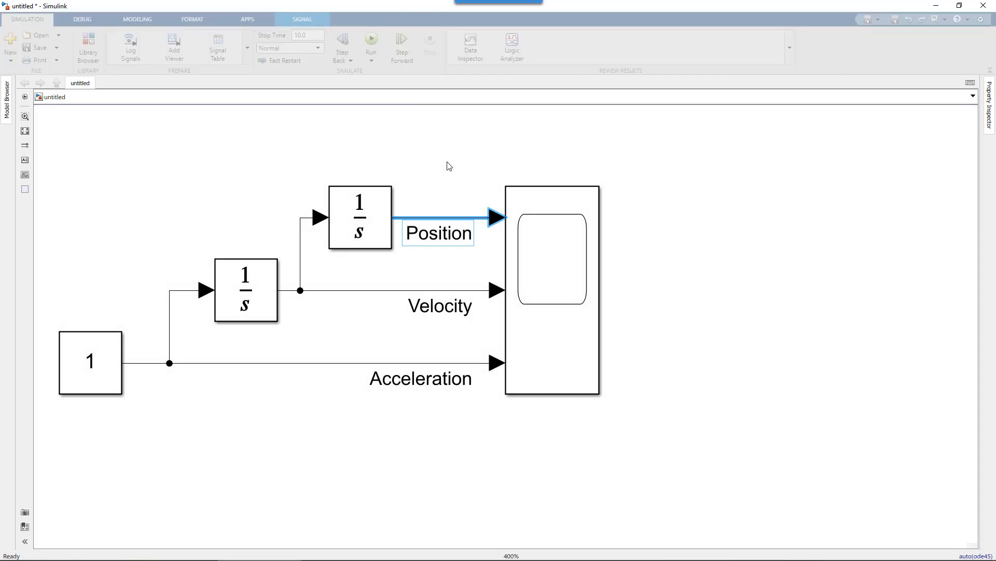
left_click(536, 286)
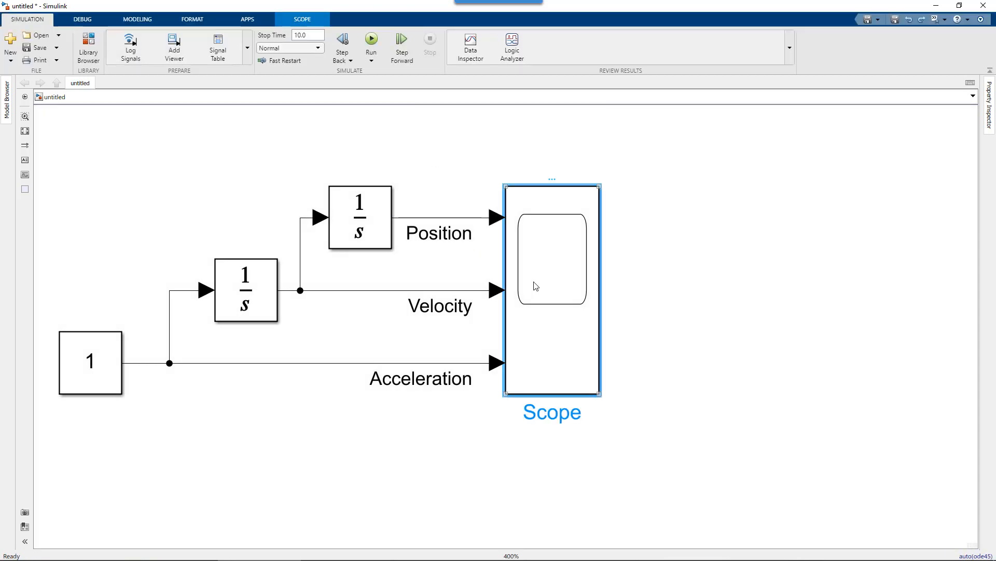
double_click(536, 286)
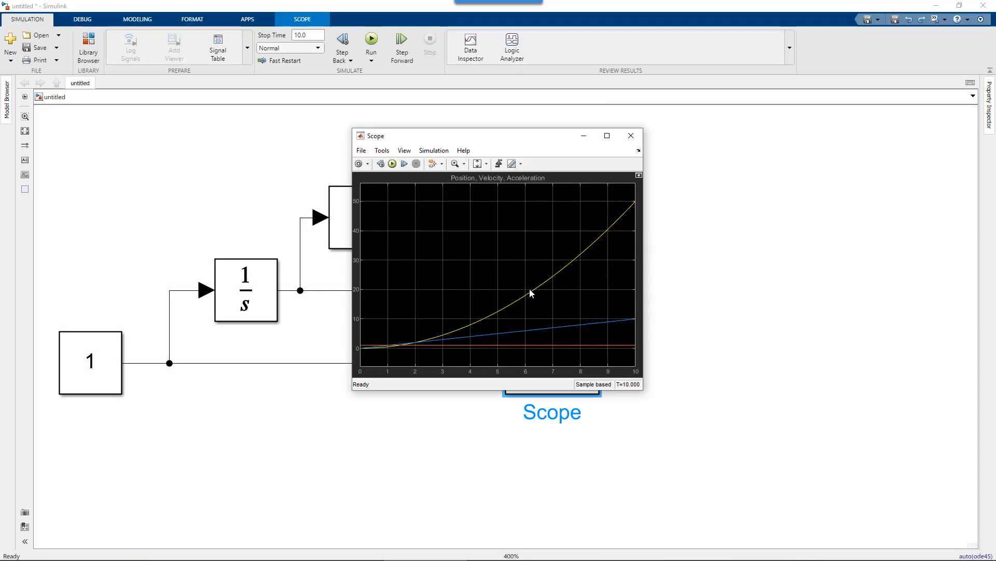
left_click(607, 136)
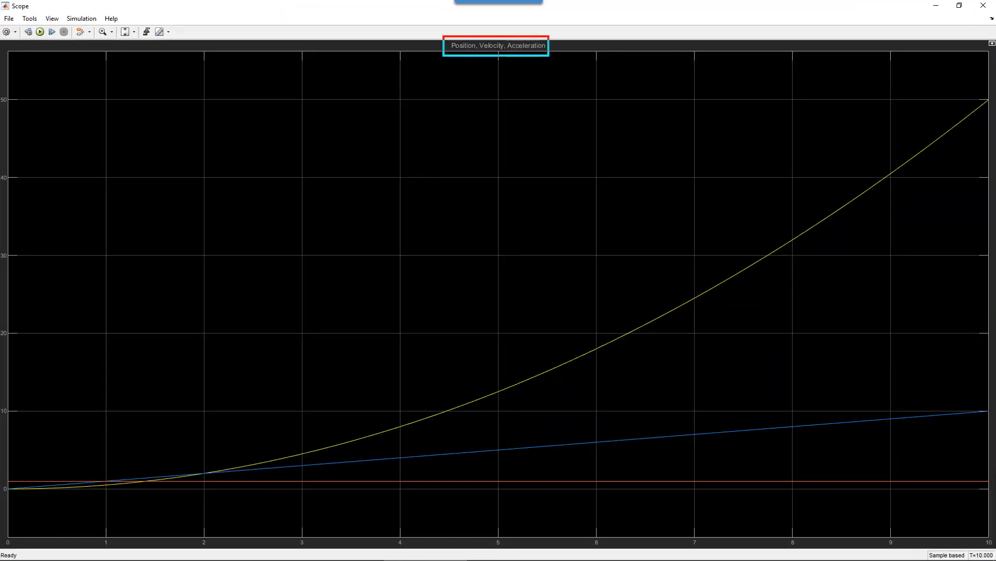
- Turn on the legend in the Scope's configuration properties and apply the change
right_click(234, 87)
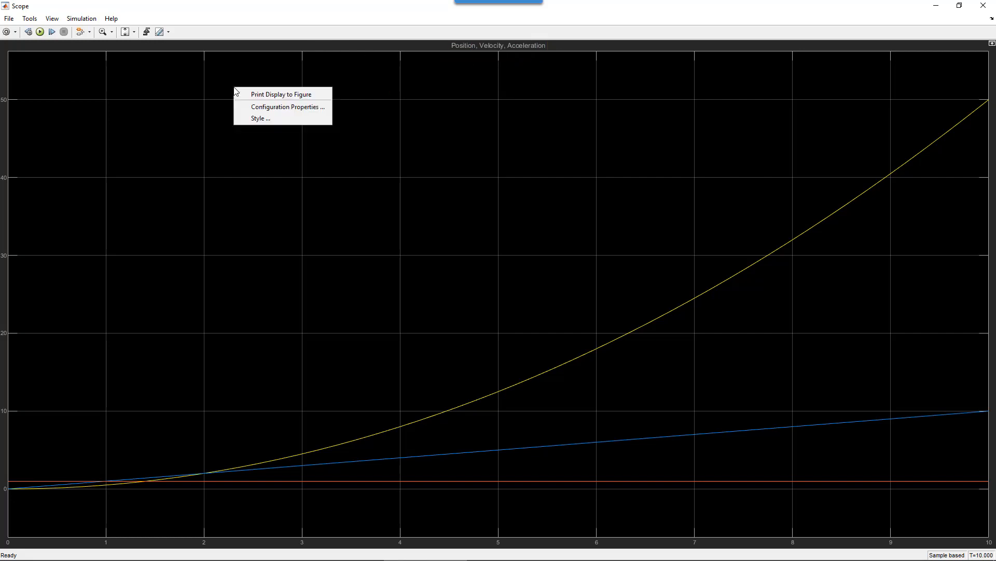
left_click(268, 109)
left_click(403, 261)
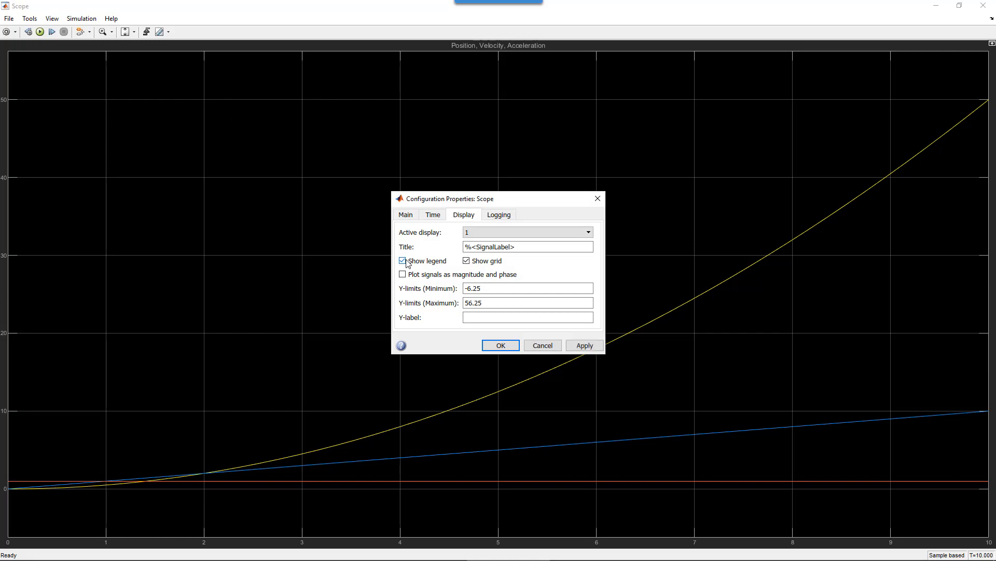
left_click(589, 347)
left_click(500, 345)
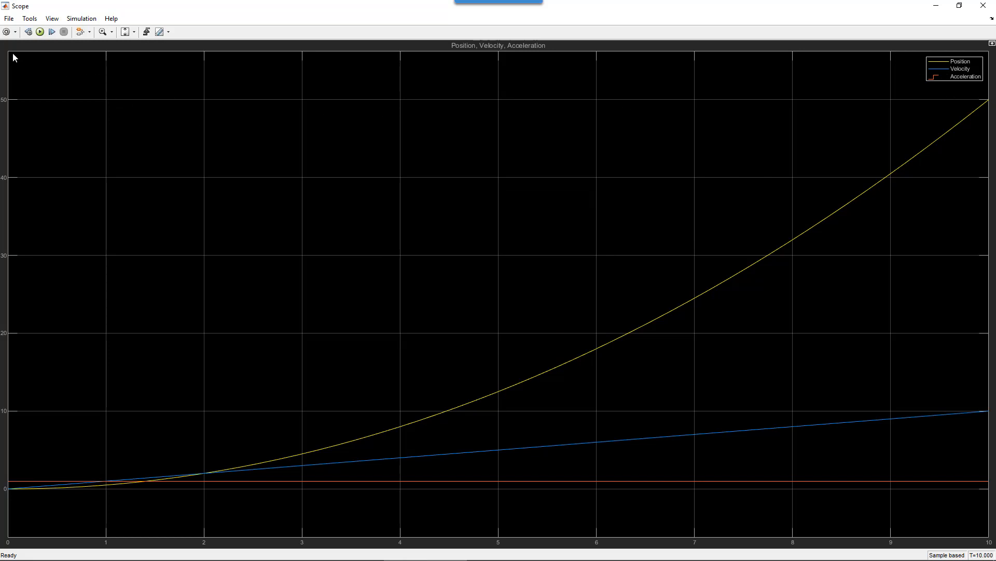
- Split the Scope display into three stacked plots, autoscale the axes to each signal, and close the Scope
left_click(10, 75)
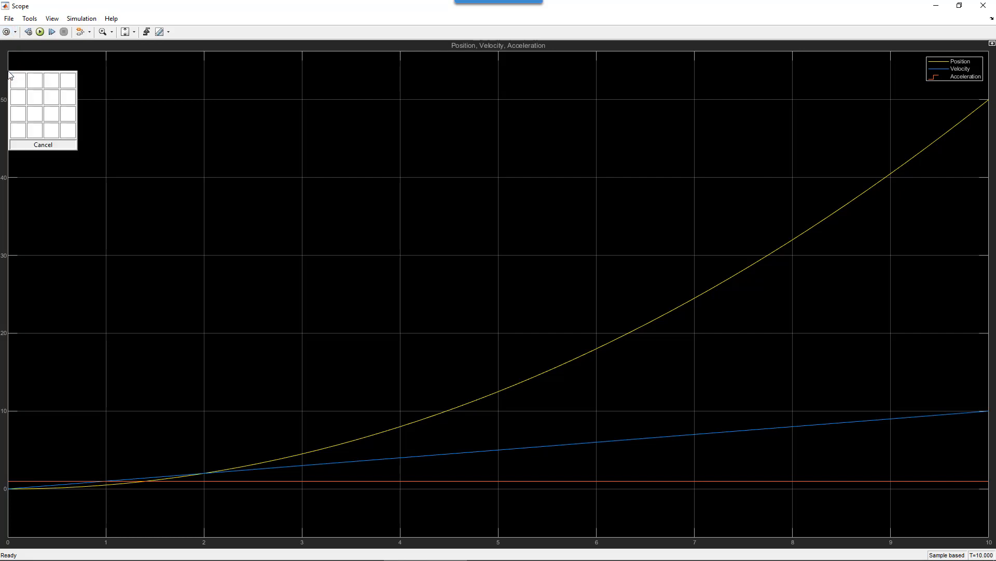
left_click(21, 114)
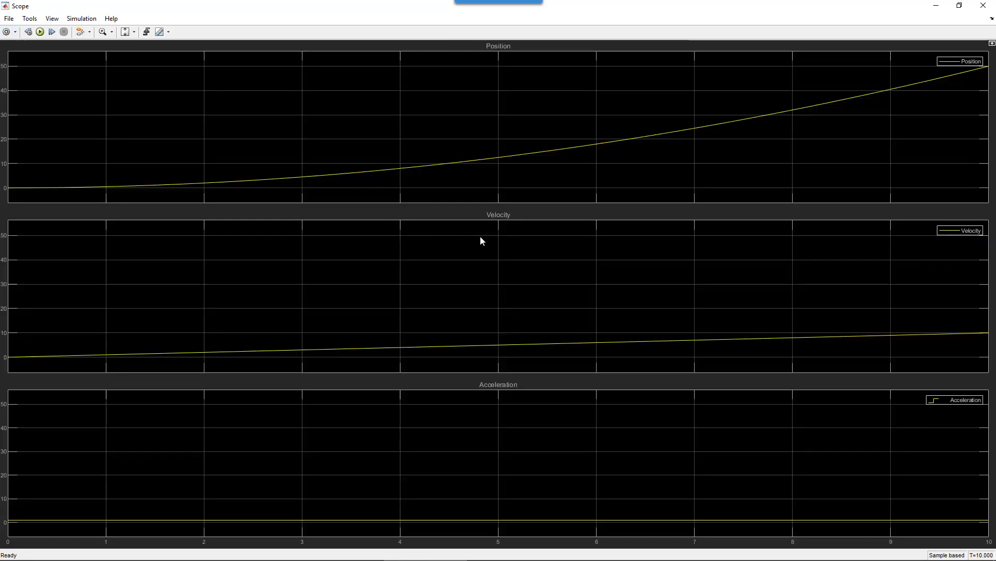
left_click(125, 31)
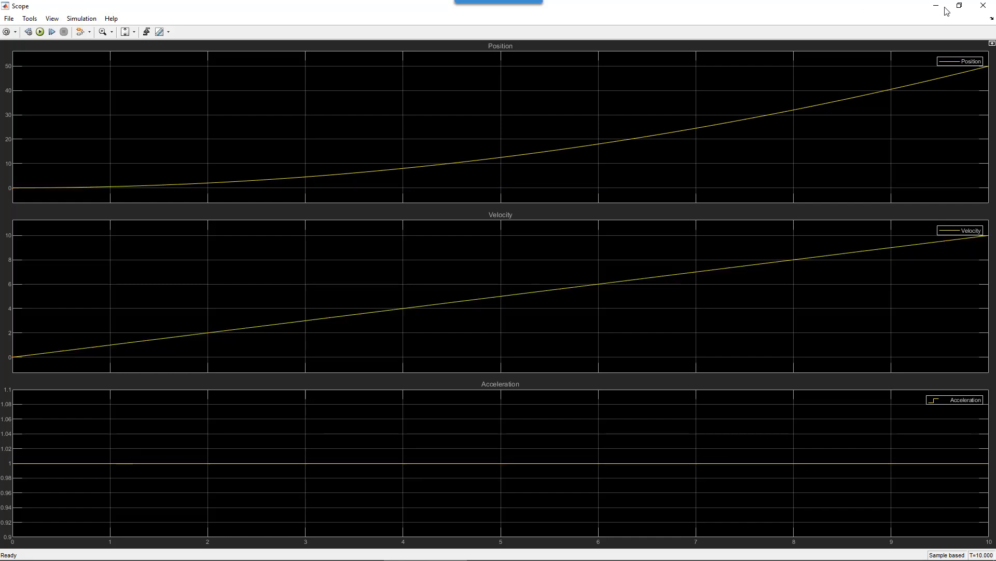
left_click(983, 5)
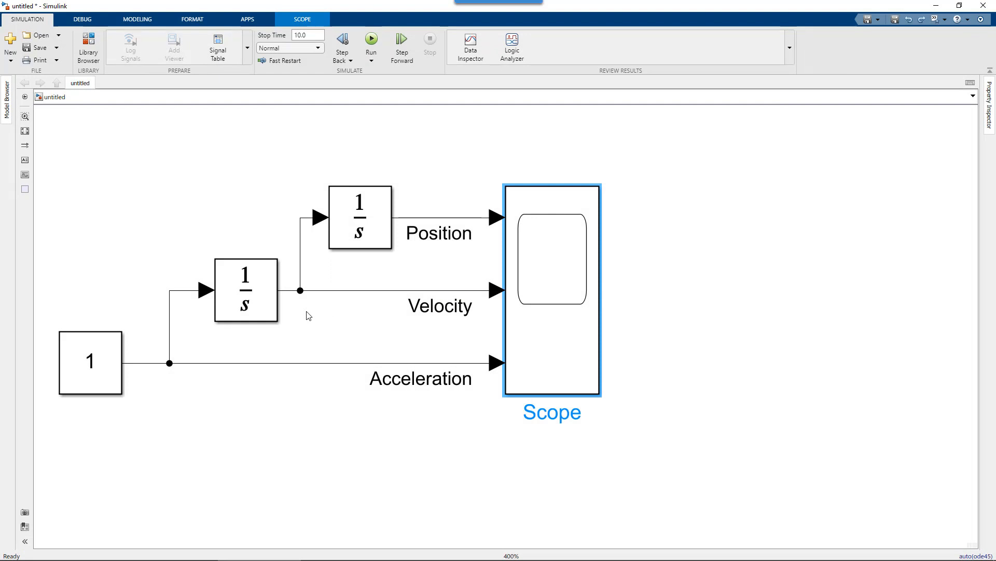
- Add a Derivative block from the library to the empty area above the first Integrator
left_click(240, 289)
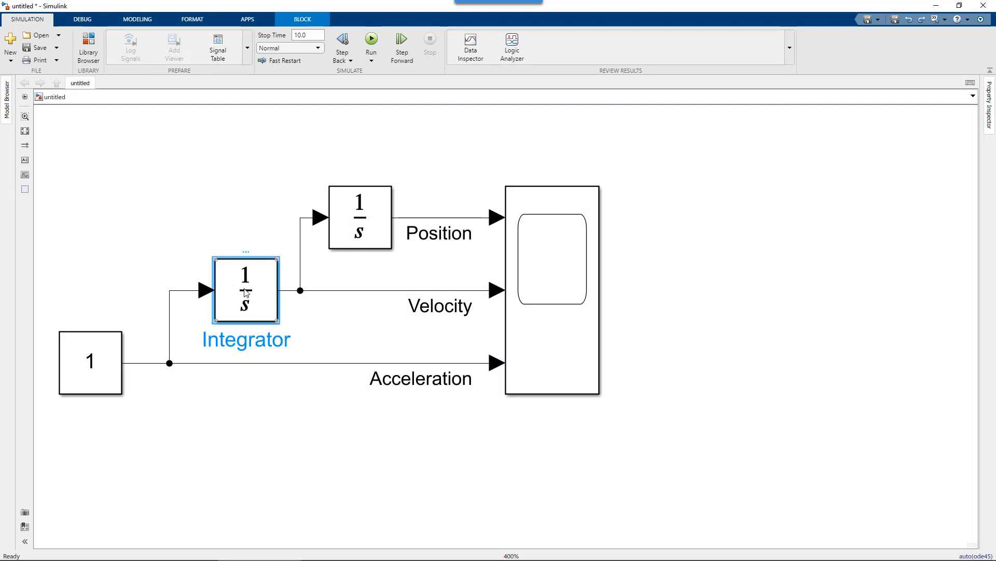
left_click(333, 242)
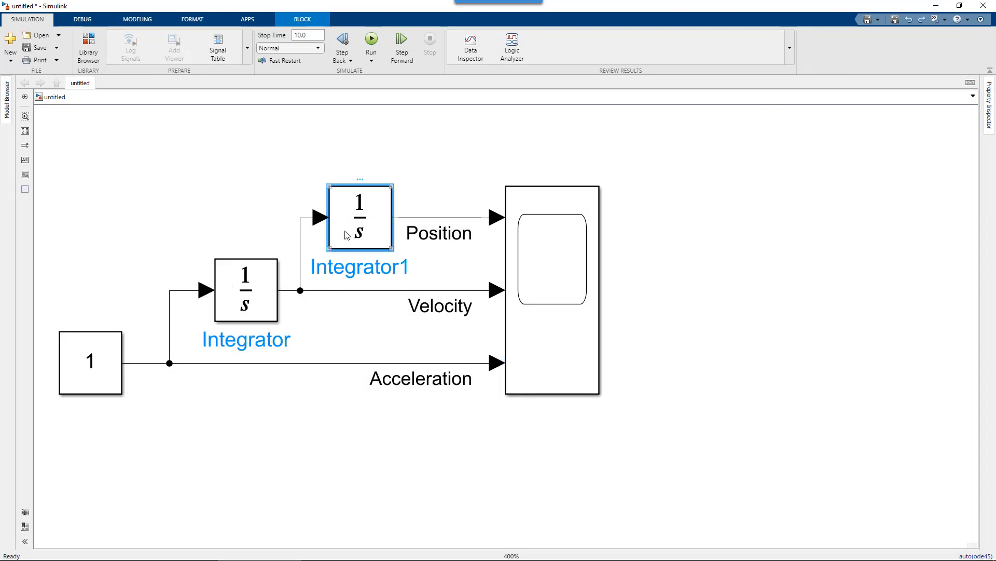
left_click(88, 40)
left_click_drag(249, 296, 249, 145)
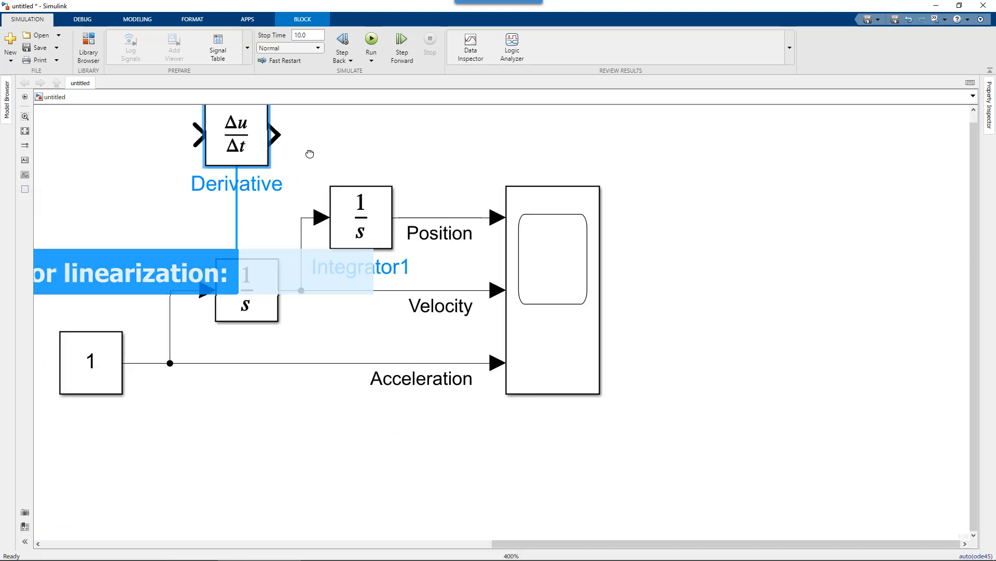
left_click_drag(331, 210, 241, 214)
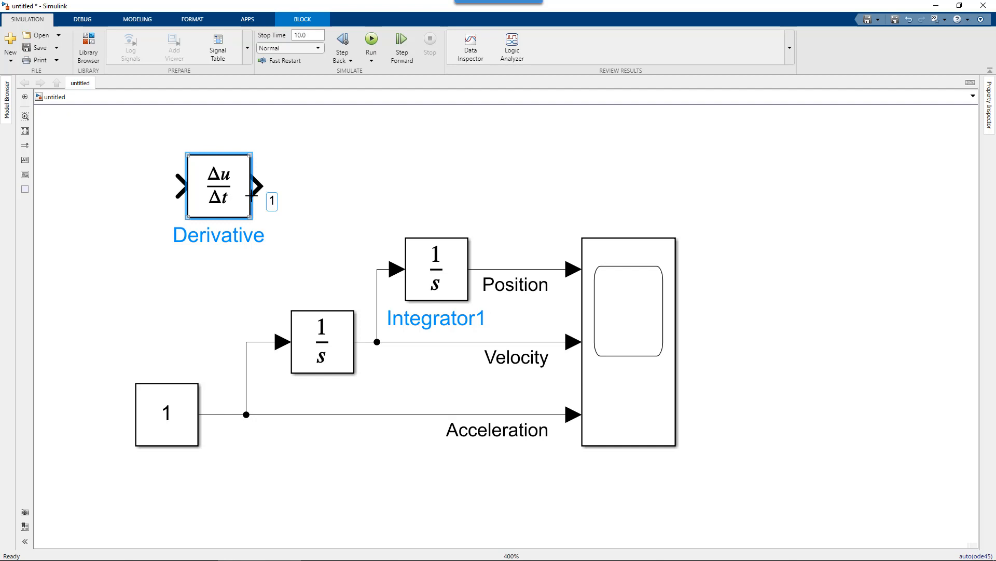
left_click_drag(273, 287, 363, 402)
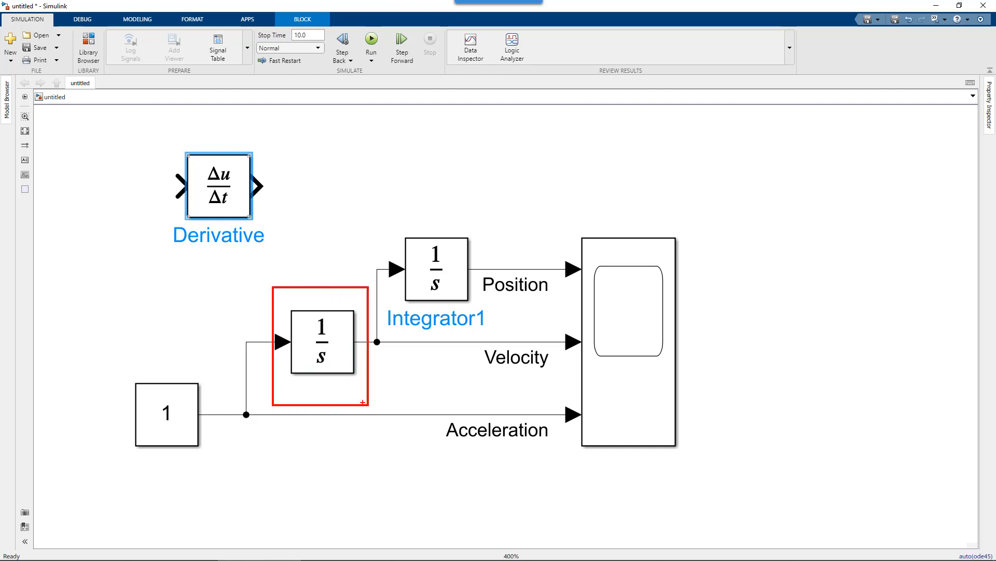
left_click_drag(164, 134, 288, 251)
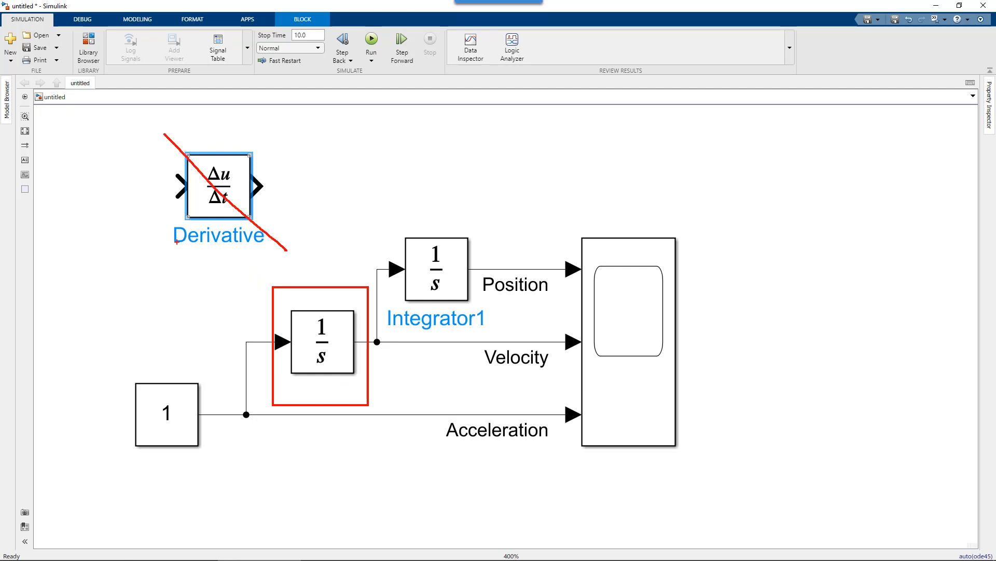
left_click_drag(265, 142, 175, 242)
mouse_move(335, 148)
left_mouse_down()
mouse_move(371, 174)
mouse_move(367, 151)
mouse_move(453, 156)
mouse_move(470, 133)
mouse_move(490, 182)
mouse_move(525, 179)
mouse_move(499, 180)
left_mouse_up()
left_click_drag(537, 136, 543, 190)
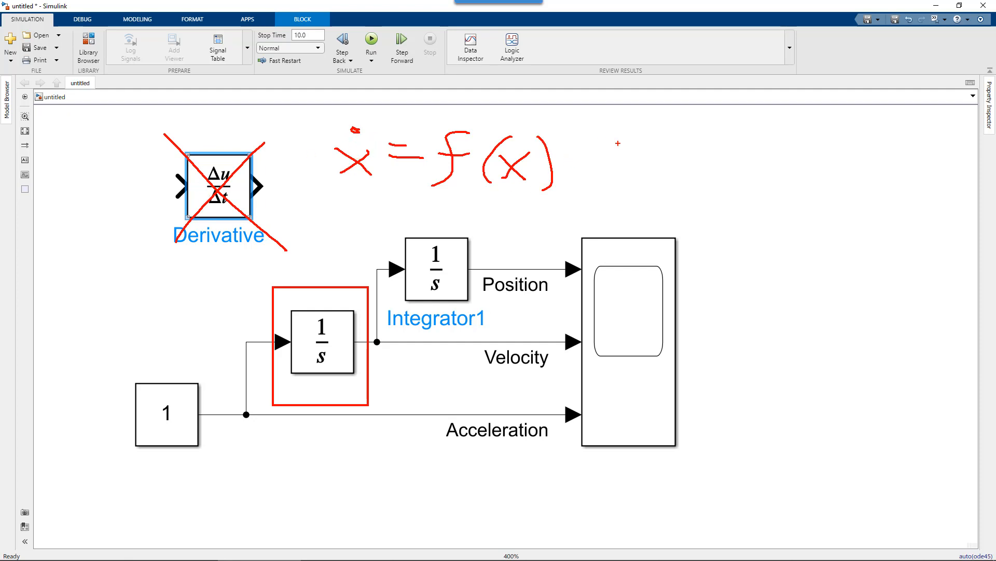
mouse_move(618, 143)
left_mouse_down()
mouse_move(657, 170)
mouse_move(673, 142)
mouse_move(697, 157)
left_mouse_up()
left_click_drag(749, 135, 698, 186)
mouse_move(755, 175)
left_mouse_down()
mouse_move(779, 133)
mouse_move(774, 150)
mouse_move(794, 179)
mouse_move(824, 173)
mouse_move(806, 172)
left_mouse_up()
mouse_move(829, 136)
left_mouse_down()
mouse_move(841, 177)
mouse_move(829, 185)
left_mouse_up()
mouse_move(465, 231)
left_mouse_down()
mouse_move(413, 299)
mouse_move(468, 222)
left_mouse_up()
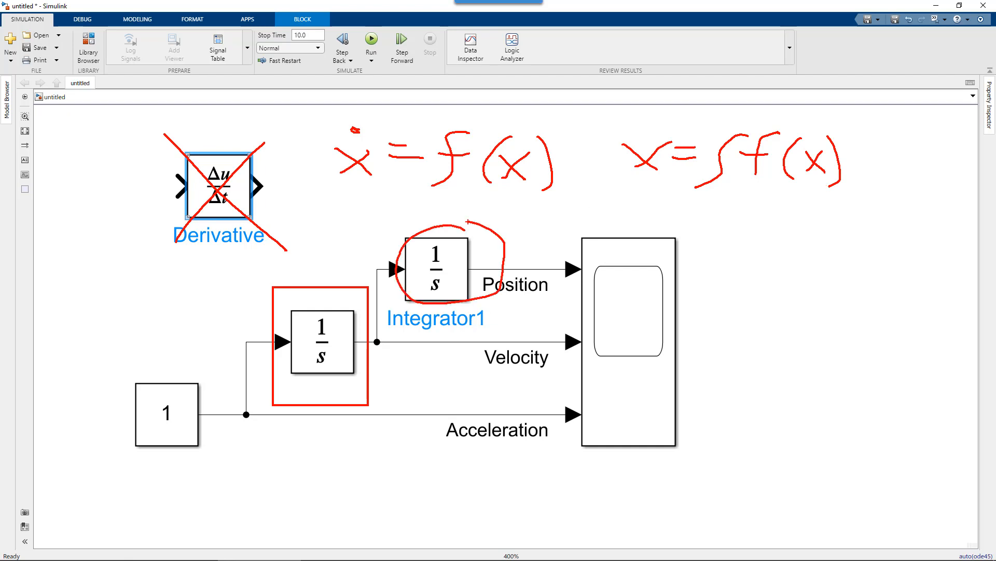
mouse_move(541, 229)
left_mouse_down()
mouse_move(598, 232)
mouse_move(759, 192)
left_mouse_up()
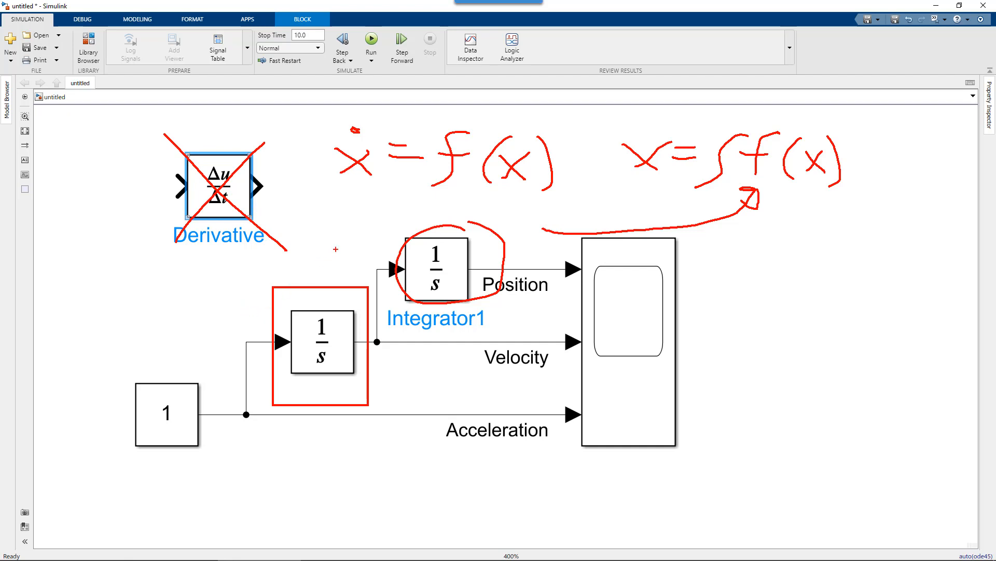
key("e")
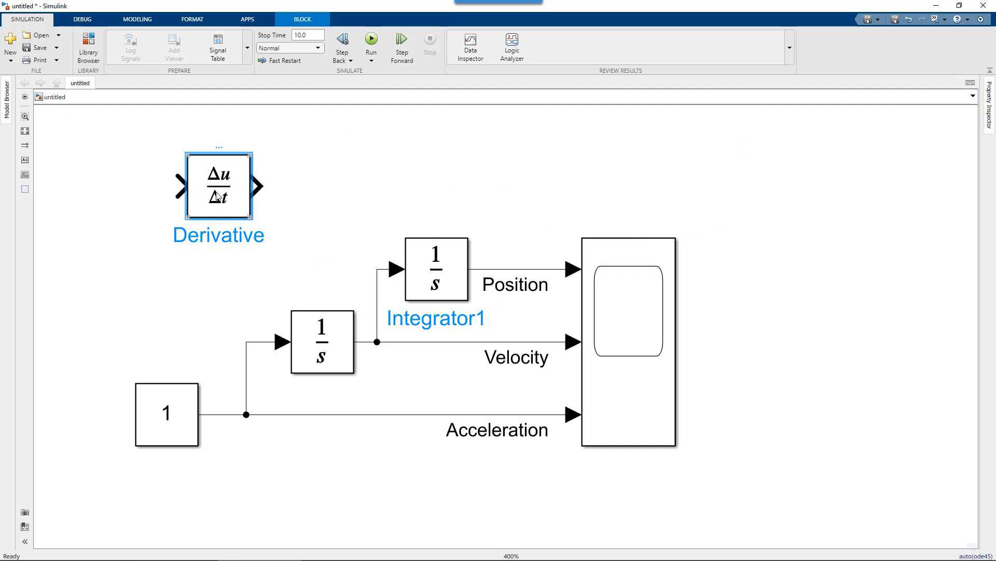
- Delete the Derivative block and clear all remaining blocks, signals and labels from the model
key("Delete")
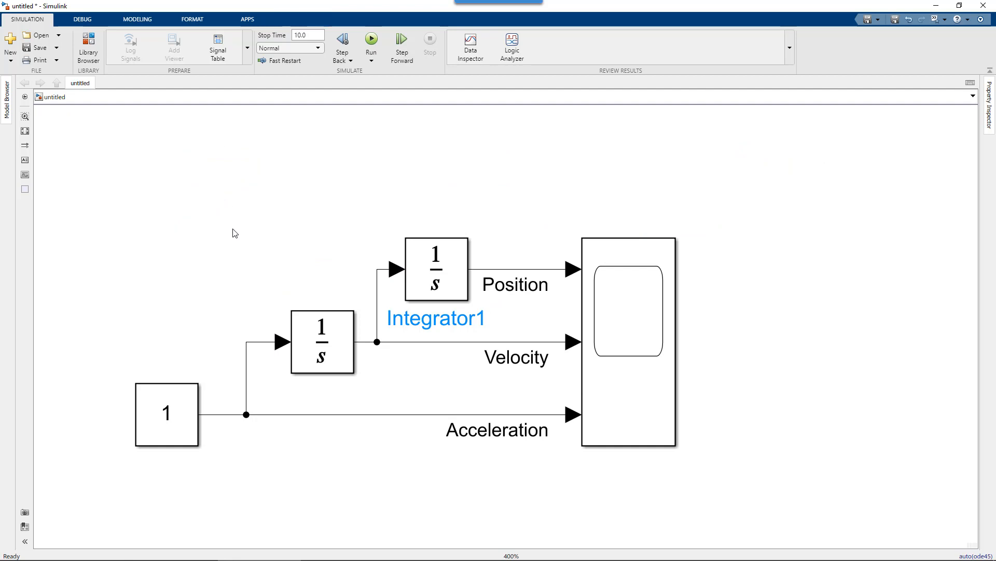
scroll(233, 232, "down", 2)
left_click_drag(152, 218, 529, 404)
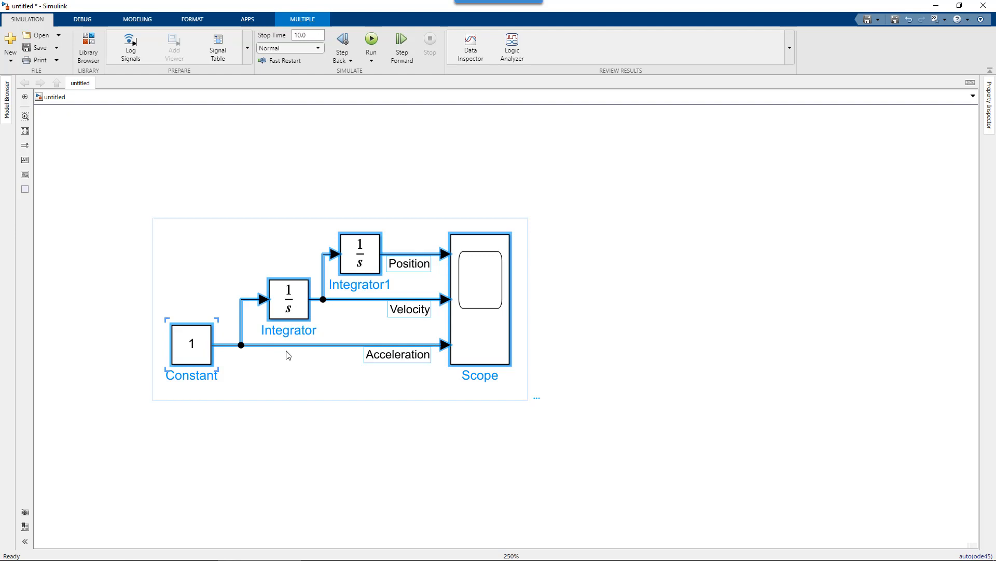
left_click(412, 206)
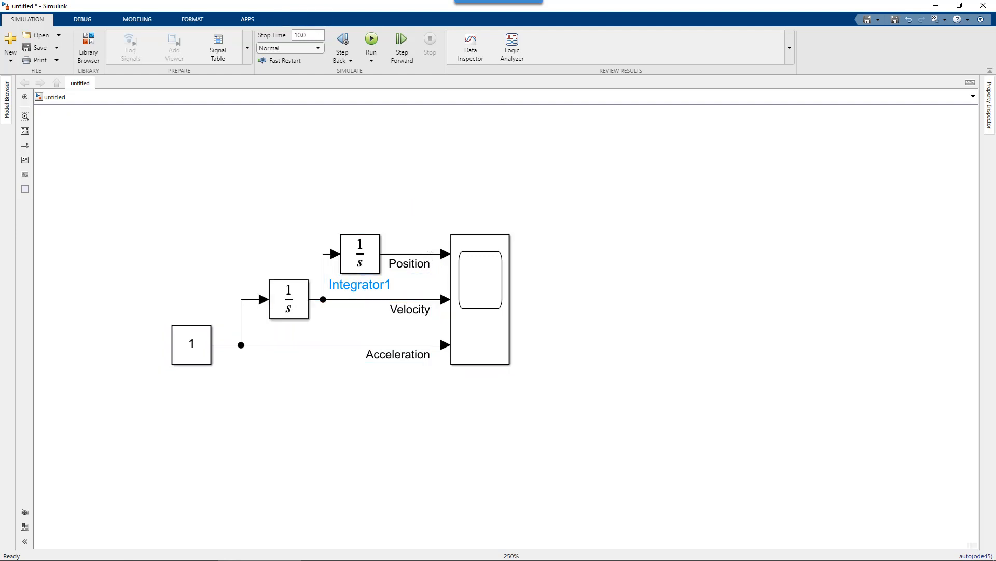
left_click(430, 257)
left_click(376, 305)
left_click(357, 351)
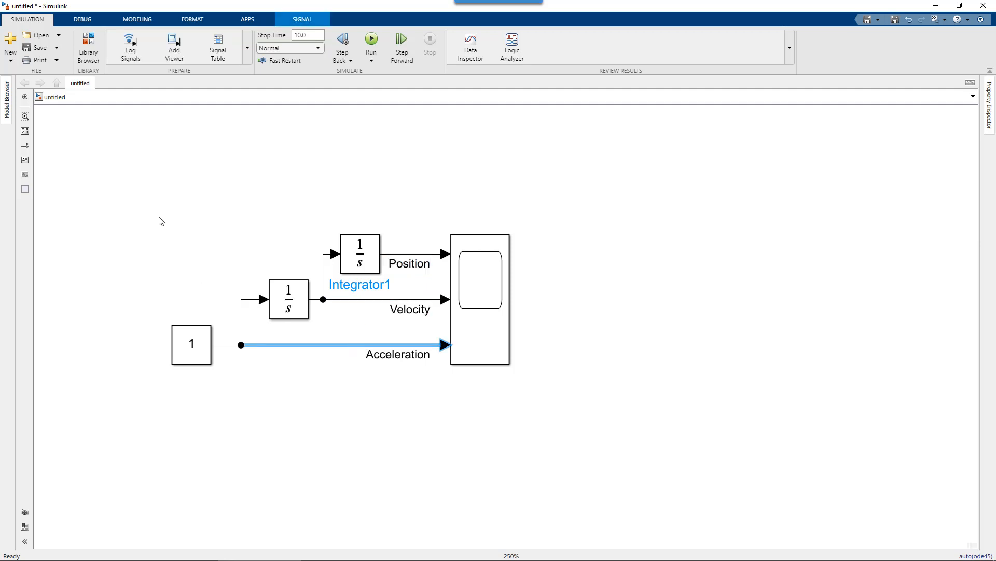
left_click_drag(141, 207, 535, 422)
key("Delete")
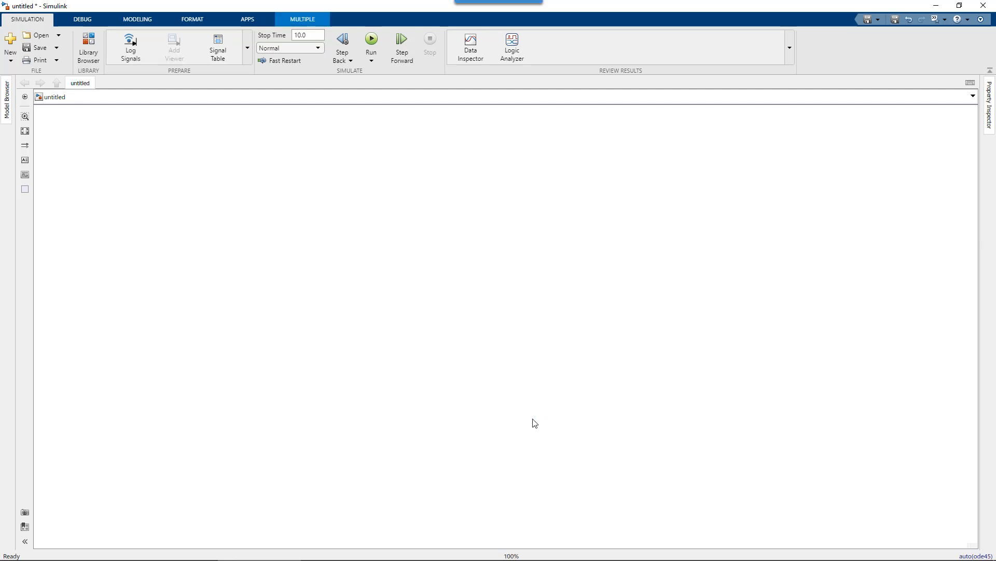
- Insert a Sine Wave block into the empty model without entering an amplitude
double_click(225, 238)
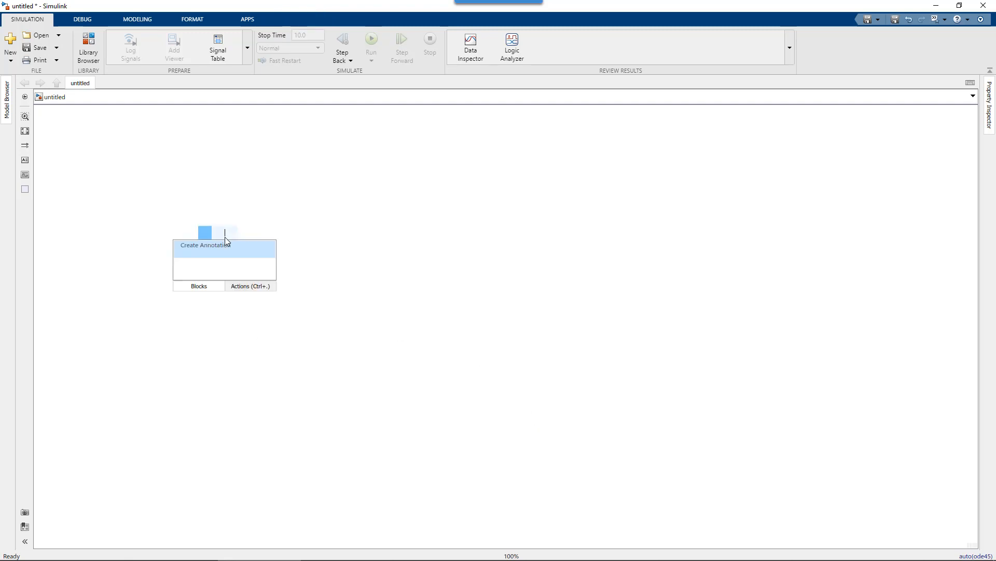
type("sine wave")
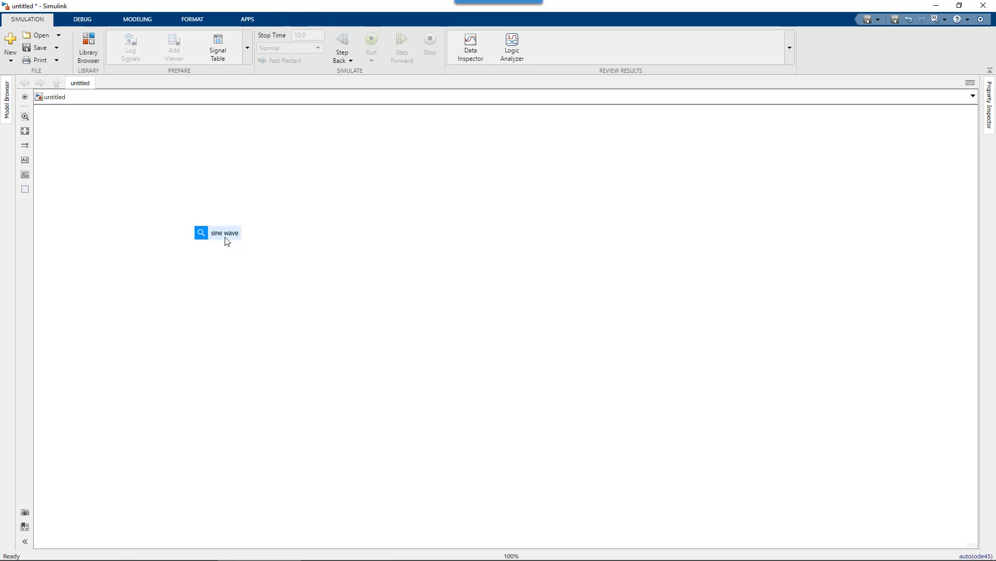
key("Return")
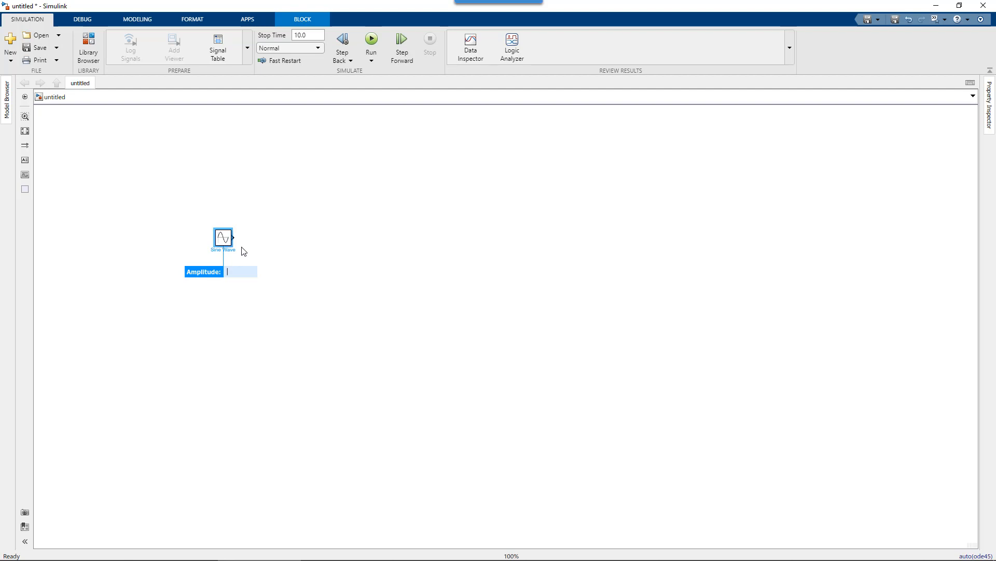
left_click(289, 255)
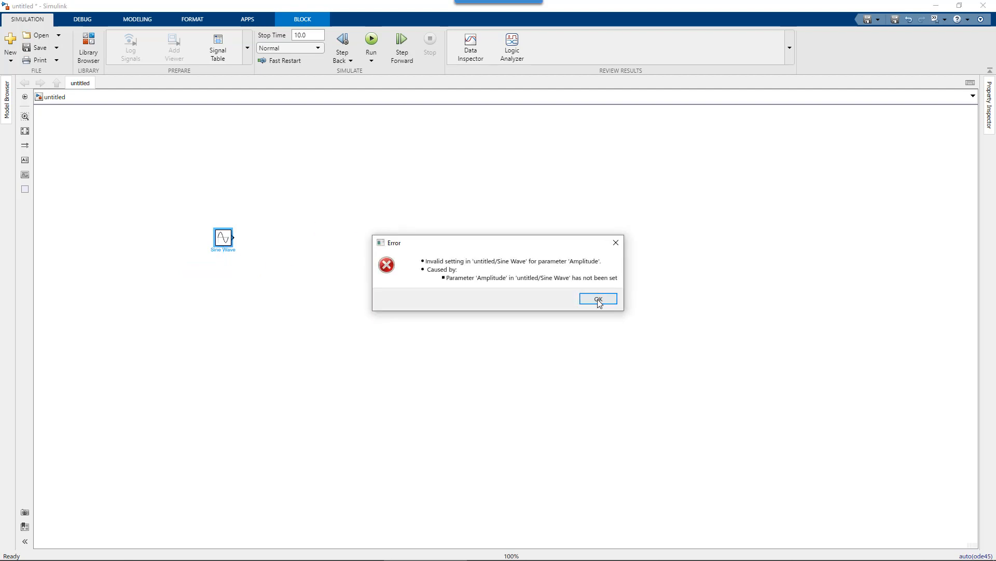
left_click(599, 299)
left_click(279, 234)
key("space")
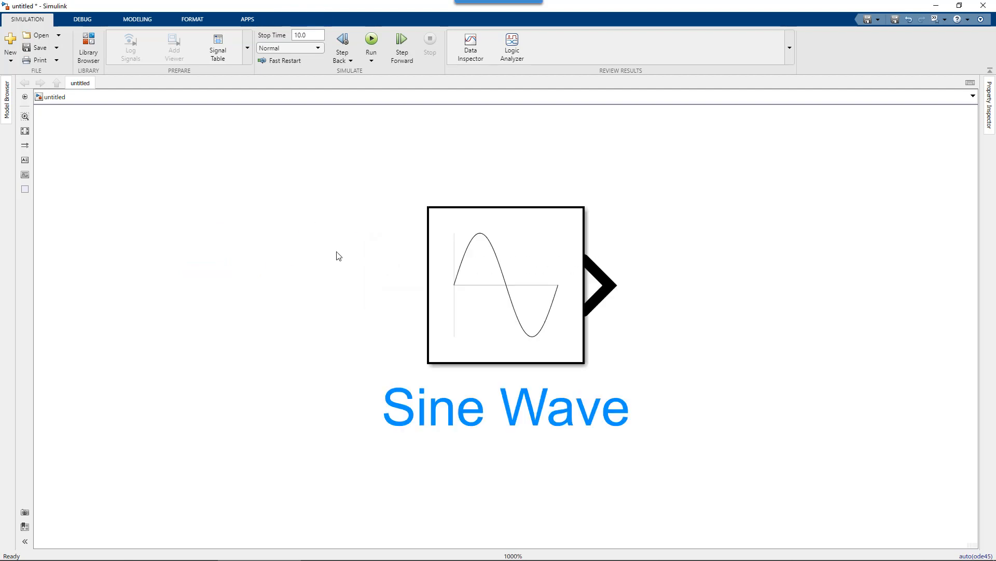
- Make two copies of the Sine Wave block and space the three blocks evenly in one column
scroll(445, 247, "down", 4)
left_click_drag(609, 271, 375, 195)
left_click(270, 198)
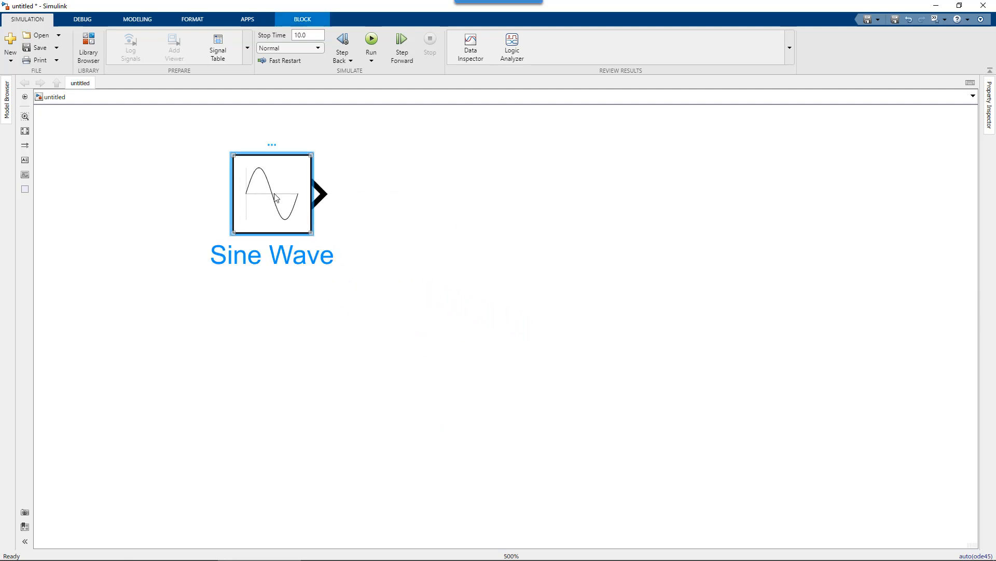
scroll(275, 198, "down", 1)
left_click_drag(283, 193, 268, 423)
left_click(291, 306)
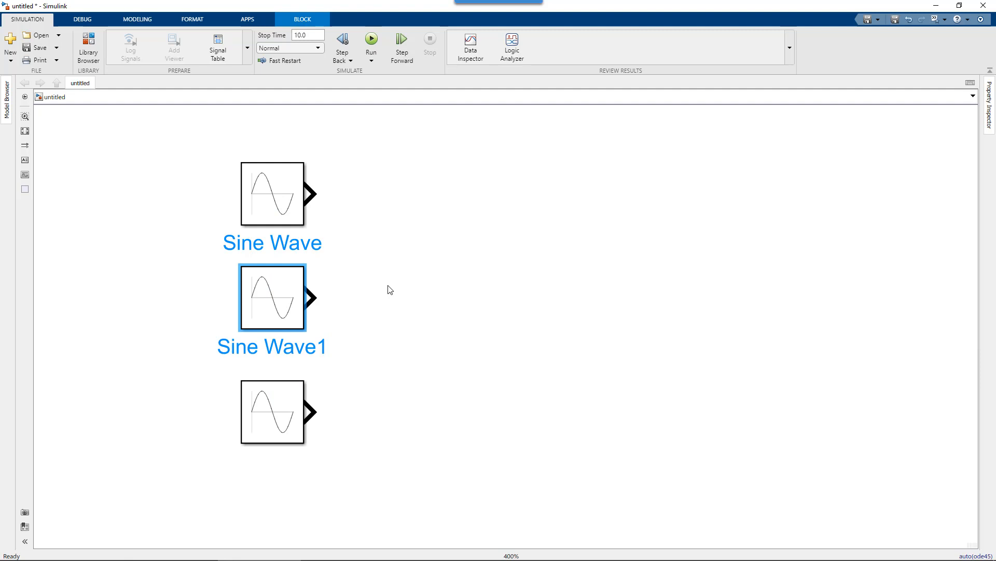
left_click(294, 397)
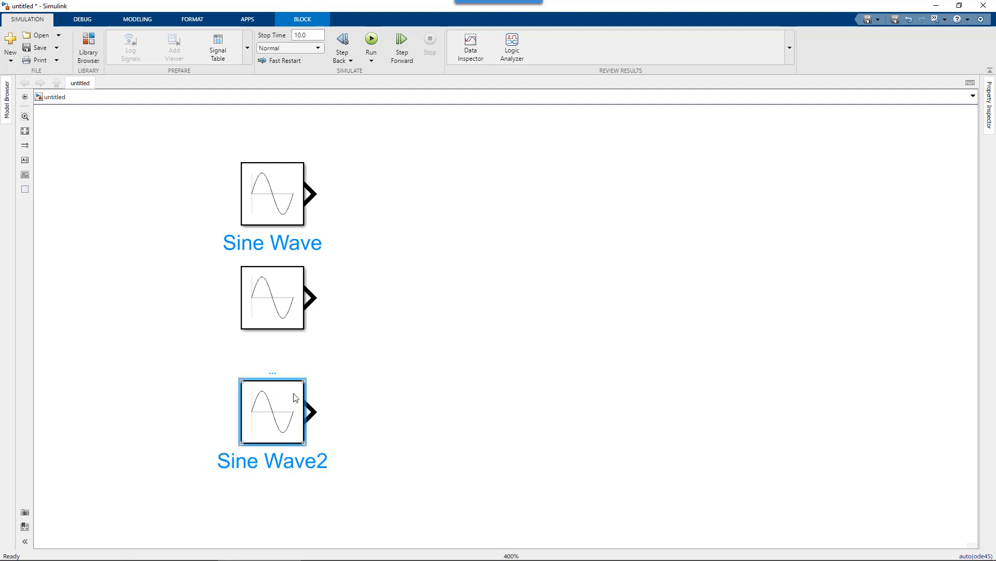
left_click(282, 296)
left_click(280, 215)
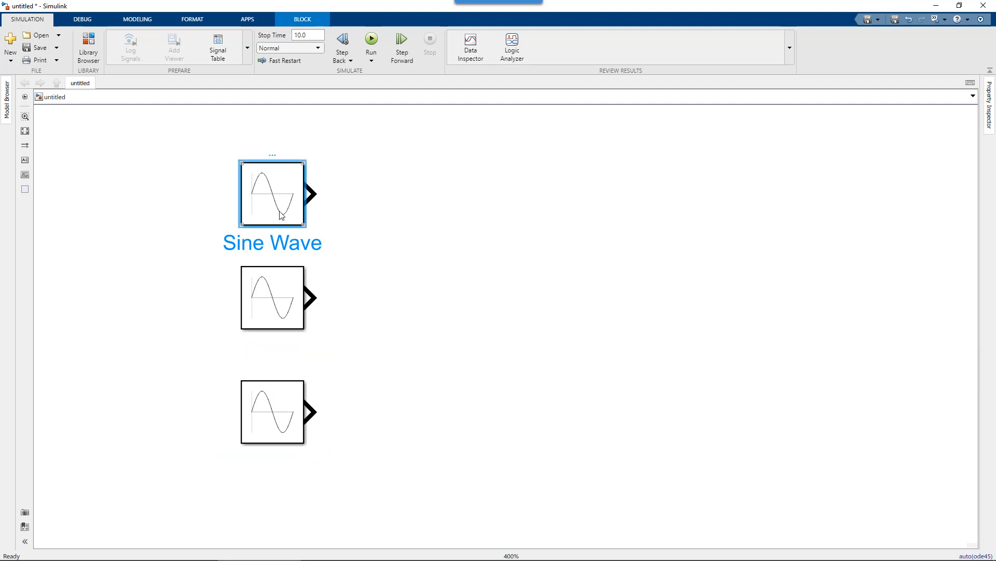
mouse_move(281, 186)
left_mouse_down()
mouse_move(278, 174)
mouse_move(268, 180)
left_mouse_up()
- Review the frequency and phase parameters of the uppermost Sine Wave block, keeping its settings
double_click(270, 183)
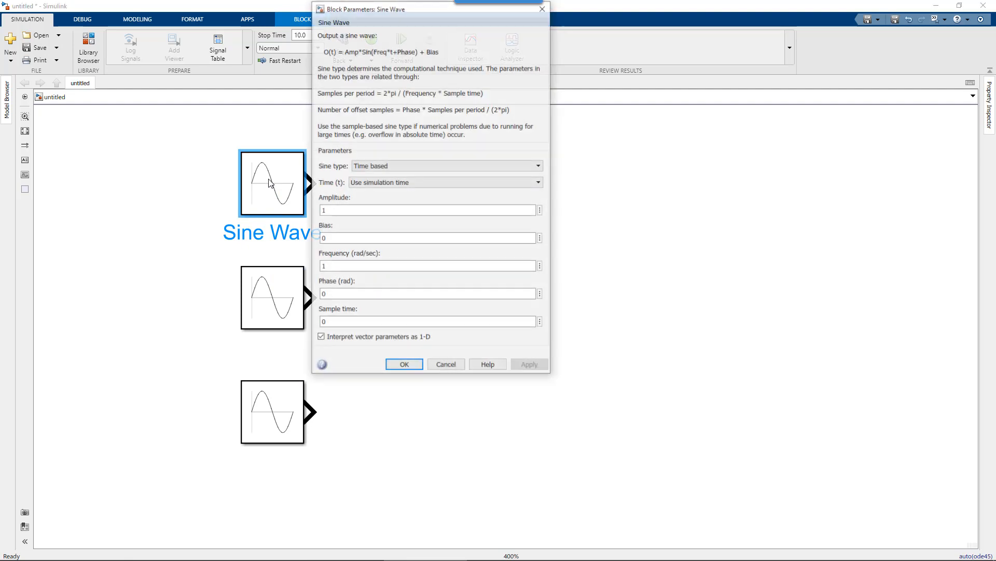
double_click(337, 265)
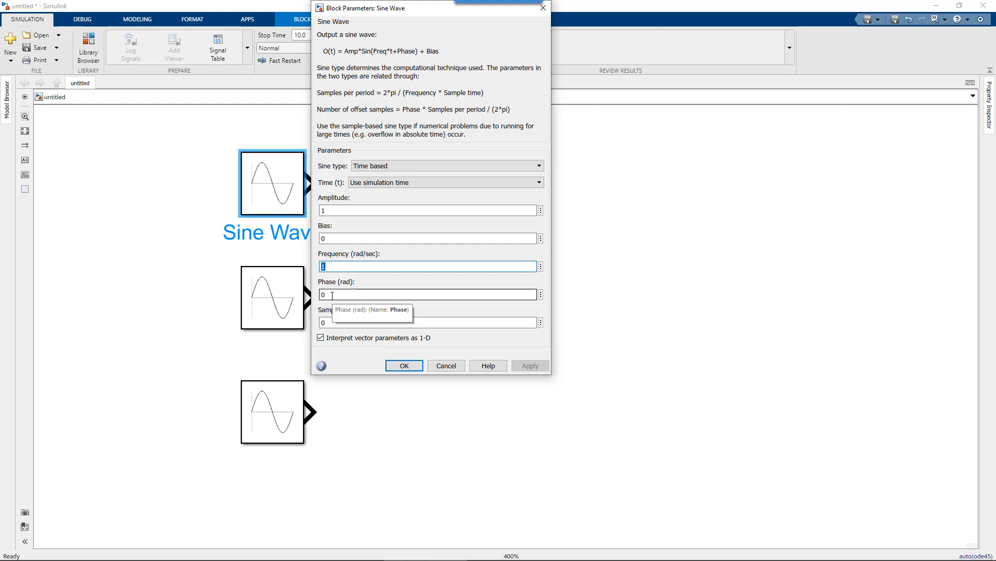
left_click(329, 296)
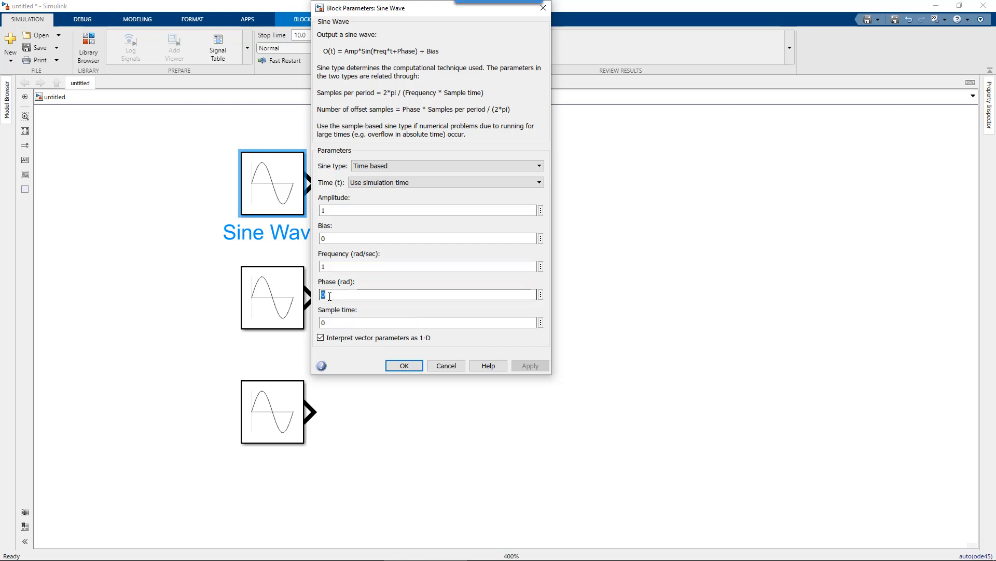
left_click(403, 362)
- Set the middle Sine Wave block's phase to -120*pi/180 rad
double_click(270, 294)
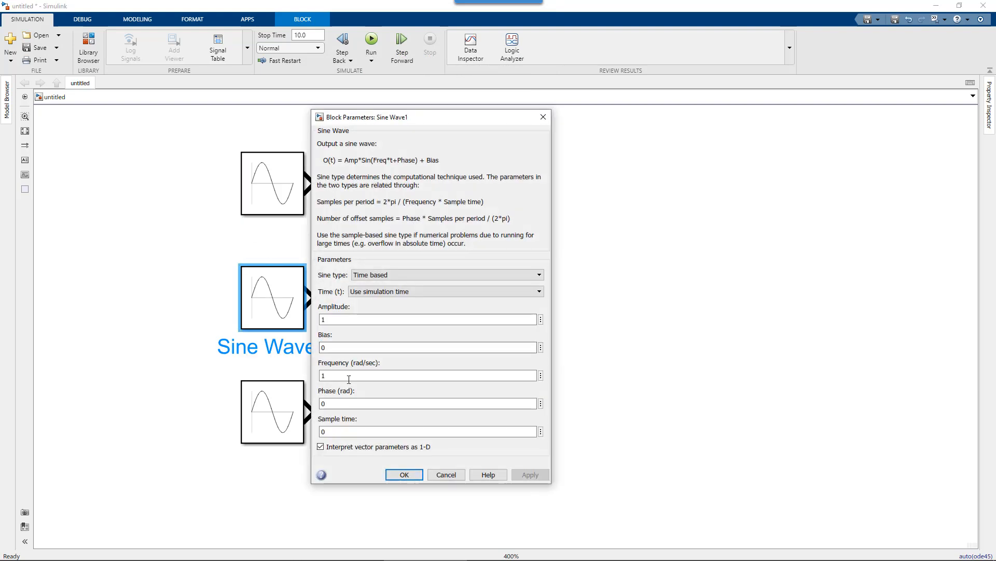
double_click(335, 405)
type("-120*pi/180")
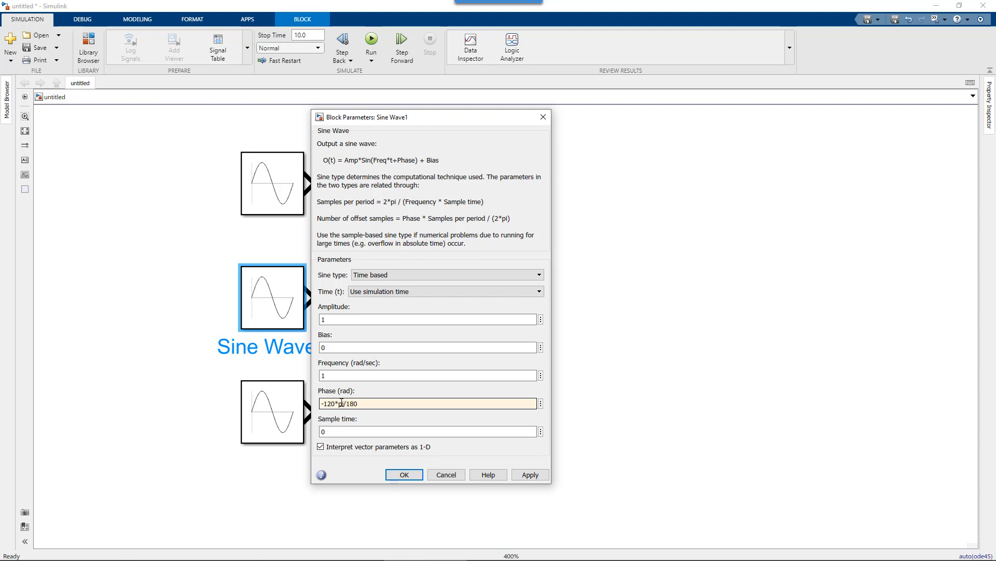
left_click_drag(336, 404, 360, 404)
left_click(346, 404)
left_click(406, 475)
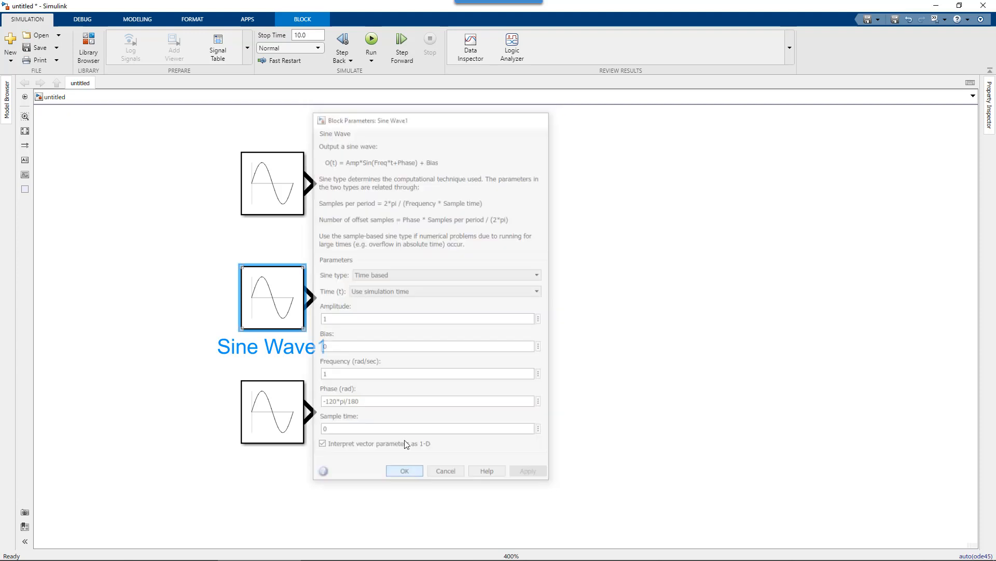
- Set the lowest Sine Wave block's phase to 120*pi/180 rad
double_click(289, 421)
double_click(352, 479)
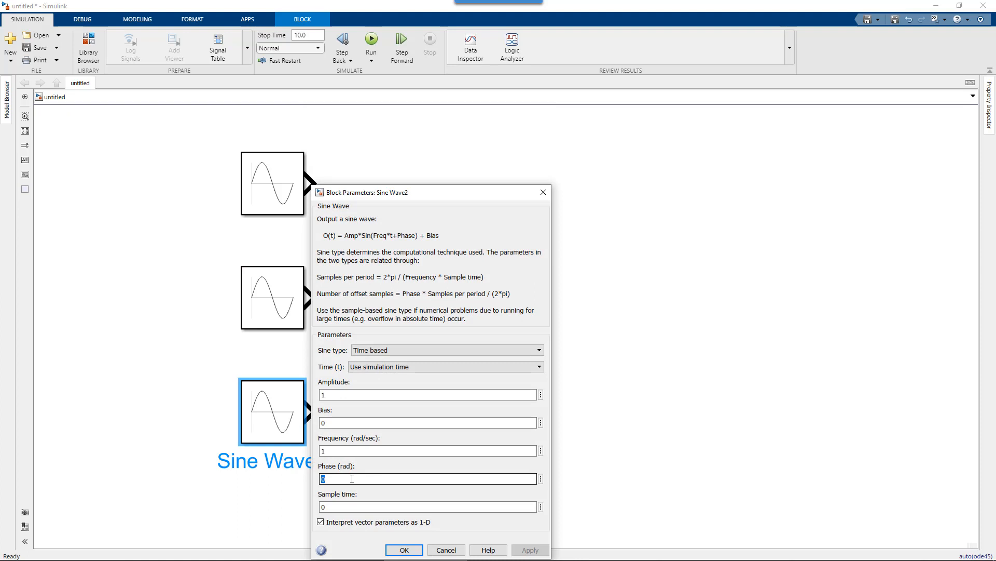
type("120*pi/180")
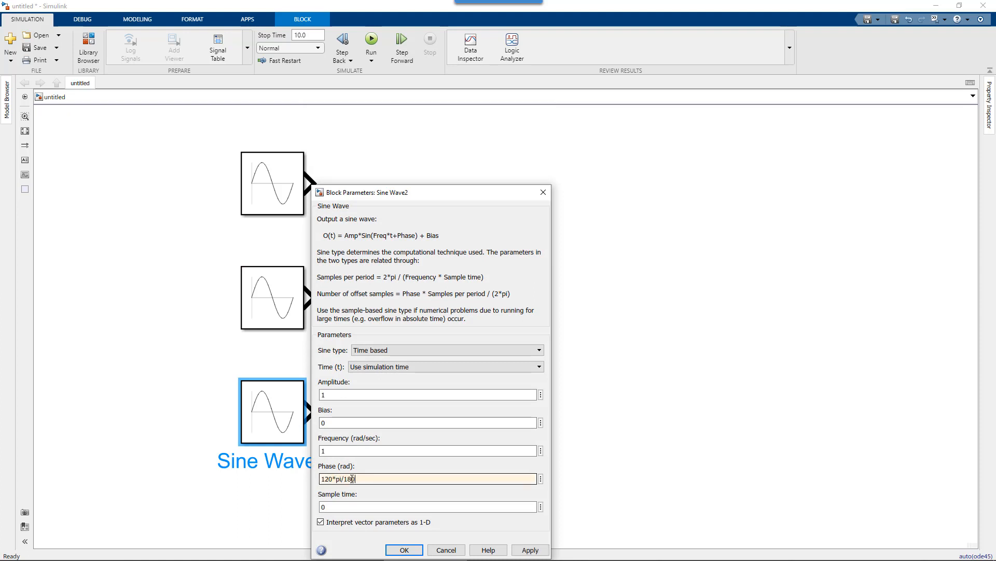
key("Return")
- Insert a Scope block beside the Sine Wave blocks and connect all three sine outputs to it
double_click(485, 275)
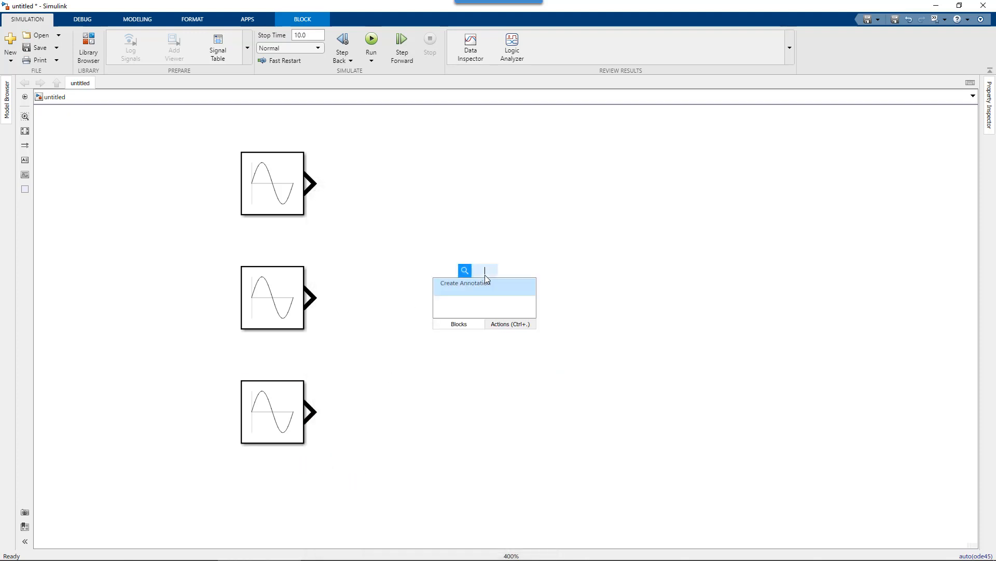
type("scope")
key("Return")
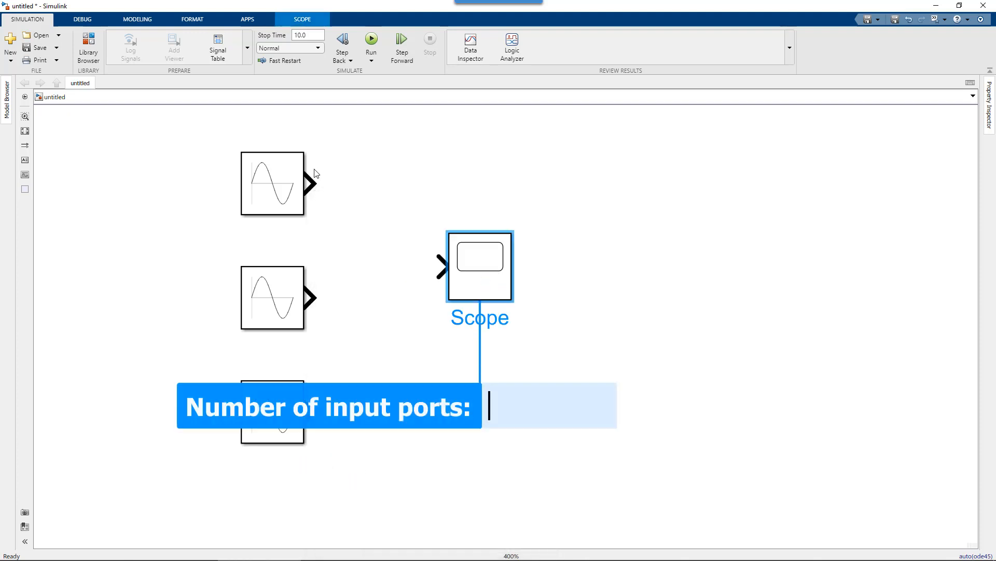
key("Return")
left_click_drag(309, 297, 445, 284)
left_click_drag(311, 413, 432, 305)
- Run the simulation and view the three separately wired sine signals in the Scope
left_click(371, 38)
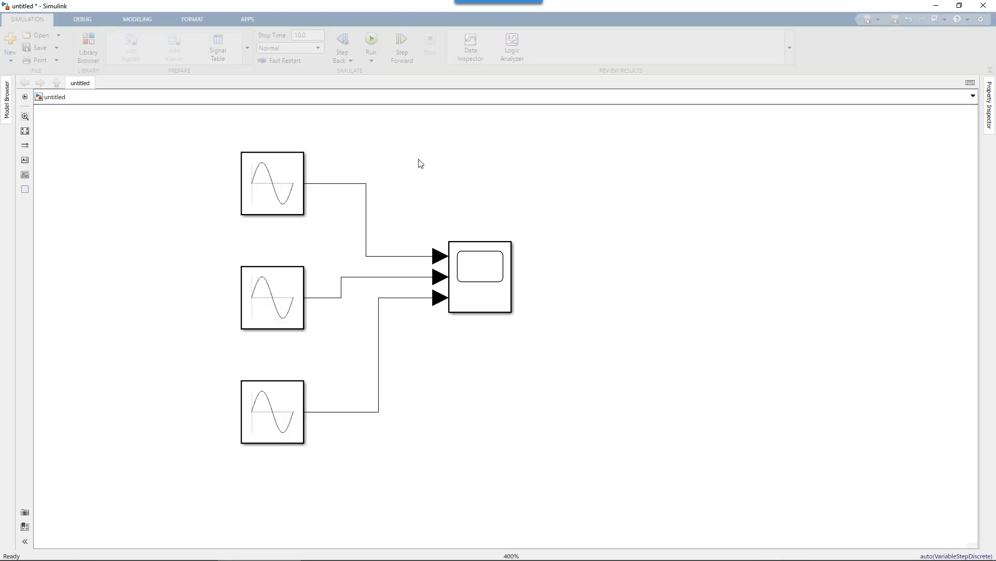
left_click(471, 275)
double_click(471, 274)
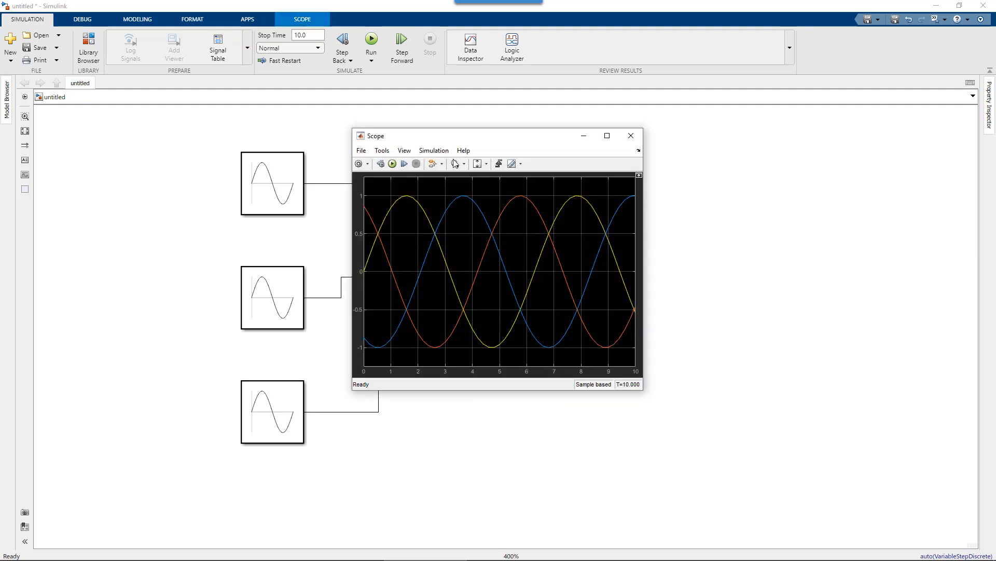
left_click(640, 136)
- Delete the Scope block but keep its signal lines, and insert a Mux block with 3 inputs
left_click_drag(498, 278, 621, 298)
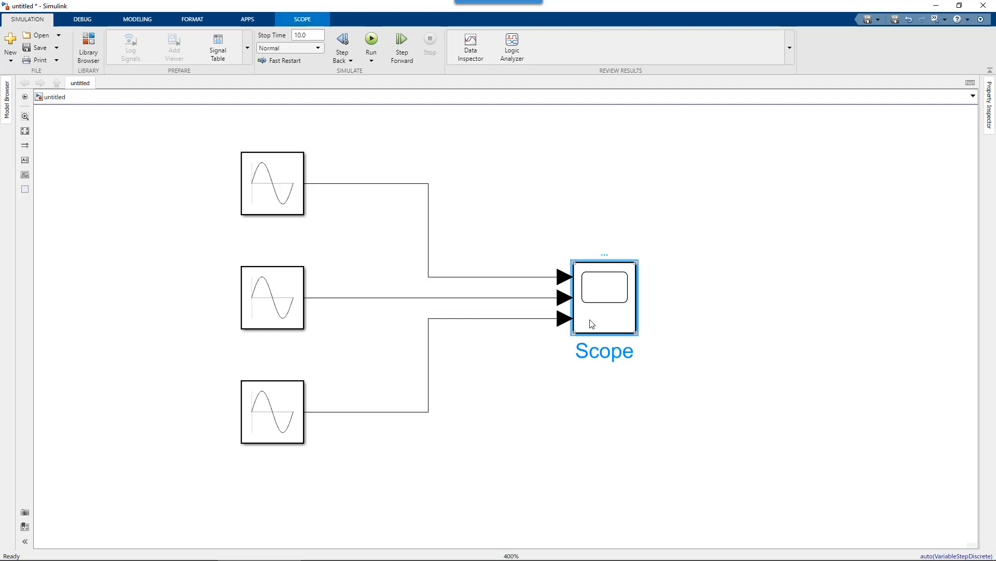
key("Delete")
double_click(578, 385)
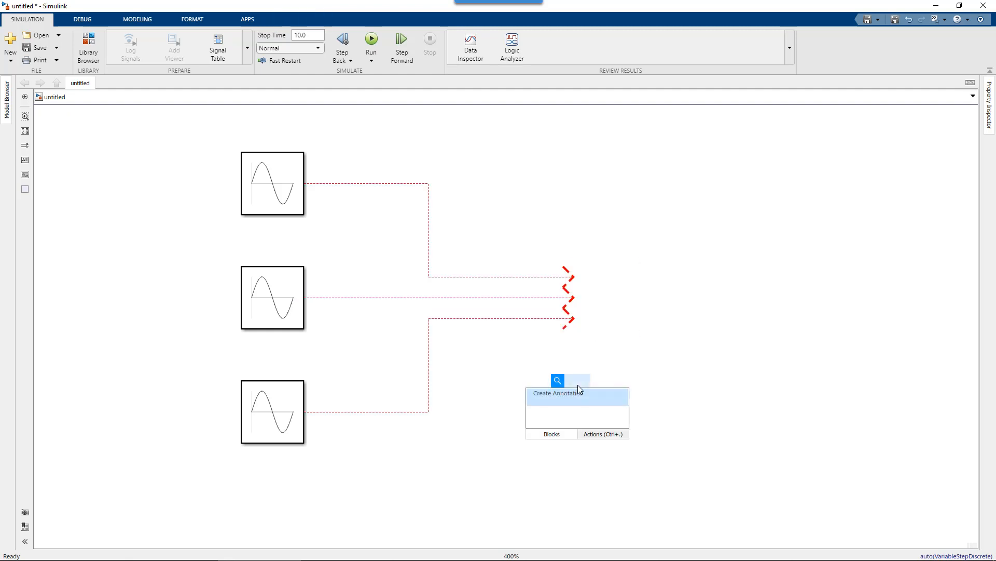
type("mux")
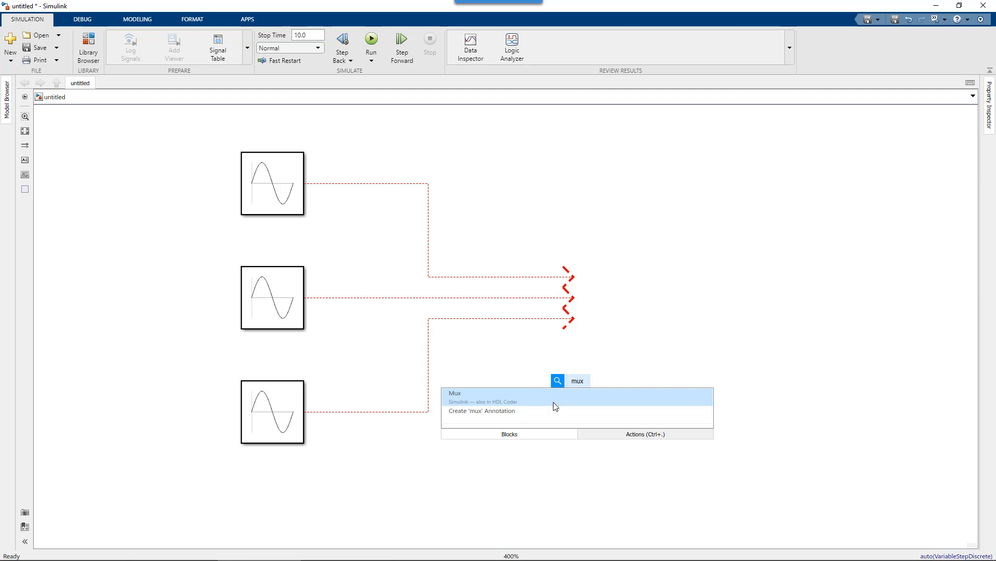
left_click(555, 405)
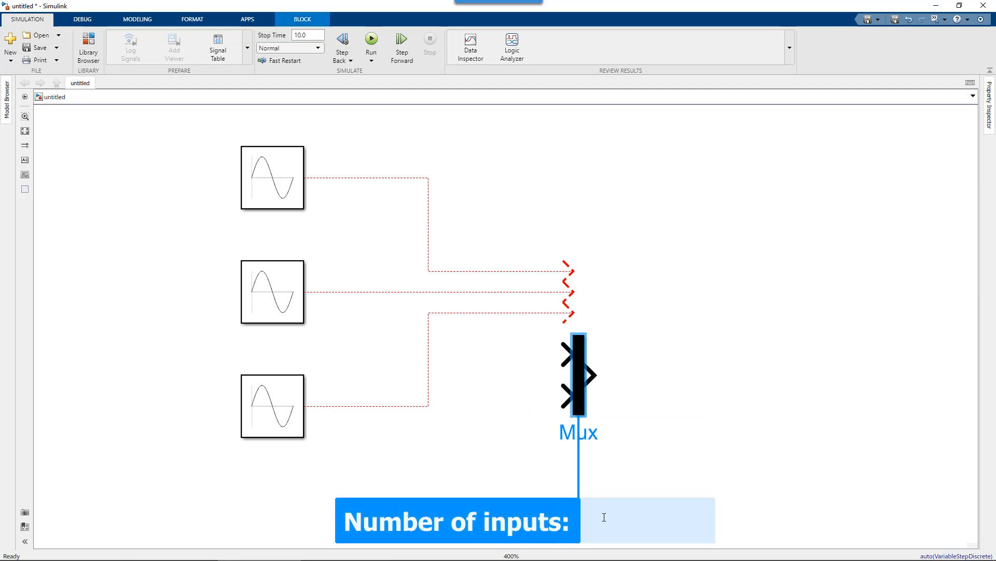
type("3")
key("Return")
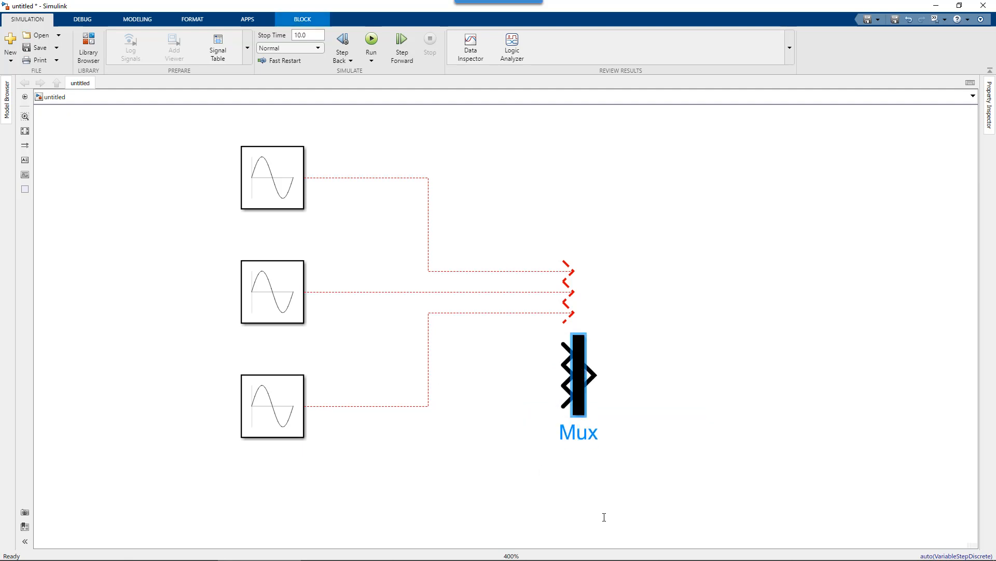
- Review the Mux block's parameters without changing them and attach its inputs to the three loose sine lines
double_click(582, 393)
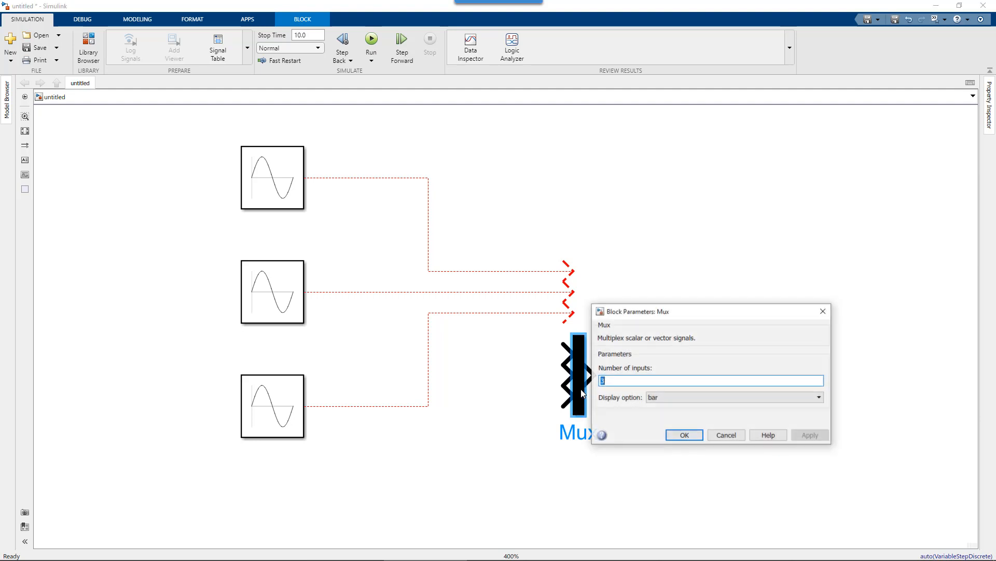
left_click(681, 436)
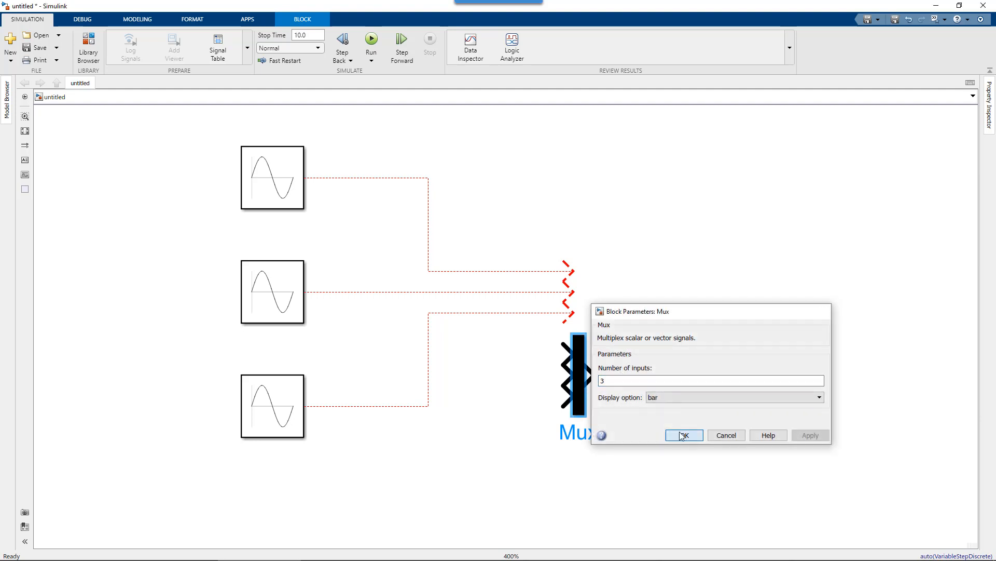
left_click_drag(584, 376, 512, 294)
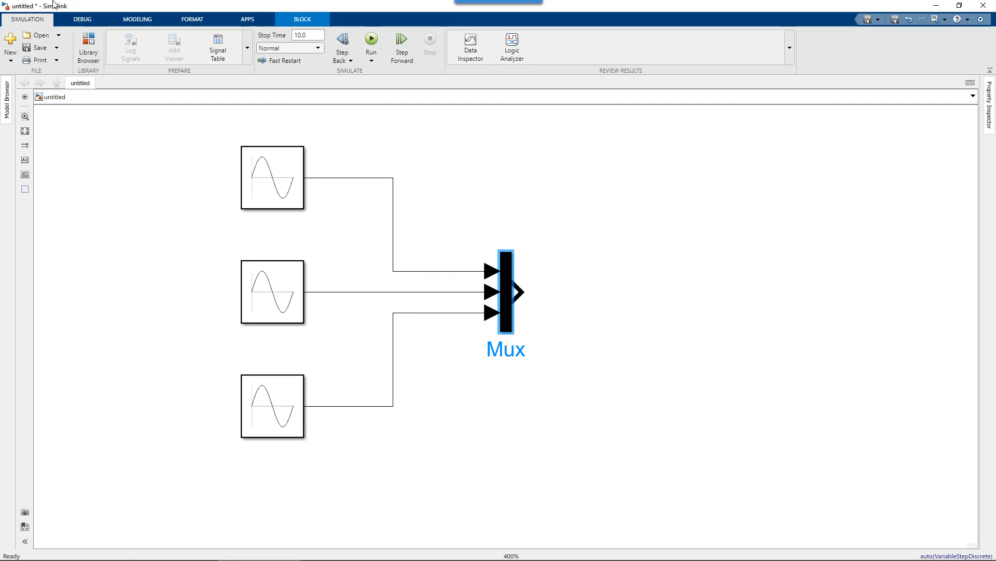
- Look through the Signal Routing blocks in the Simulink library to see where Mux is found
left_click(82, 51)
left_click_drag(160, 211, 338, 109)
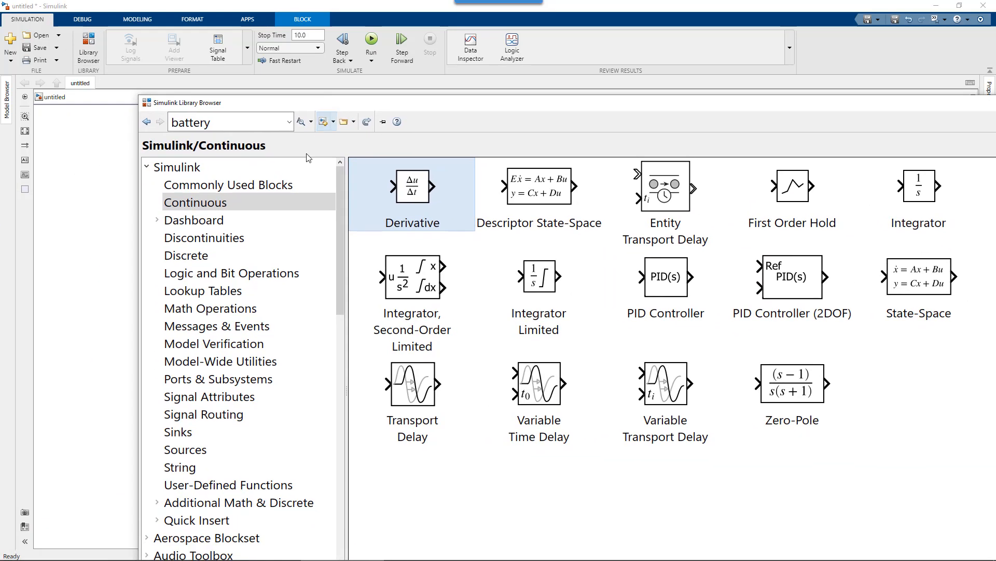
left_click(228, 419)
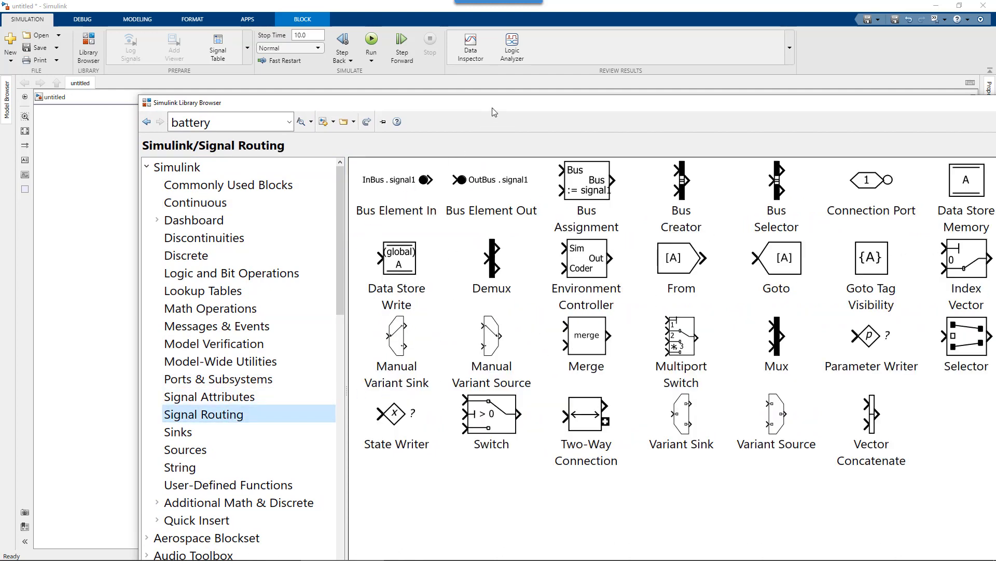
left_click_drag(494, 112, 252, 150)
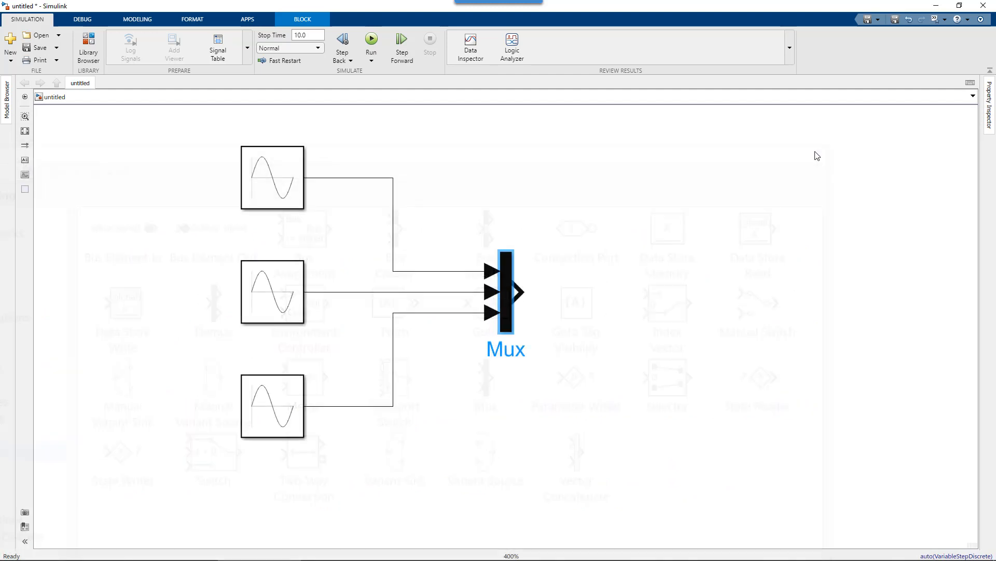
- Move the Mux closer to the Sine Wave blocks and connect its output to a new Scope block
left_click_drag(503, 297, 400, 297)
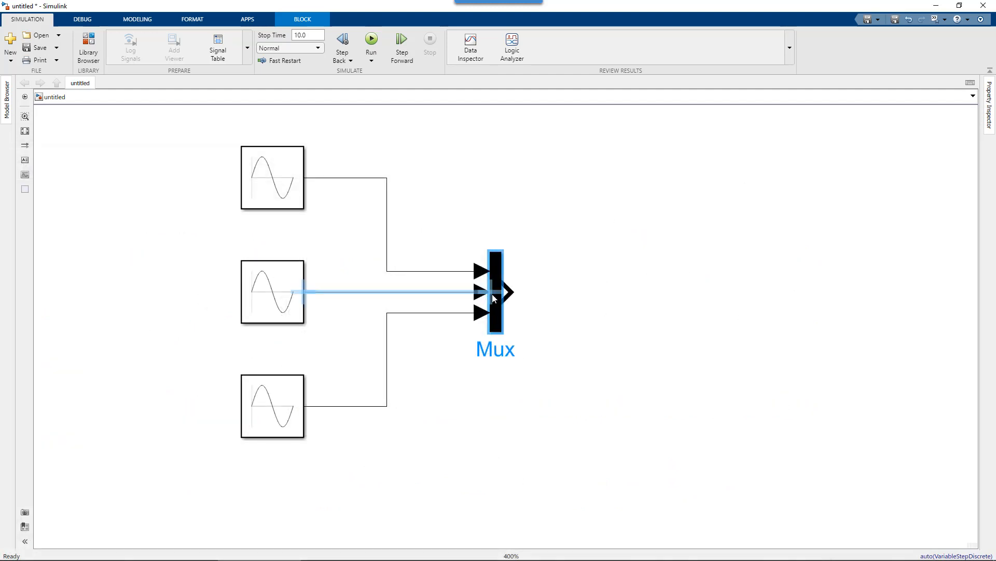
left_click(466, 302)
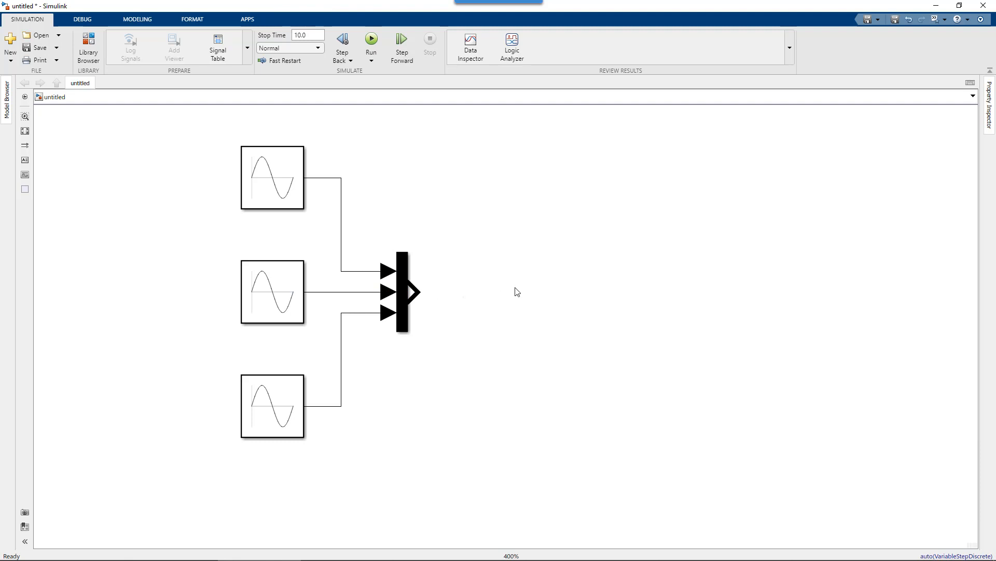
double_click(584, 301)
type("sc")
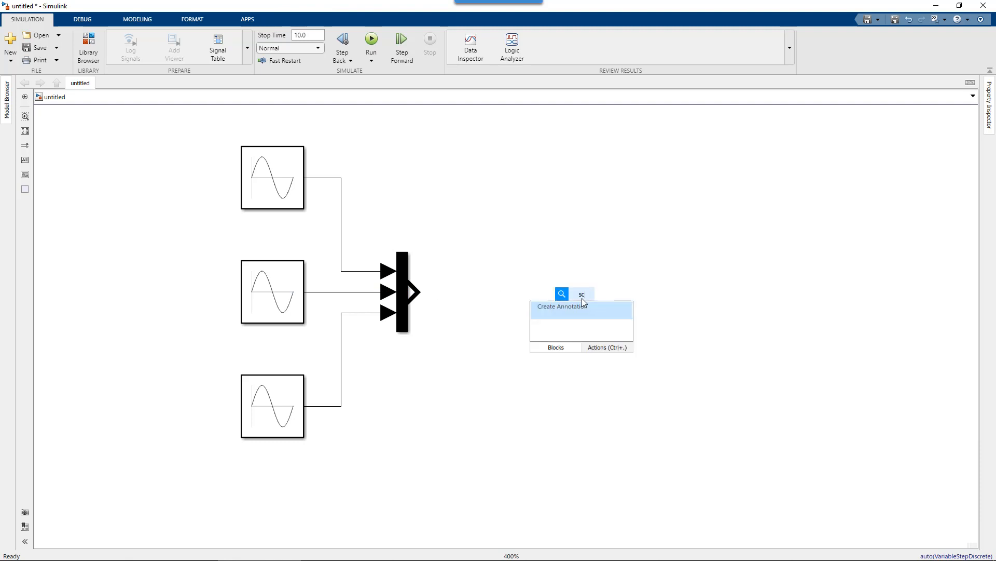
type("ope")
key("Return")
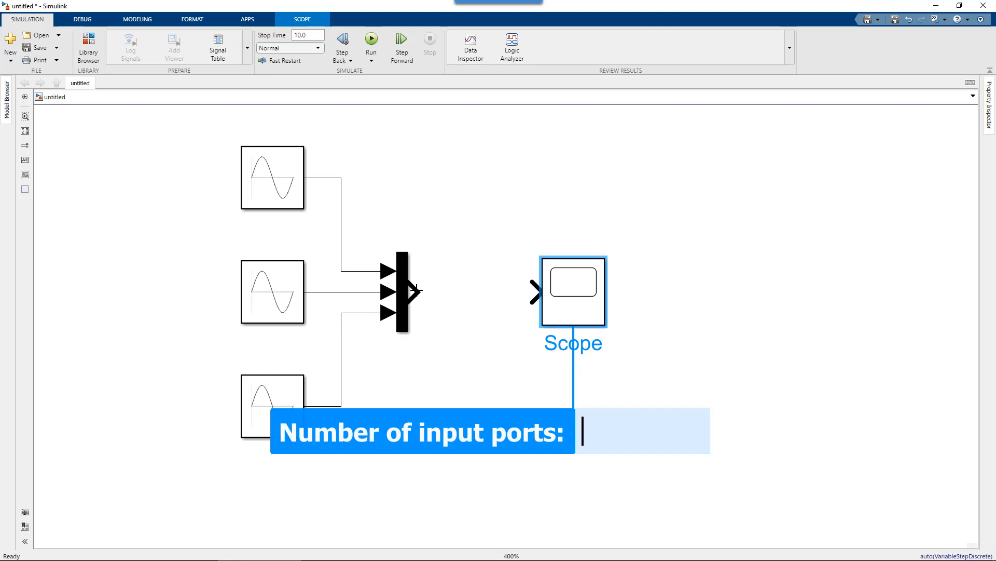
left_click_drag(415, 290, 620, 286)
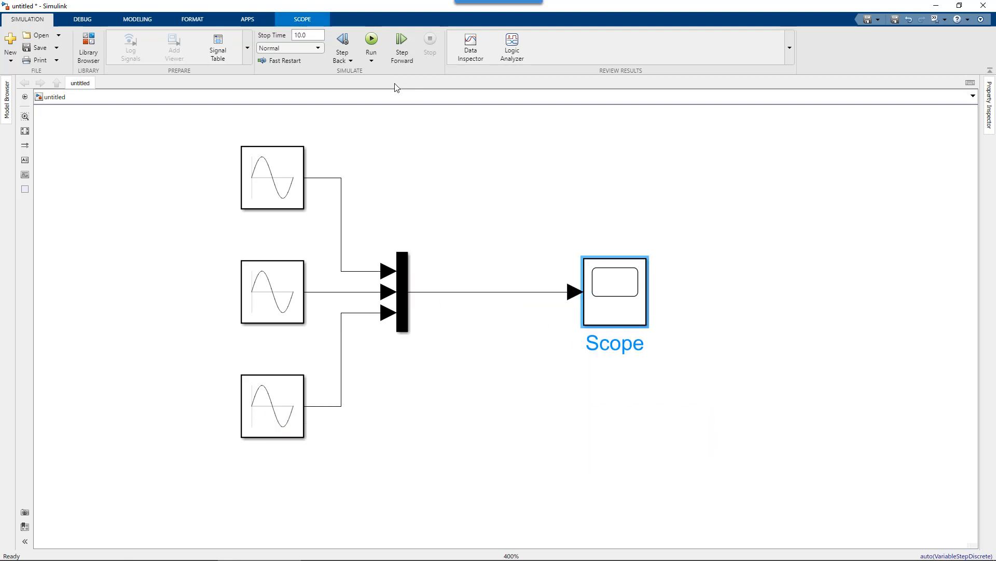
- Run the simulation and view the multiplexed sine signals in the Scope
left_click(372, 40)
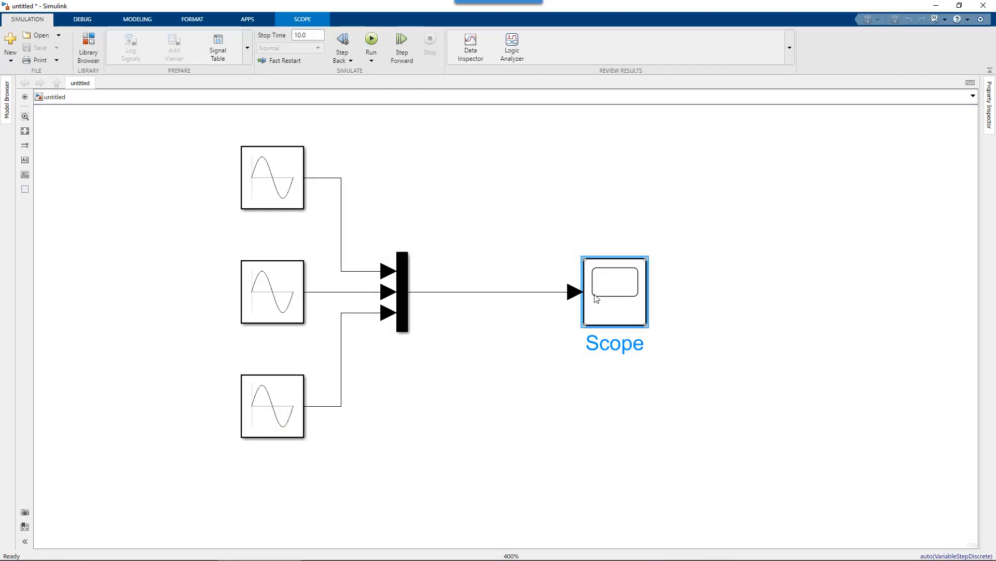
double_click(597, 298)
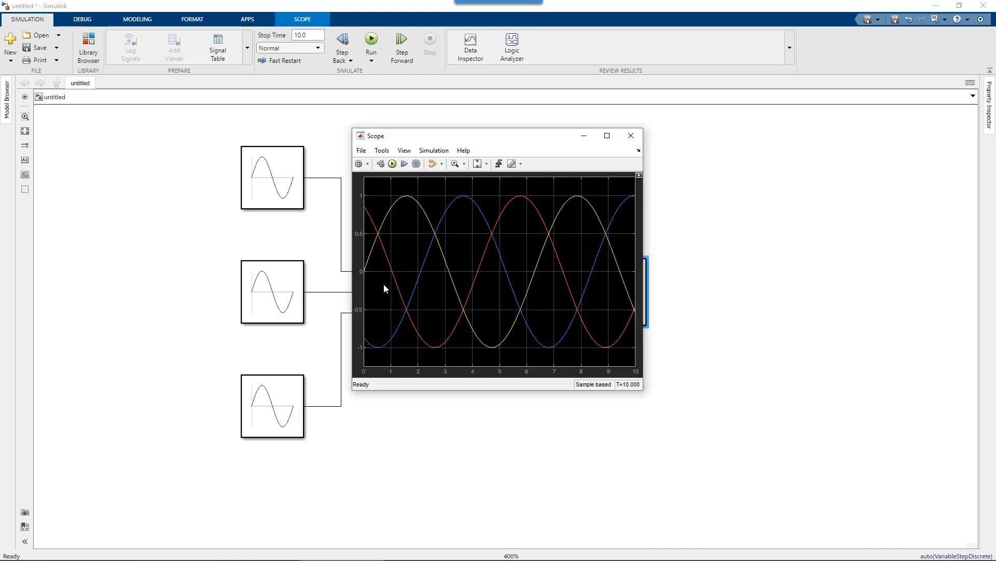
left_click(629, 138)
- Move the Scope farther from the Mux and insert a Gain block of 2 into the line between them
left_click_drag(632, 300, 725, 300)
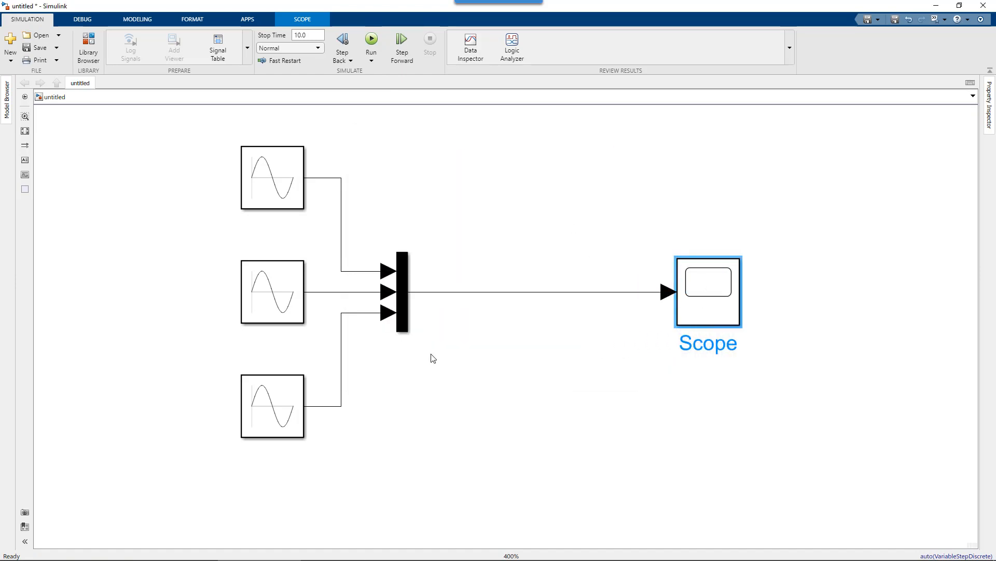
double_click(456, 402)
type("gain")
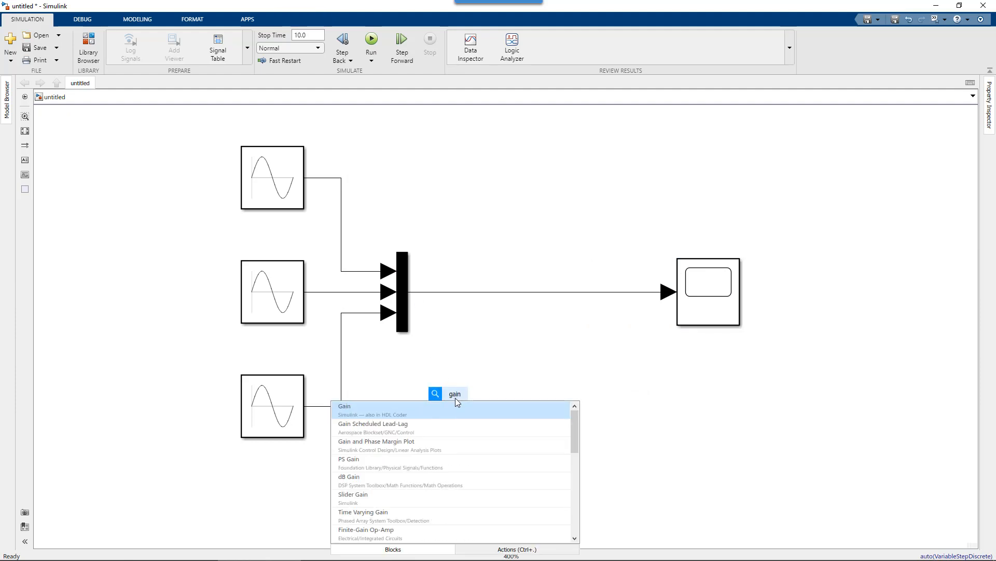
key("Return")
type("2")
key("Return")
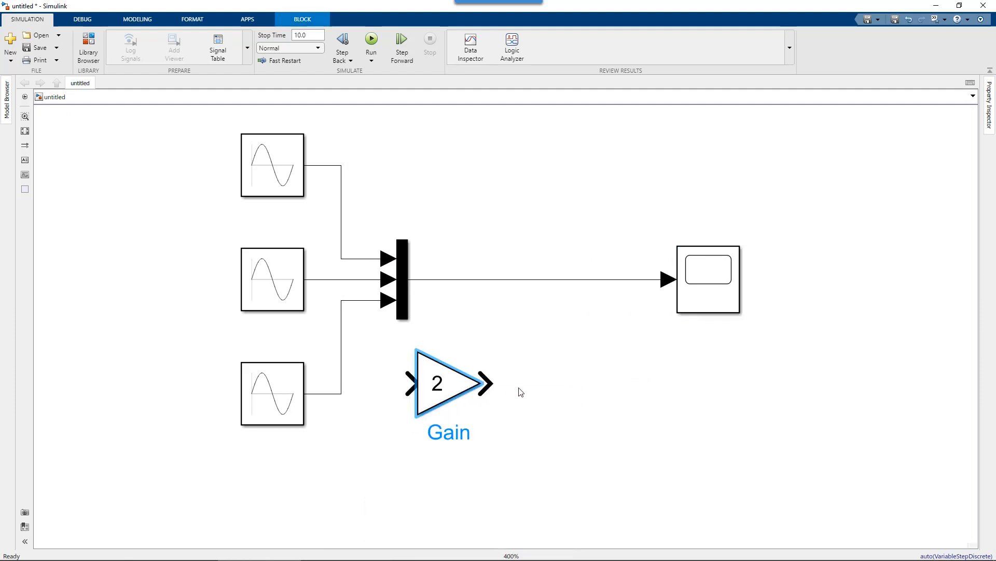
left_click_drag(454, 394, 540, 299)
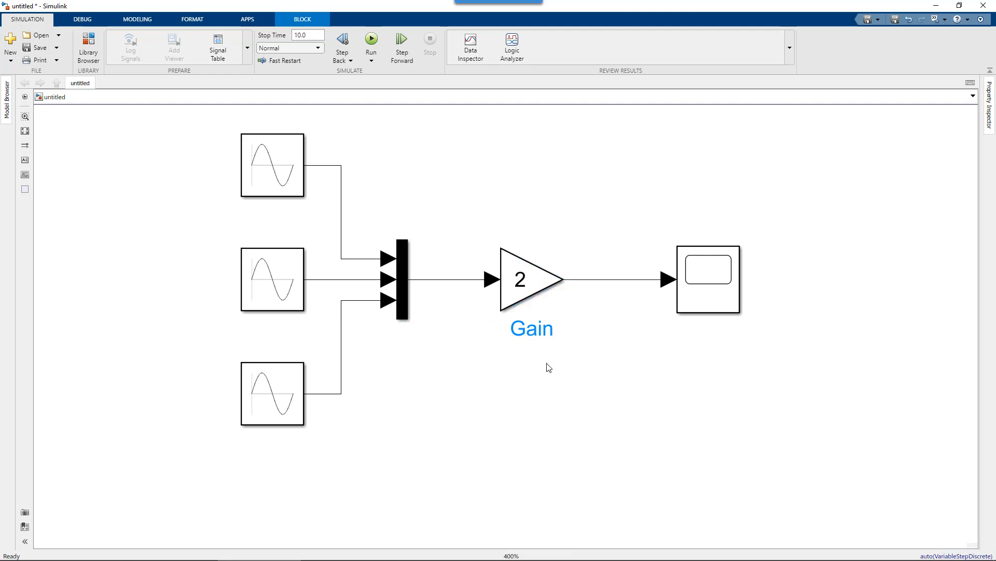
- Run the simulation and view the amplified sine signals in the Scope
left_click(371, 40)
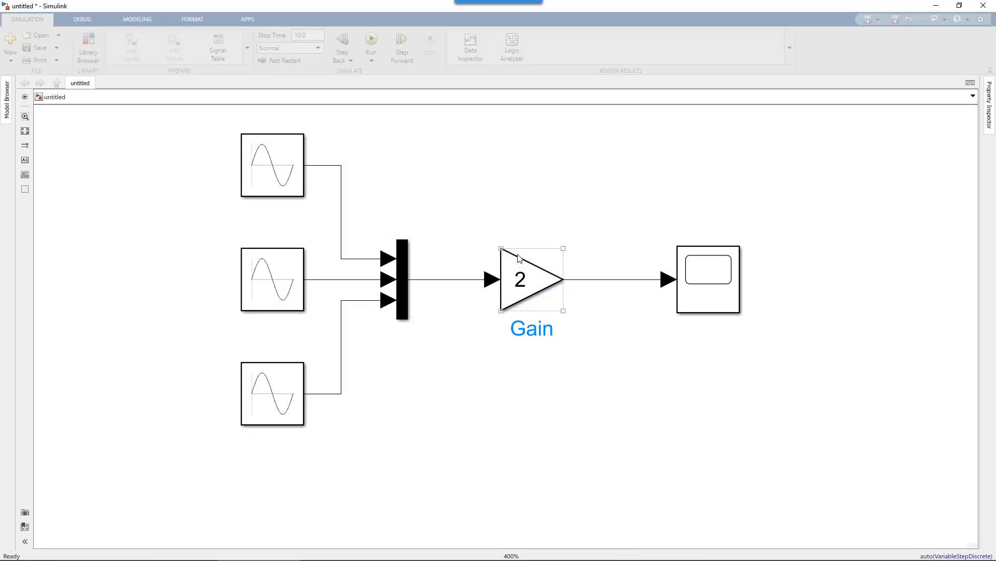
left_click(701, 273)
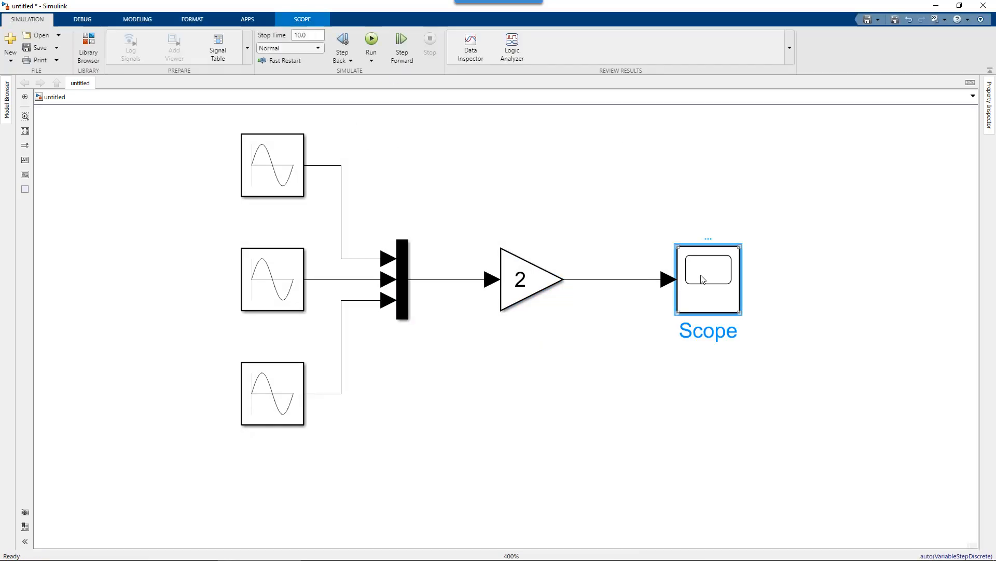
double_click(703, 279)
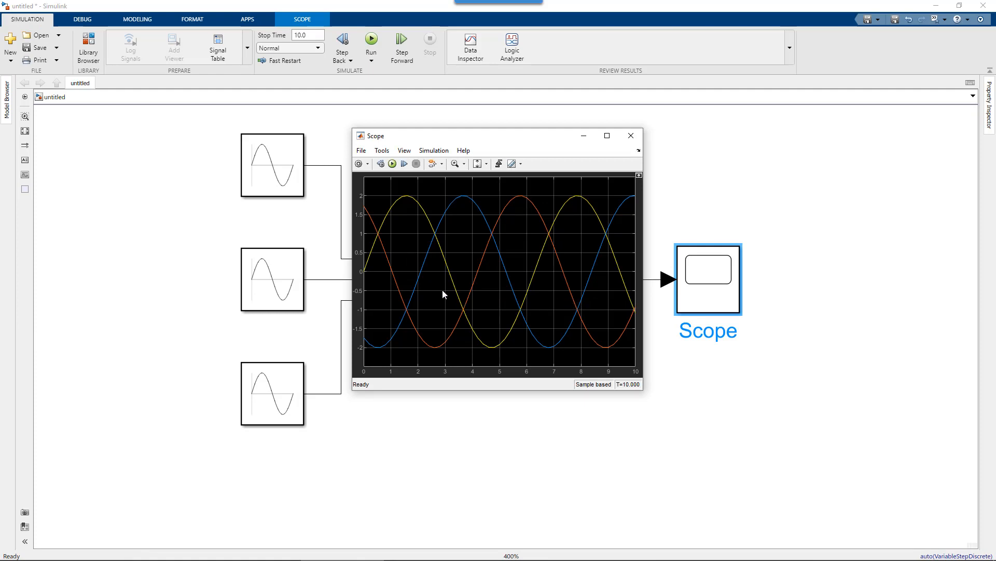
left_click(631, 136)
- Delete the Gain block and reconnect the Mux output directly to the Scope
left_click(543, 426)
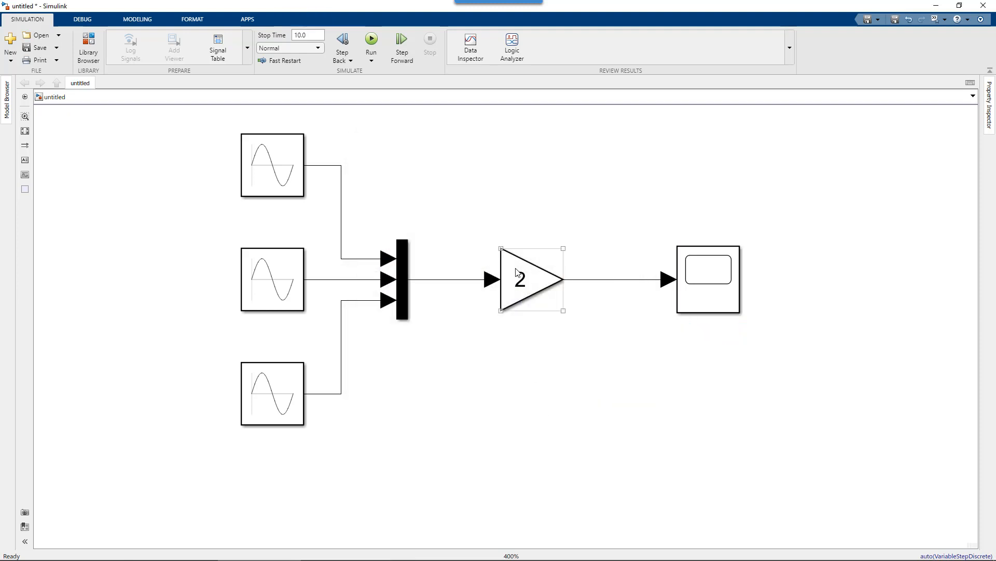
left_click(517, 273)
key("Delete")
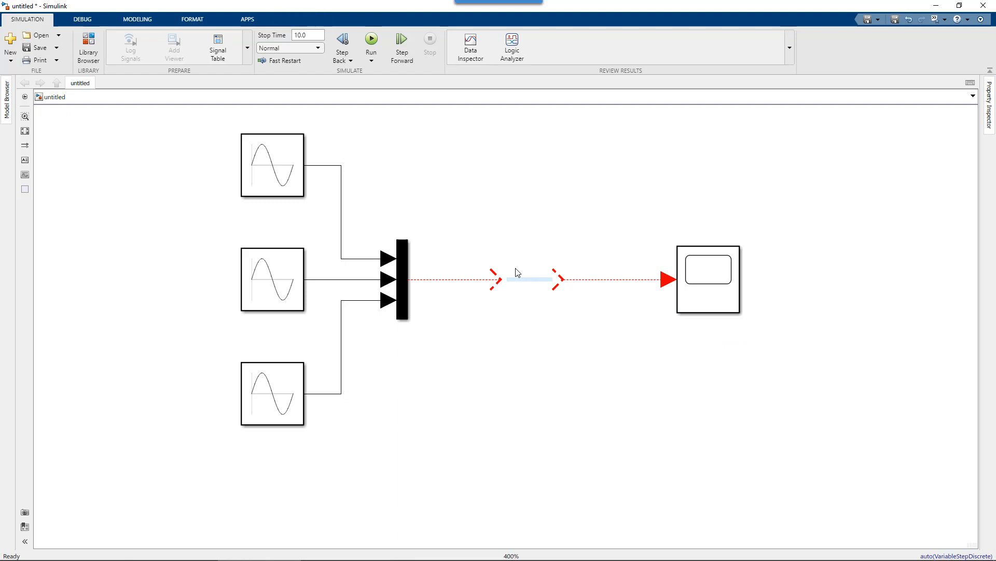
left_click(532, 280)
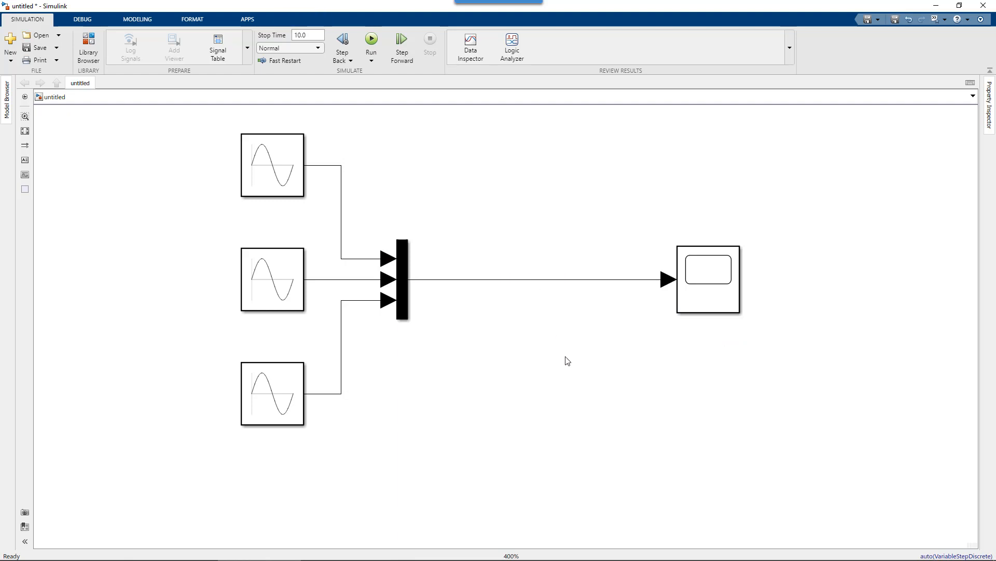
- Open the Scope's waveform display
left_click(666, 273)
double_click(665, 274)
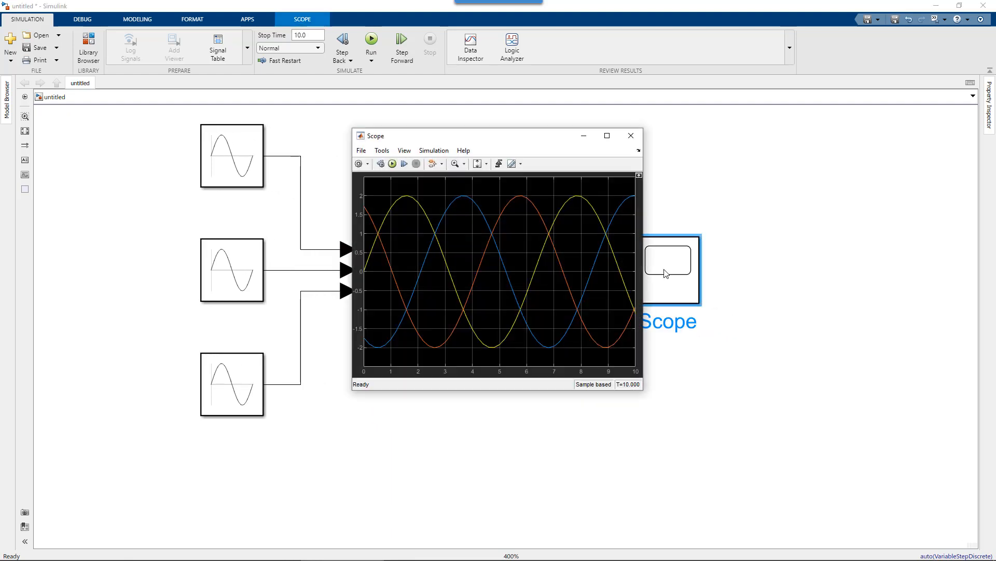
- Close the Scope display and add a Sum of Elements block from the Math Operations library below the line between Mux and Scope
left_click(631, 135)
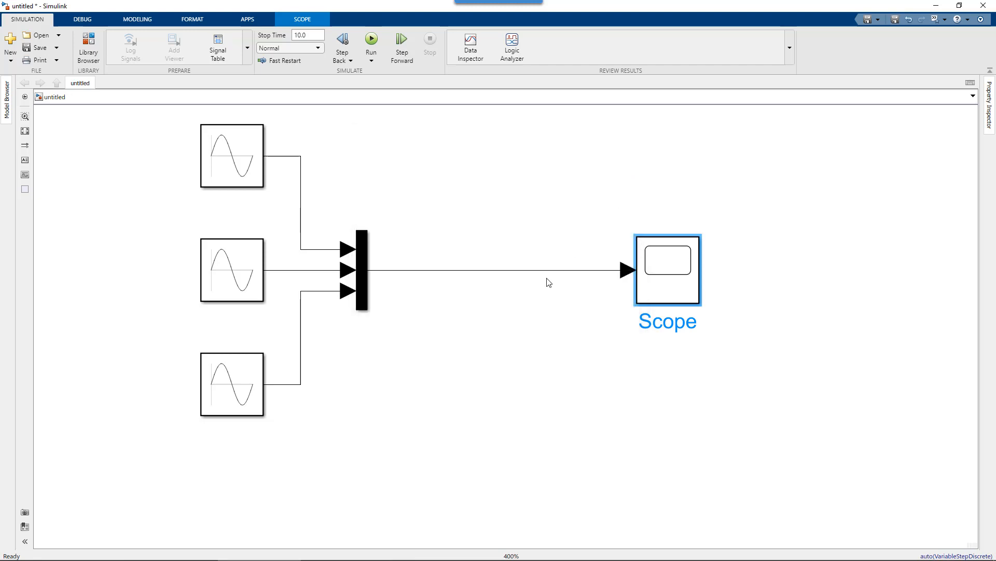
left_click(83, 49)
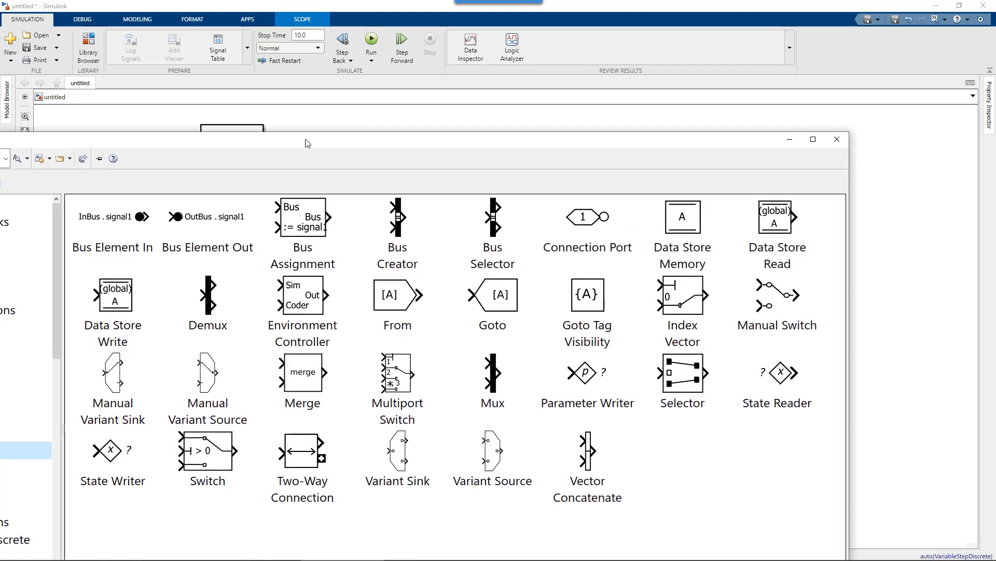
left_click_drag(304, 140, 418, 53)
left_click(181, 324)
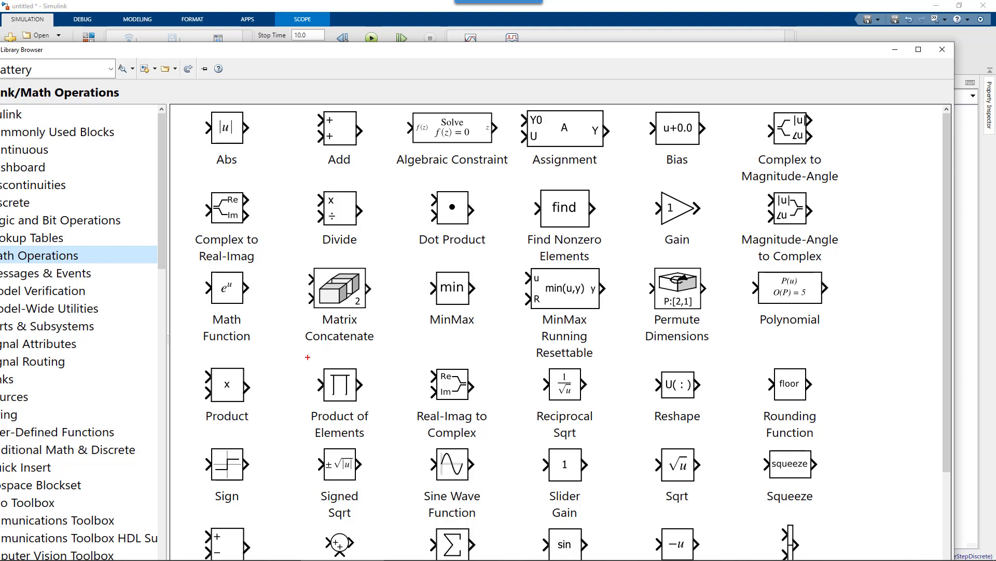
left_click_drag(343, 401, 384, 443)
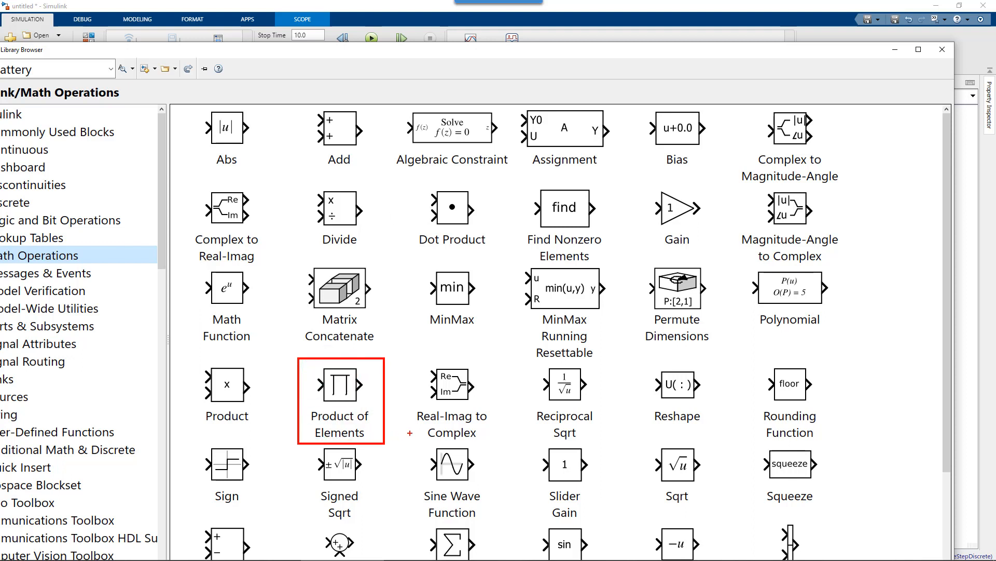
left_click_drag(427, 524, 496, 559)
key("Escape")
scroll(482, 344, "down", 3)
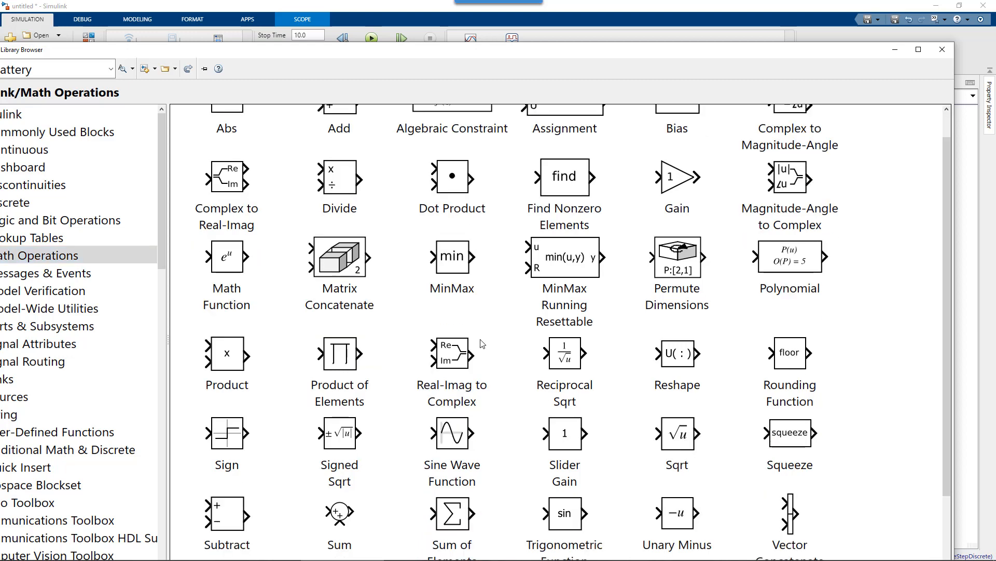
left_click_drag(454, 450, 968, 314)
left_click_drag(845, 307, 375, 359)
left_click_drag(444, 326, 510, 318)
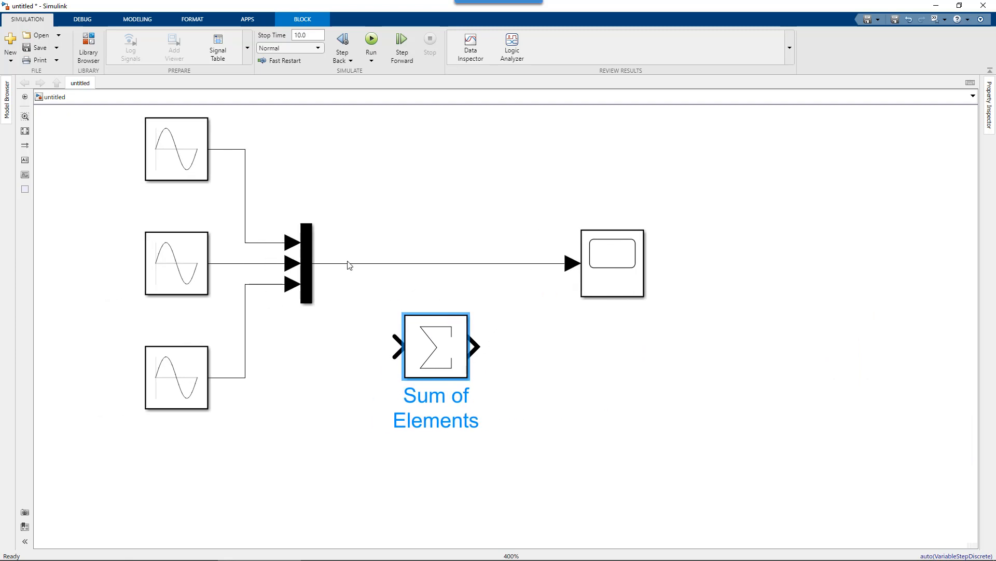
left_click(391, 296)
left_click_drag(436, 346, 433, 311)
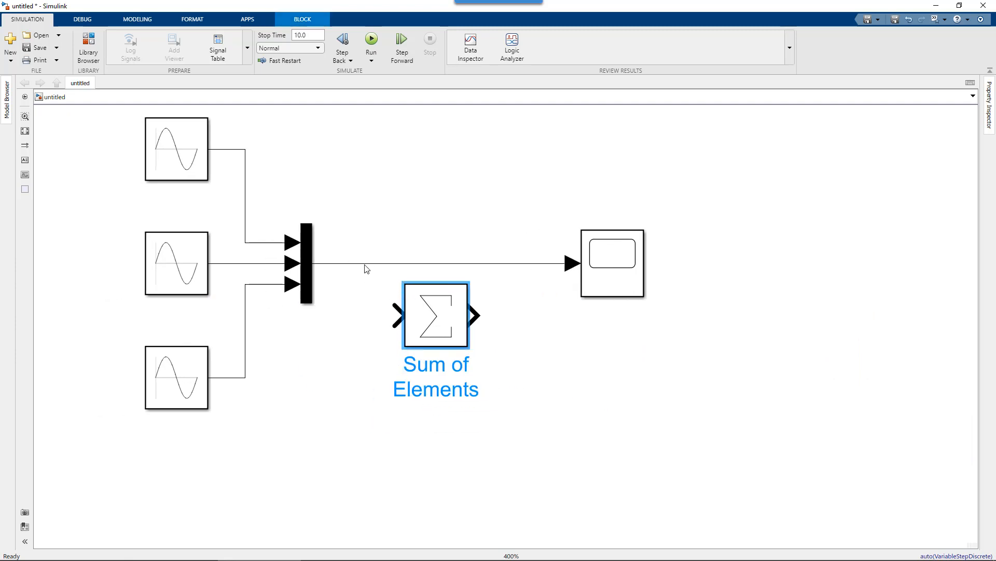
- Branch the Mux output into the Sum of Elements block, wire its output to a second Scope input, and move the Scope farther away
left_click_drag(364, 263, 397, 315)
left_click_drag(471, 318, 580, 280)
mouse_move(635, 259)
left_mouse_down()
mouse_move(665, 252)
mouse_move(685, 293)
mouse_move(734, 287)
left_mouse_up()
- Name the direct Mux-to-Scope signal "Phases ABC" and shift its label along the line, clear of the Sum of Elements block
double_click(615, 266)
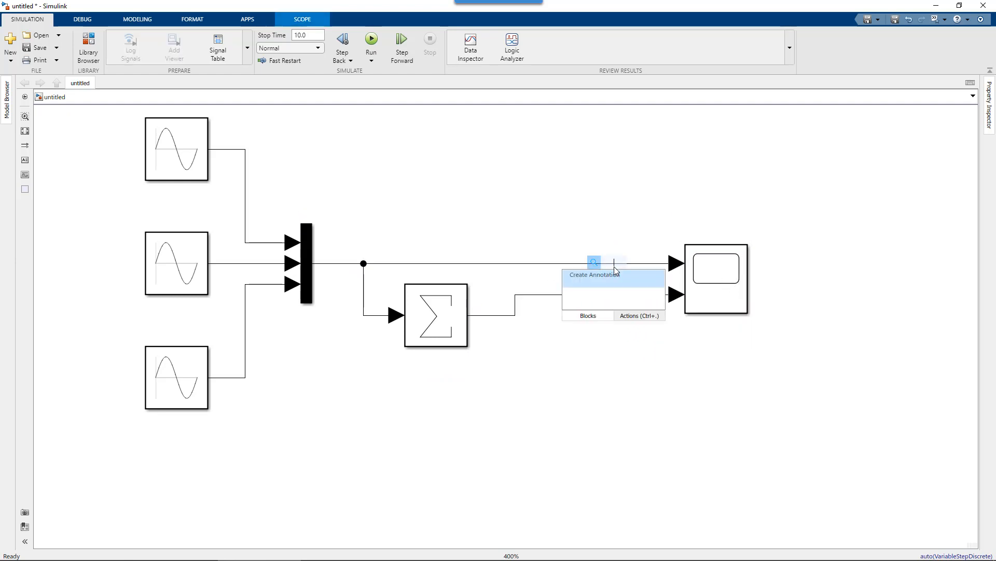
double_click(538, 264)
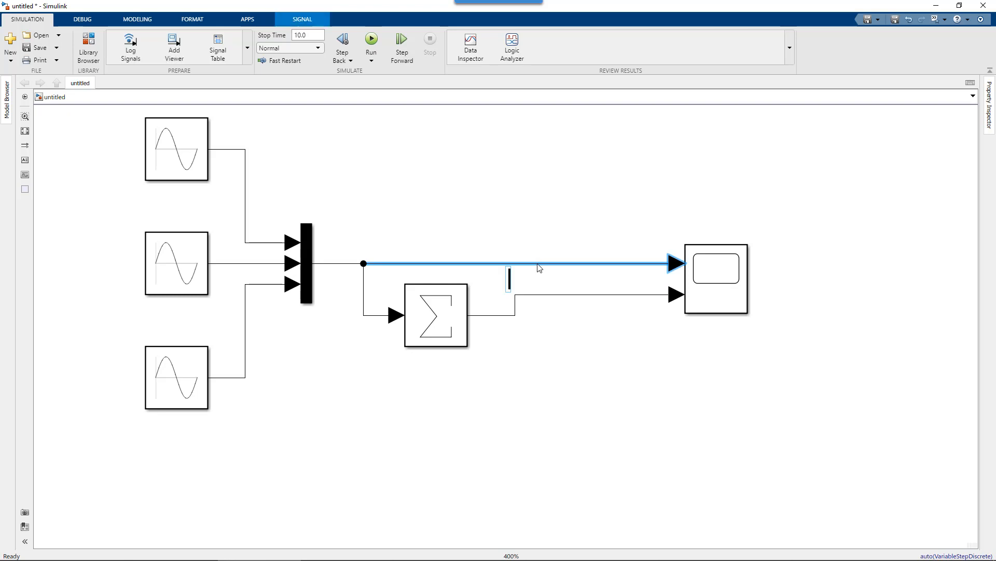
type("Phases ABC")
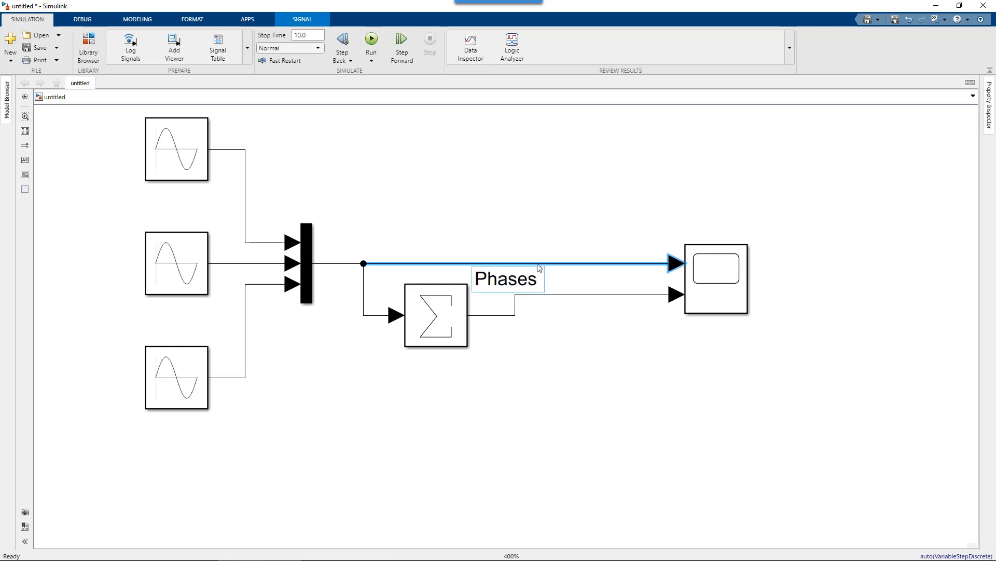
left_click(524, 245)
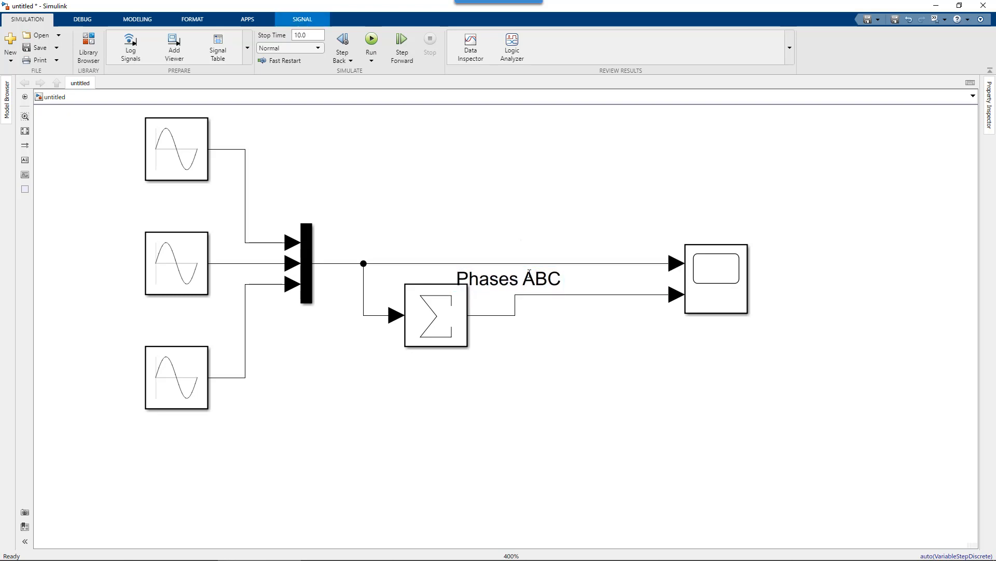
left_click_drag(488, 281, 579, 283)
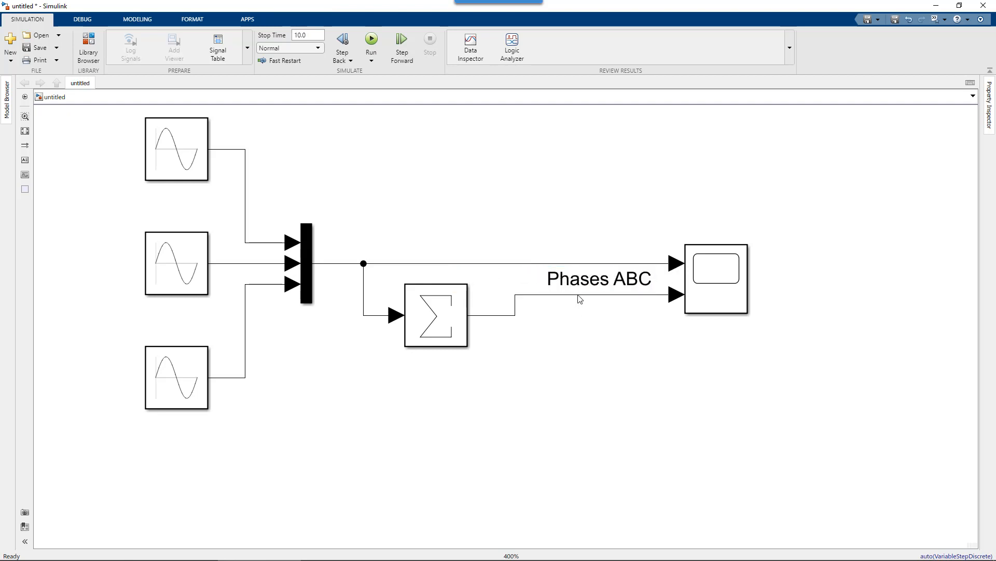
- Name the signal from the Sum of Elements block to the Scope "Sum of Phases"
left_click(579, 296)
double_click(579, 300)
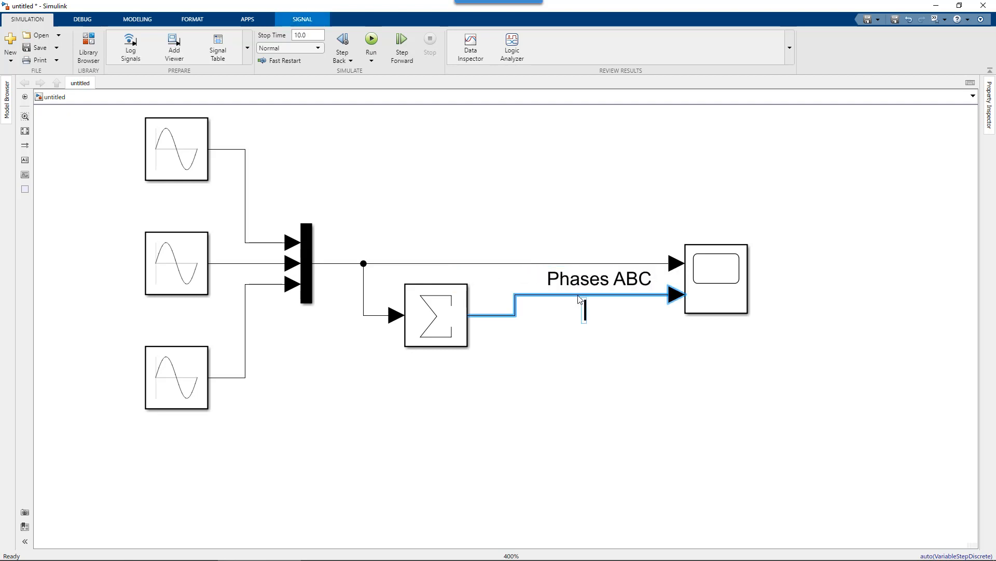
type("Sum of ")
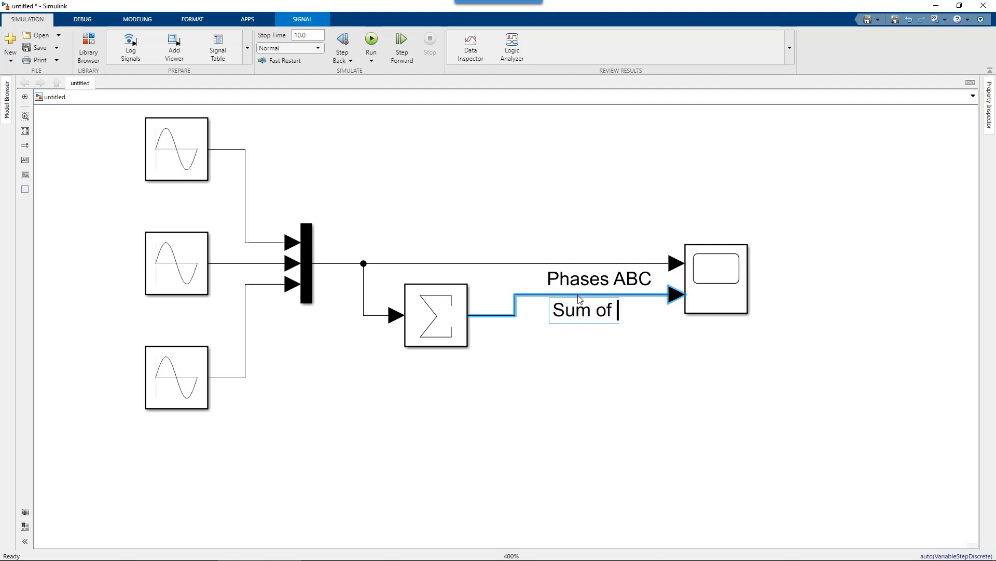
type("Phases")
left_click(627, 428)
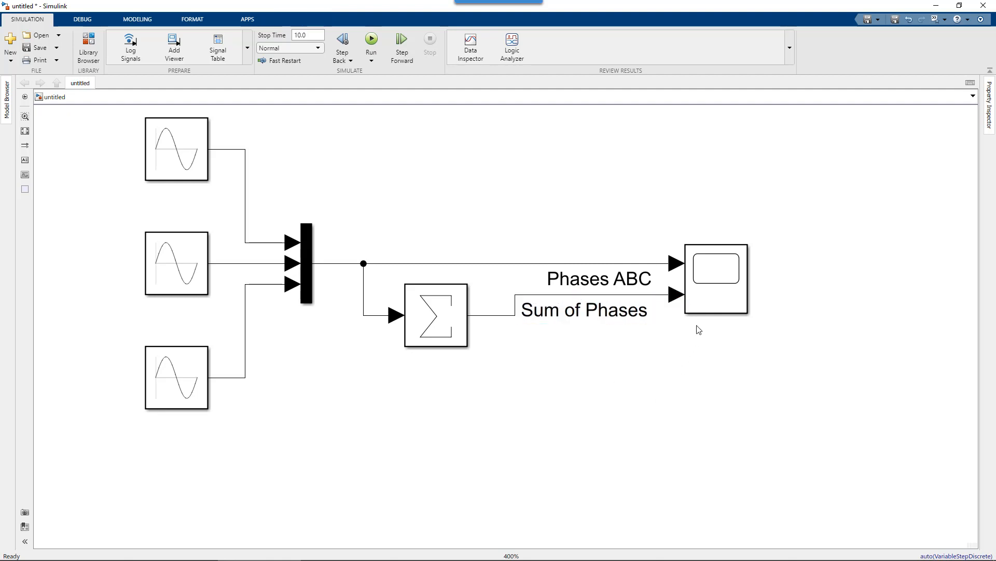
- Run the simulation and examine the three phases and their sum in the enlarged Scope display
left_click(371, 40)
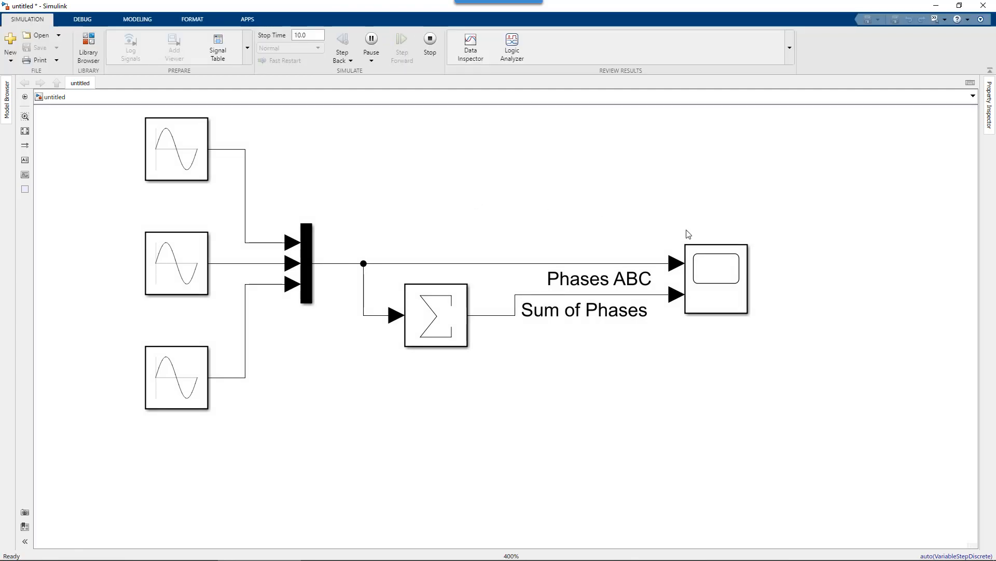
left_click(702, 272)
double_click(702, 272)
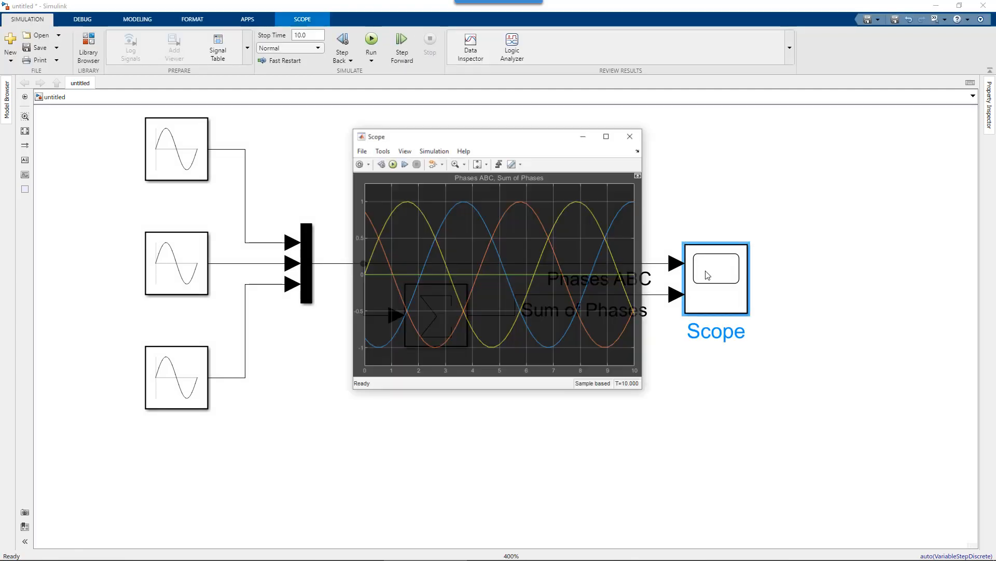
left_click(608, 135)
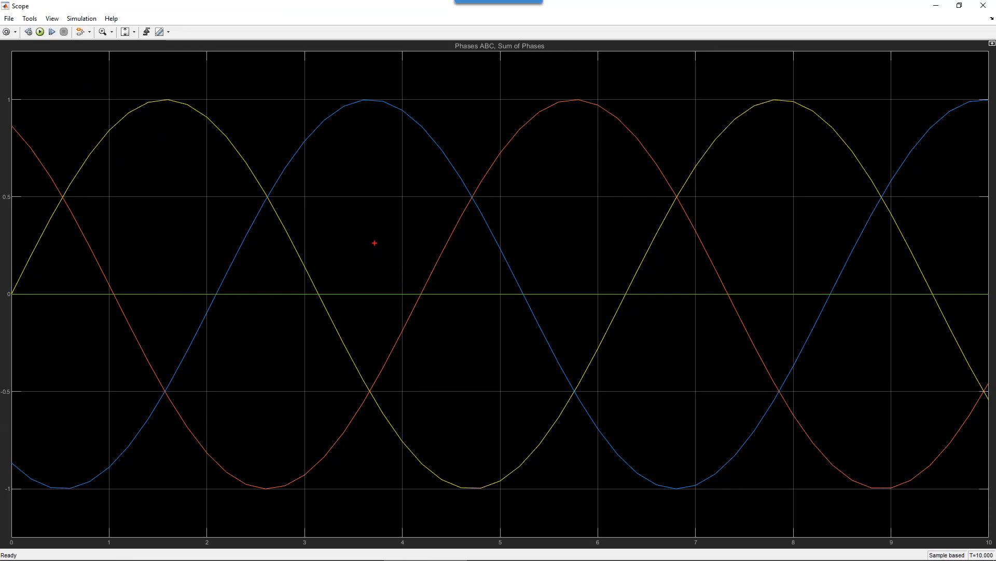
left_click_drag(376, 245, 373, 281)
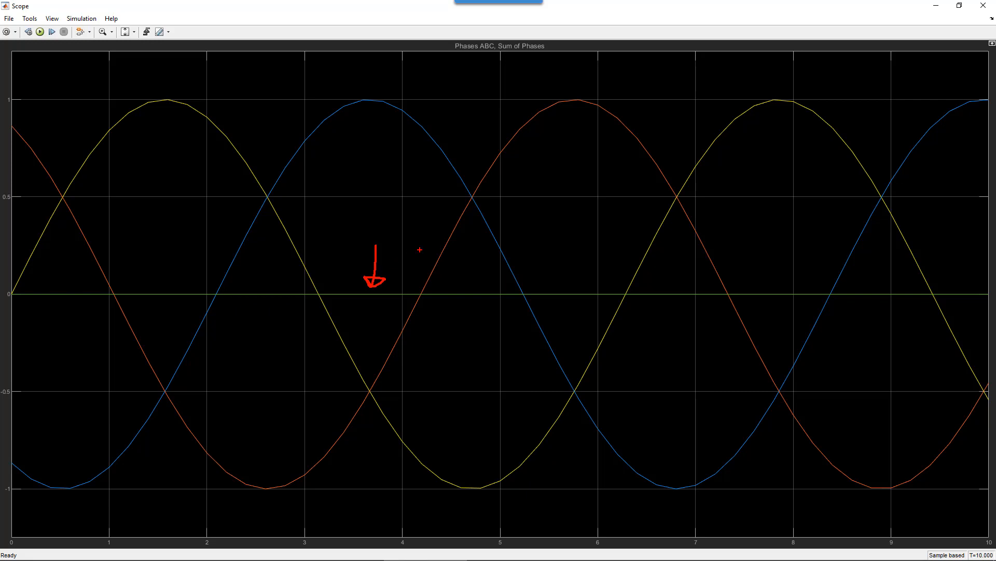
key("e")
left_click(934, 6)
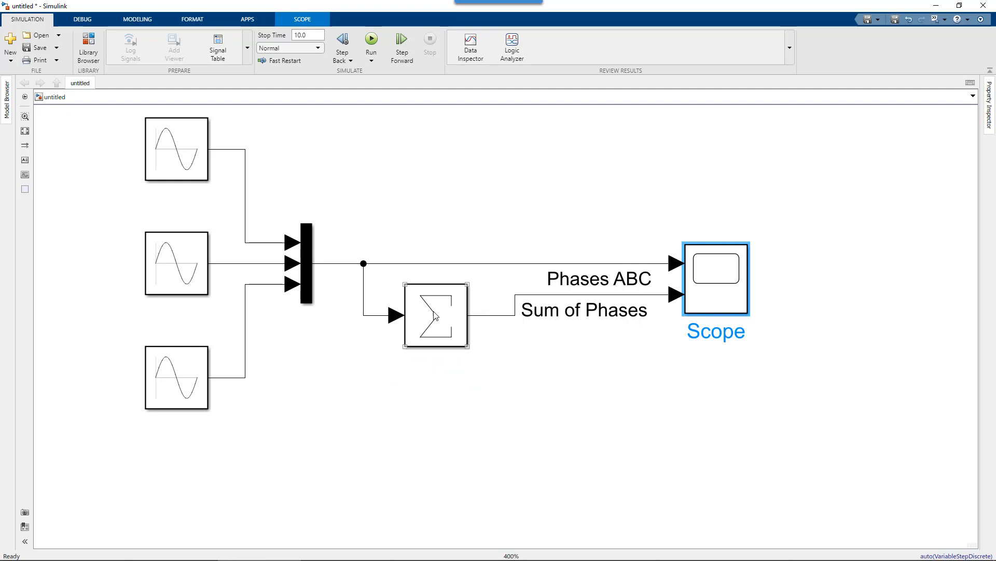
- Shift the Sum of Elements block toward the Scope, place a copy below it, and add a Square block beside the copy
left_click_drag(447, 318, 479, 318)
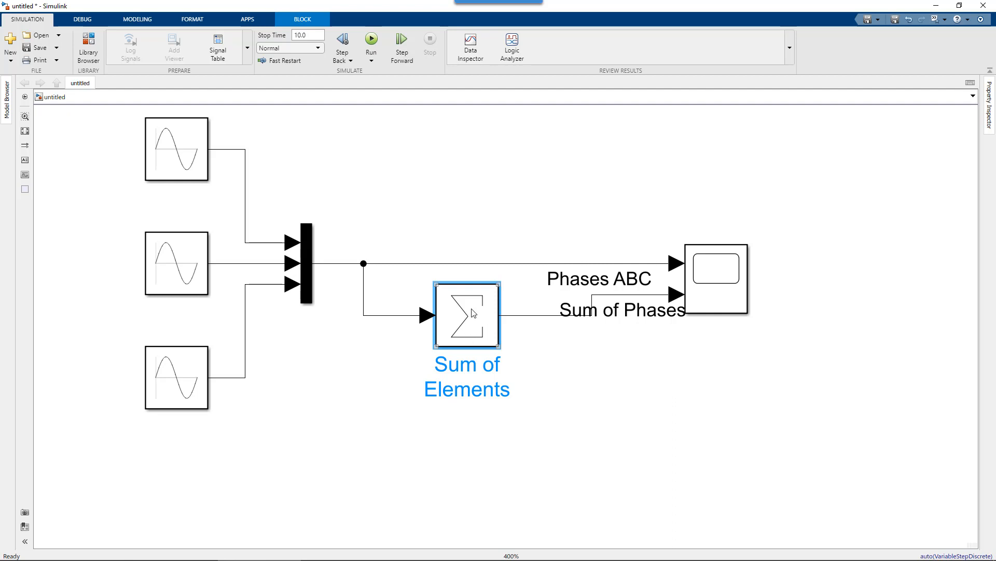
left_click_drag(472, 311, 590, 395)
double_click(408, 397)
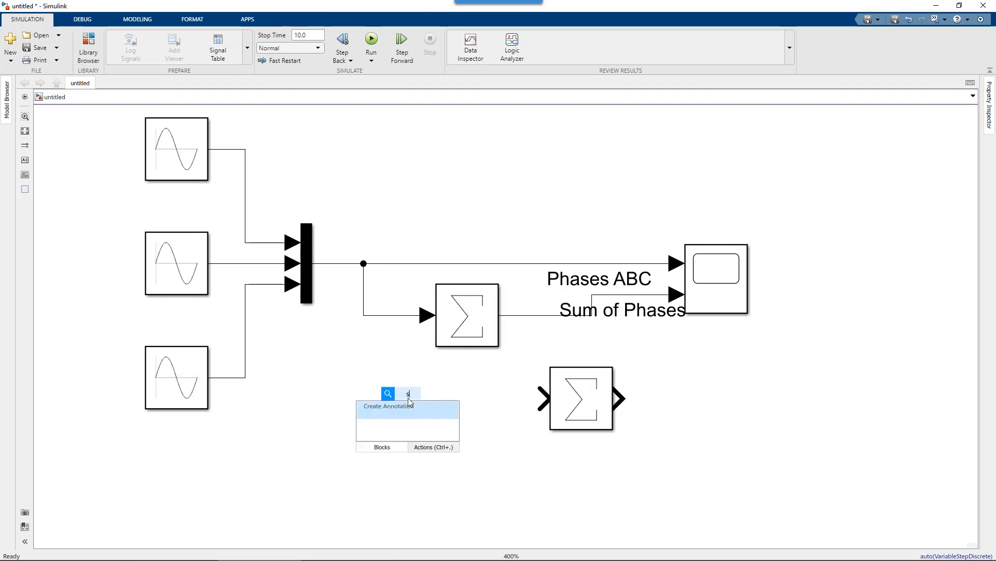
type("sqra")
key("BackSpace")
key("BackSpace")
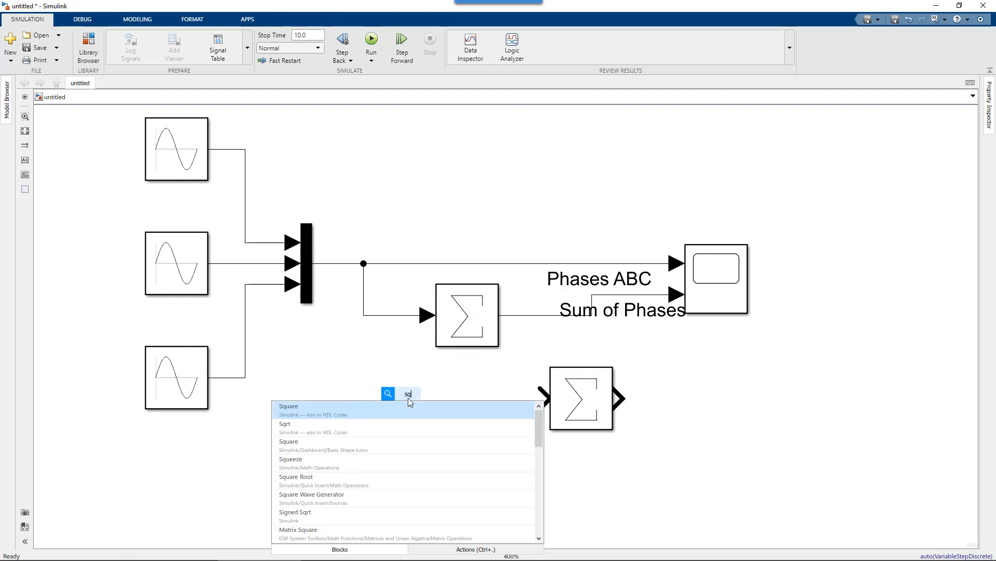
type("aure")
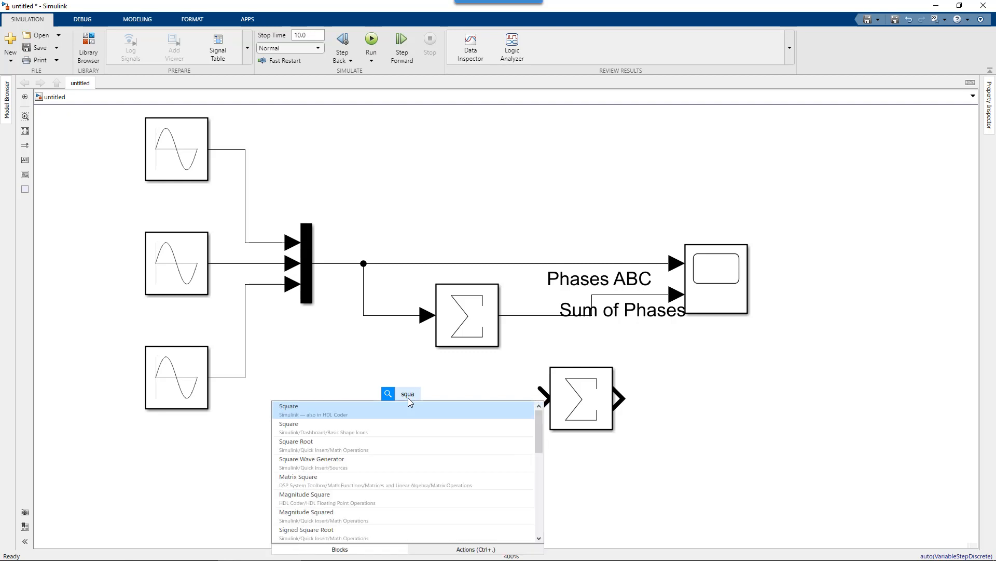
left_click(414, 410)
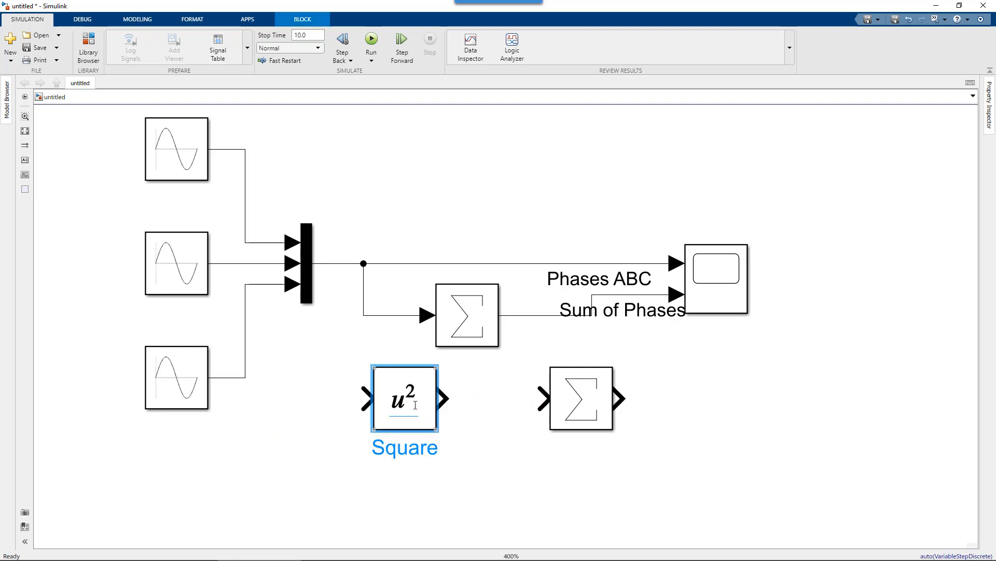
- Connect the Square block to the copied Sum of Elements block and branch the Mux output into the Square block's input
left_click_drag(414, 409, 476, 409)
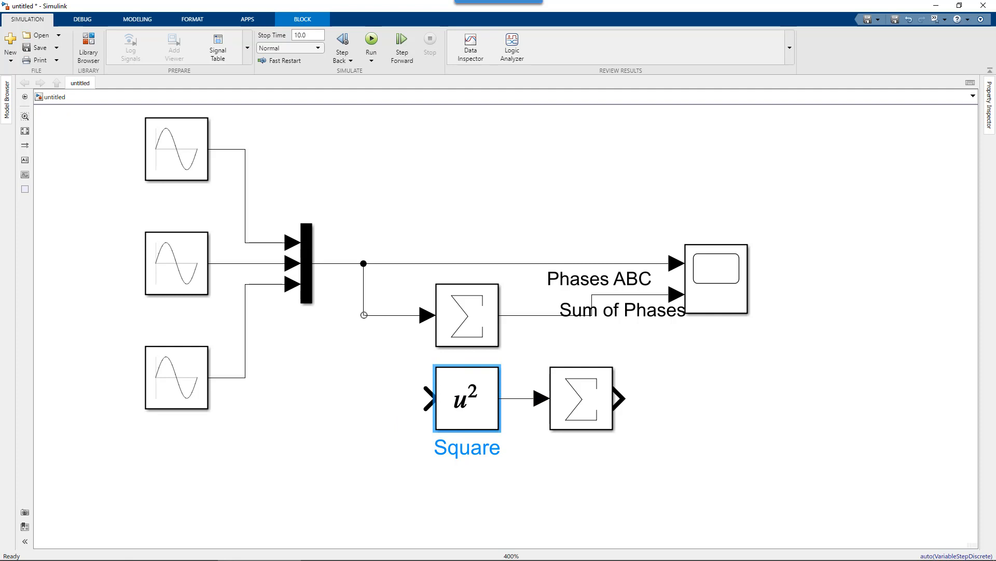
left_click_drag(364, 315, 406, 404)
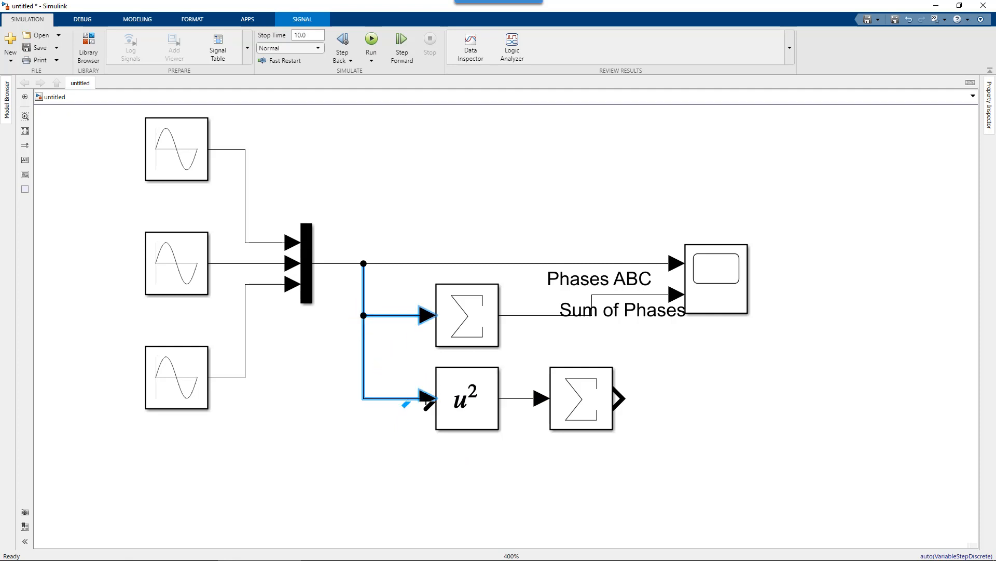
left_click(313, 368)
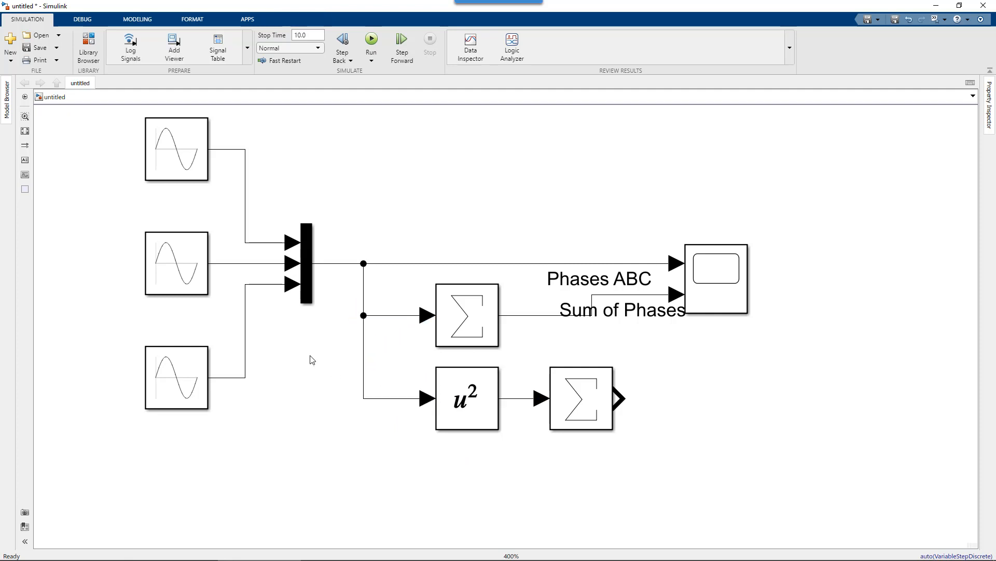
- Move the Scope farther away and connect the copied Sum of Elements block's output to it as a third input
left_click(185, 162)
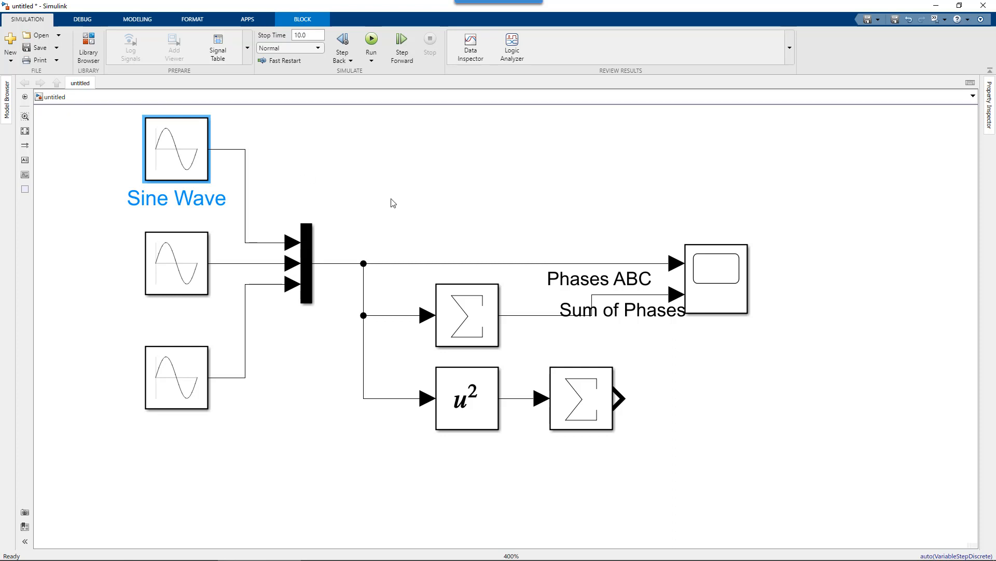
left_click_drag(708, 292, 843, 294)
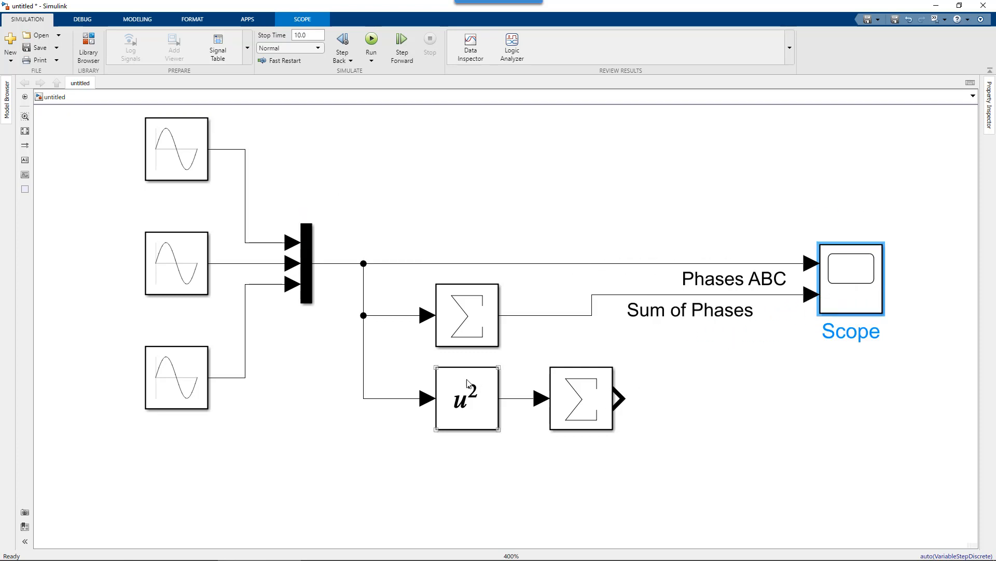
left_click(449, 384)
left_click_drag(410, 358, 647, 449)
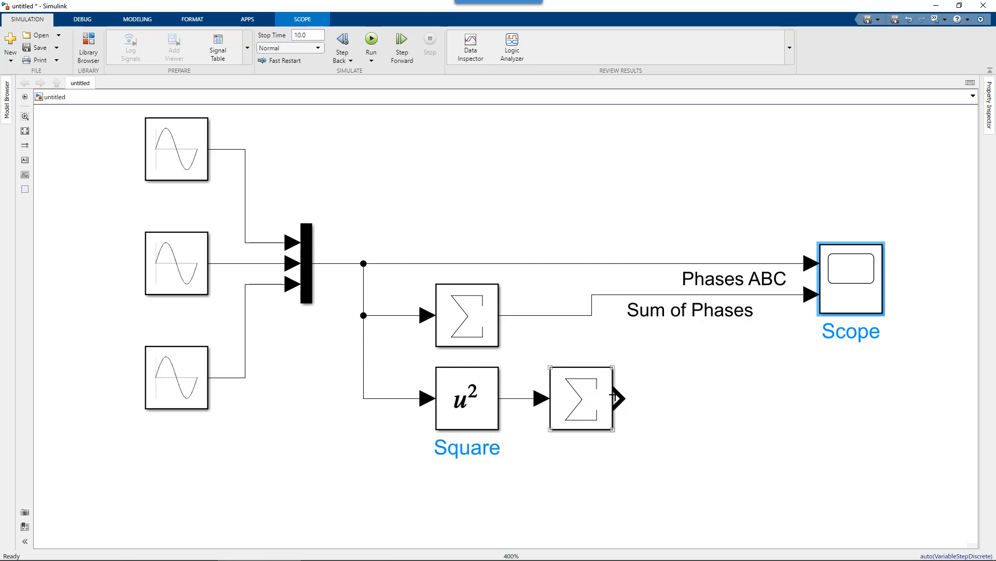
mouse_move(618, 398)
left_mouse_down()
mouse_move(858, 297)
mouse_move(866, 328)
left_mouse_up()
left_click(502, 310)
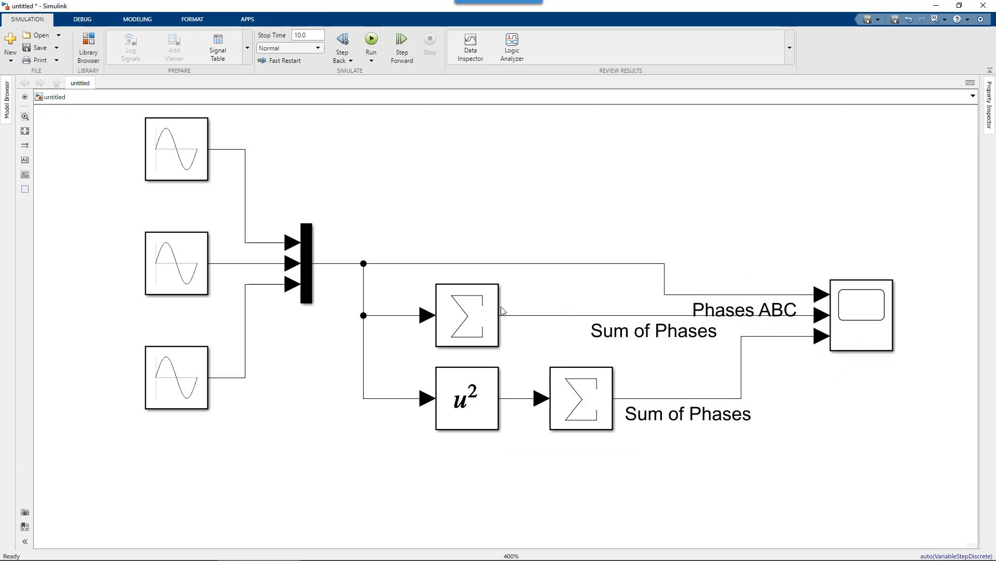
- Run the simulation and examine the three phases, their sum and the sum of their squares in the Scope display
left_click_drag(418, 284, 546, 355)
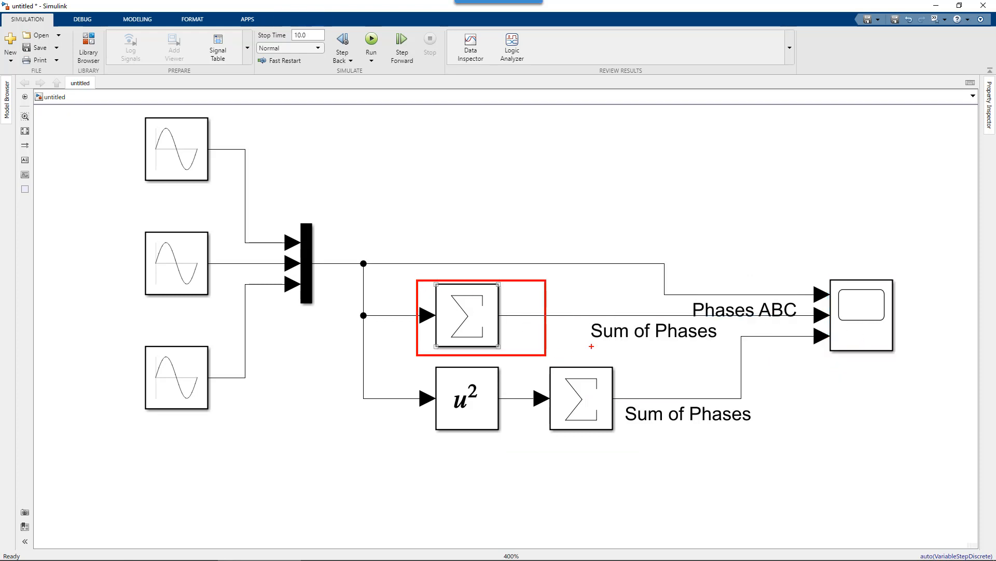
key("Escape")
left_click(371, 39)
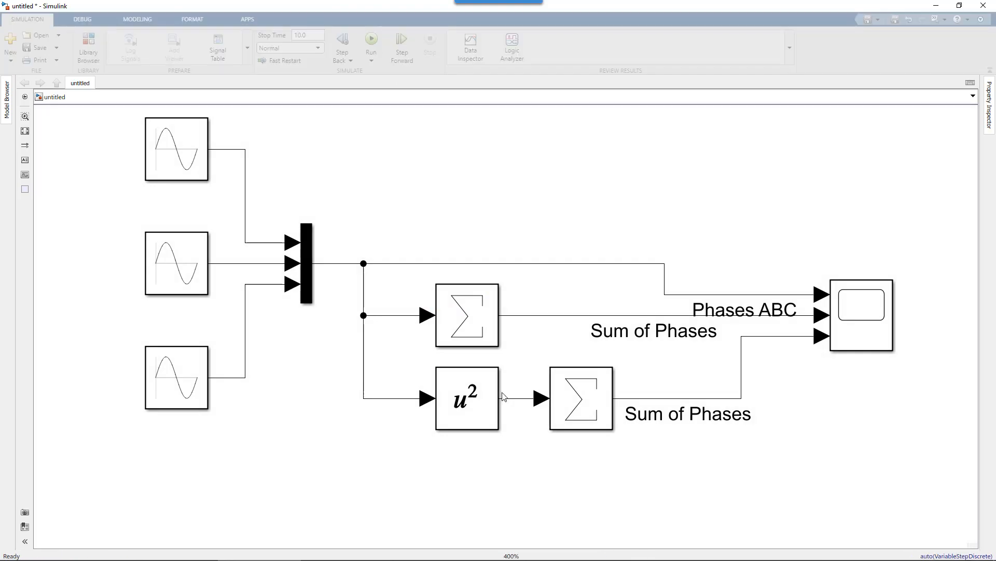
left_click(869, 326)
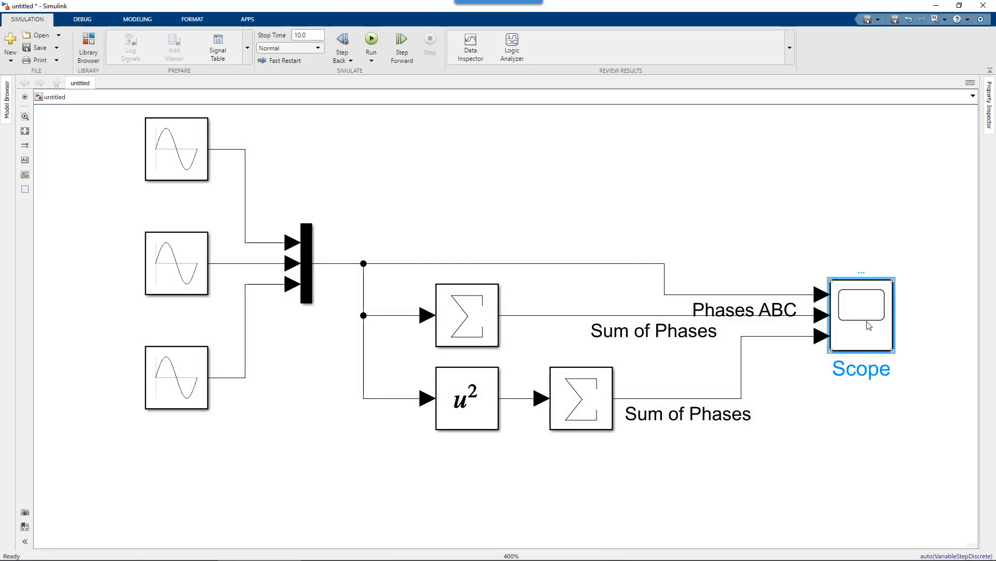
double_click(869, 326)
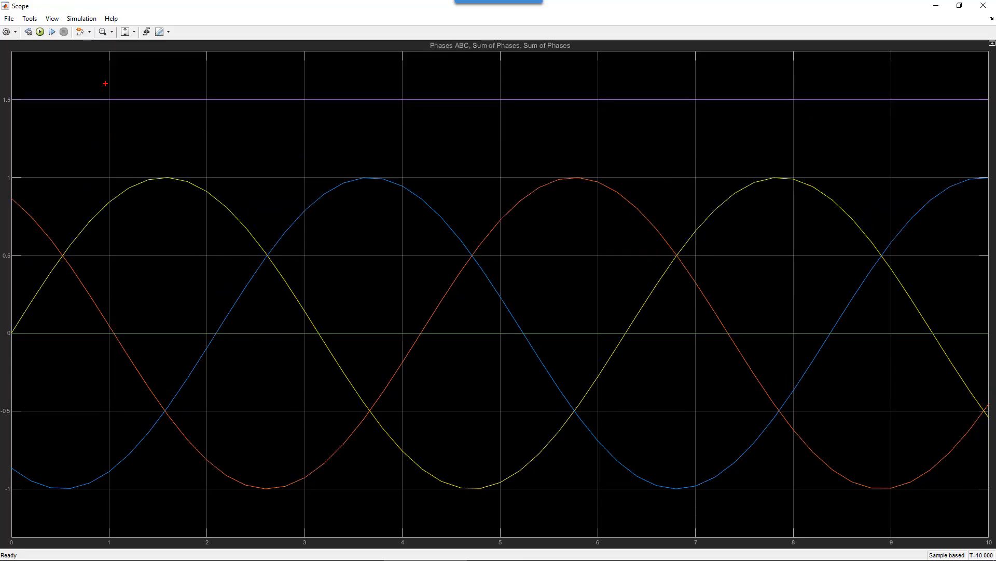
left_click_drag(105, 83, 167, 118)
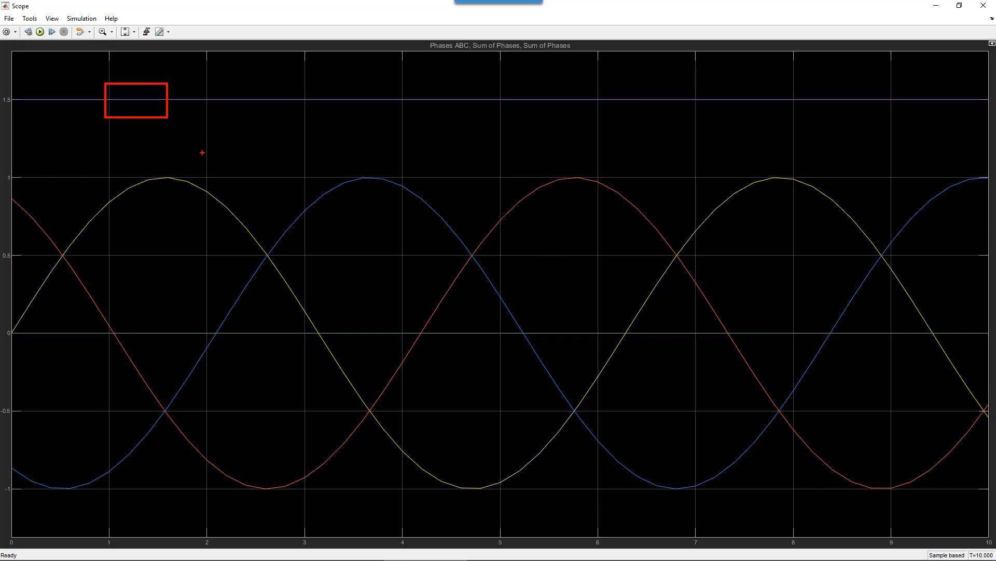
left_click_drag(204, 151, 227, 105)
key("e")
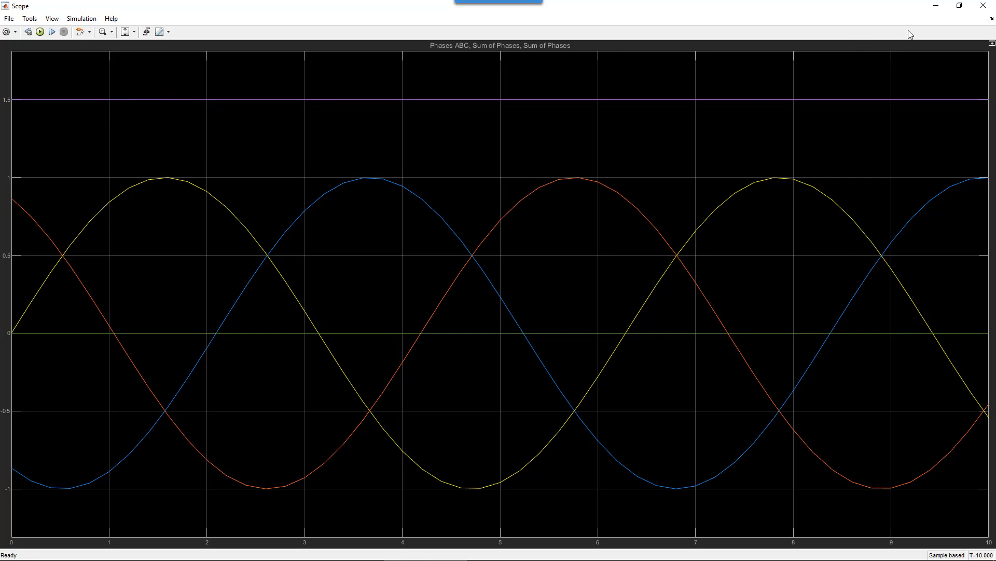
left_click(937, 6)
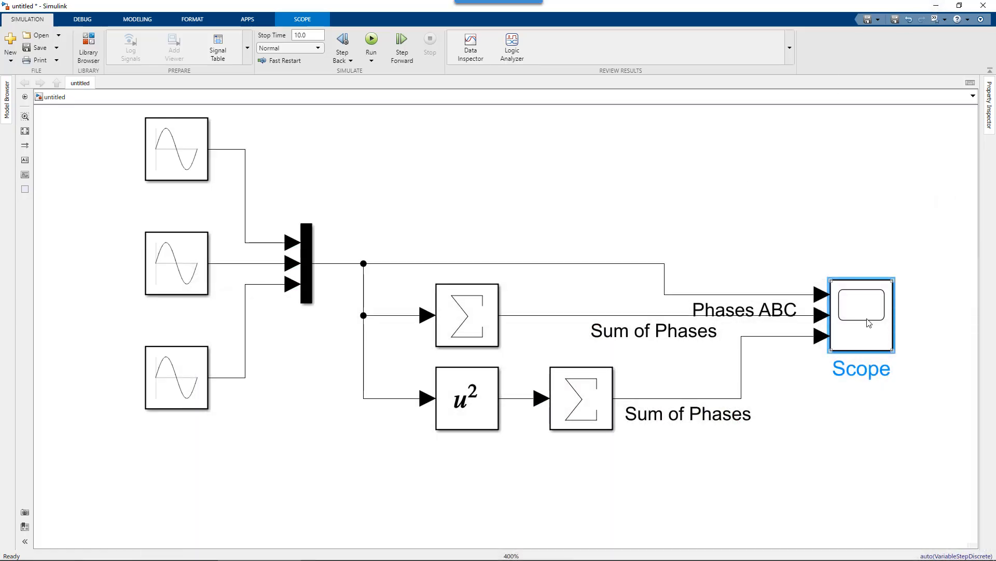
- Shift the Scope slightly up and outward, and rename the lower Sum of Elements output signal as "Sum of Squared Phases"
left_click_drag(881, 308, 892, 308)
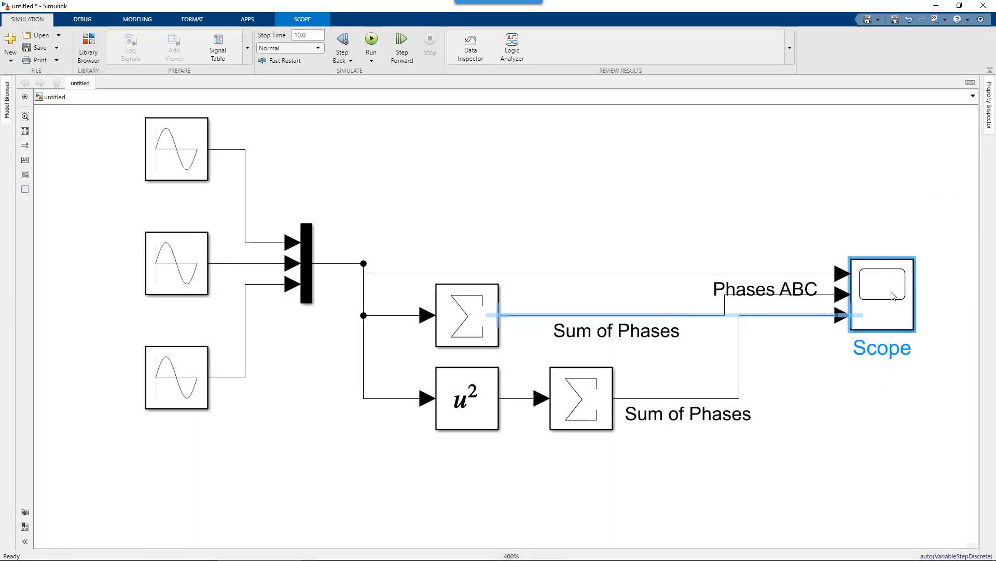
double_click(668, 415)
left_click(714, 414)
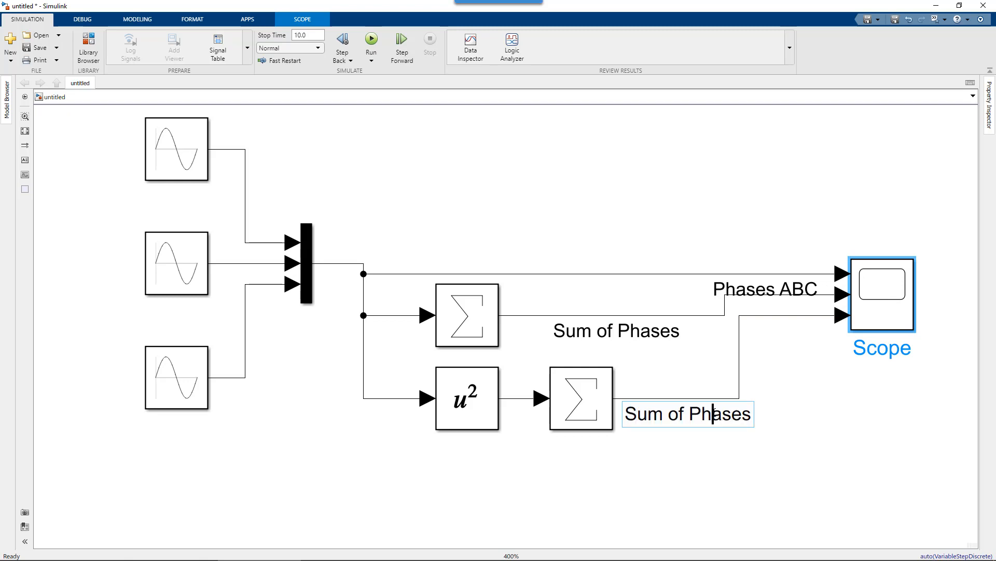
left_click(693, 414)
type("Squ")
type("ared")
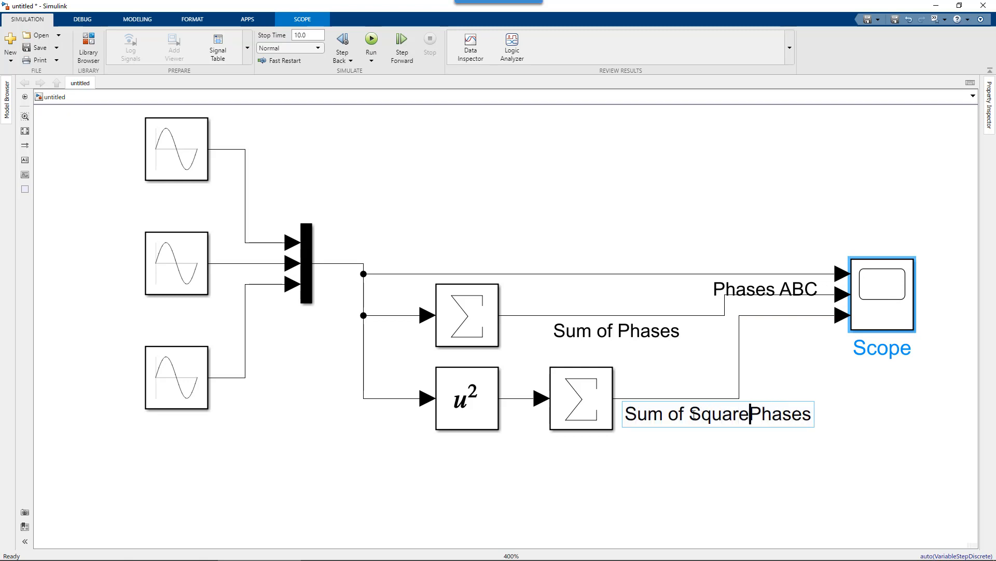
left_click(719, 484)
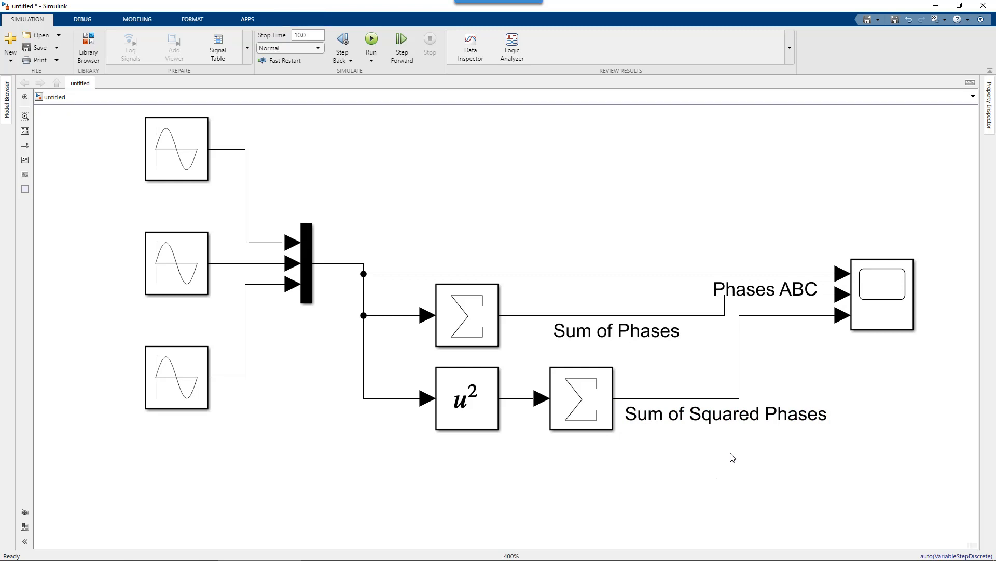
- Raise the Phases ABC signal line so that it runs straight out of the Mux
left_click_drag(426, 288, 684, 352)
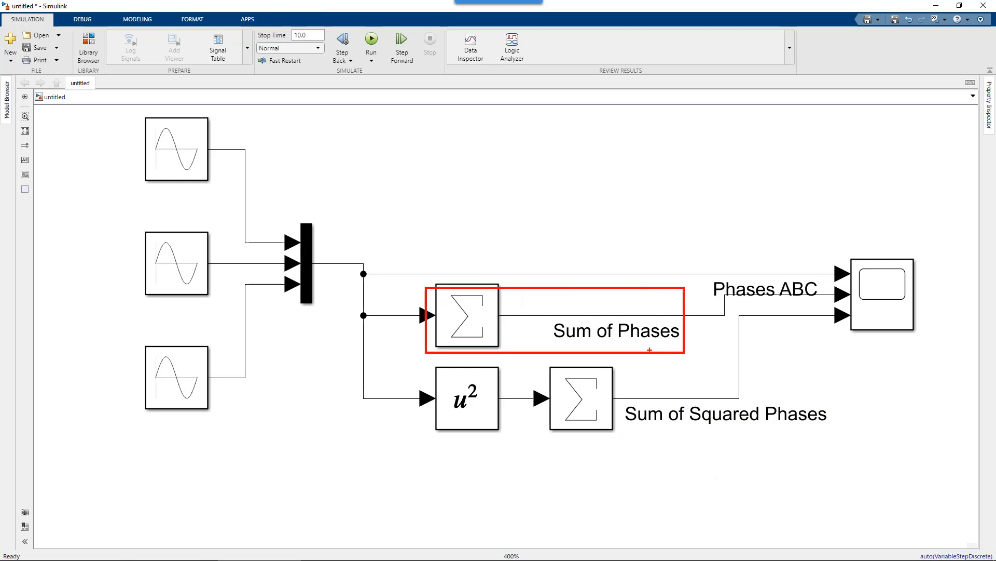
mouse_move(431, 362)
left_mouse_down()
mouse_move(758, 439)
mouse_move(848, 441)
left_mouse_up()
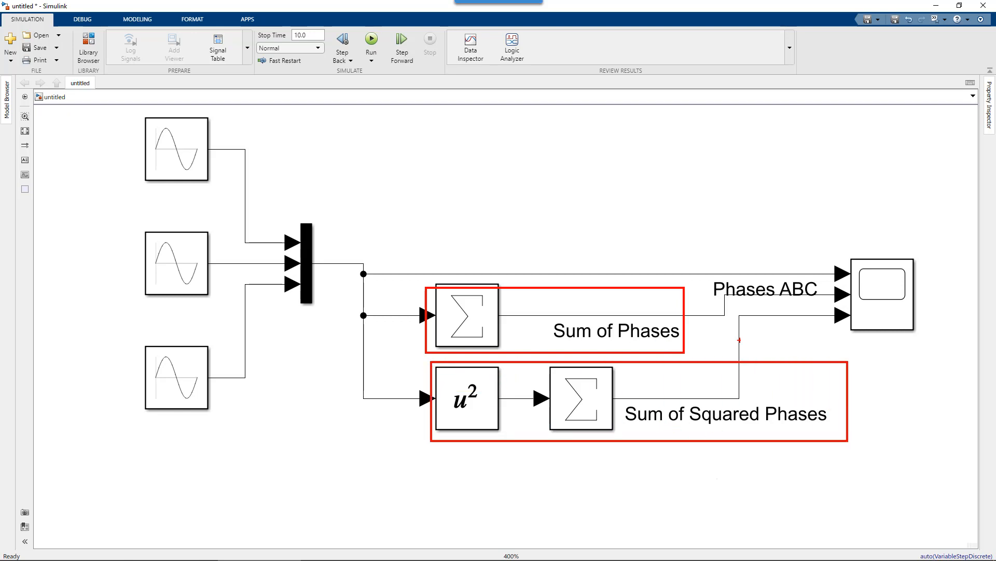
key("e")
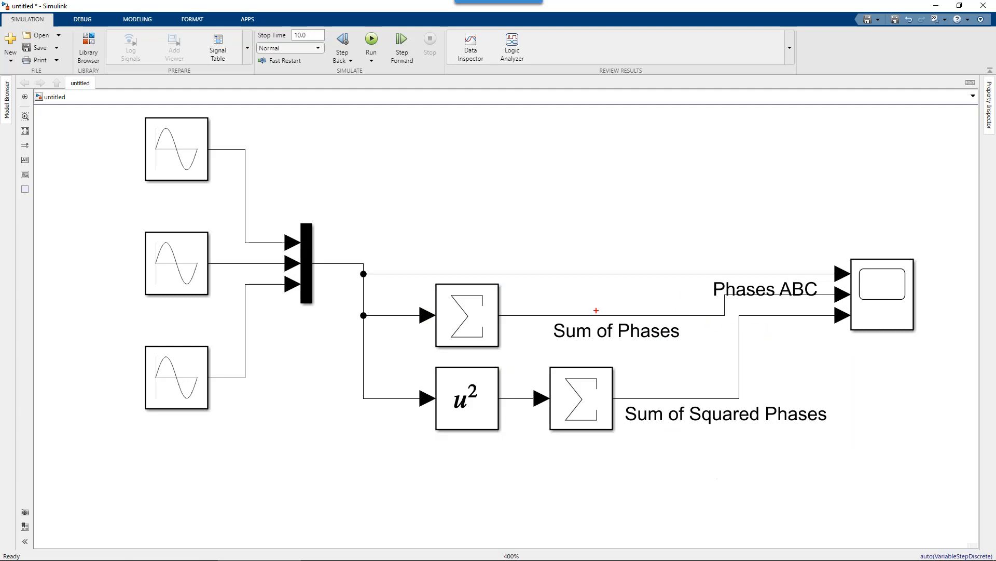
key("Escape")
left_click_drag(550, 273, 554, 264)
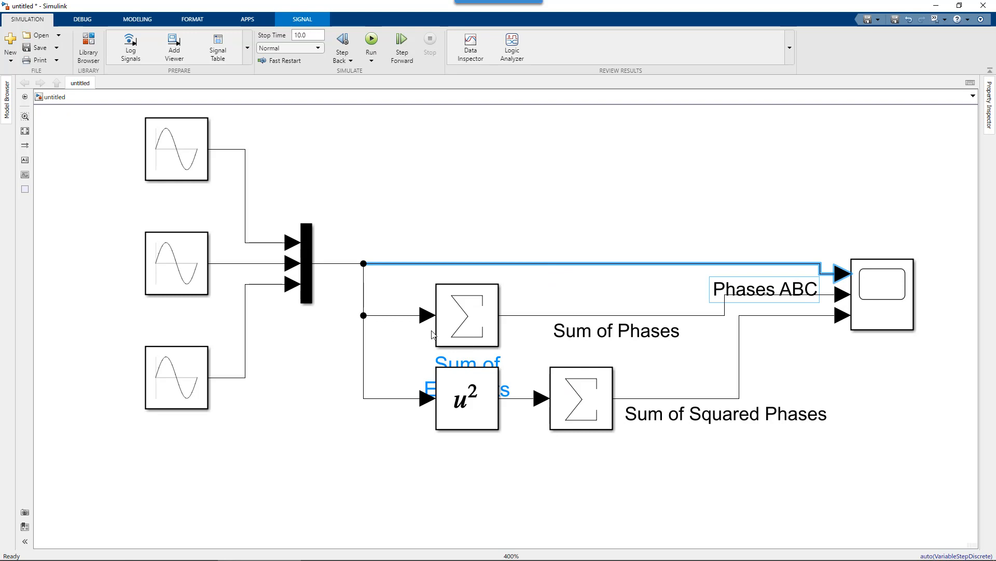
key("ctrl+2")
left_click_drag(415, 355, 512, 452)
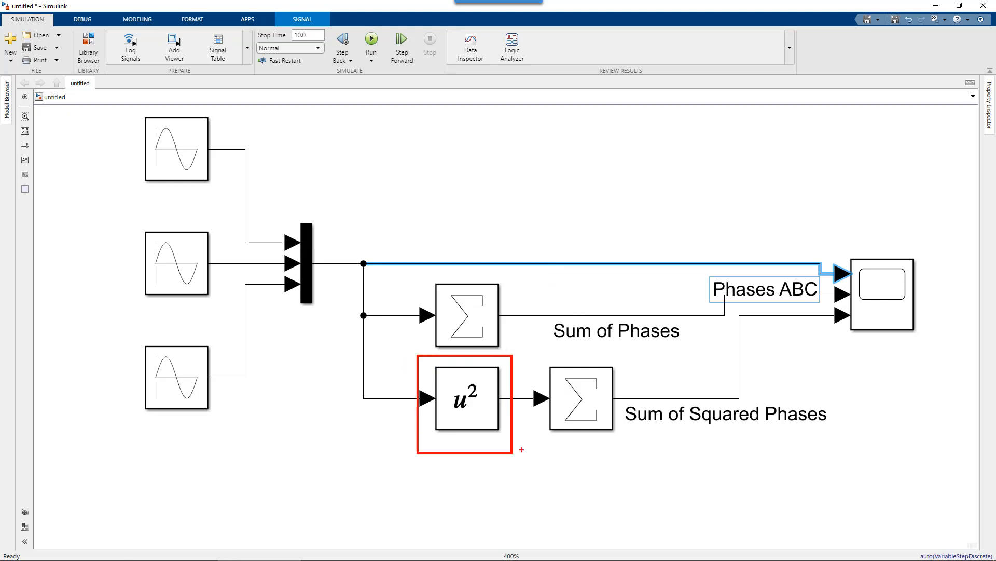
left_click_drag(543, 358, 621, 440)
left_click_drag(632, 385, 673, 396)
key("Escape")
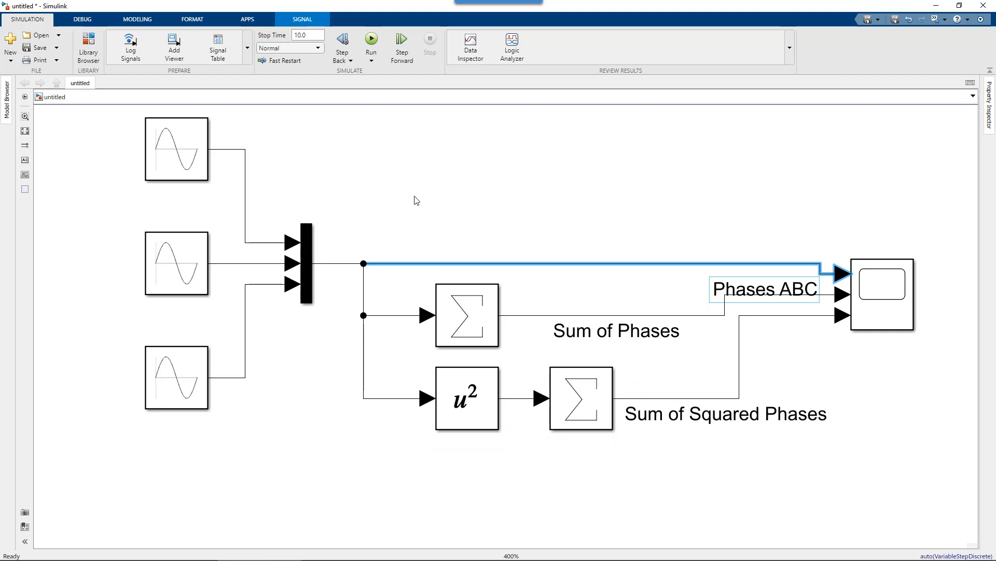
- Add a Demux block with 3 outputs in the empty area above the Phases ABC line
left_click(599, 207)
double_click(599, 206)
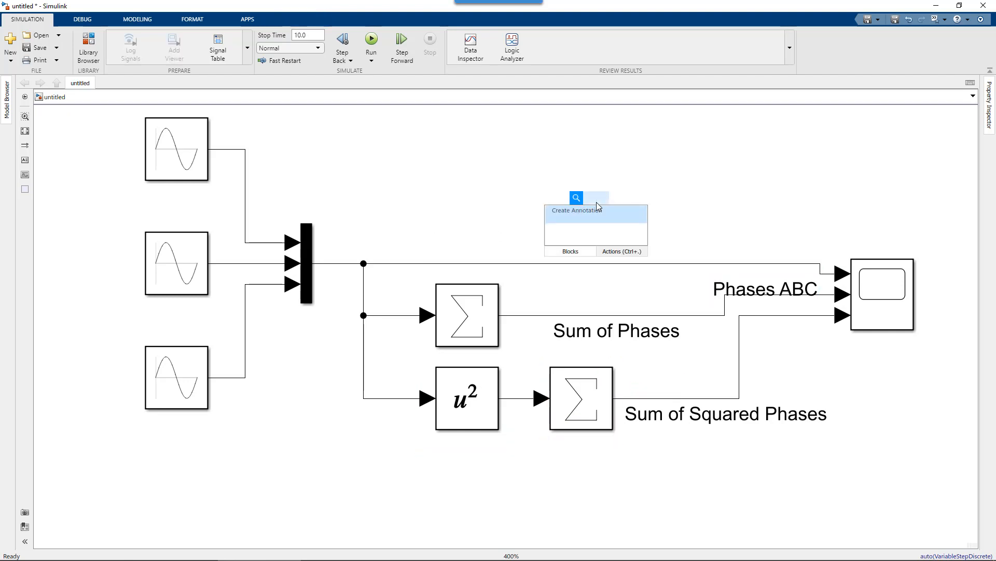
type("demux")
key("Return")
type("3")
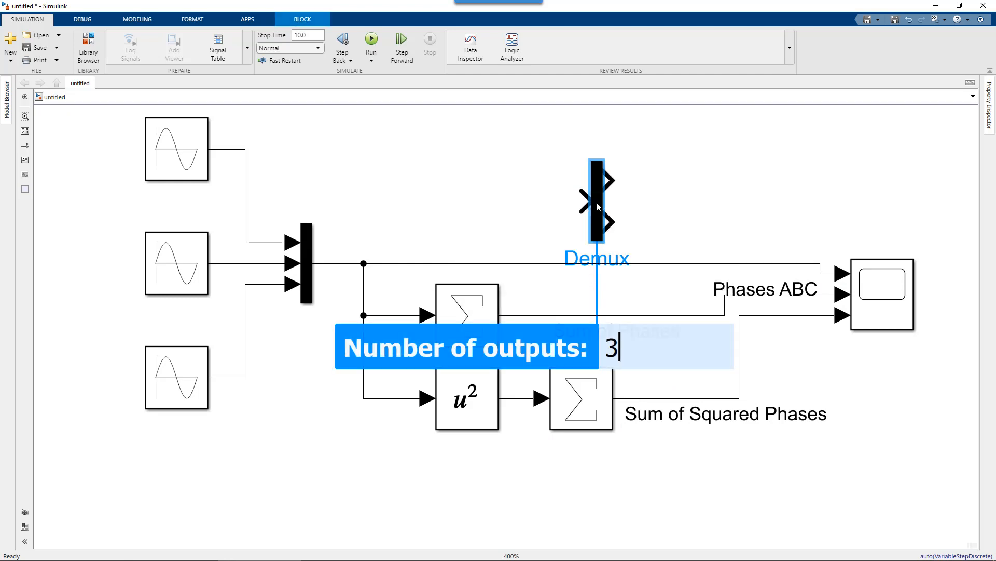
key("Return")
- Branch the Phases ABC line into the Demux input, then delete the Demux block with its lines
left_click_drag(540, 263, 643, 180)
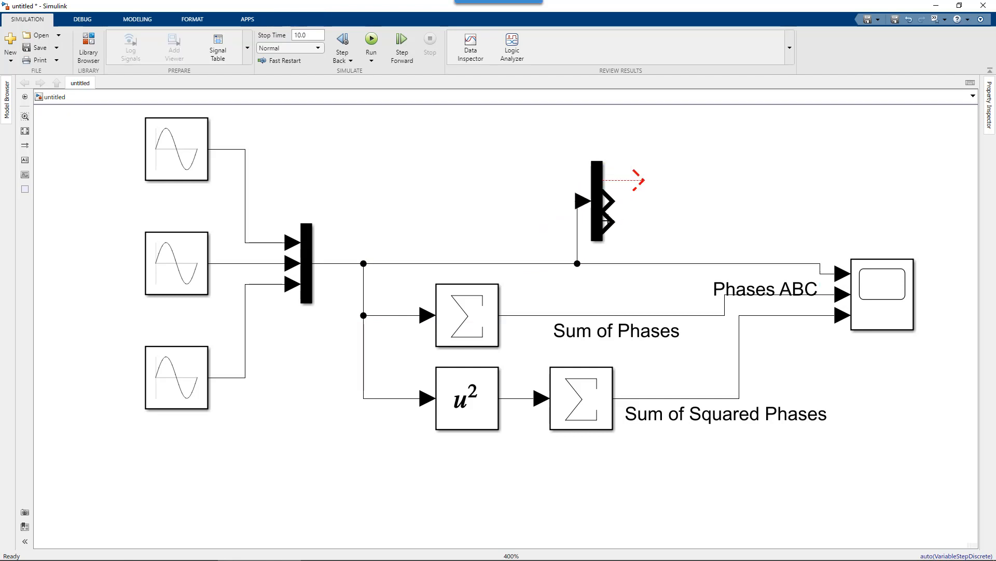
left_click_drag(612, 222, 632, 223)
left_click_drag(703, 168, 548, 236)
key("Delete")
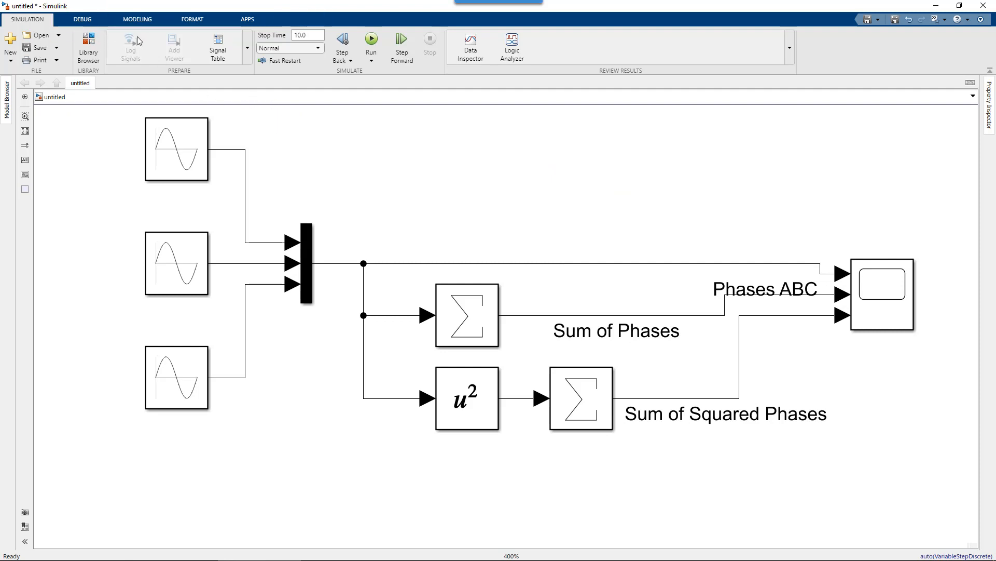
- Turn on the Signal Dimensions information overlay for the model
left_click(82, 19)
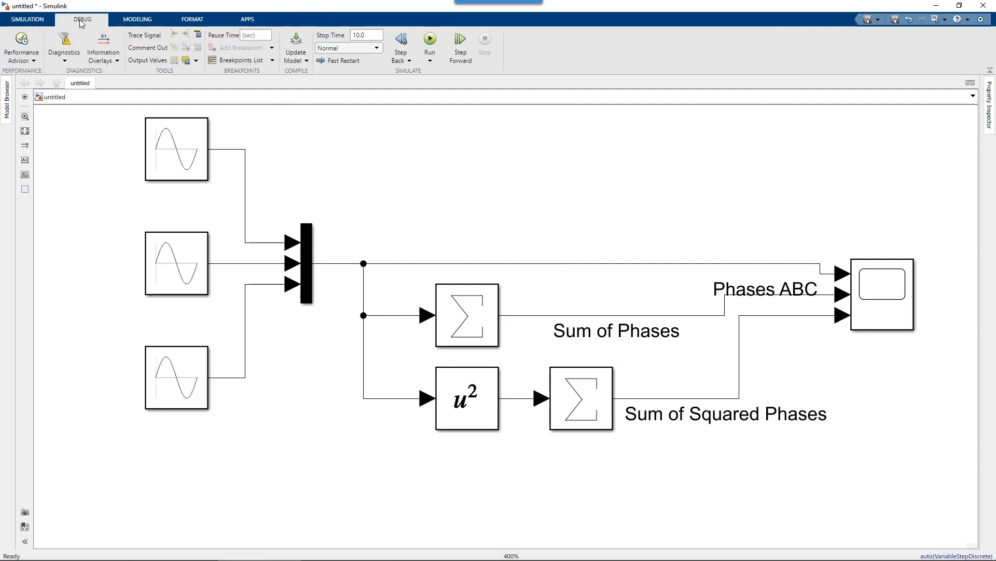
left_click(117, 62)
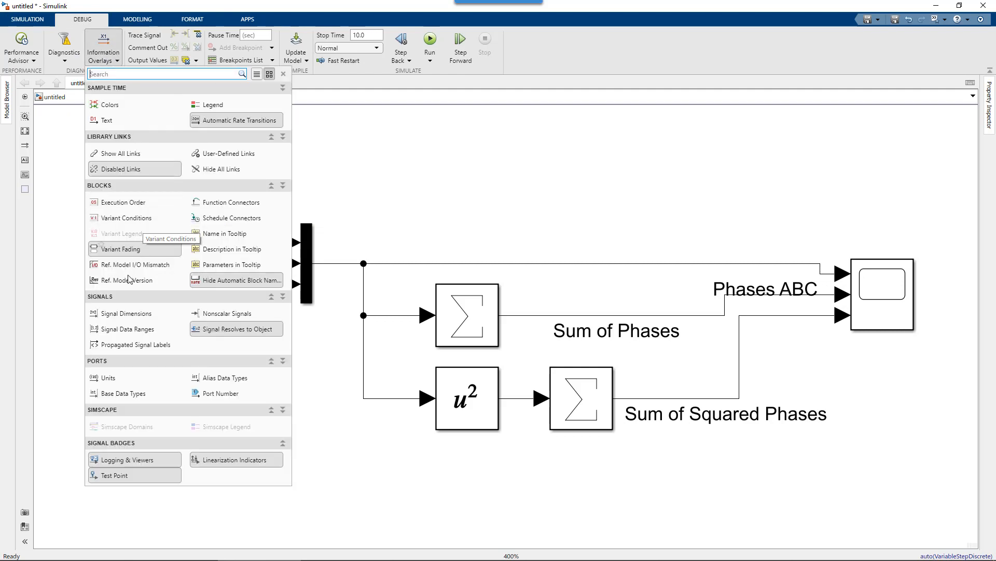
left_click(119, 315)
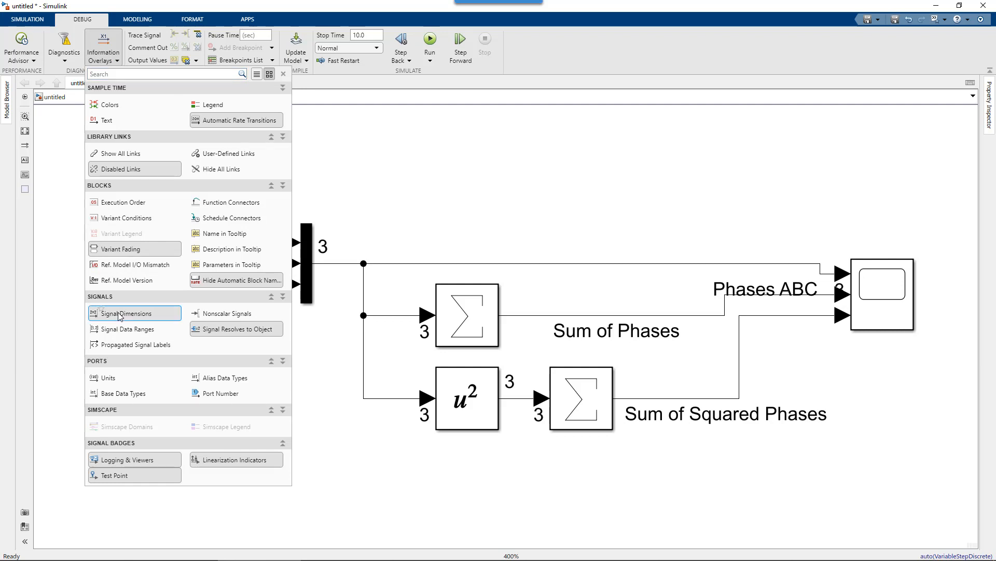
left_click(327, 326)
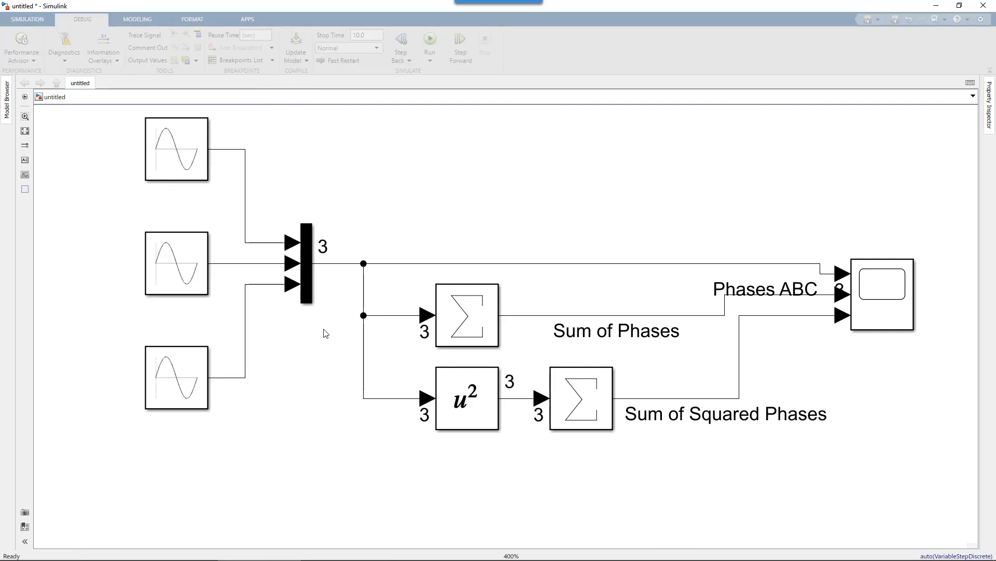
- Examine the signal dimension labels at the Mux output and compare them with the three sine inputs and the sum blocks
key("ctrl+2")
left_click_drag(312, 218, 355, 289)
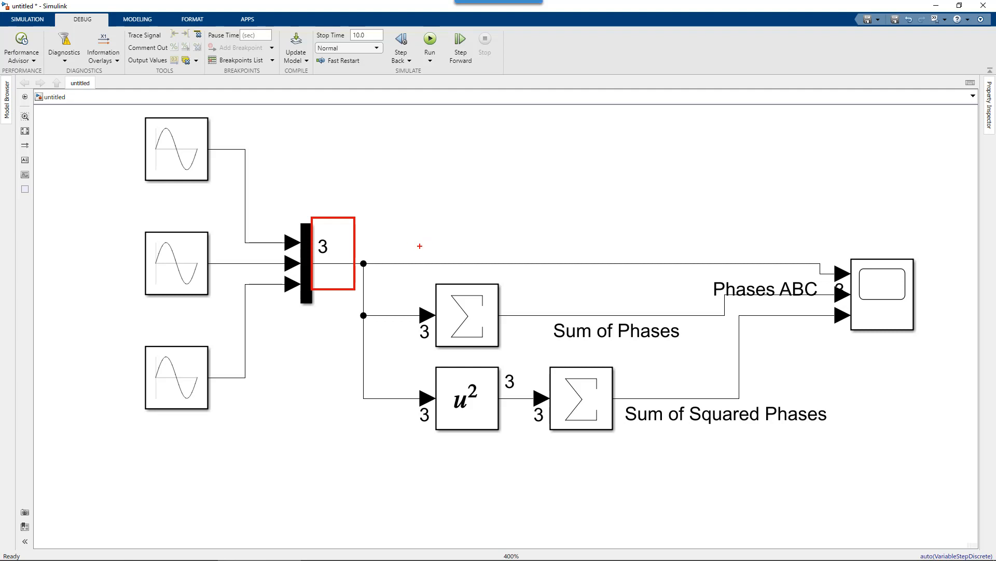
left_click_drag(273, 228, 294, 316)
mouse_move(399, 203)
left_mouse_down()
mouse_move(335, 232)
mouse_move(345, 251)
left_mouse_up()
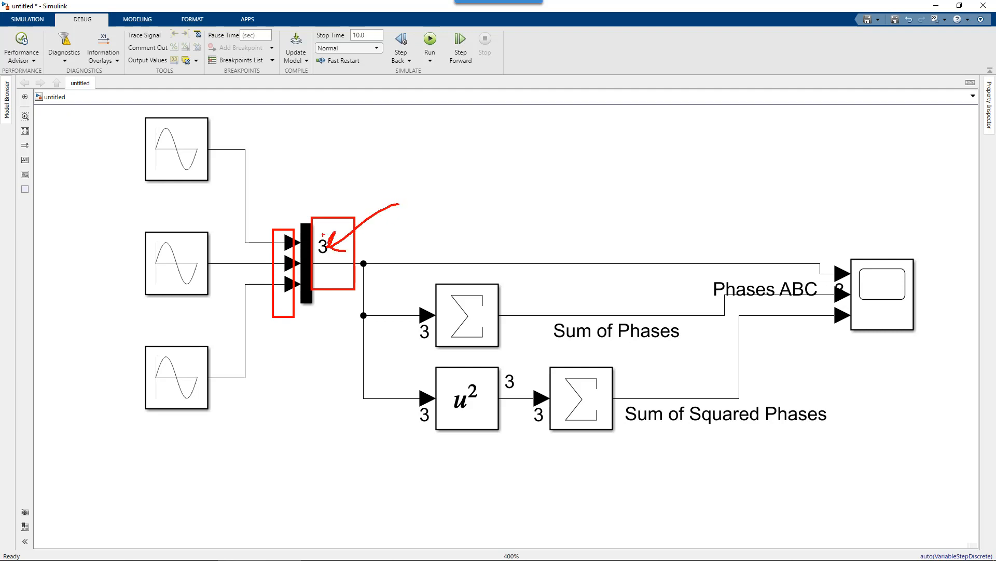
mouse_move(251, 136)
left_mouse_down()
mouse_move(188, 151)
mouse_move(248, 133)
left_mouse_up()
mouse_move(258, 226)
left_mouse_down()
mouse_move(256, 249)
mouse_move(213, 211)
left_mouse_up()
mouse_move(218, 255)
left_mouse_down()
mouse_move(193, 273)
mouse_move(227, 266)
left_mouse_up()
left_click_drag(210, 348, 232, 390)
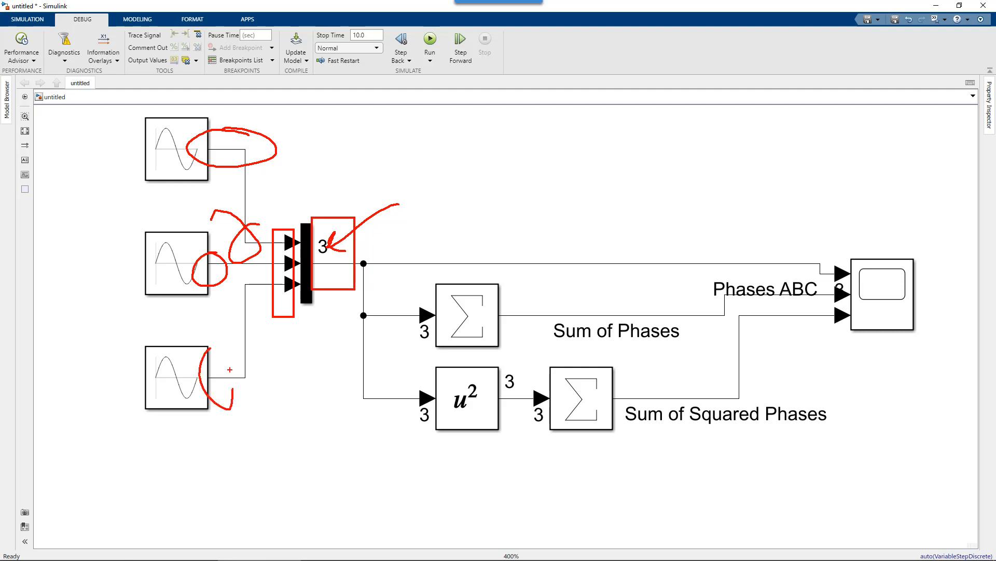
key("e")
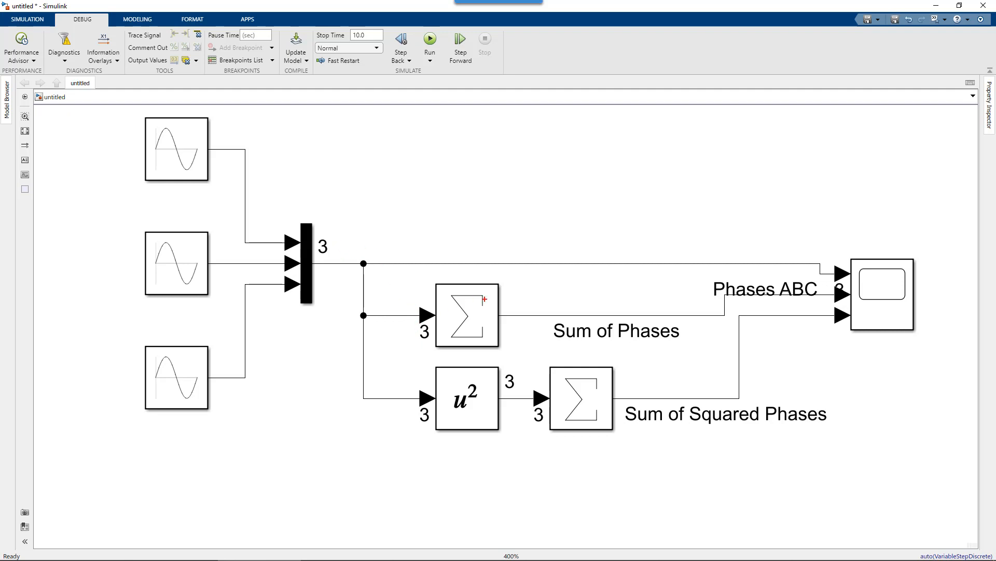
mouse_move(501, 282)
left_mouse_down()
mouse_move(515, 278)
mouse_move(507, 296)
left_mouse_up()
key("Escape")
left_click(310, 264)
left_click(514, 203)
left_click(874, 307)
- Delete every block and line in the model except the uppermost Sine Wave block
scroll(571, 275, "down", 2)
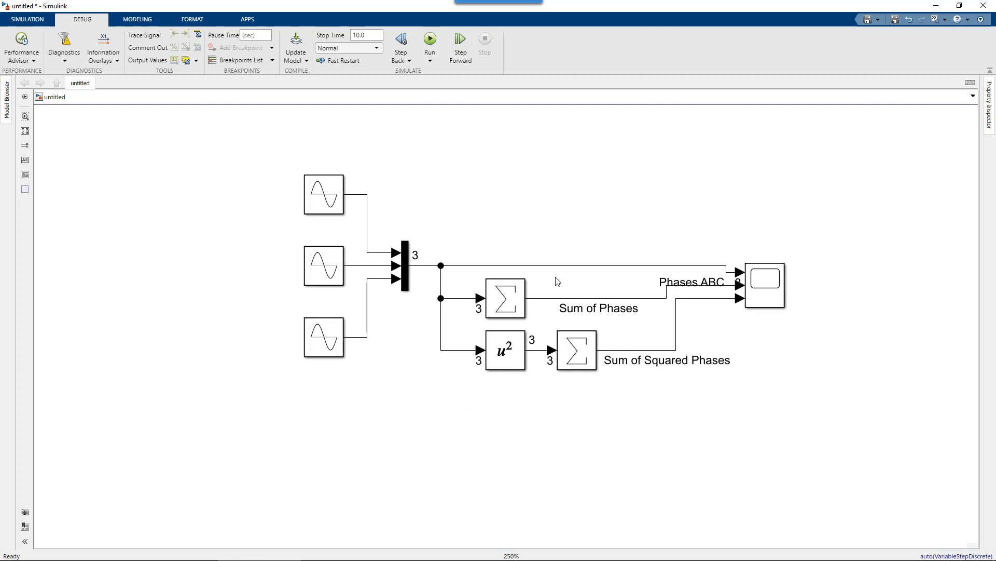
left_click_drag(263, 156, 790, 422)
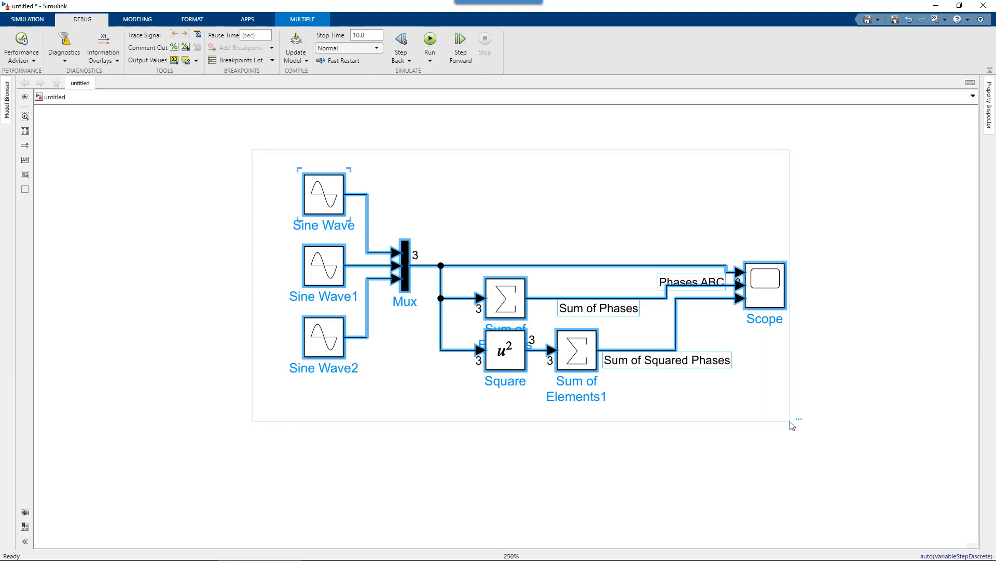
left_click_drag(280, 244, 815, 400)
key("Delete")
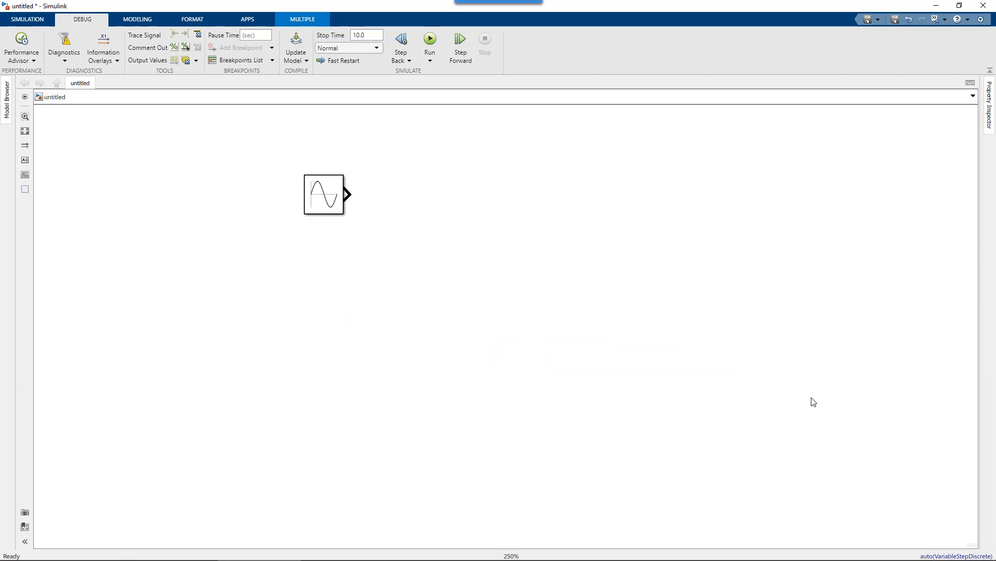
- Add a Scope block to the right of the Sine Wave block and enlarge it
double_click(433, 223)
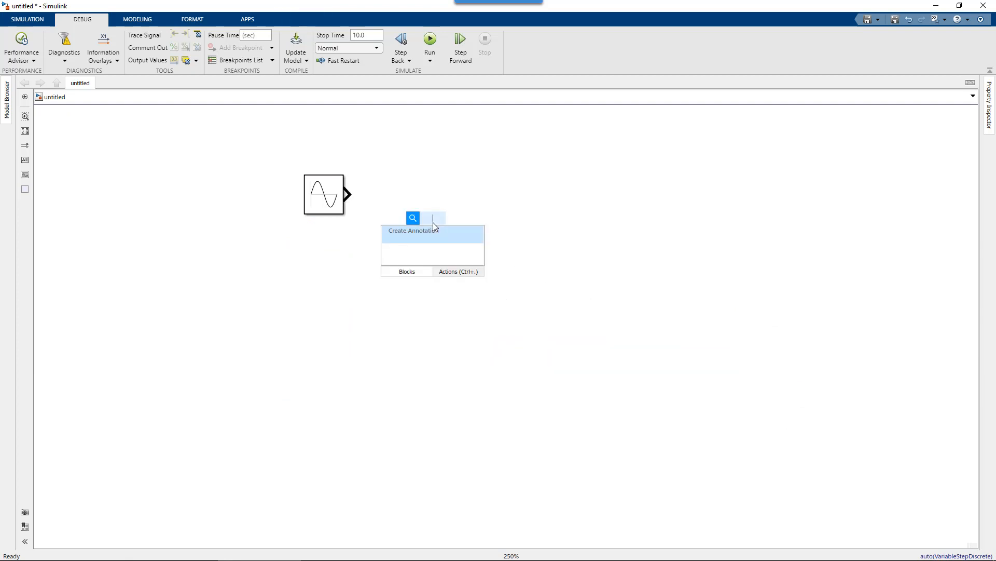
type("scope")
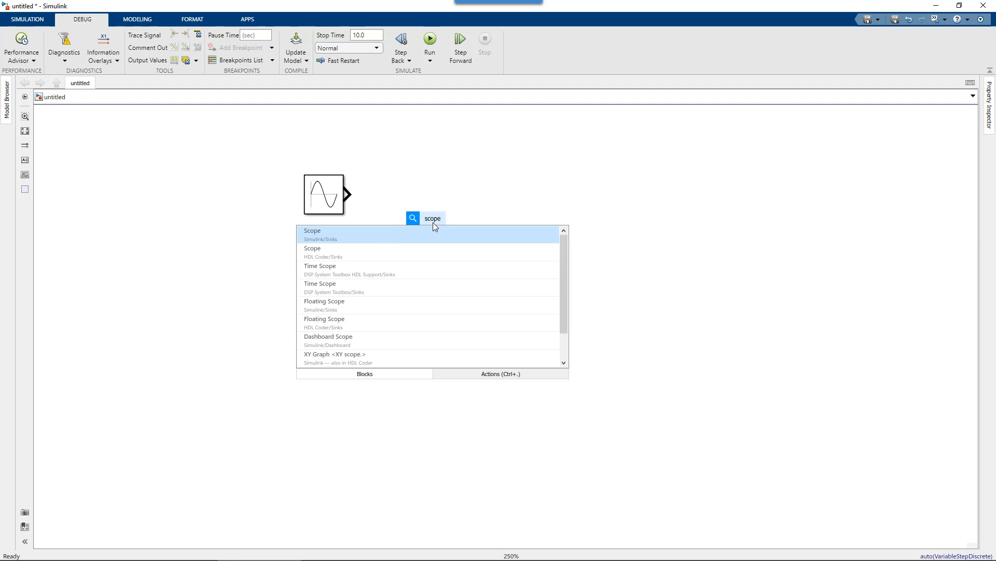
key("Return")
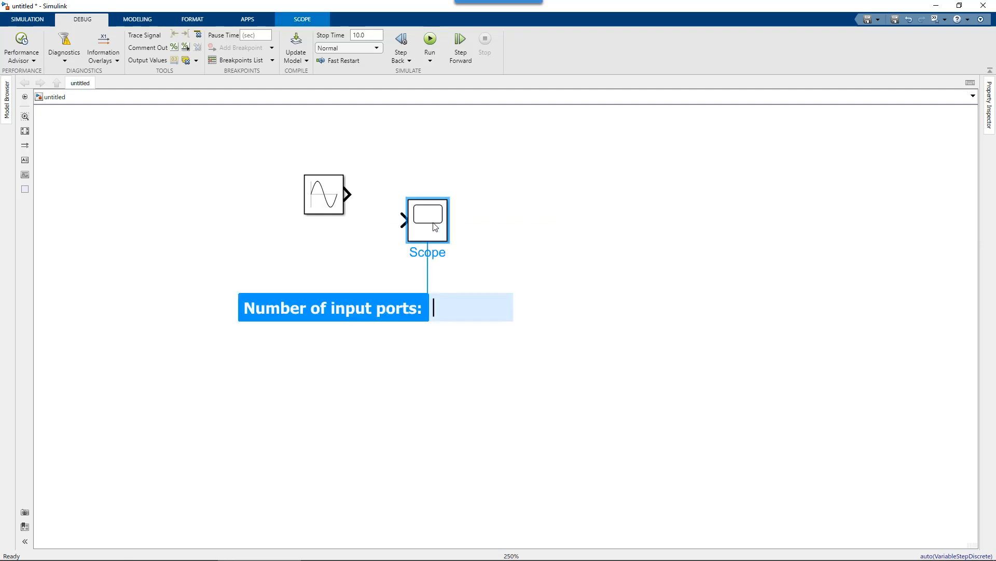
left_click_drag(435, 227, 526, 290)
left_click_drag(483, 257, 484, 245)
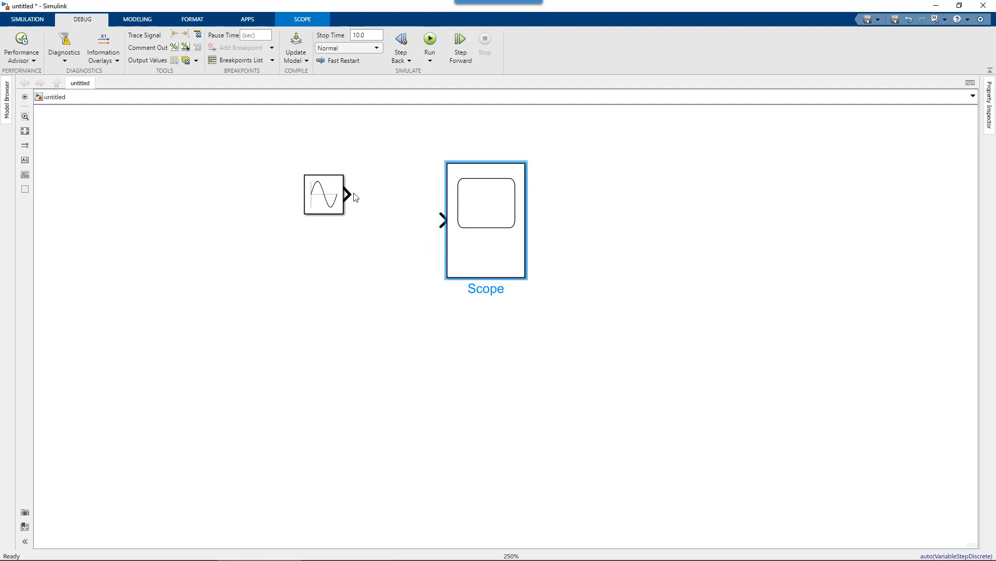
- Wire the Sine Wave and a copy placed below it into two Scope inputs, and bring the Scope closer to them
left_click_drag(351, 194, 439, 220)
mouse_move(316, 196)
left_mouse_down()
mouse_move(322, 258)
mouse_move(342, 277)
mouse_move(441, 252)
left_mouse_up()
left_click_drag(332, 262, 333, 242)
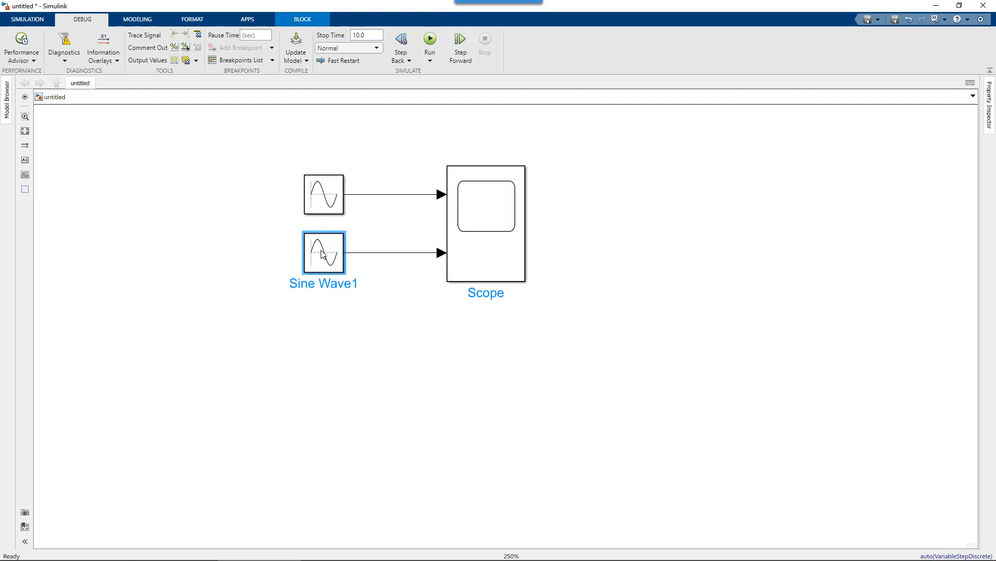
left_click_drag(475, 236, 443, 237)
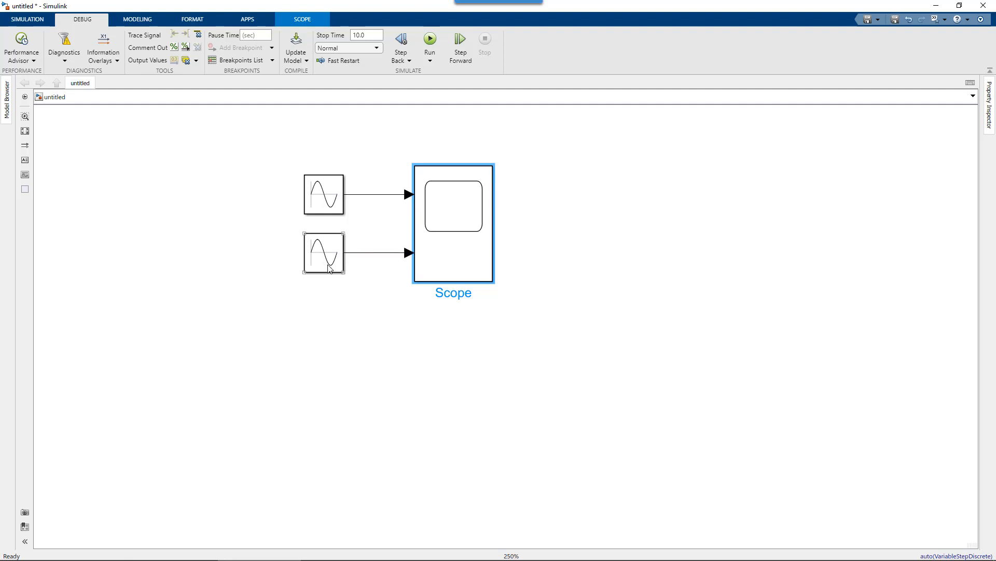
scroll(328, 267, "up", 3)
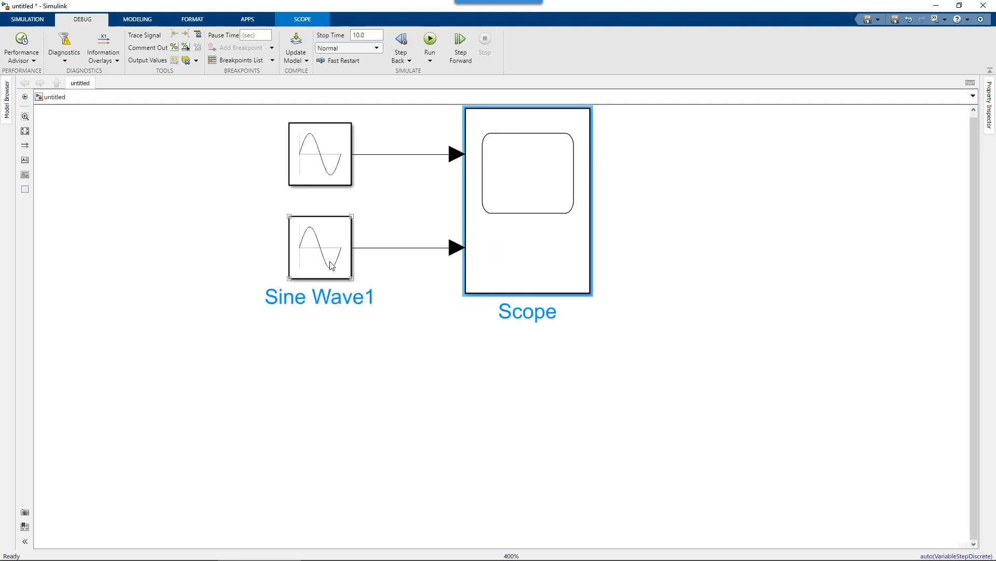
- Set the sample time of the lower Sine Wave block to 0.25
left_click(331, 178)
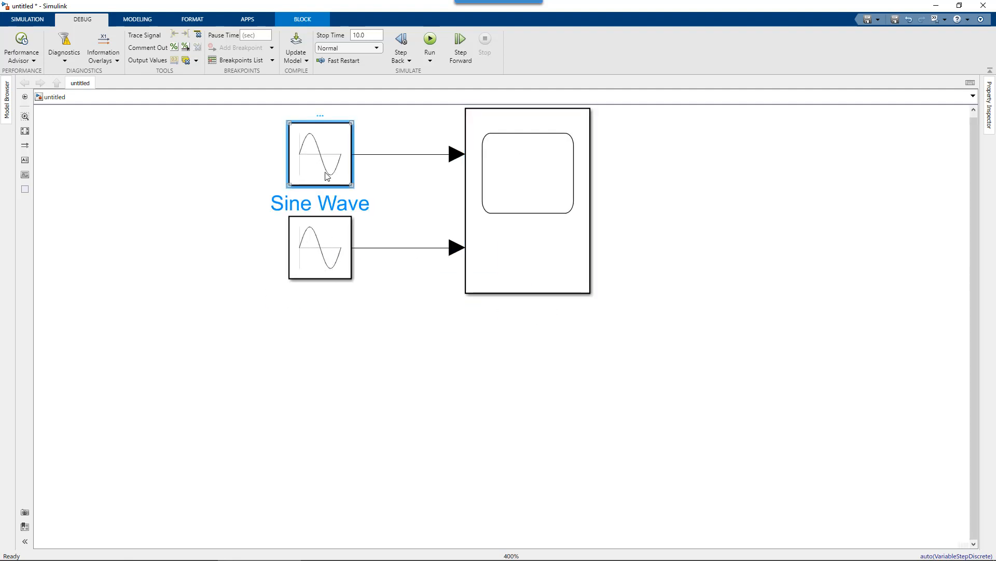
left_click(313, 234)
double_click(312, 233)
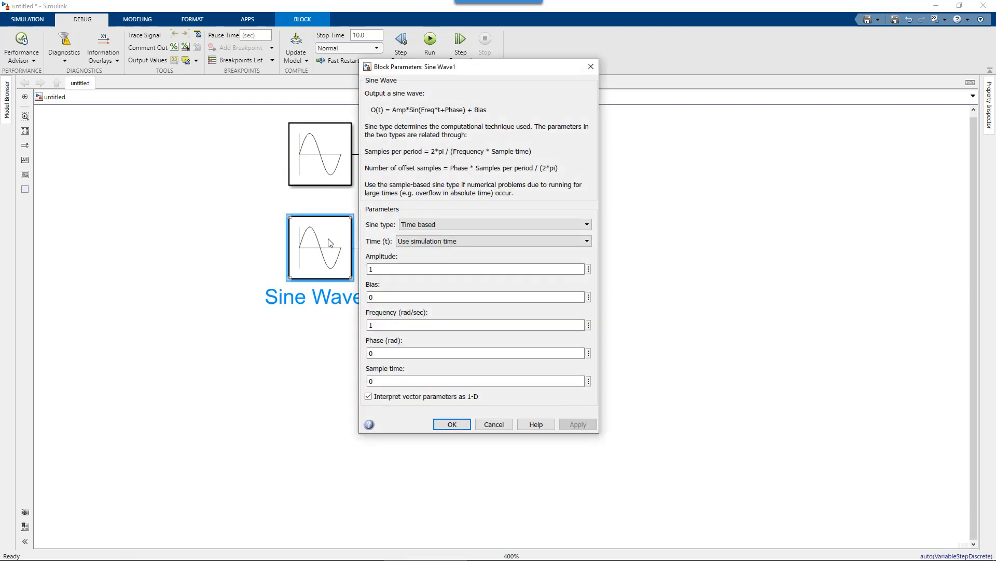
left_click(375, 379)
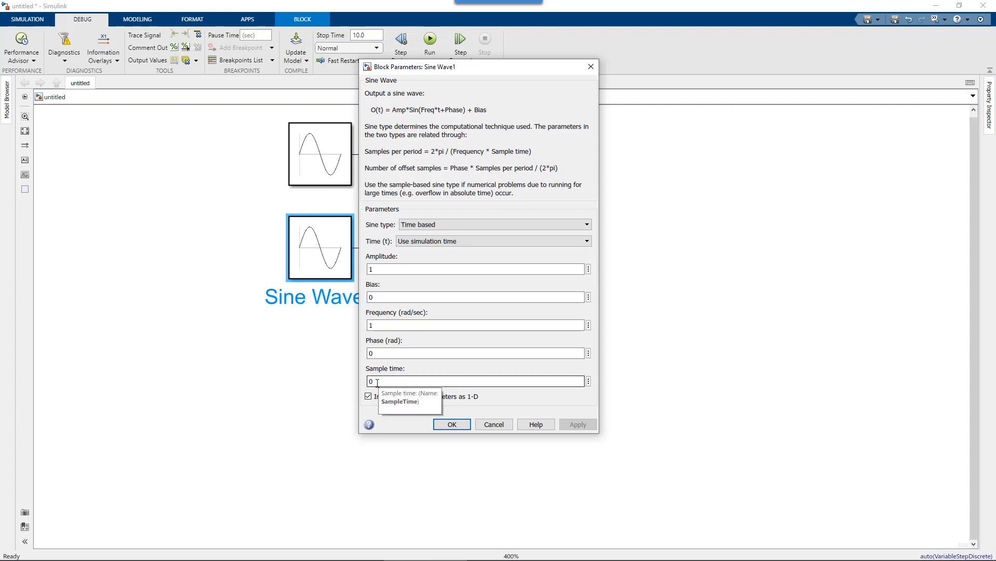
type(".")
type(".25")
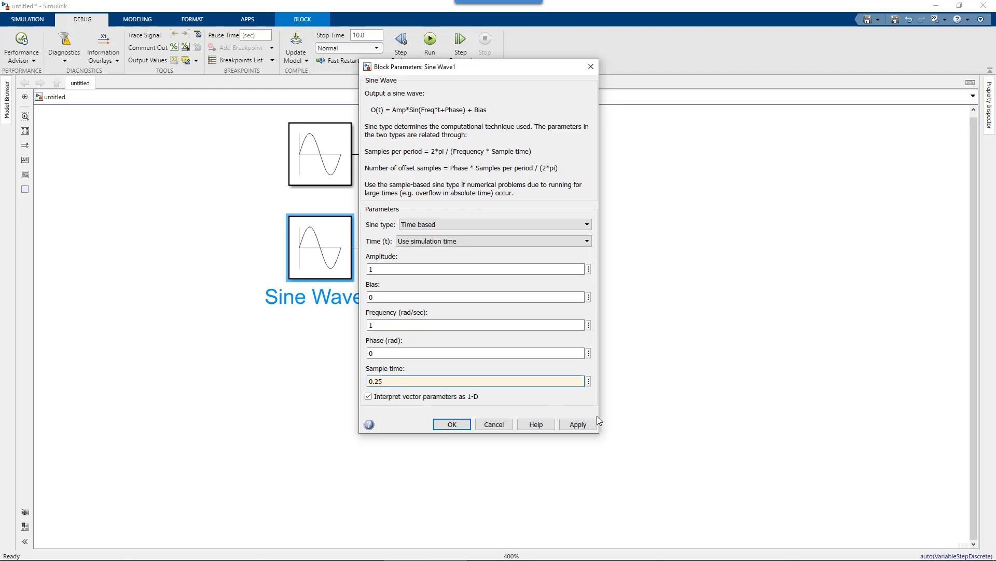
left_click(580, 425)
left_click(454, 424)
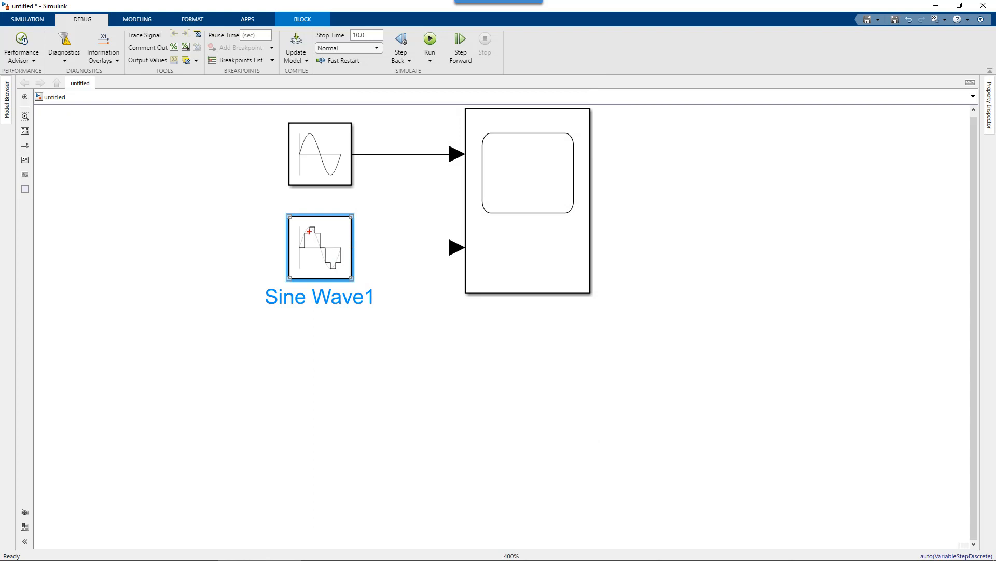
- Run the simulation and show the Scope plot in a maximized window
mouse_move(338, 235)
left_mouse_down()
mouse_move(364, 233)
mouse_move(324, 236)
left_mouse_up()
key("e")
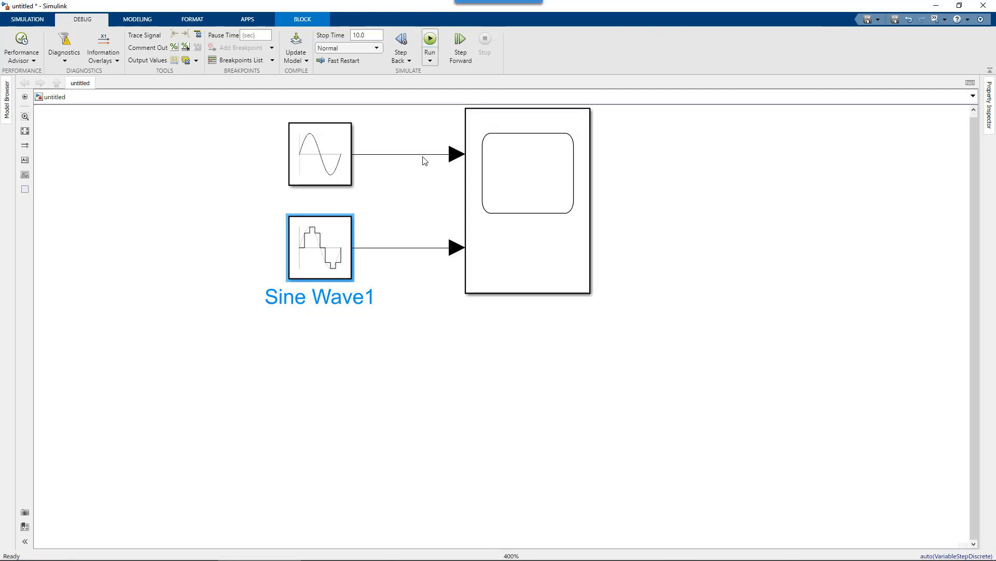
left_click(527, 230)
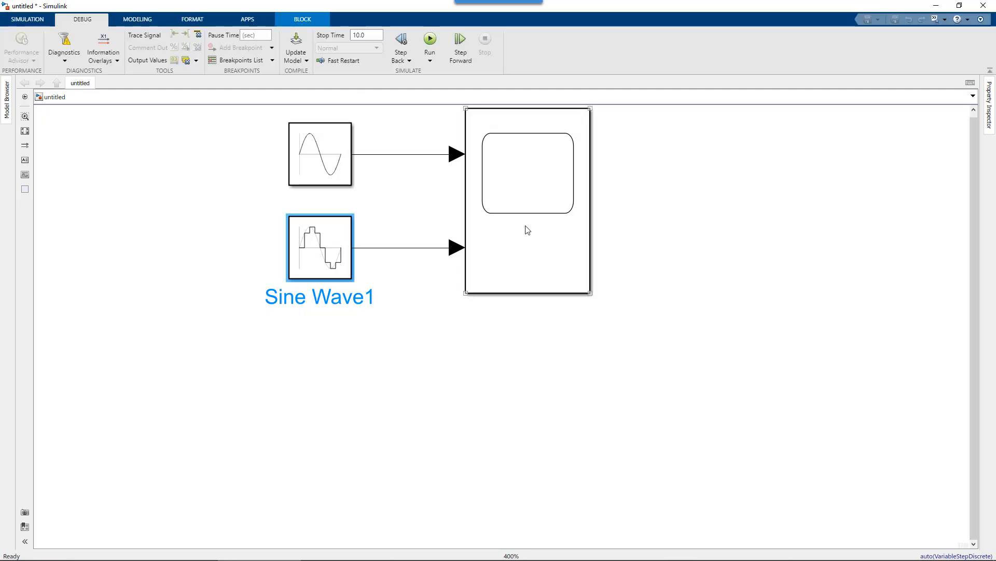
double_click(527, 230)
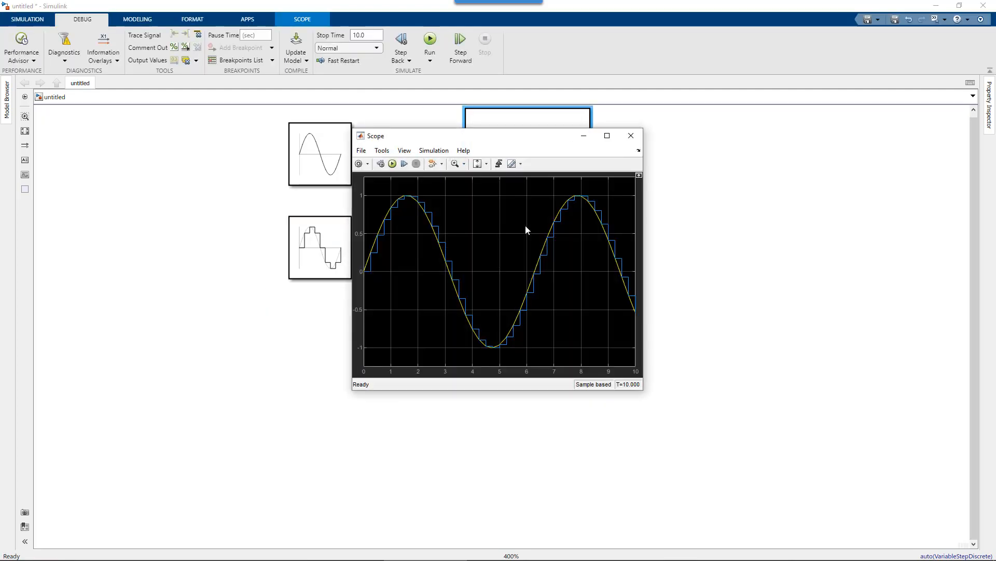
left_click(612, 133)
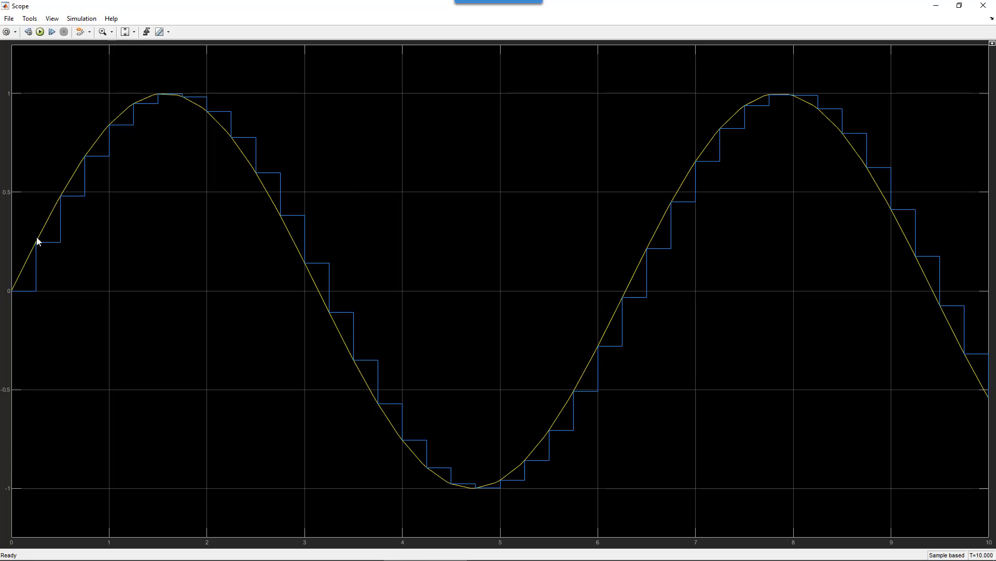
- Compare the stepped discrete sine with the continuous sine at the sampling instants, and minimize the Scope window
mouse_move(36, 184)
left_mouse_down()
mouse_move(38, 219)
mouse_move(77, 246)
mouse_move(75, 232)
mouse_move(73, 245)
left_mouse_up()
key("e")
left_click_drag(61, 189, 56, 195)
mouse_move(79, 233)
left_mouse_down()
mouse_move(70, 197)
mouse_move(108, 202)
left_mouse_up()
left_click_drag(88, 225, 77, 203)
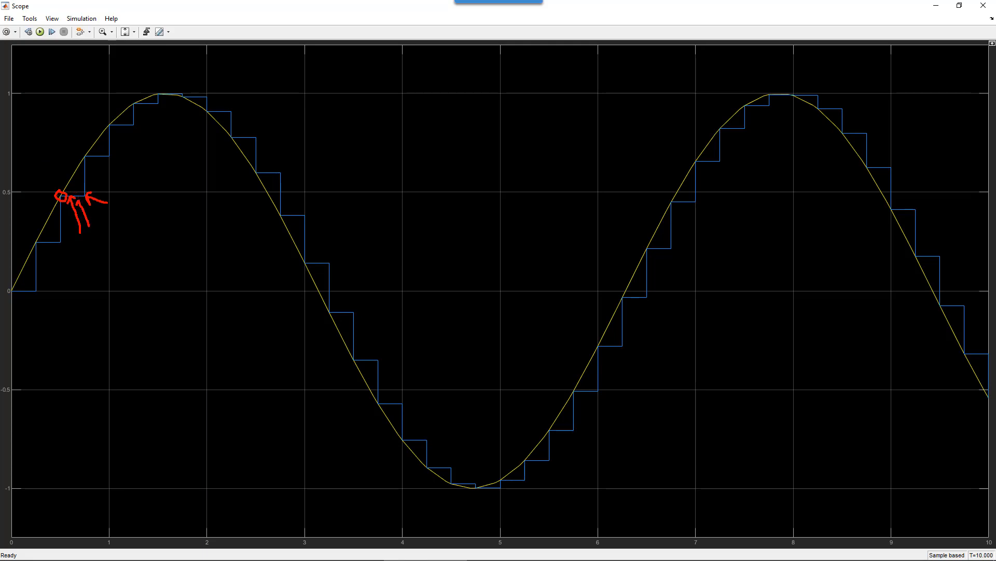
key("Escape")
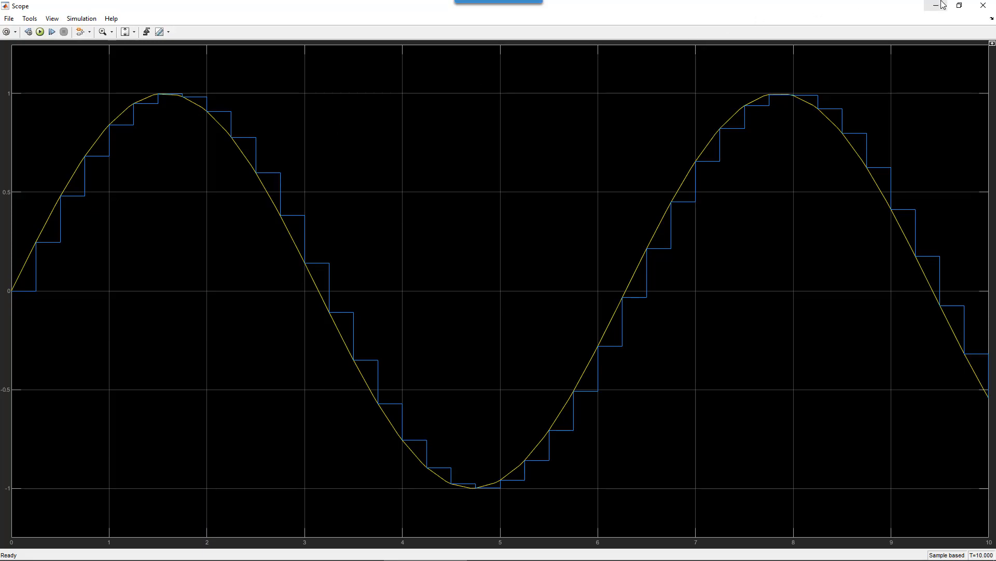
left_click(926, 7)
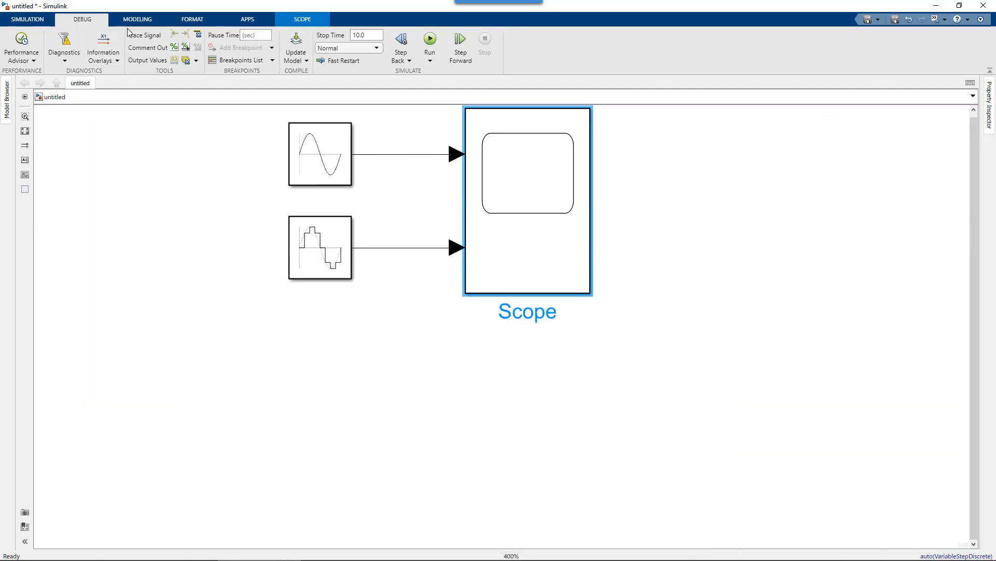
- Look through the Discontinuities and Discrete block groups in the Simulink Library Browser, and return to the model
left_click(36, 20)
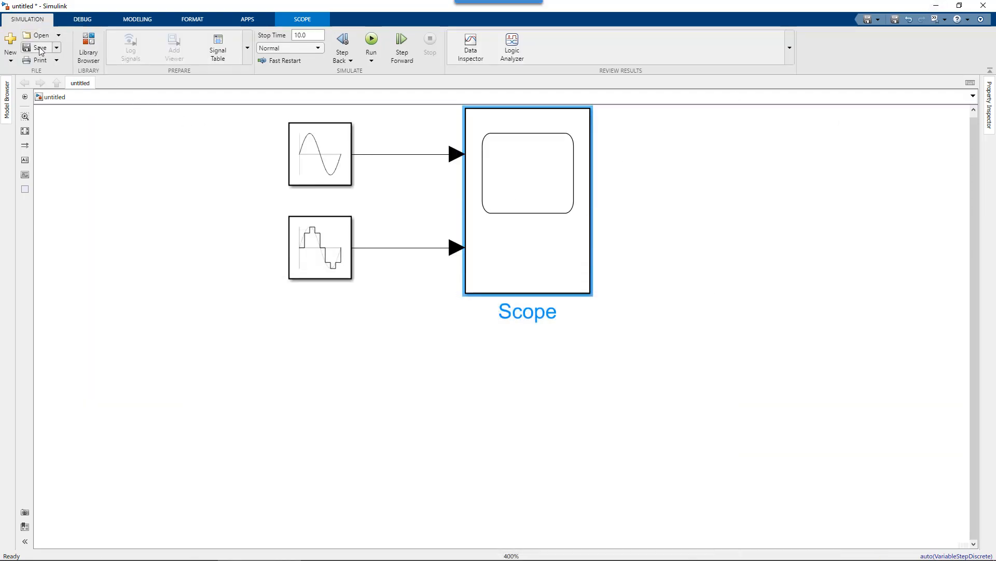
left_click(88, 47)
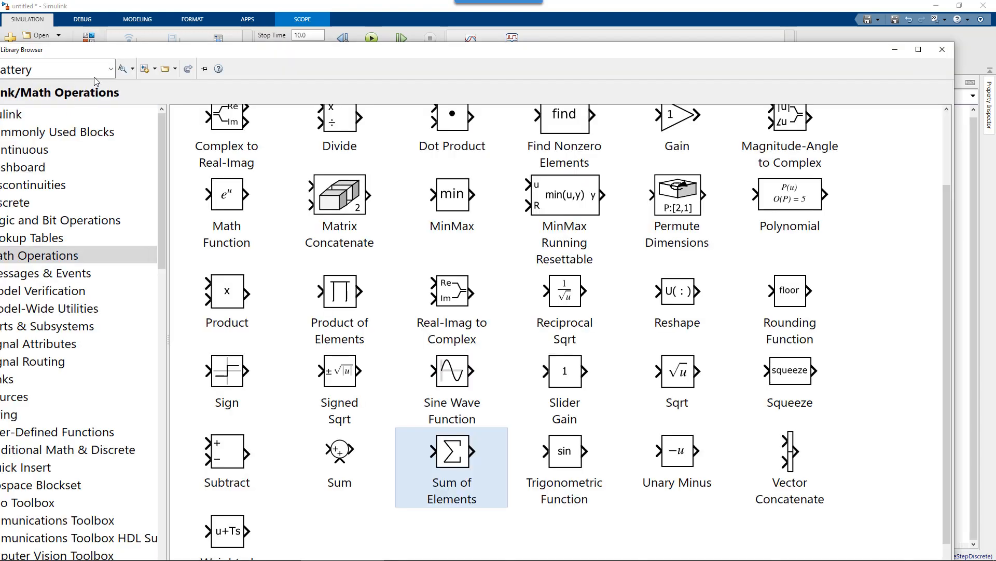
left_click_drag(94, 54, 289, 90)
left_click(265, 226)
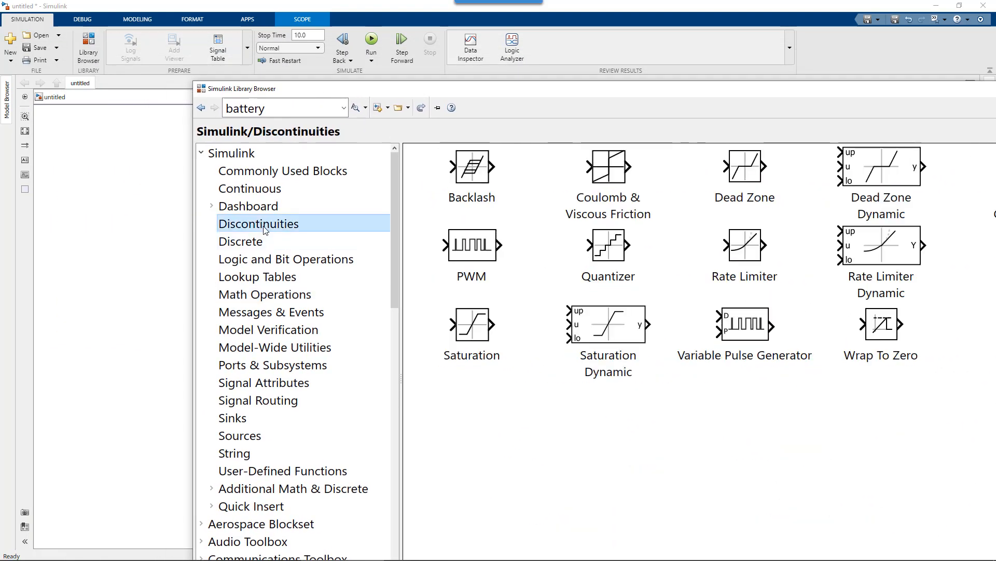
left_click(280, 241)
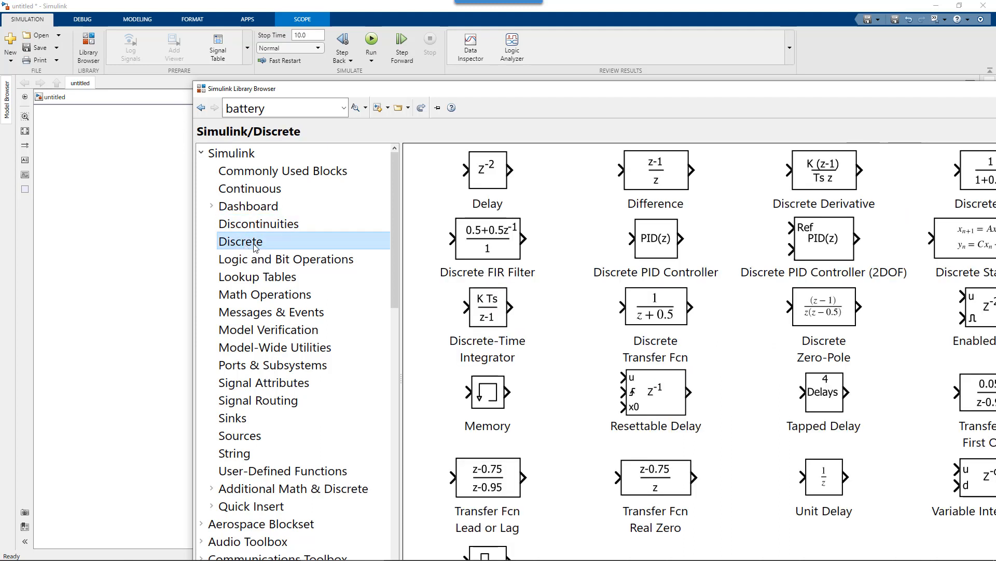
left_click_drag(547, 90, 427, 61)
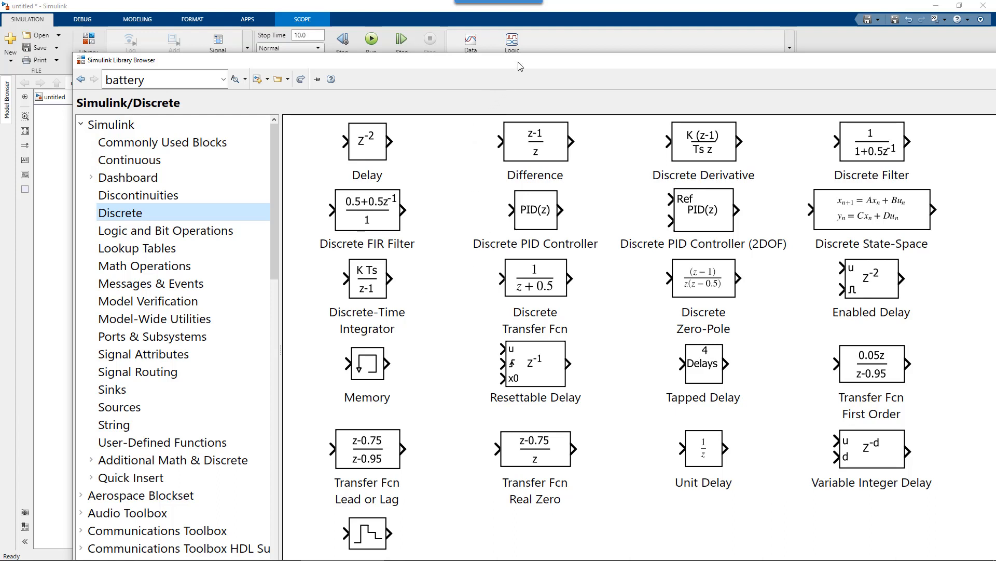
left_click_drag(519, 66, 461, 164)
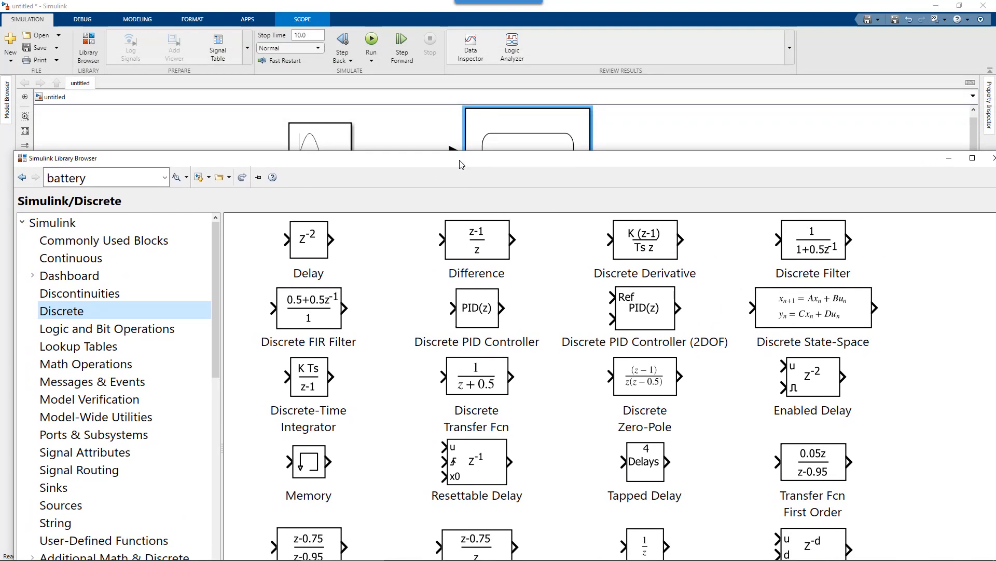
left_click(617, 129)
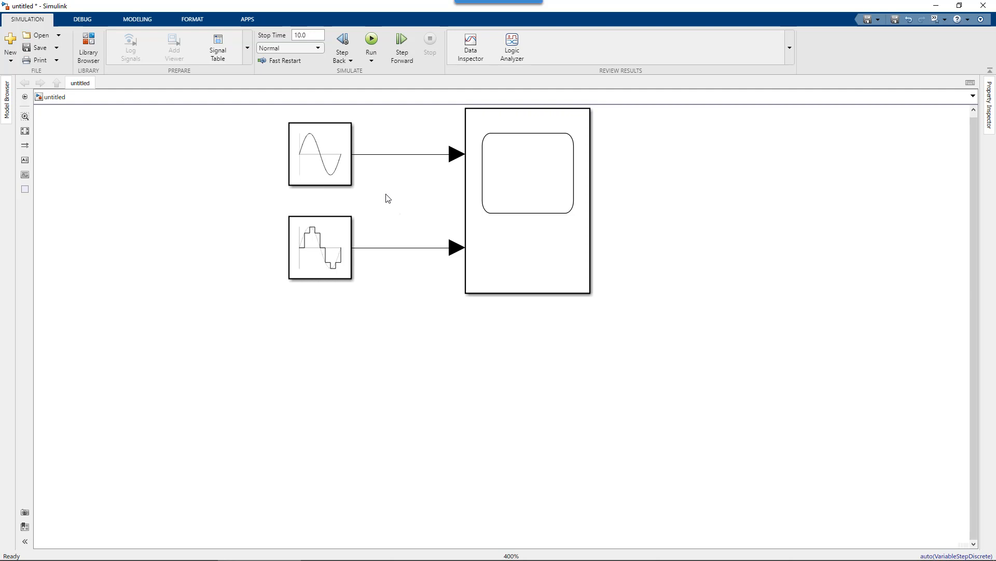
left_click(328, 238)
left_click(26, 147)
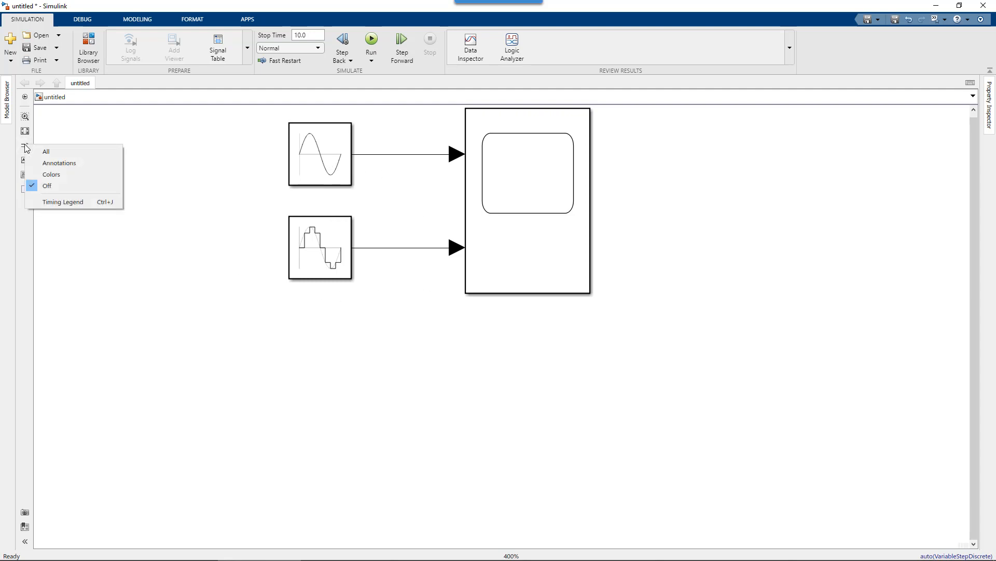
left_click(69, 136)
key("ctrl+2")
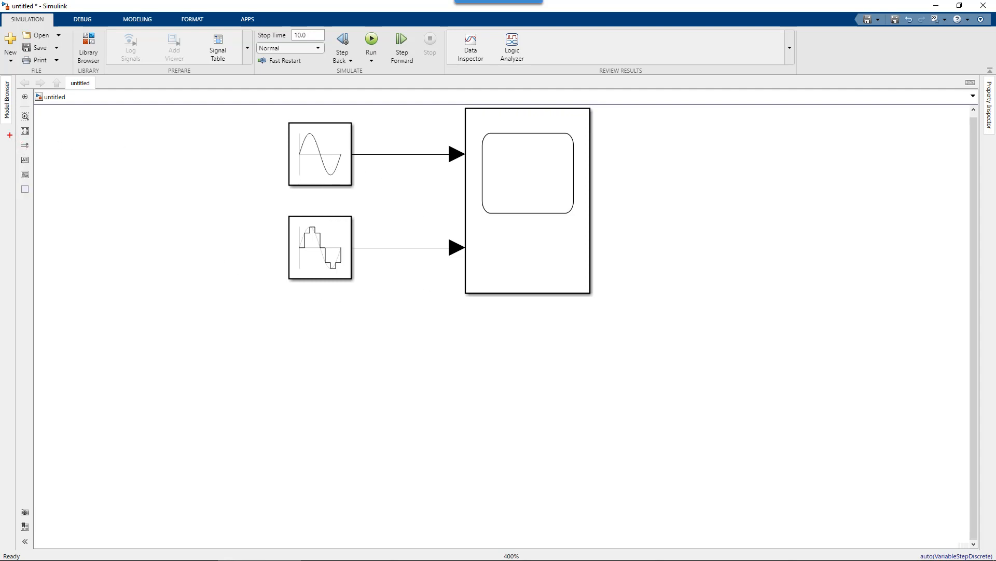
left_click_drag(8, 135, 38, 156)
key("Escape")
key("ctrl+1")
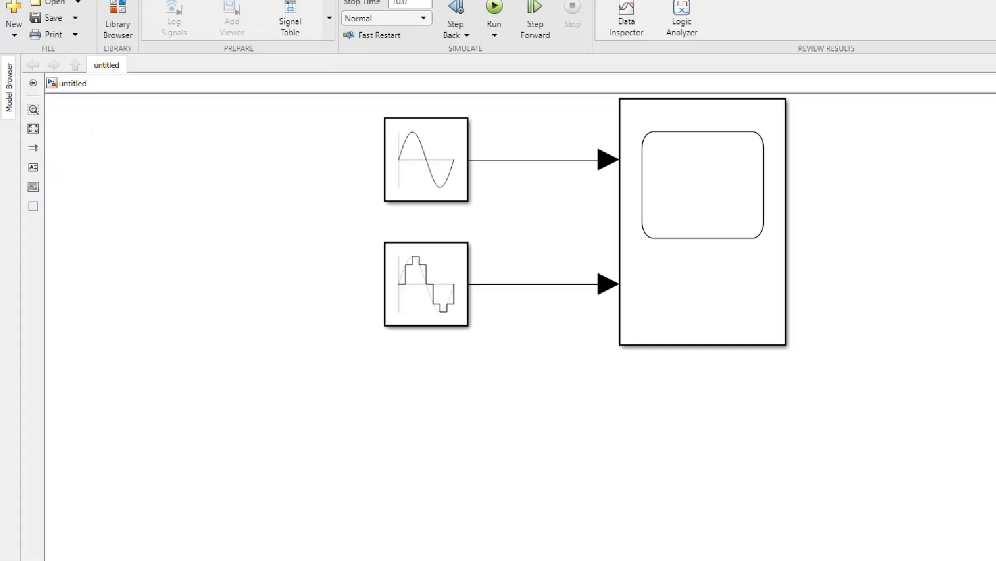
left_click(1, 149)
left_click_drag(29, 122, 100, 159)
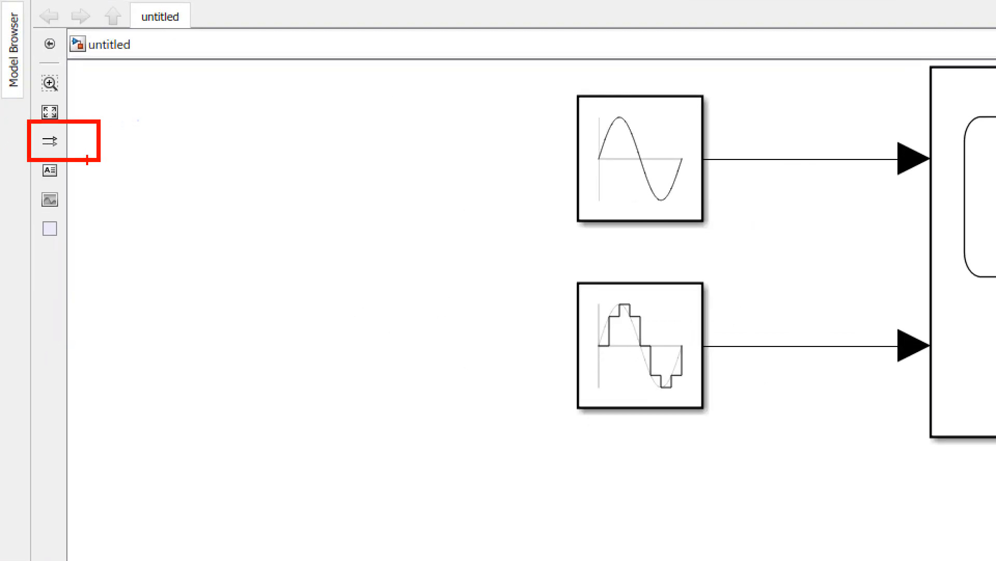
- Turn on the All option of the sample time display, showing both colors and annotations
left_click(26, 146)
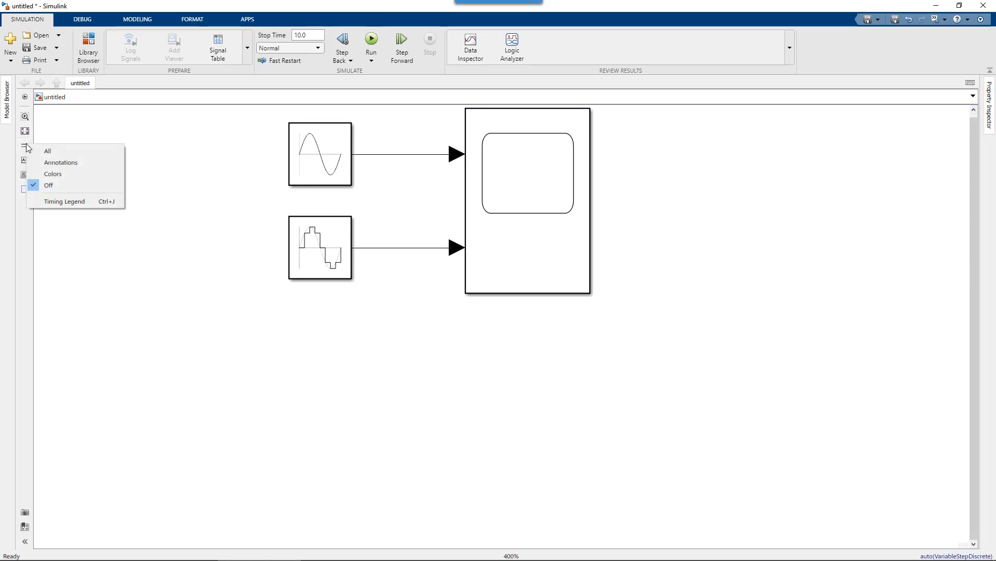
left_click(61, 154)
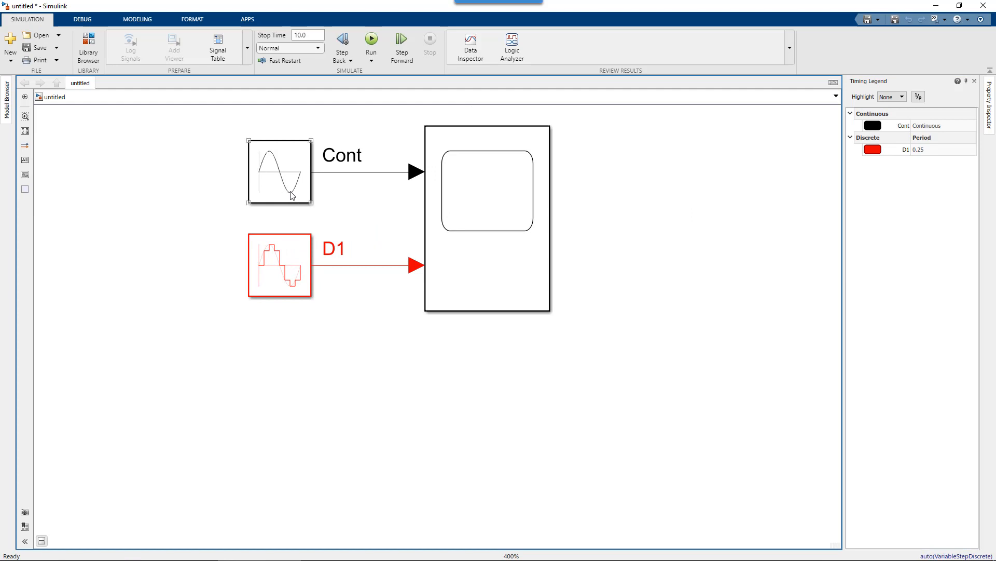
left_click(311, 188)
left_click(335, 201)
- Copy the discrete Sine Wave block below itself with a sample time of 0.25*2, and wire it to a third Scope input
left_click_drag(284, 272, 282, 368)
double_click(282, 369)
left_click(350, 491)
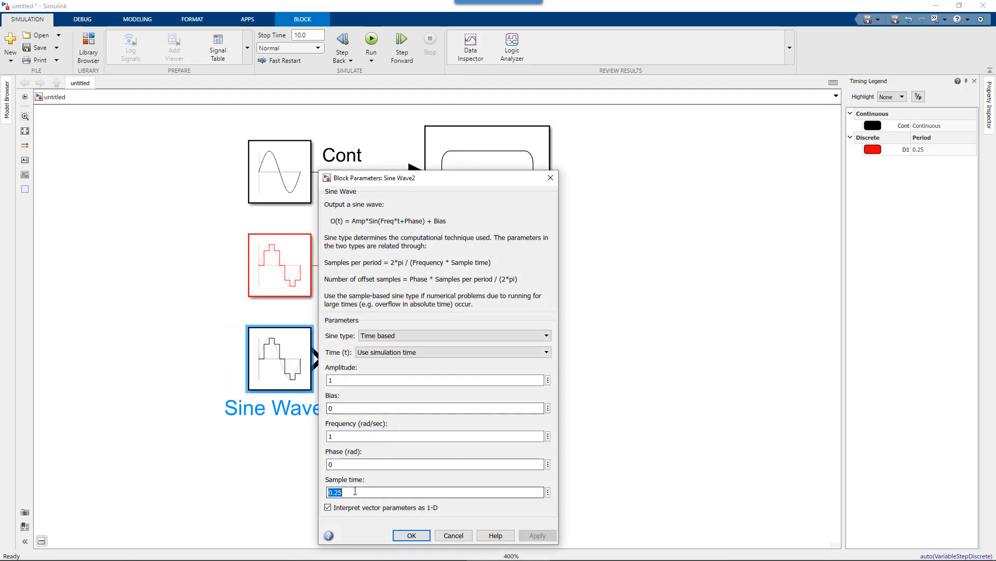
type("*2")
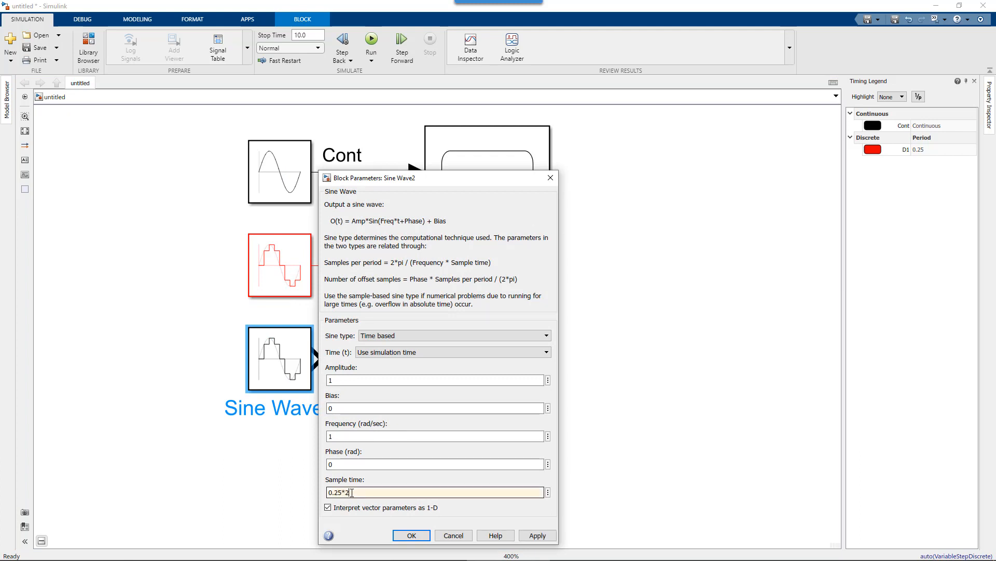
left_click(400, 535)
left_click_drag(325, 358, 416, 288)
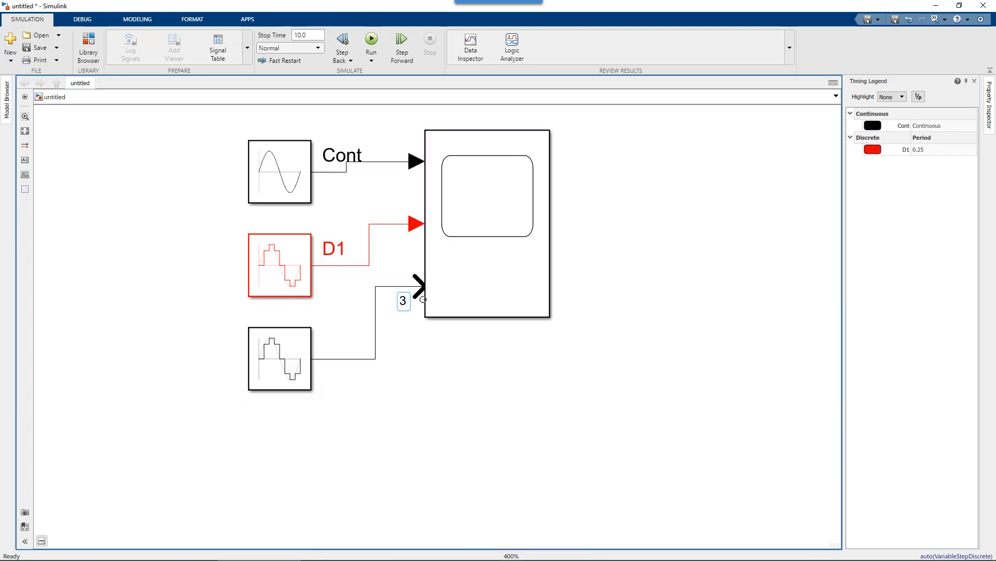
- Update the model to refresh the sample time colors and annotations for the newly wired discrete Sine Wave block
key("ctrl+d")
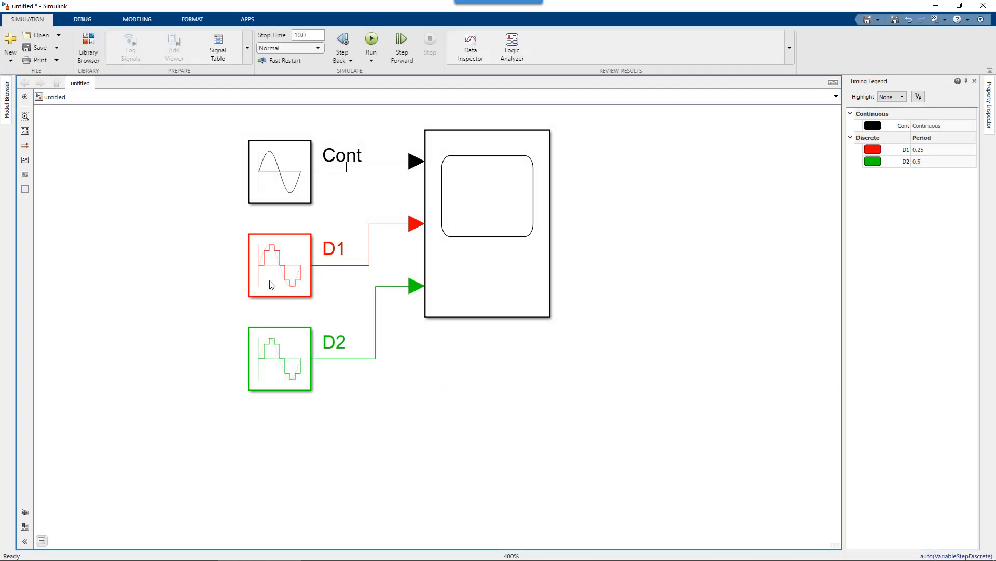
left_click_drag(210, 241, 365, 400)
left_click(472, 387)
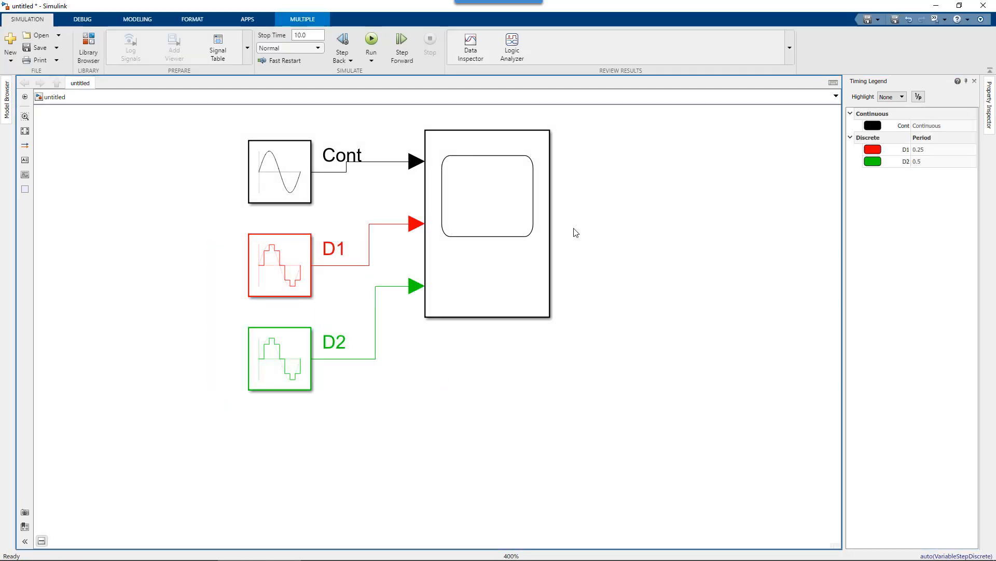
left_click(289, 289)
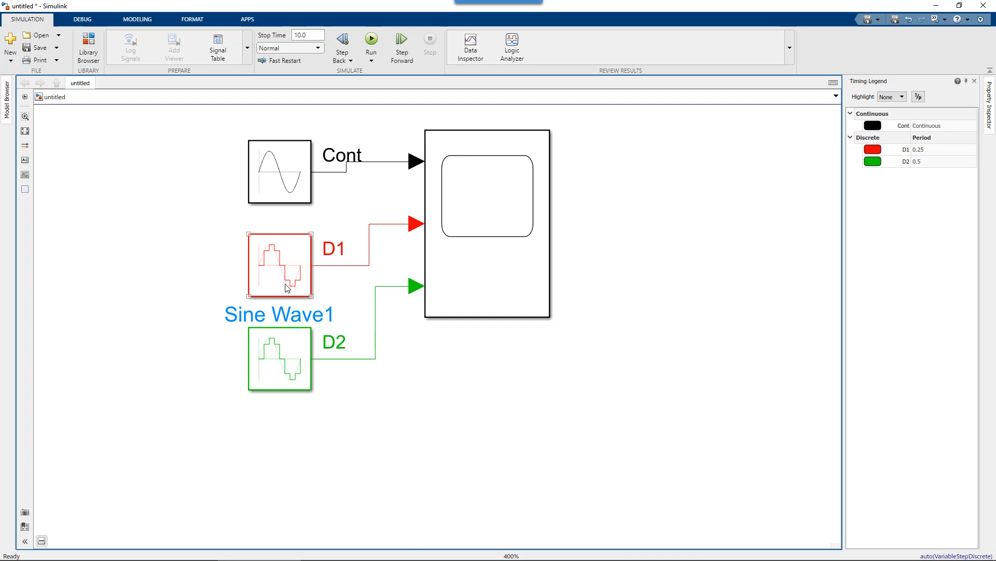
left_click(359, 227)
key("space")
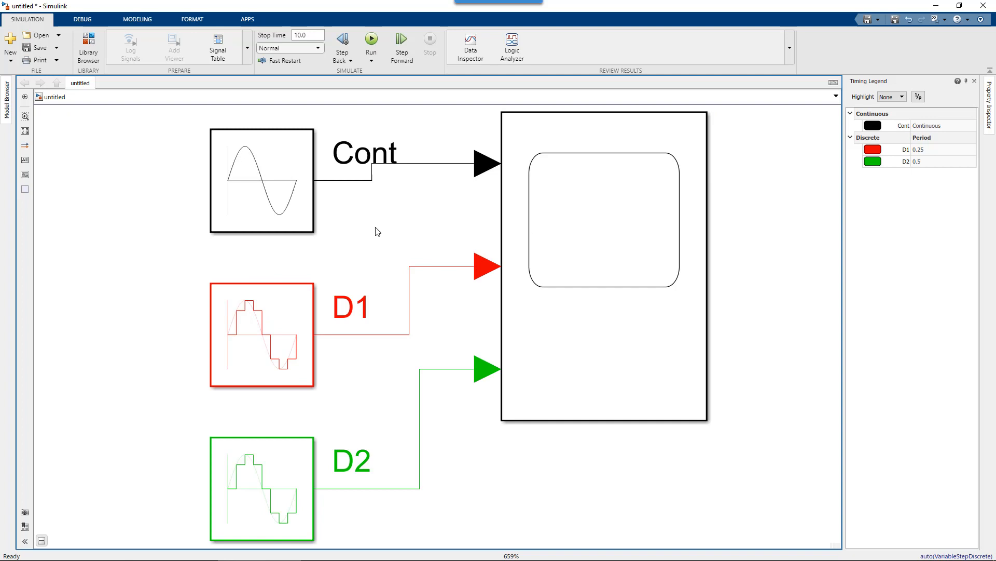
left_click(278, 207)
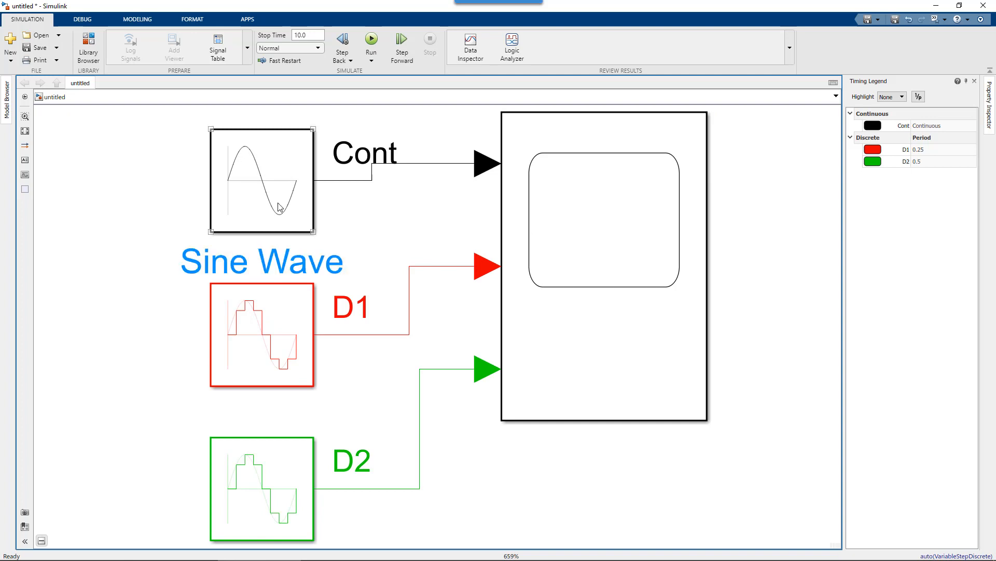
left_click(195, 159)
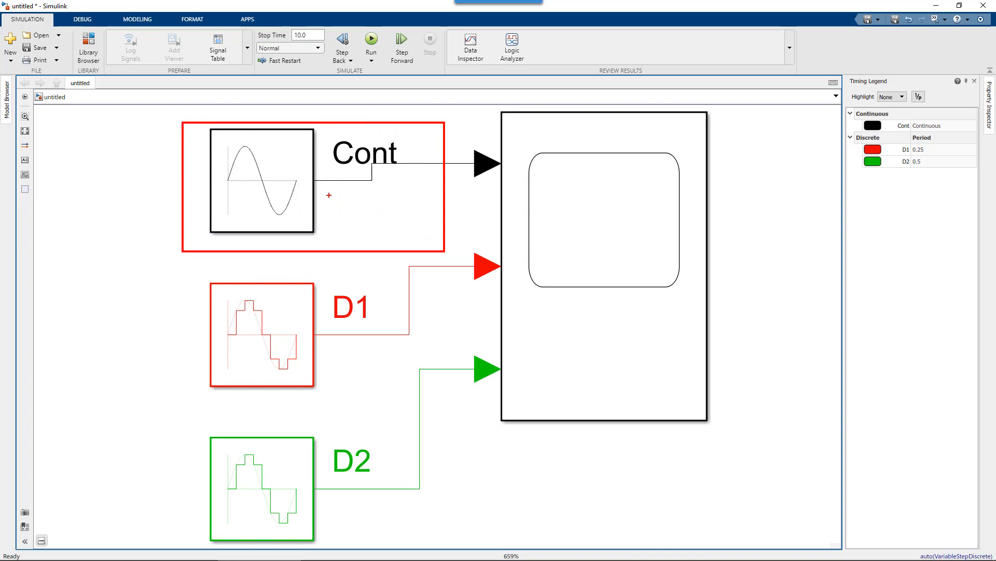
left_click(231, 227)
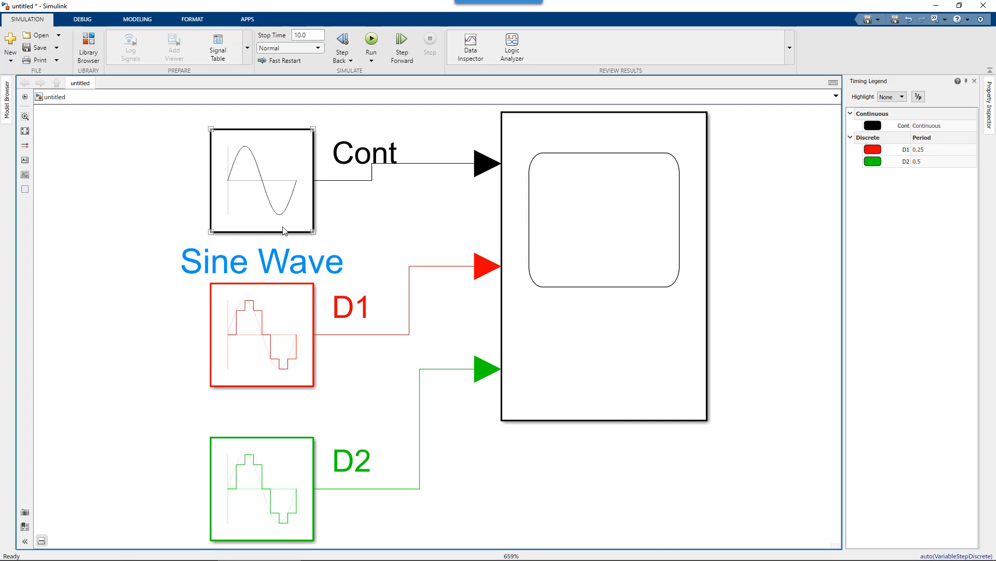
key("space")
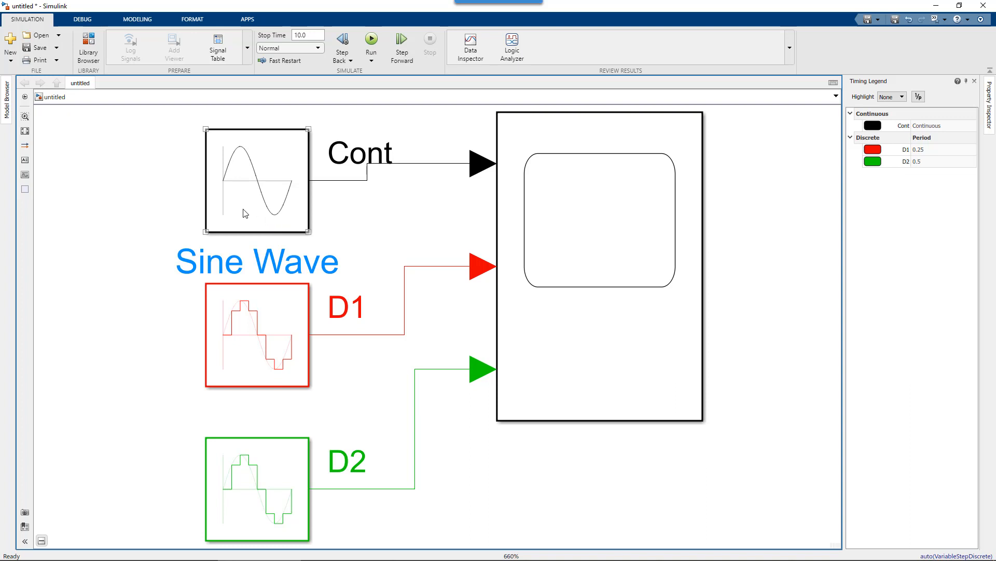
left_click(269, 243)
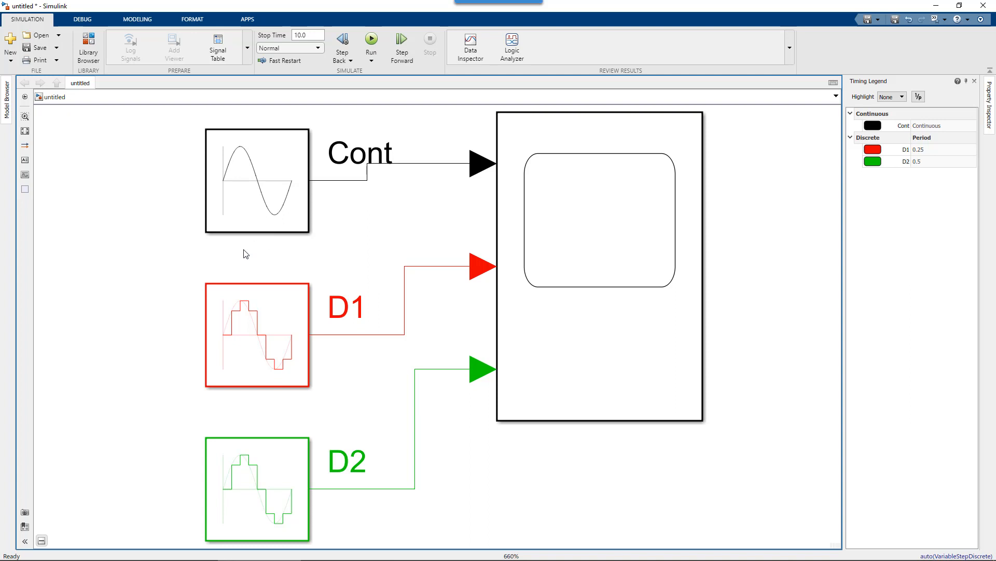